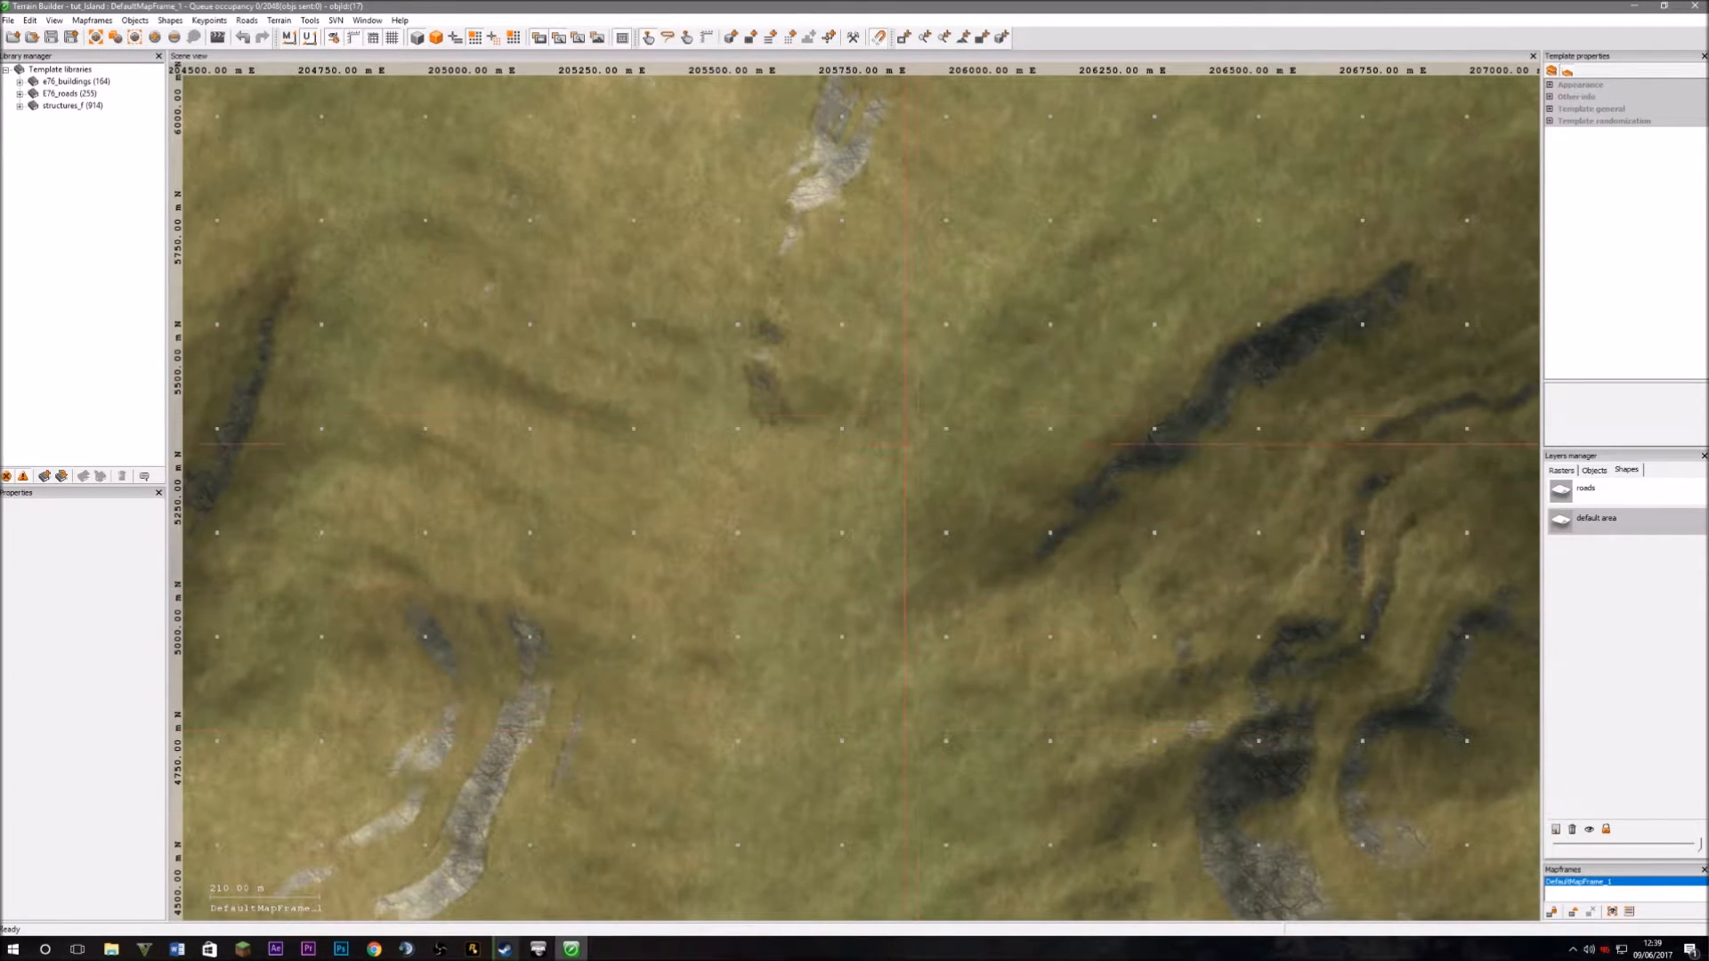
scroll(1233, 542, "down", 5)
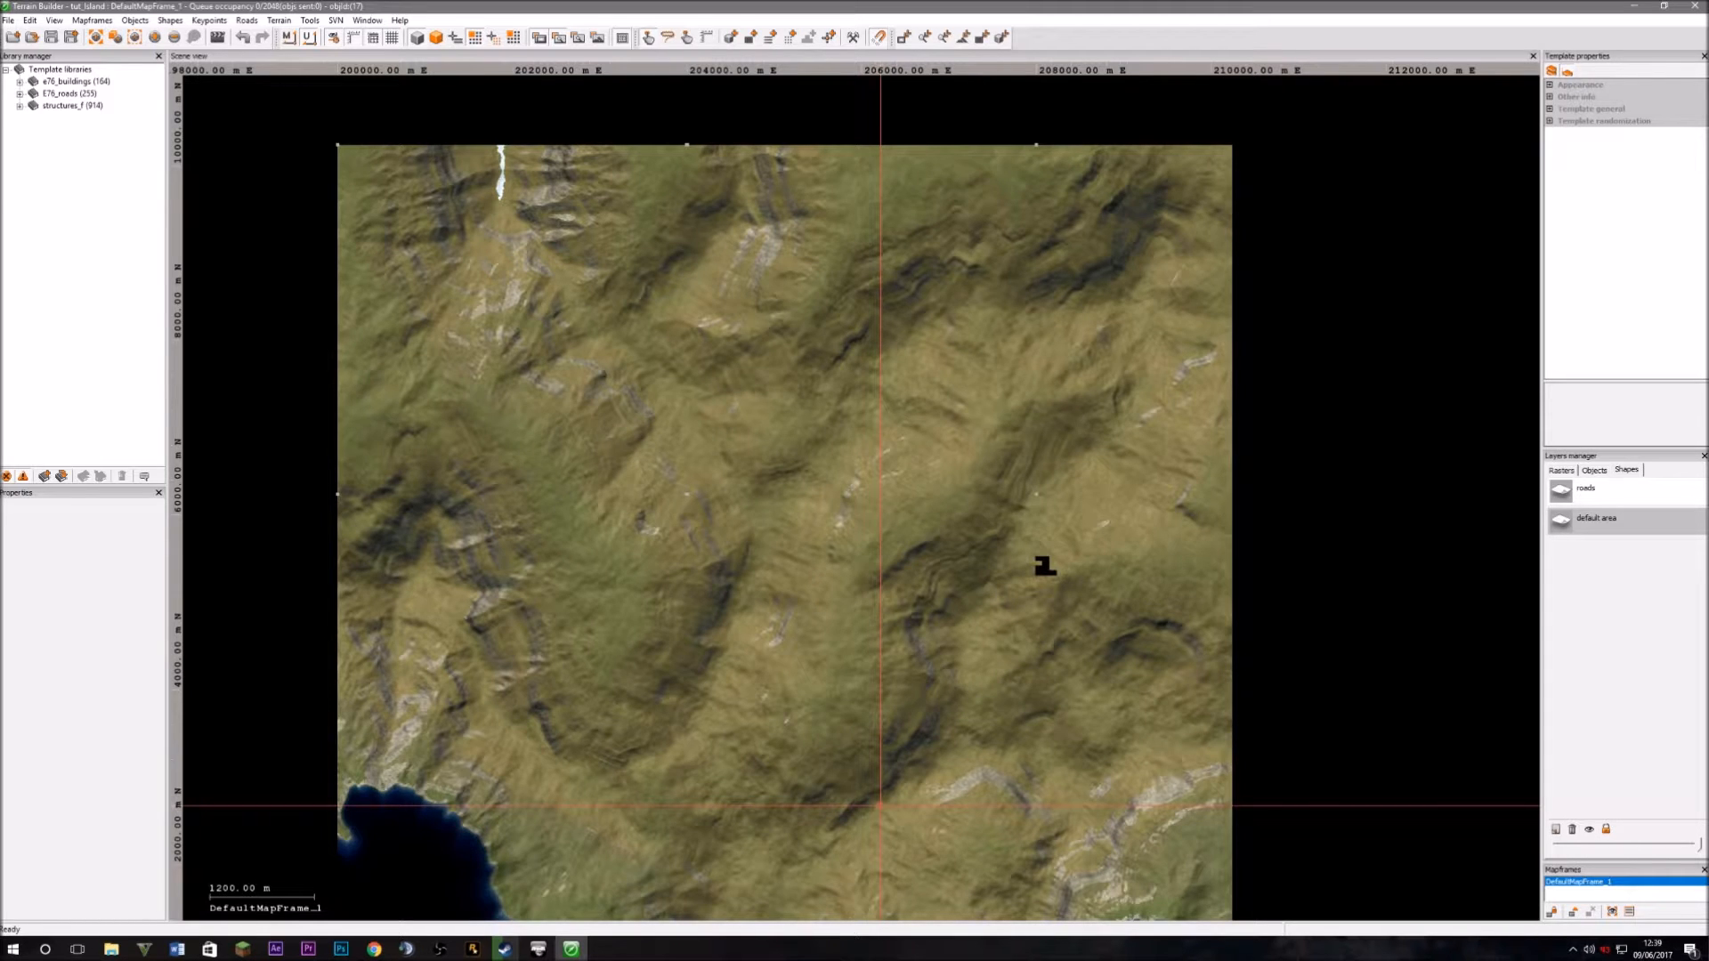
scroll(953, 471, "up", 3)
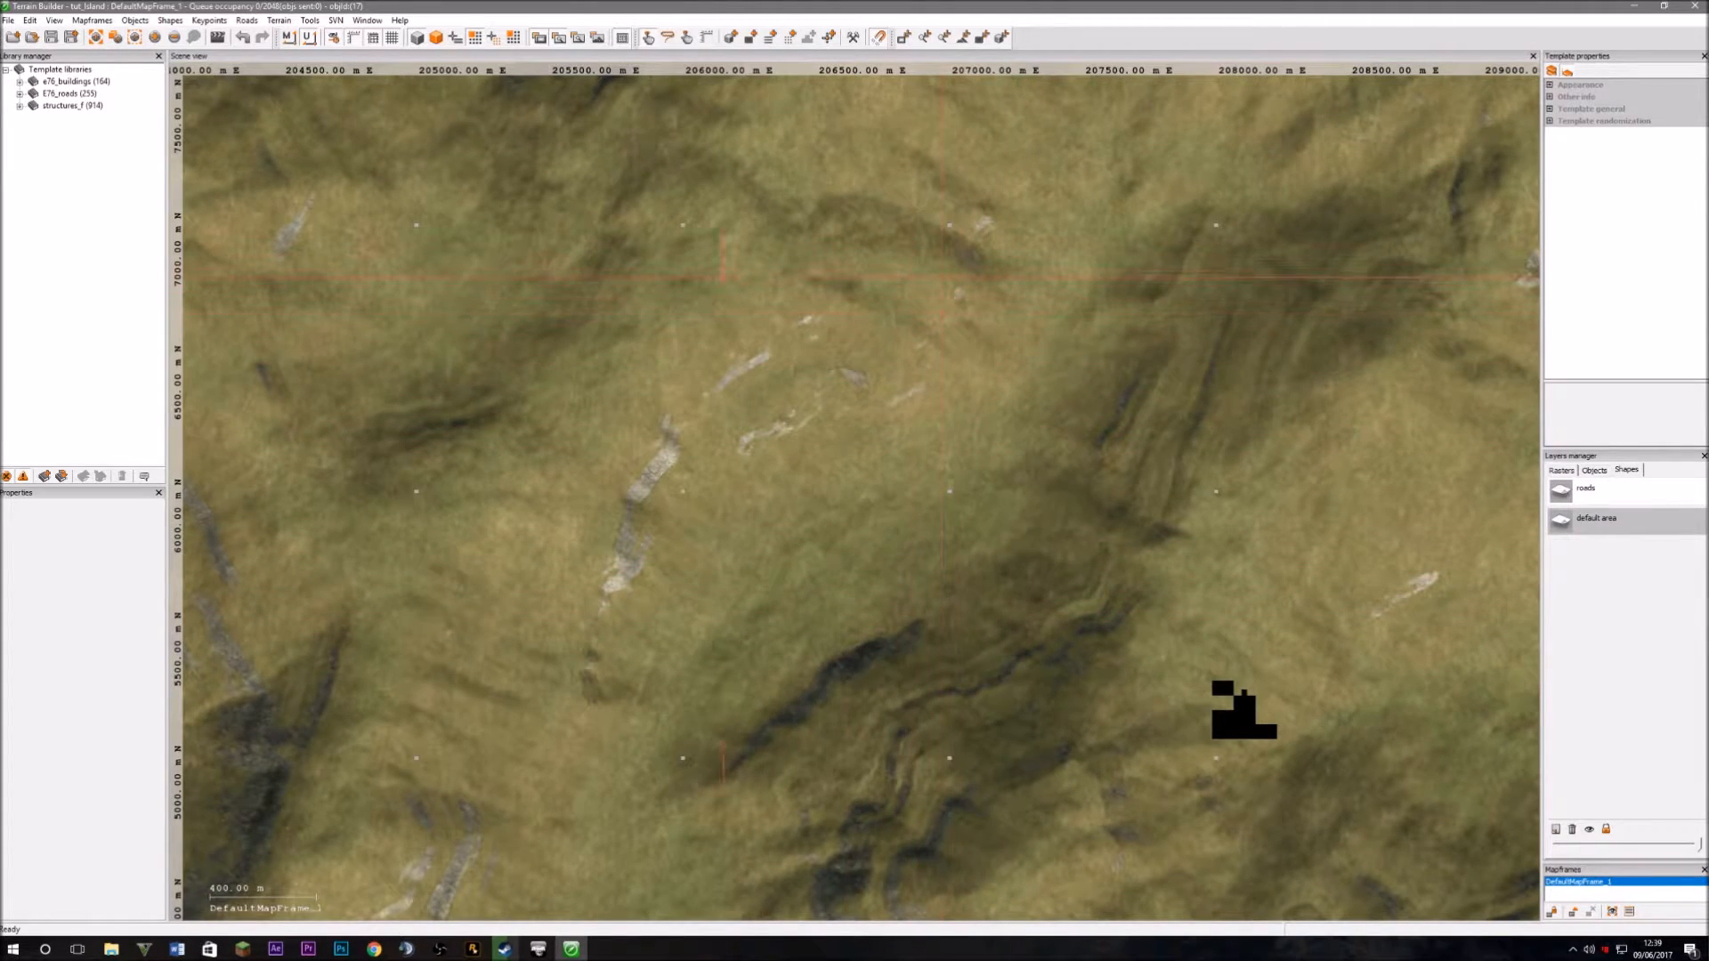
scroll(699, 362, "down", 5)
scroll(752, 446, "up", 4)
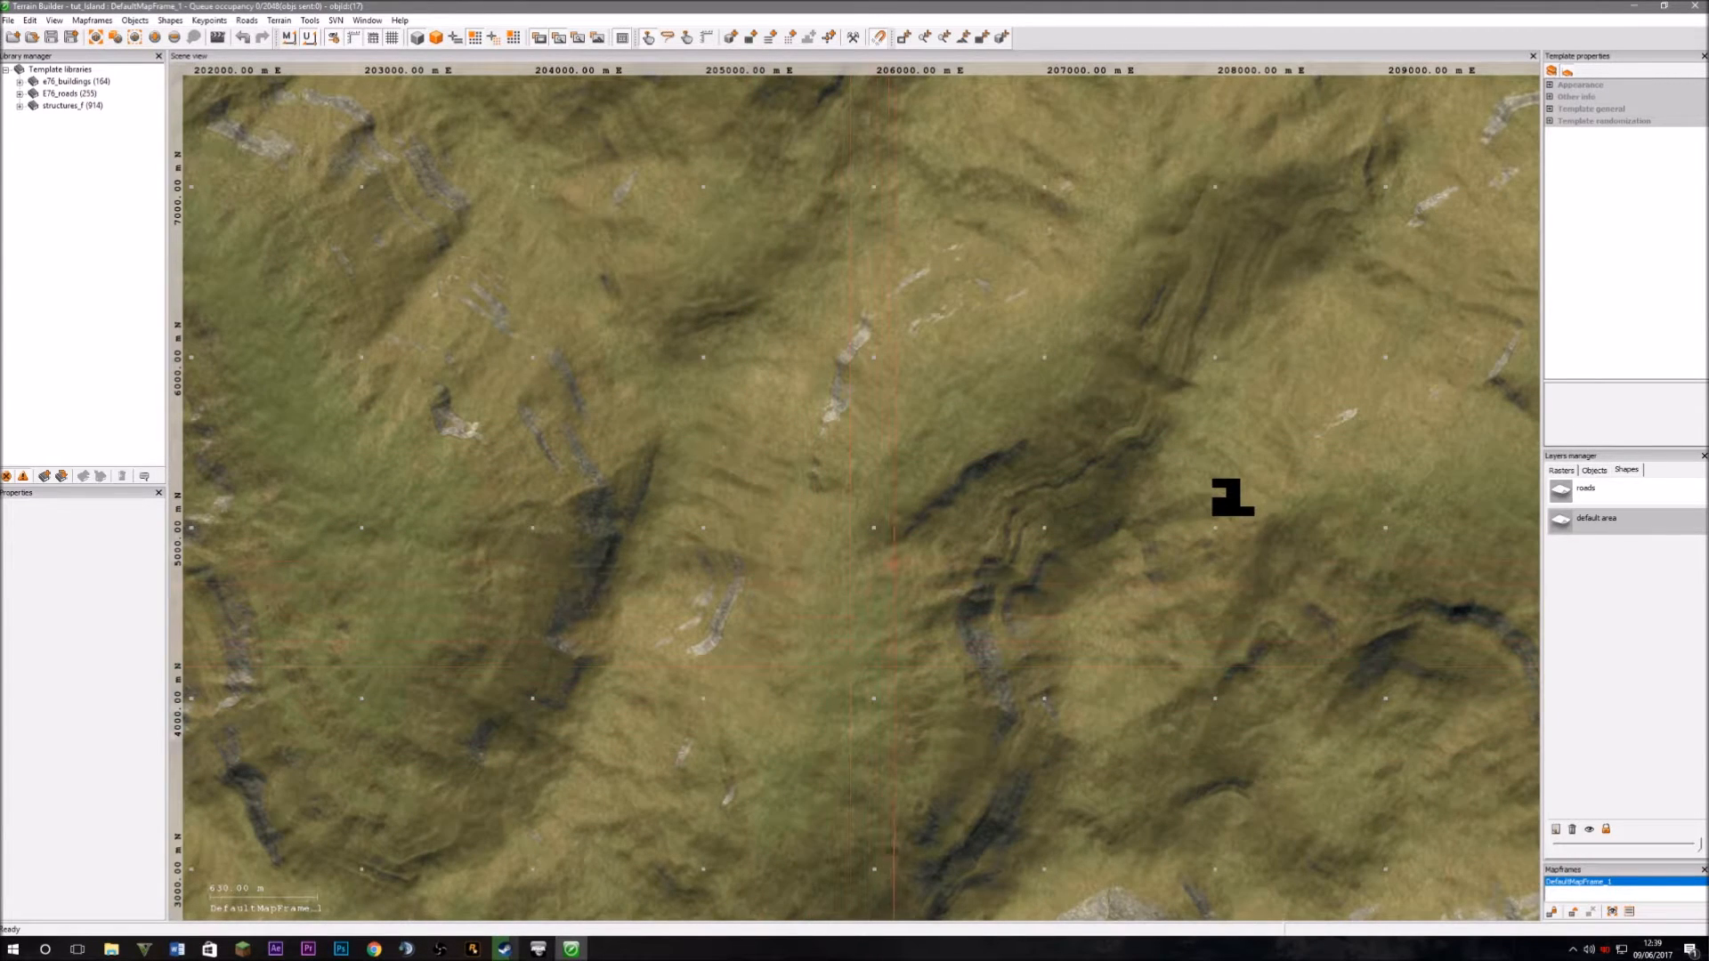
Switch to File Explorer and locate RoadsLib.cfg in the roads folder inside JF_Tutorial_Island's data folder.
left_click_drag(577, 5, 1023, 185)
left_click(452, 337)
left_click(441, 297)
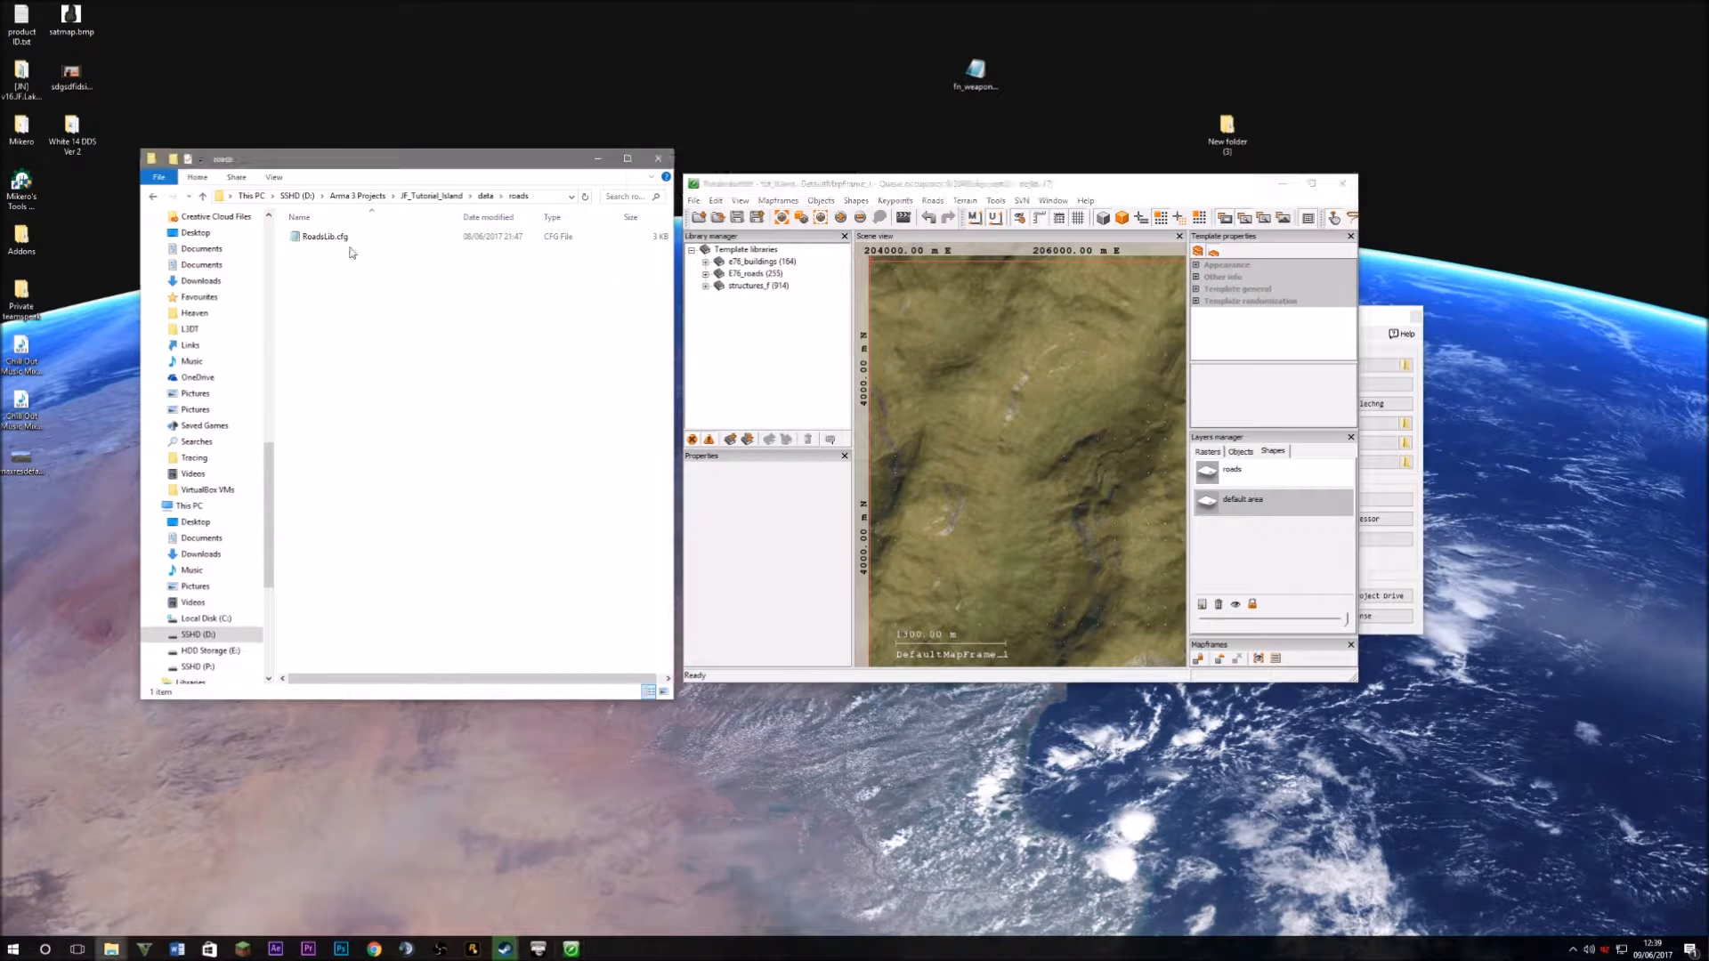
left_click(325, 239)
right_click(326, 238)
key("Escape")
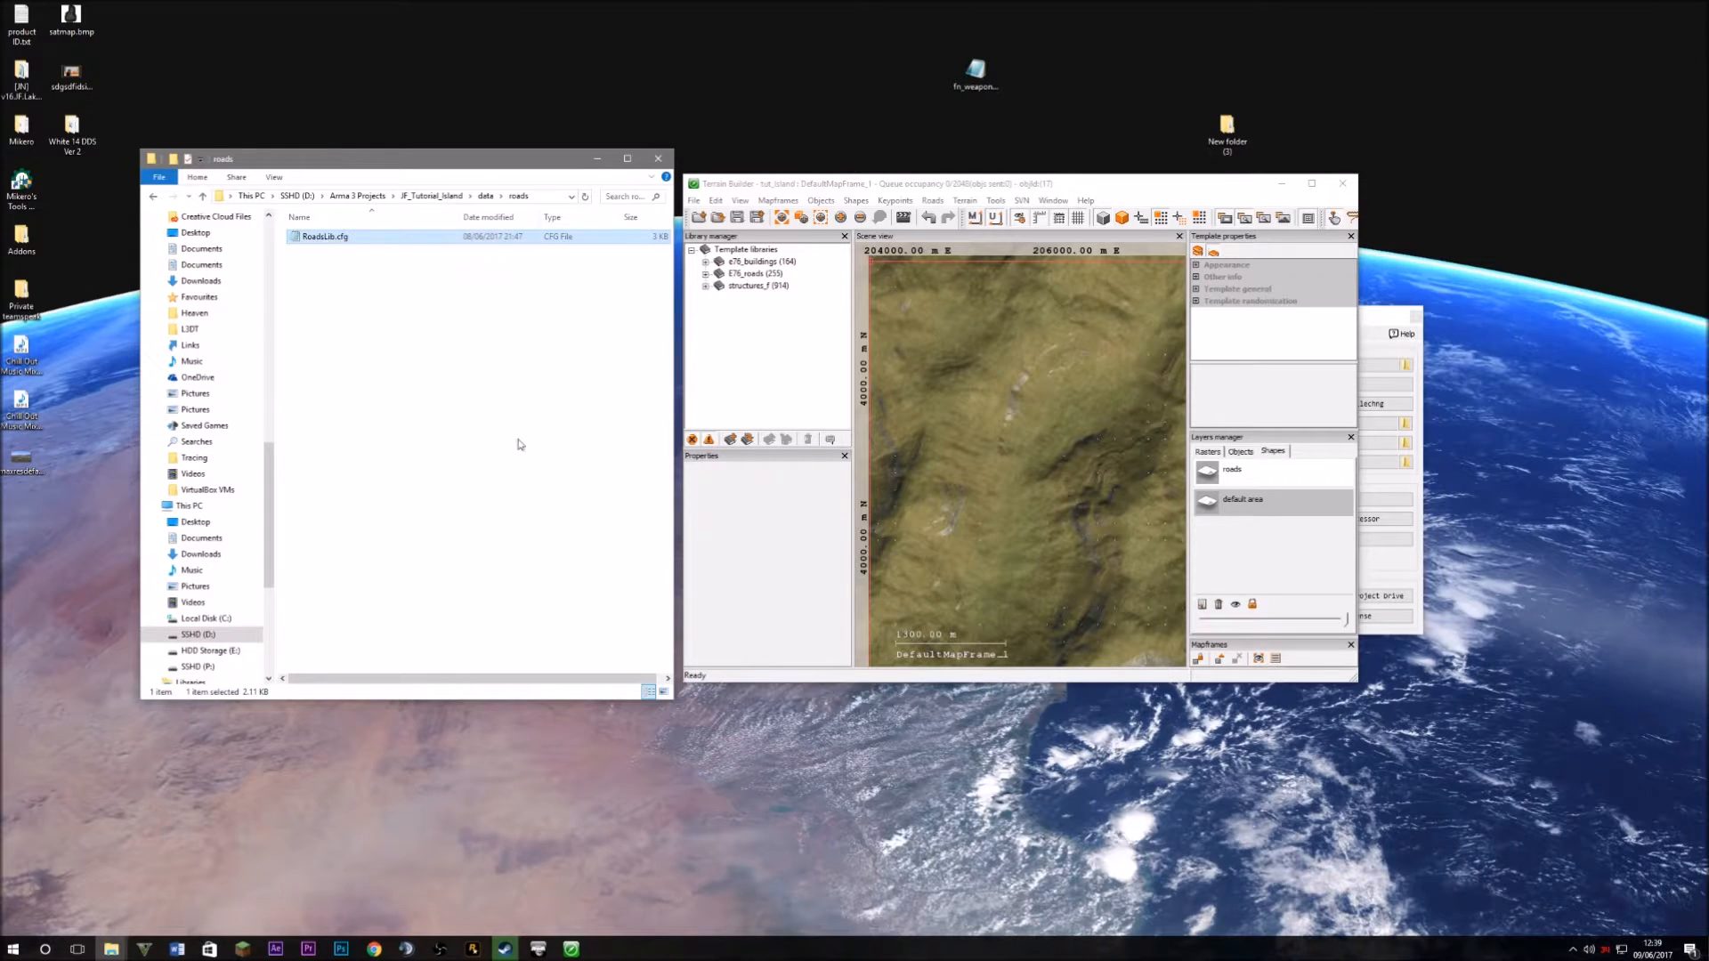
left_click(515, 439)
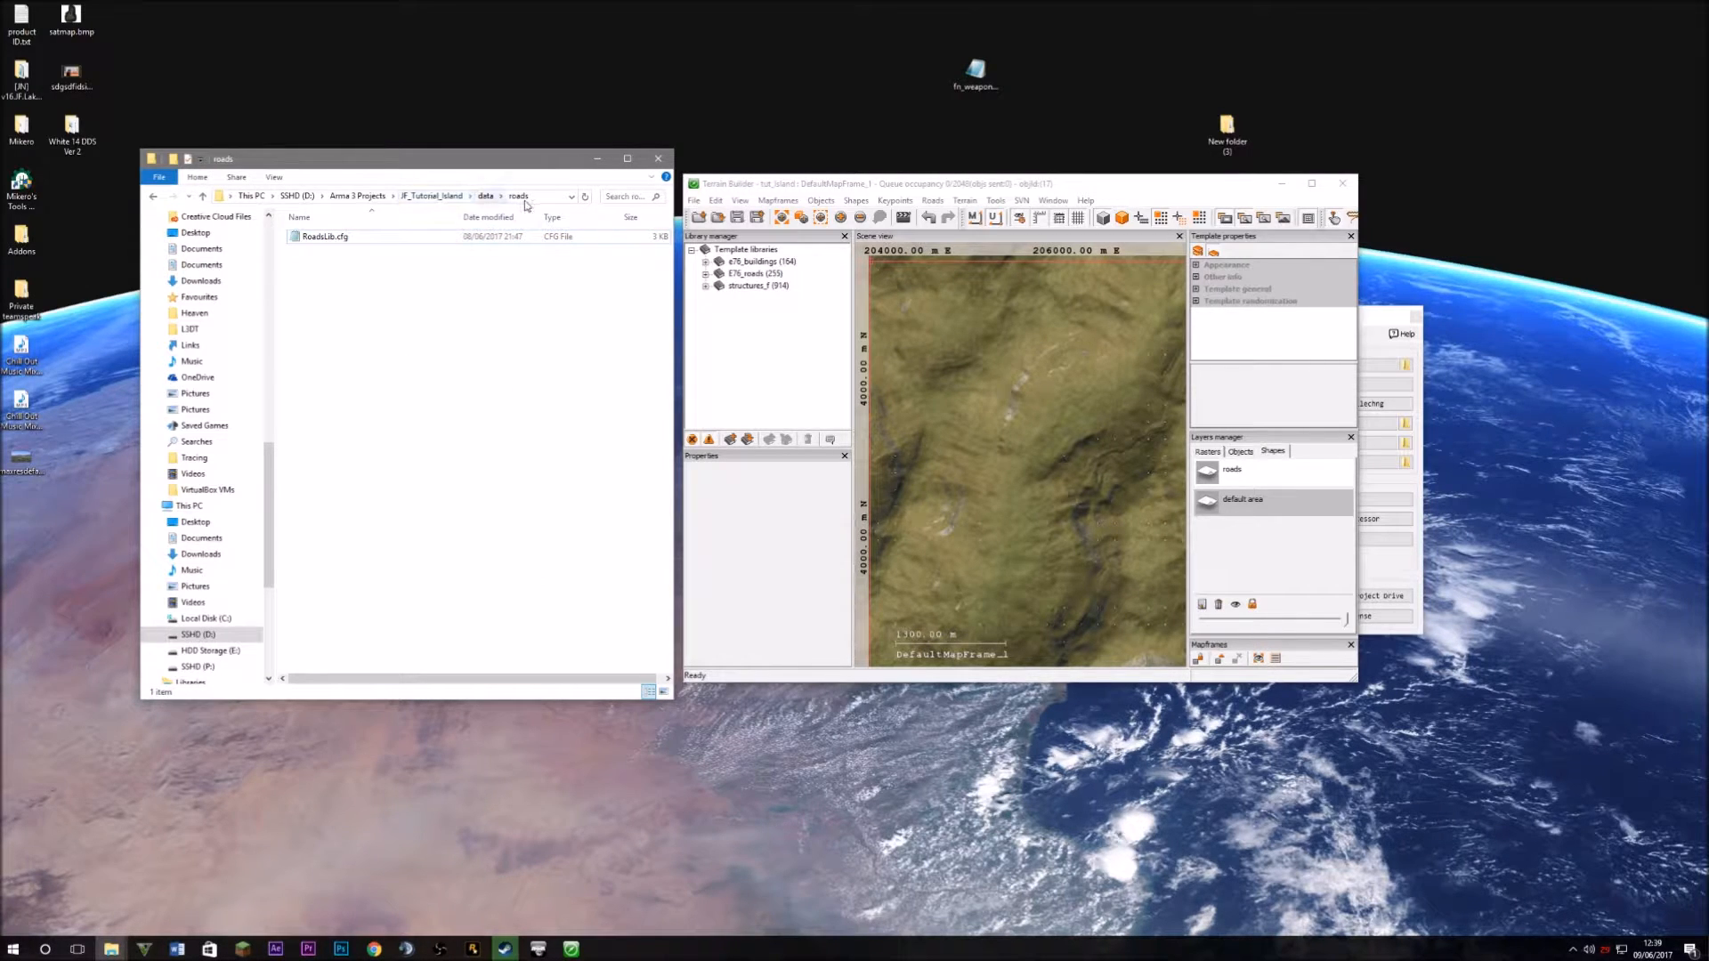
Open RoadsLib.cfg from the roads folder in Notepad.
left_click(494, 201)
double_click(335, 248)
left_click(335, 240)
right_click(334, 242)
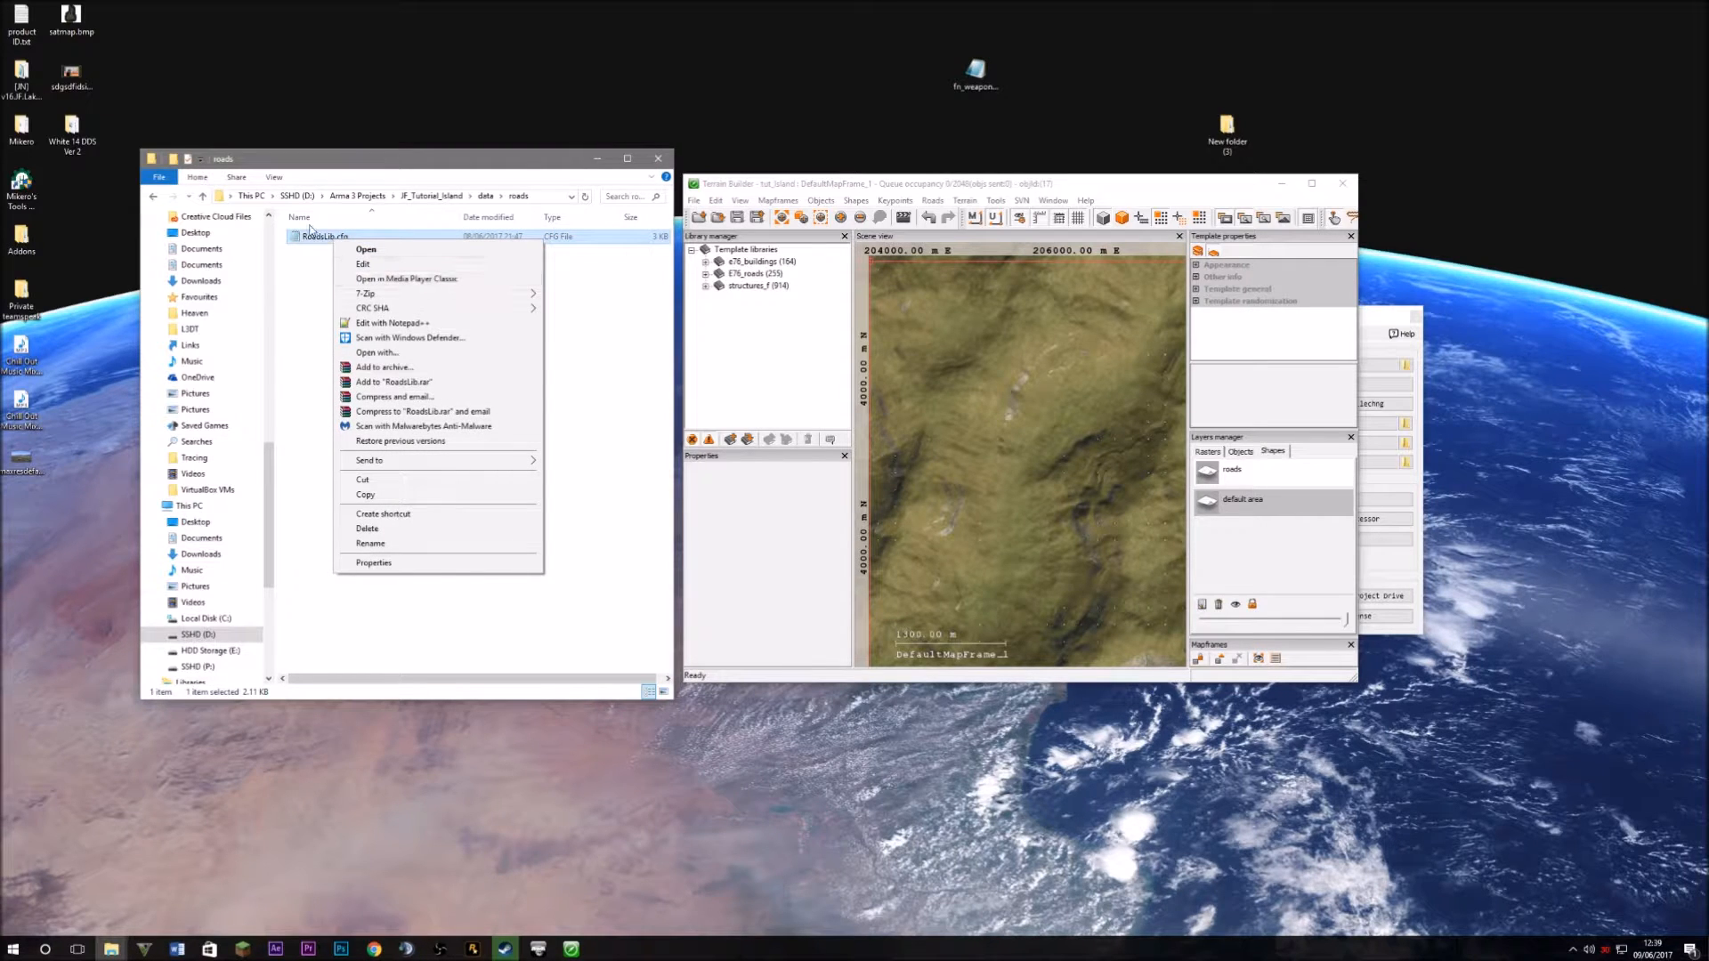
left_click(310, 264)
double_click(322, 239)
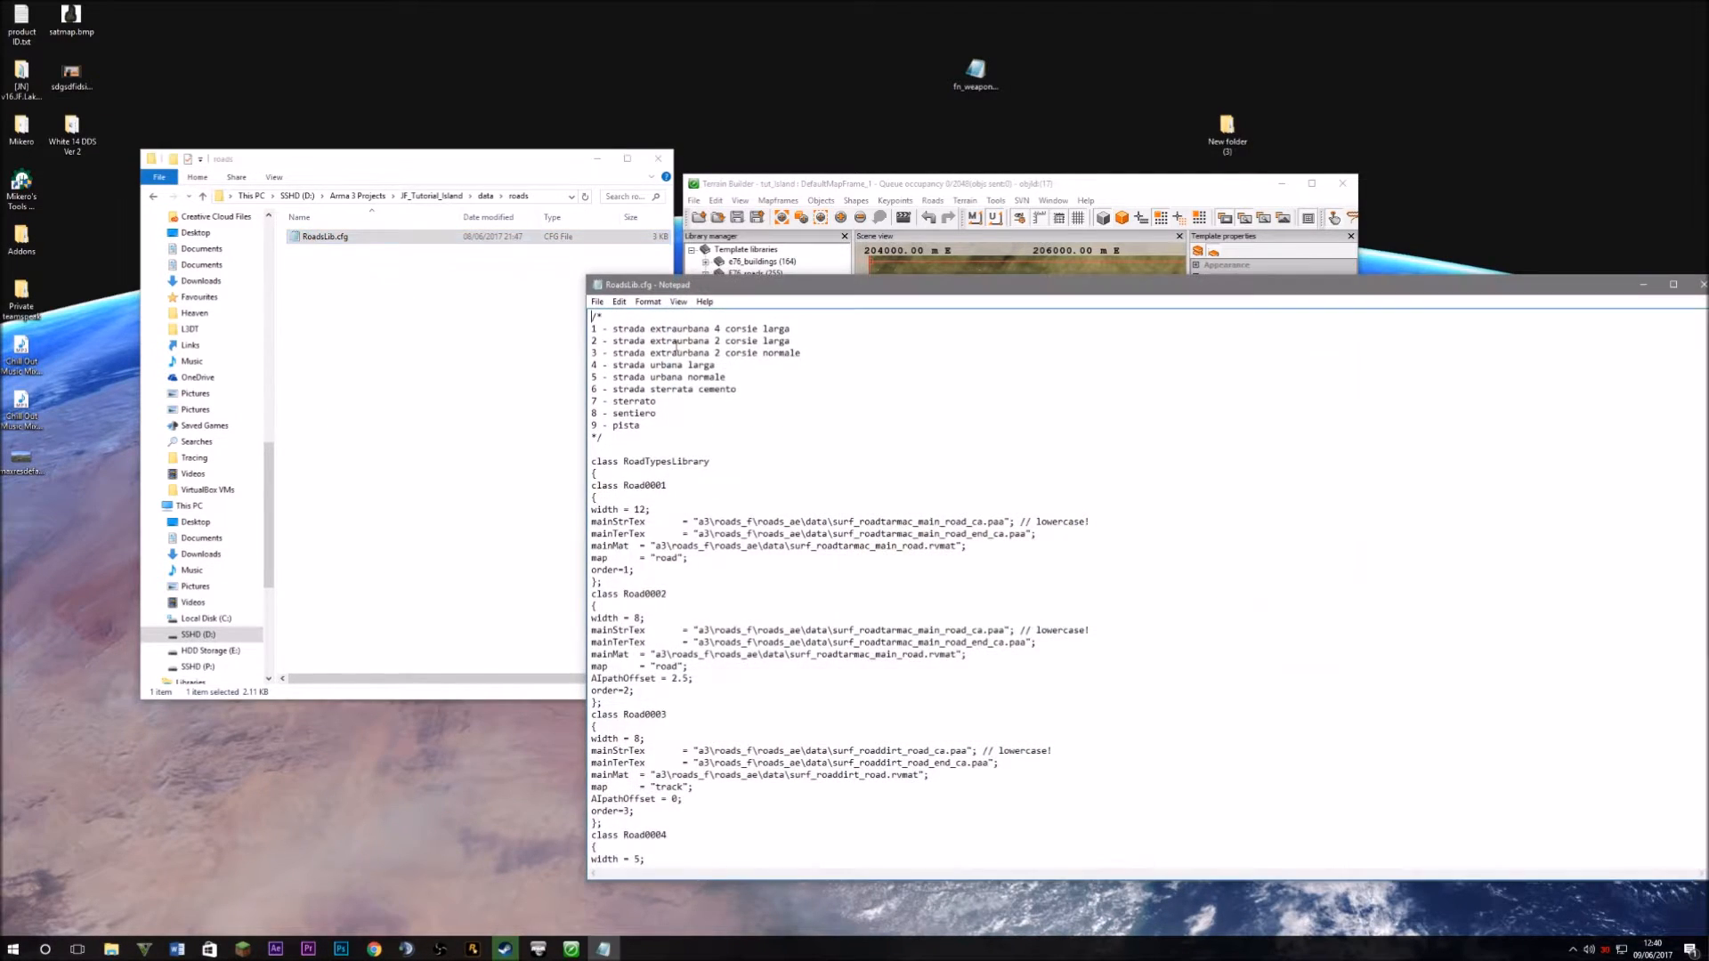
Examine the road type classes Road0001 to Road0006 in RoadsLib.cfg.
left_click_drag(844, 285, 519, 127)
left_click_drag(294, 545, 265, 303)
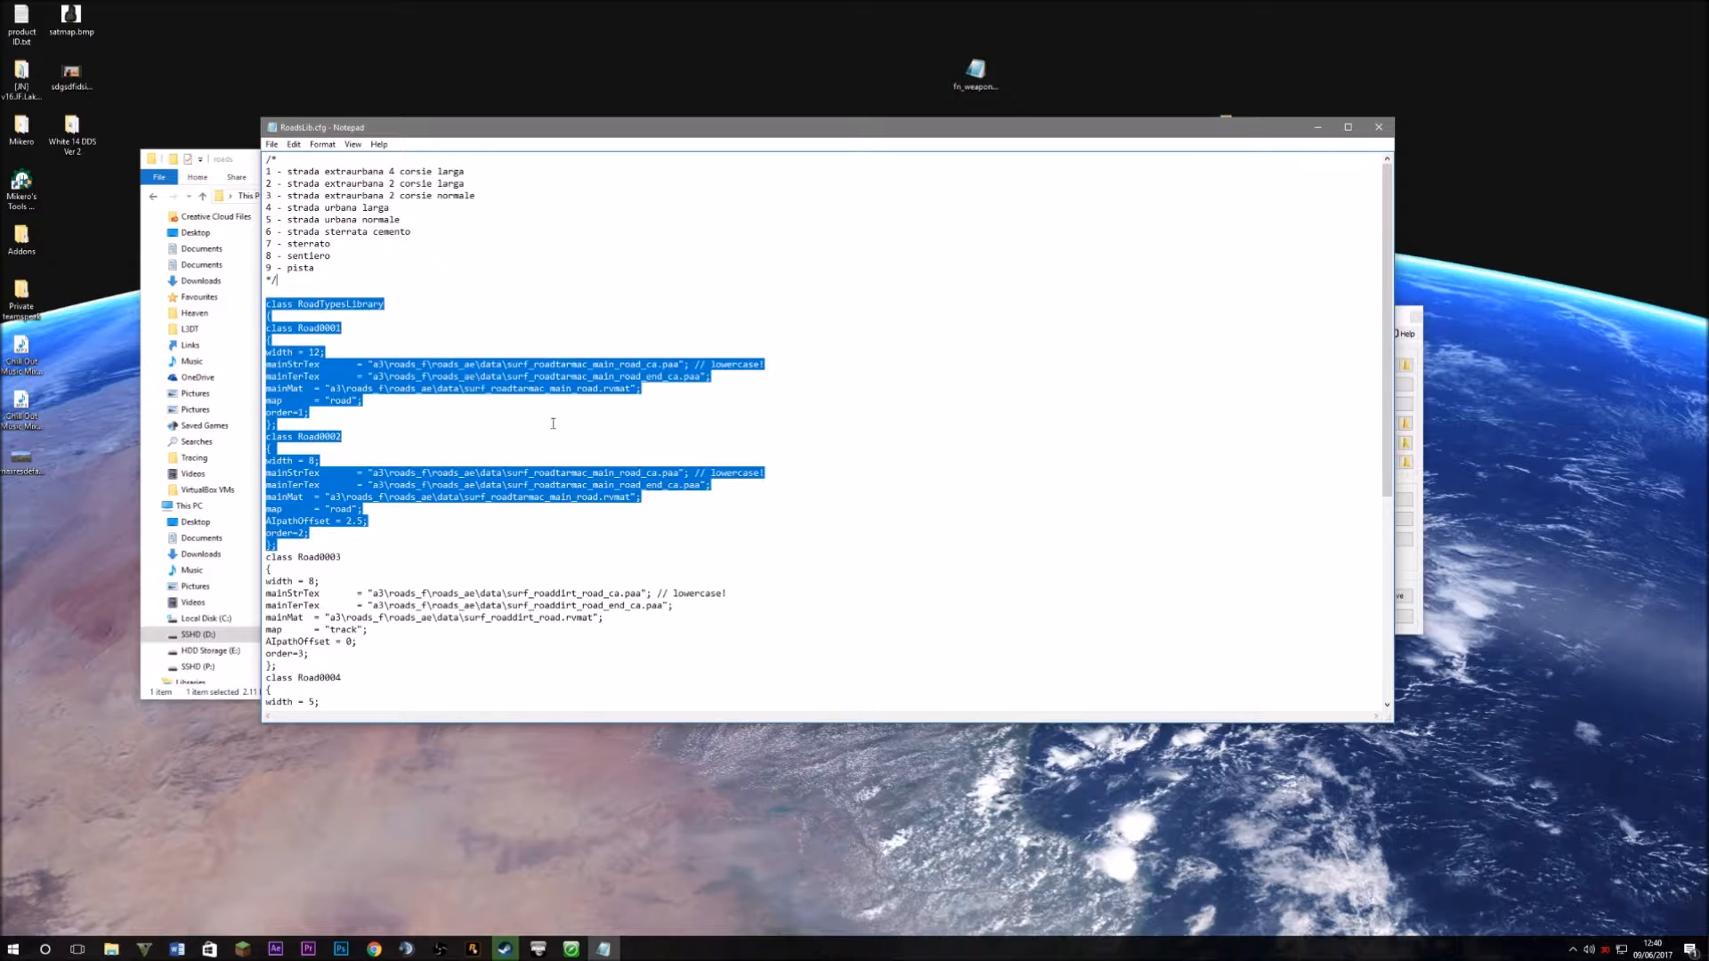
scroll(590, 491, "down", 9)
left_click_drag(499, 703, 761, 593)
left_click(885, 527)
scroll(749, 508, "up", 10)
left_click(733, 500)
scroll(761, 581, "down", 9)
left_click_drag(671, 661, 427, 486)
left_click(406, 499)
left_click_drag(268, 583, 495, 680)
left_click(491, 672)
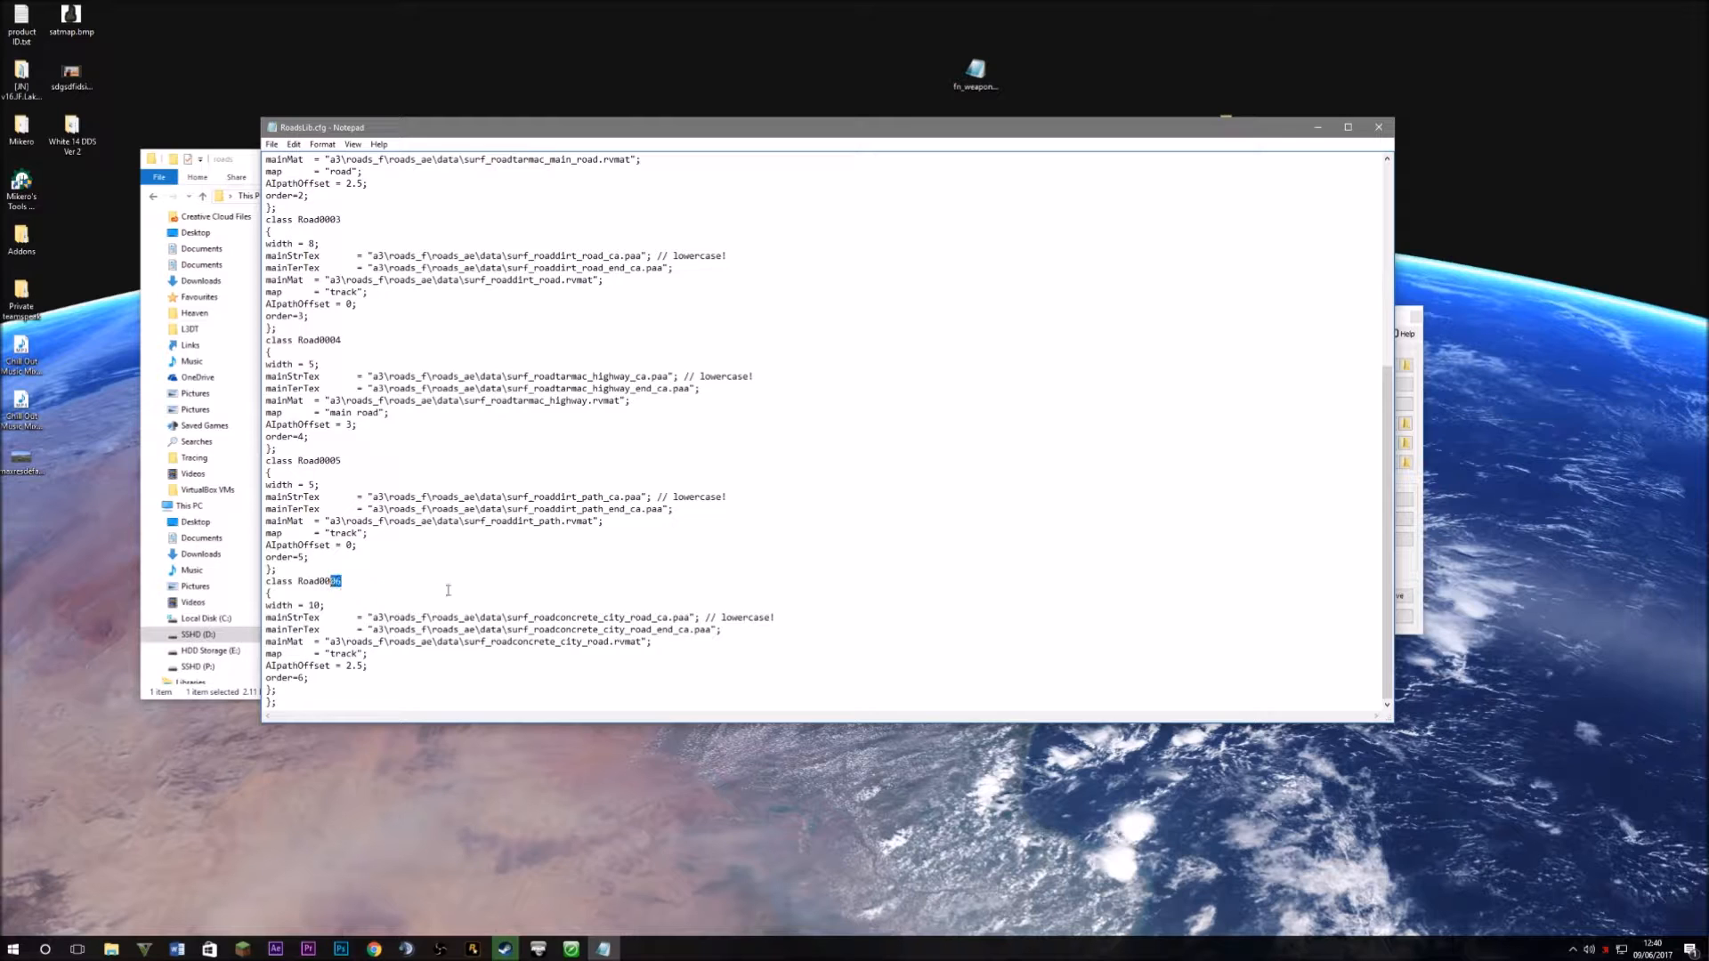
scroll(448, 590, "up", 10)
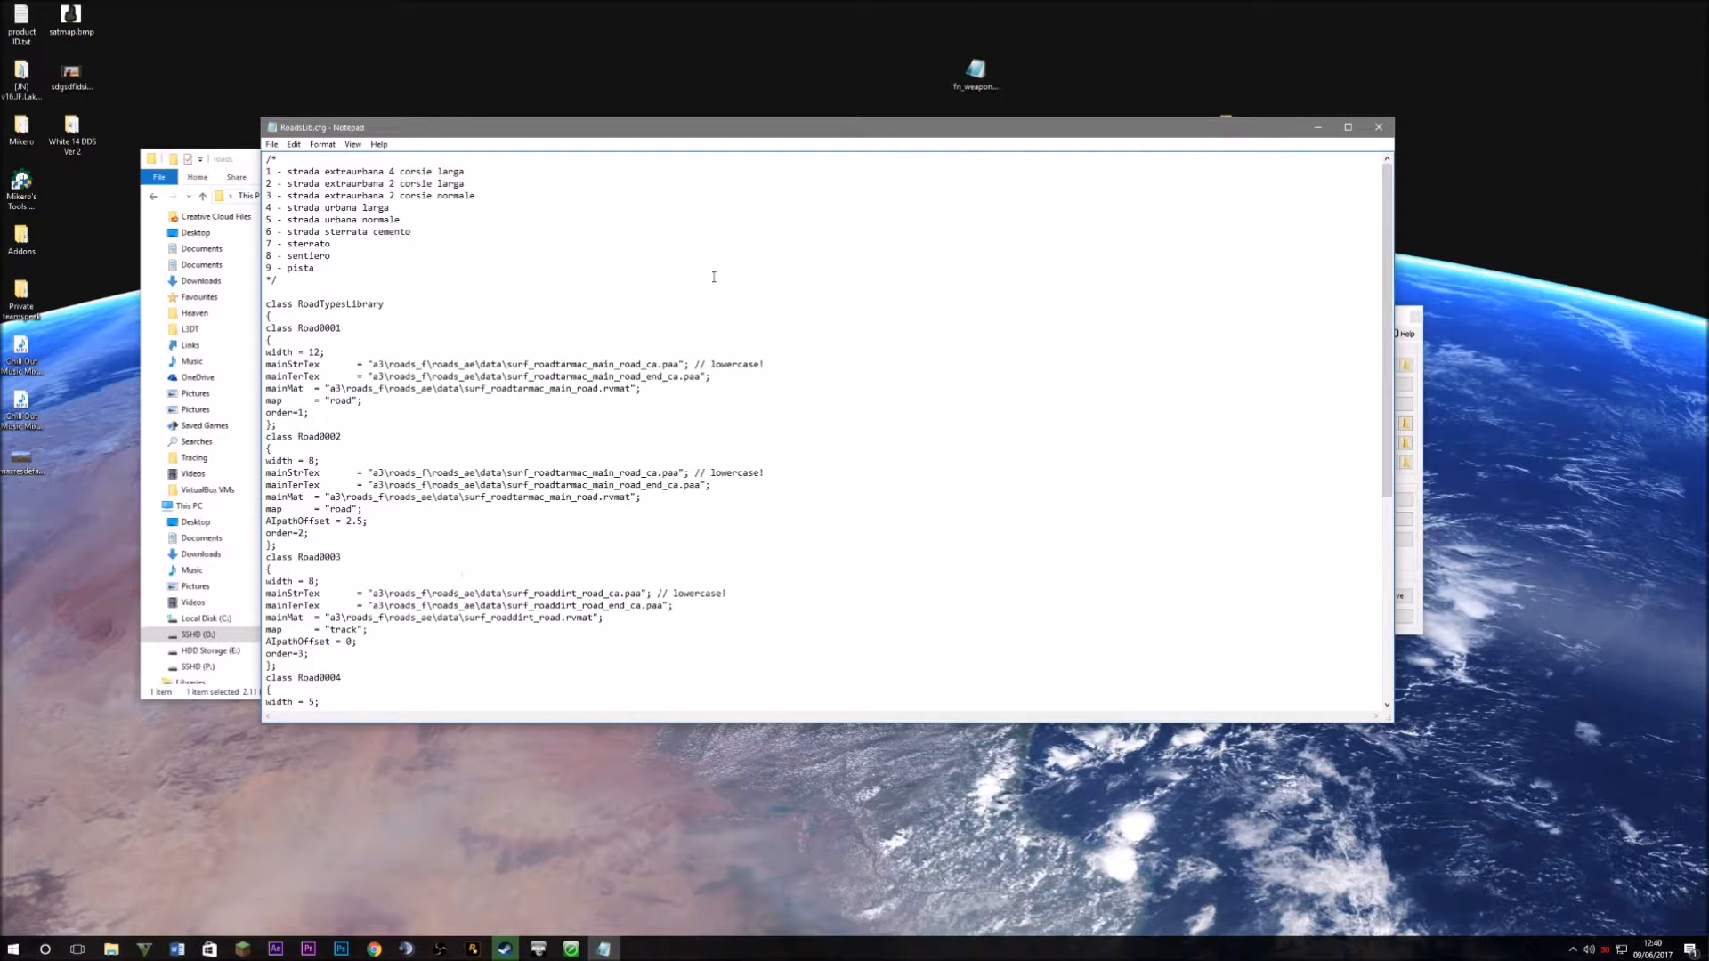
left_click_drag(666, 135, 654, 194)
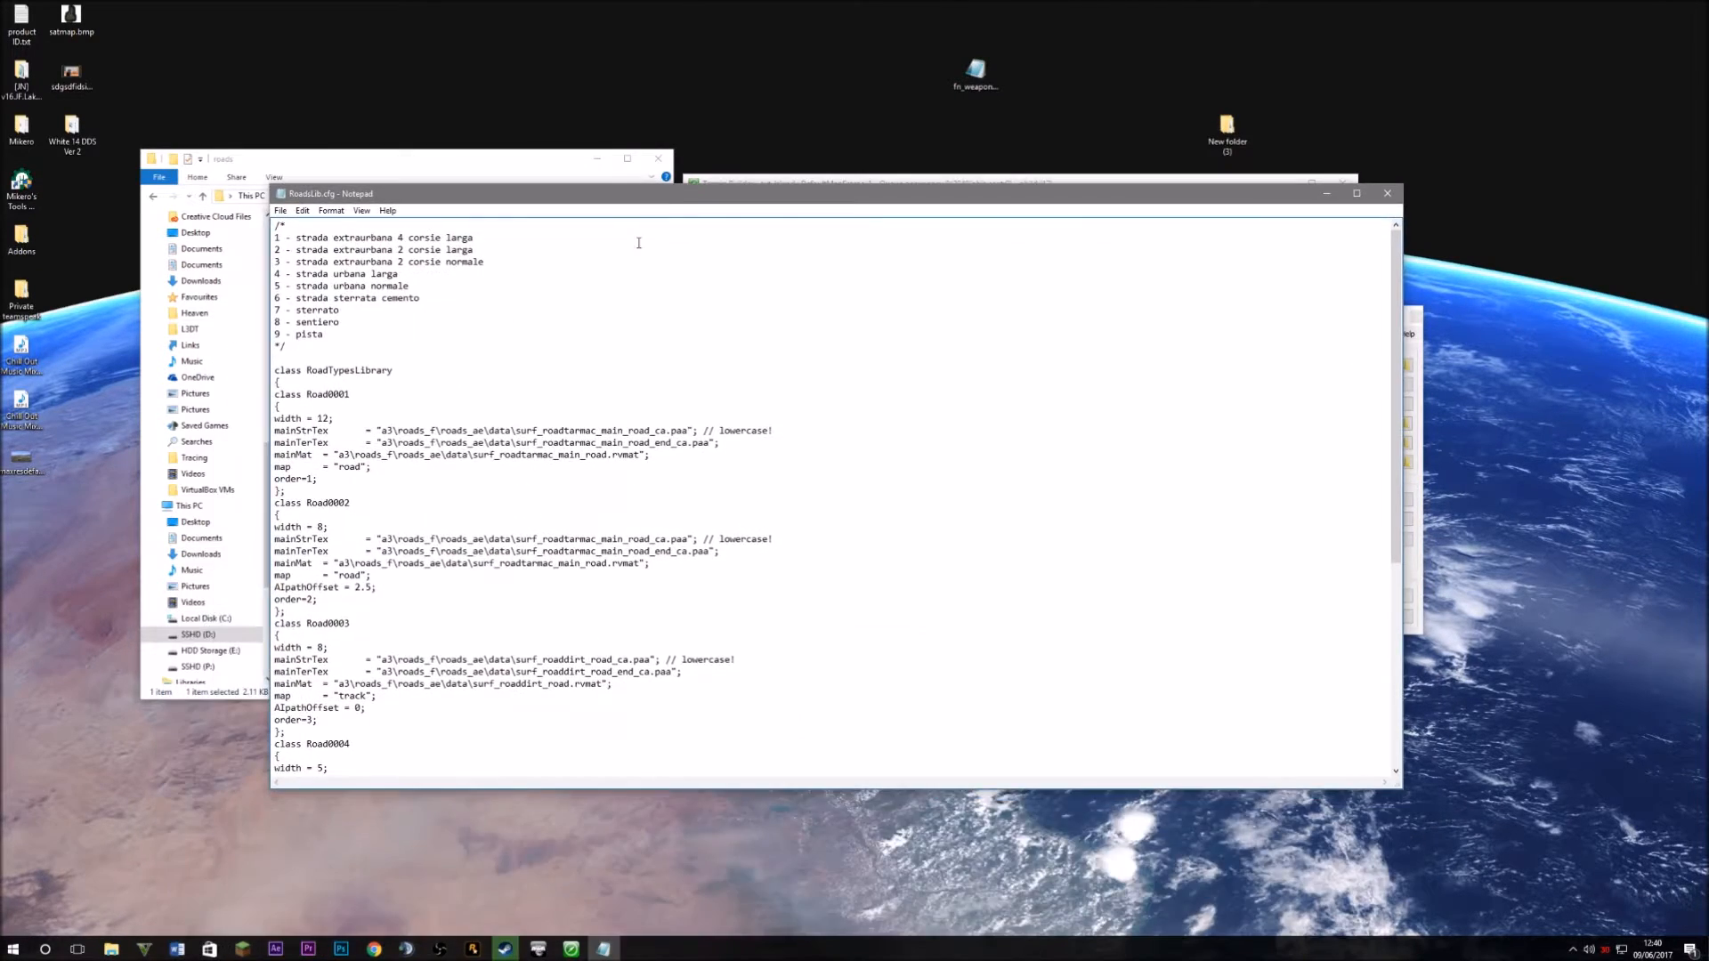
Check the Road0001 class name and its main texture path, and close RoadsLib.cfg.
left_click_drag(308, 394, 694, 431)
left_click(365, 397)
left_click(367, 396)
left_click(539, 431)
left_click(691, 431)
left_click(1386, 194)
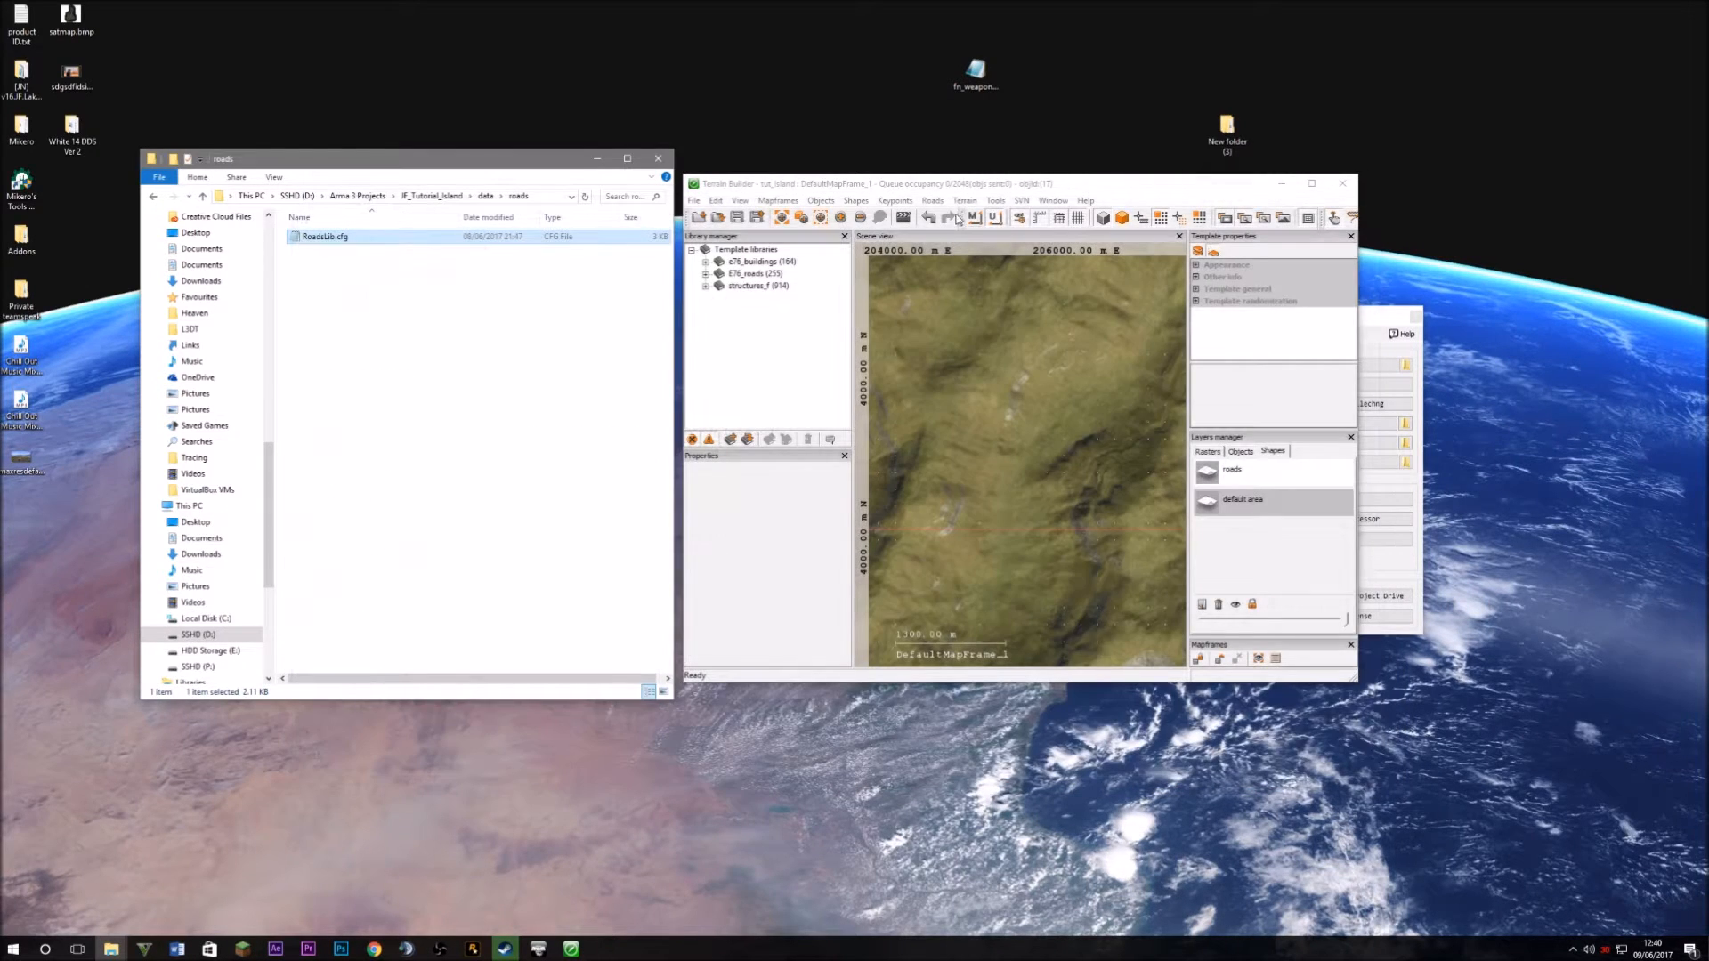
Switch to Terrain Builder and draw a gently curving 16-point polyline northward through the central valley.
left_click_drag(1000, 184, 891, 2)
scroll(837, 499, "down", 3)
scroll(835, 509, "up", 3)
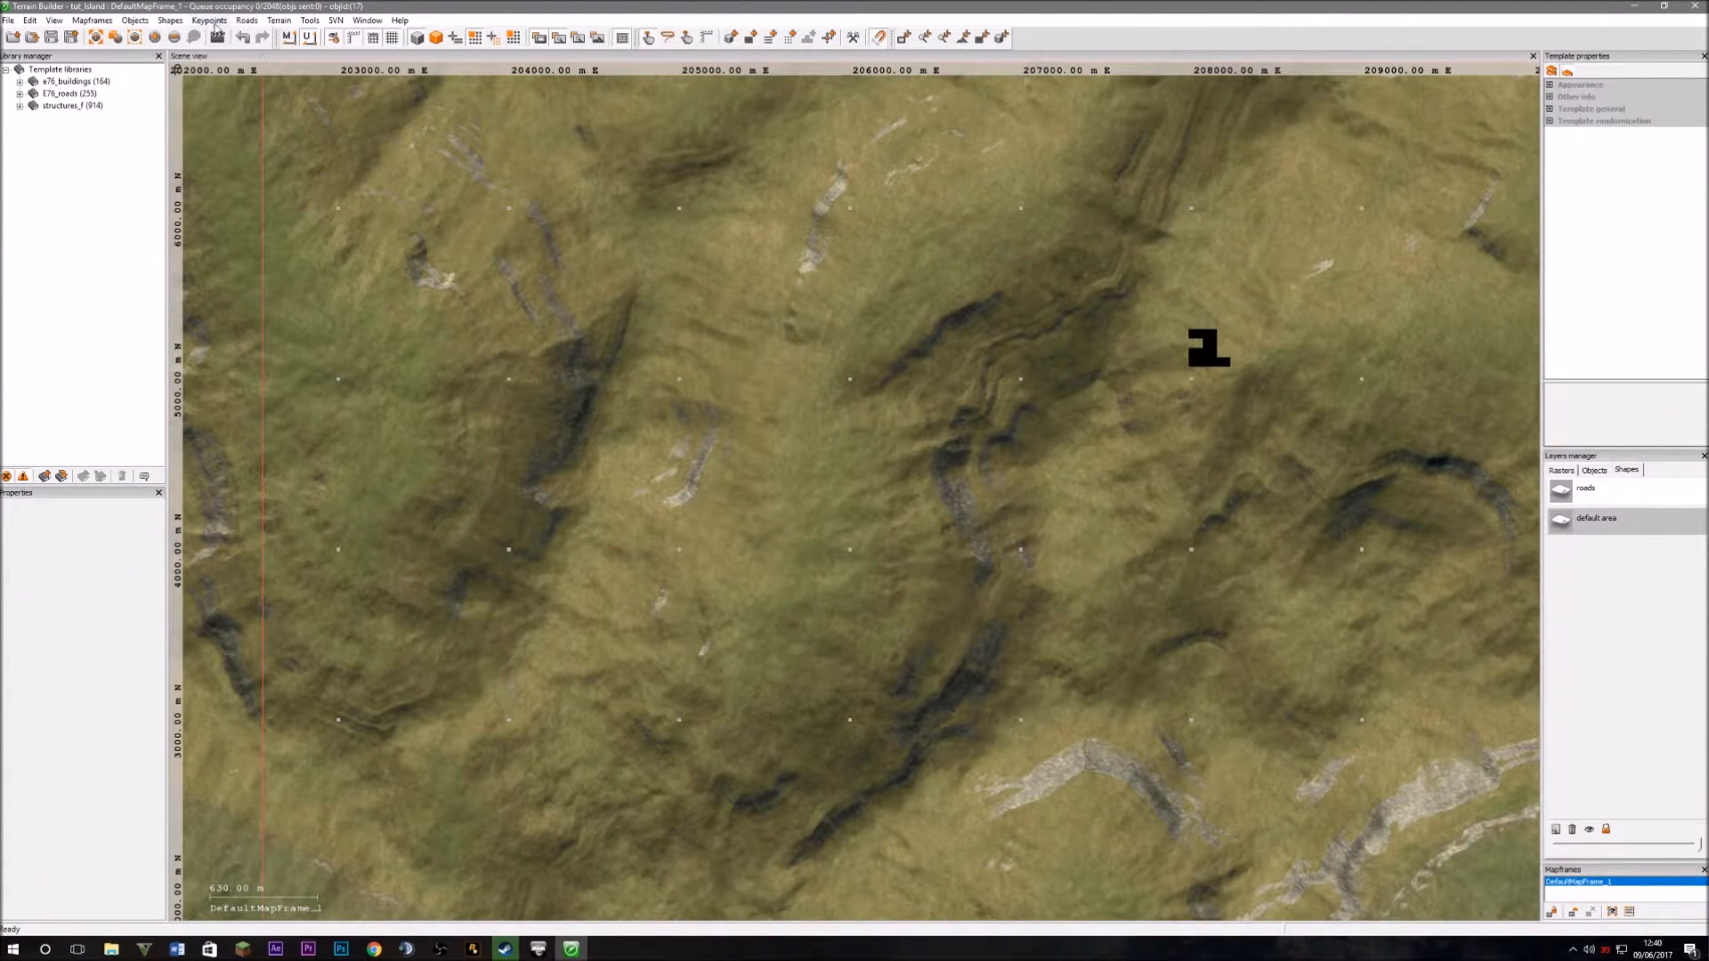
left_click(165, 21)
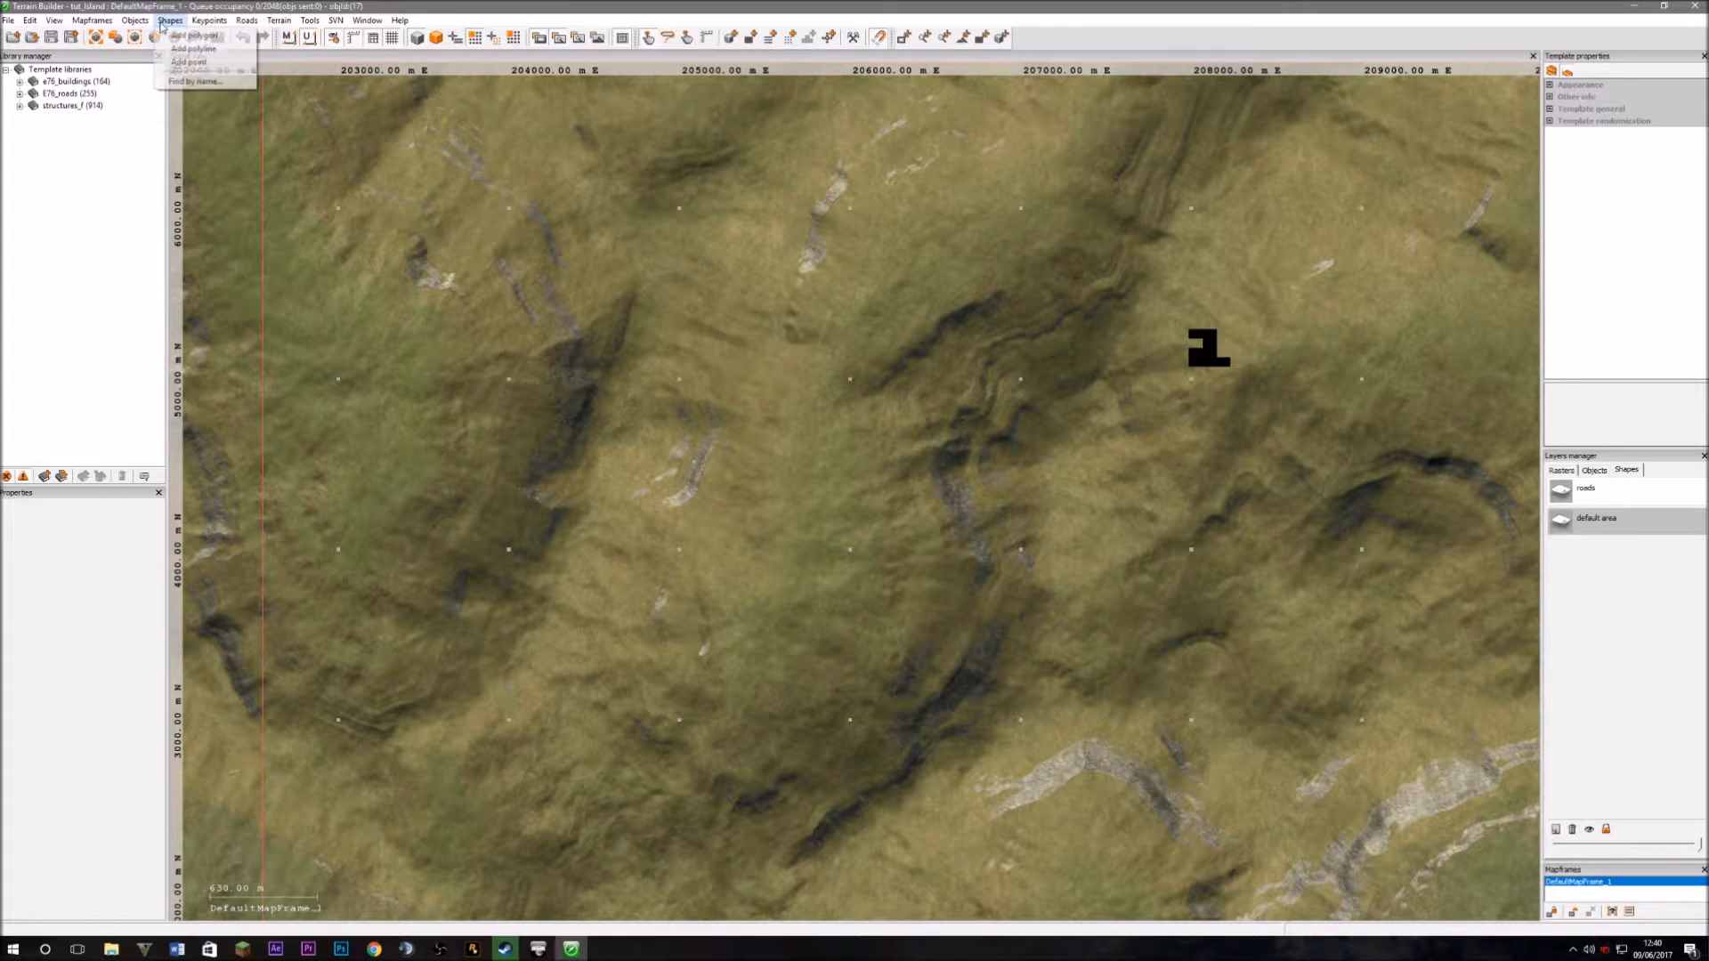
left_click(194, 36)
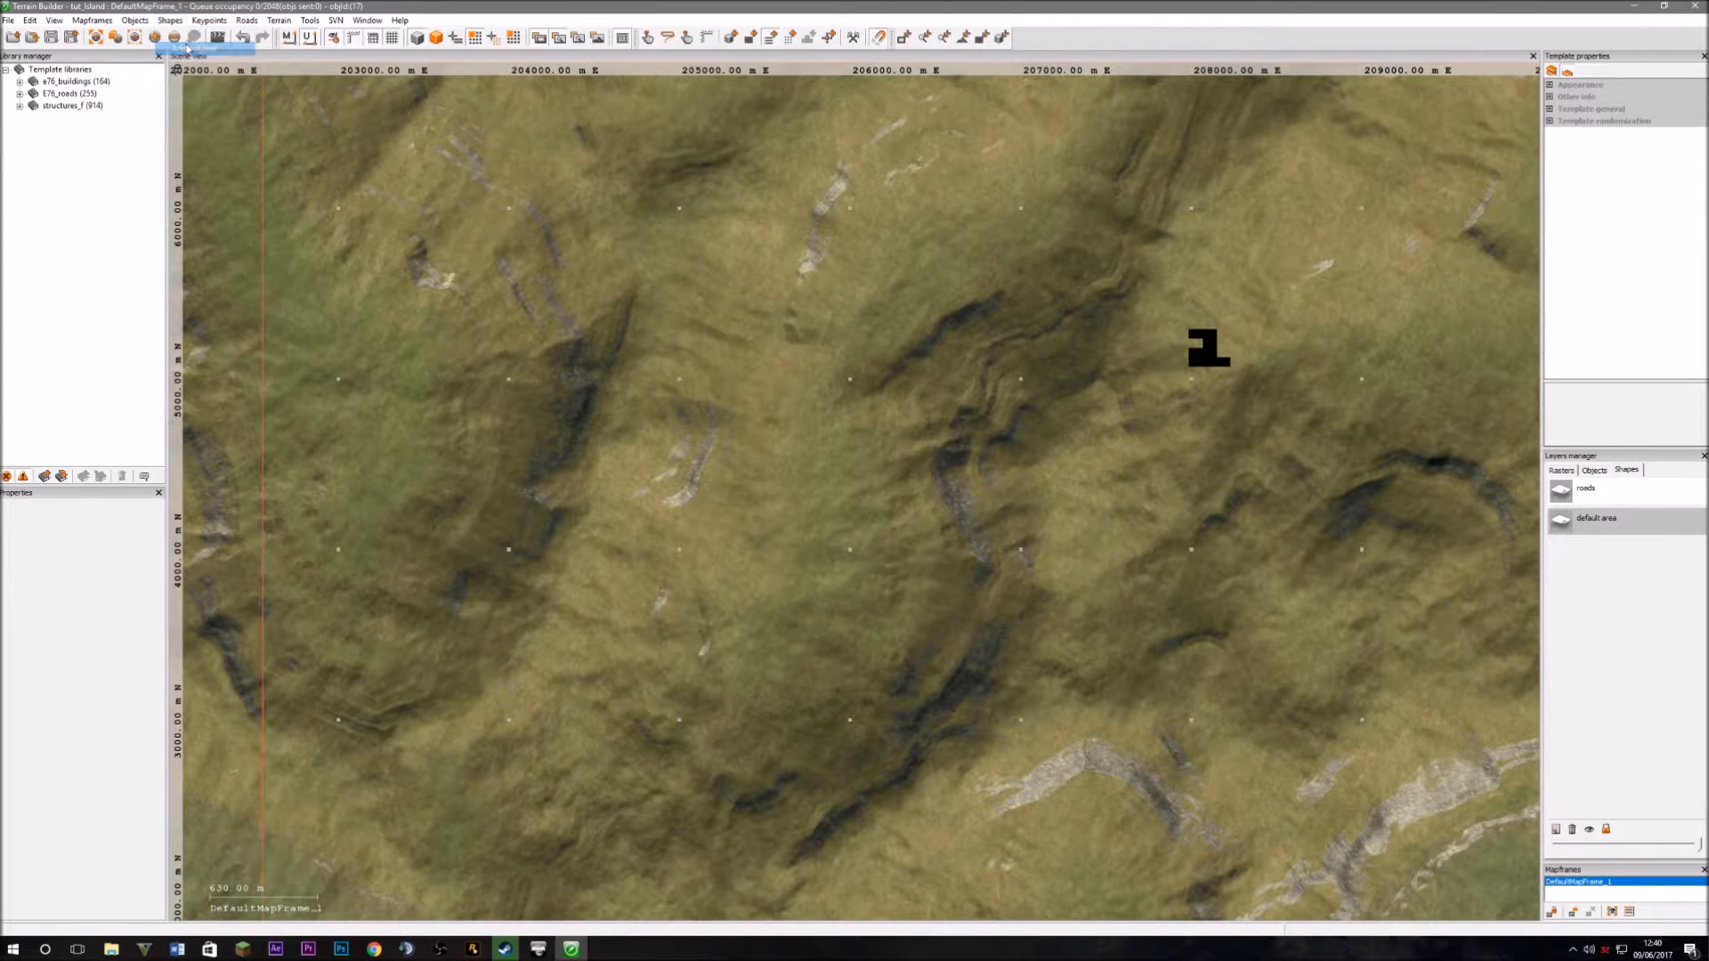
scroll(718, 544, "up", 2)
scroll(821, 682, "down", 2)
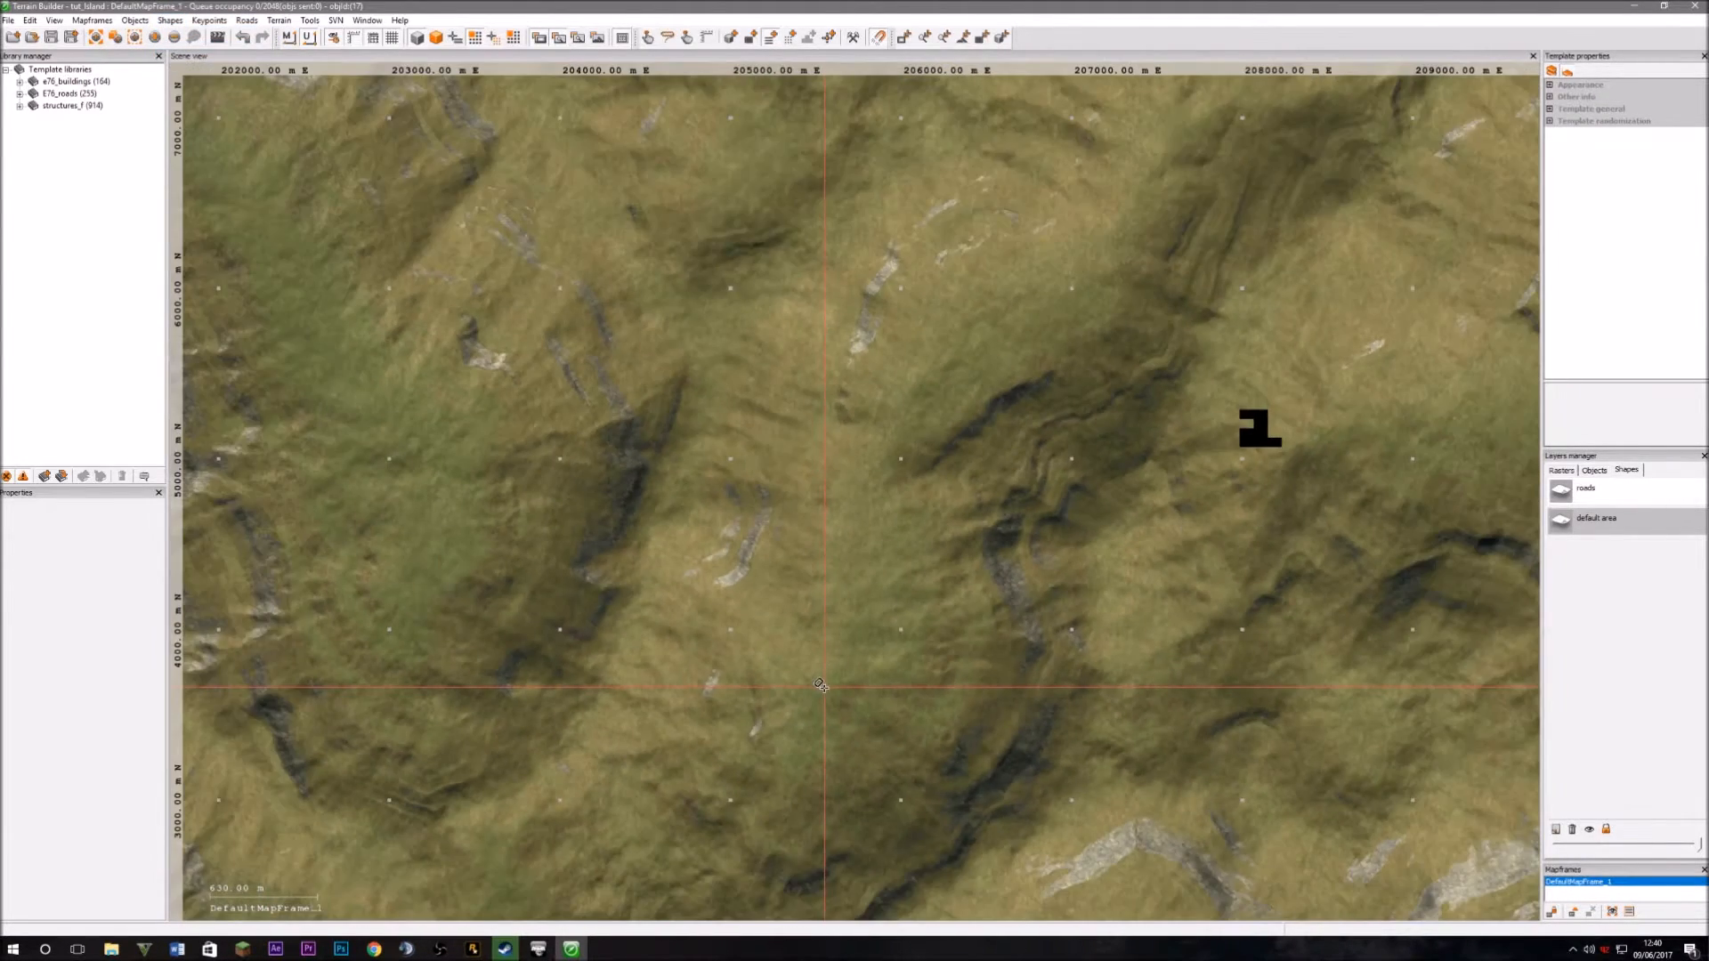
left_click(788, 797)
left_click(801, 782)
left_click(809, 762)
left_click(815, 731)
left_click(815, 689)
left_click(811, 648)
left_click(809, 616)
left_click(818, 583)
left_click(837, 545)
left_click(859, 504)
left_click(868, 475)
left_click(889, 426)
left_click(908, 398)
left_click(930, 369)
left_click(950, 346)
double_click(976, 313)
Select the drawn polyline to view its points and shape properties, and clear the selection.
left_click(648, 37)
left_click(890, 427)
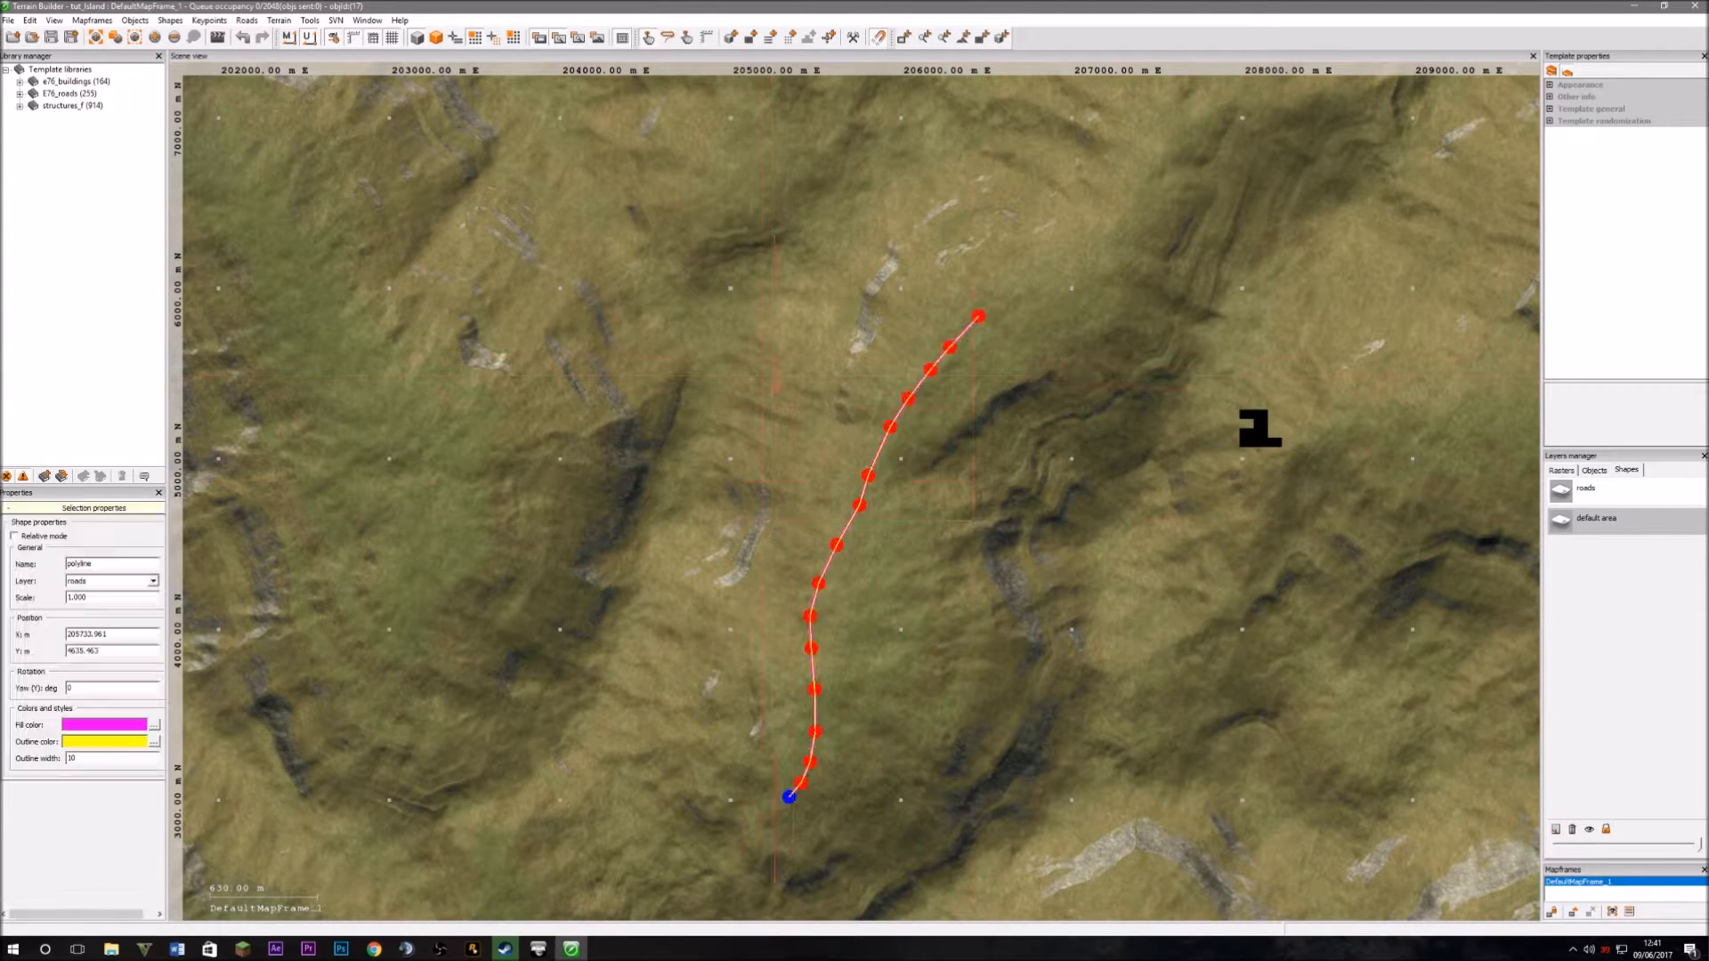
left_click(973, 517)
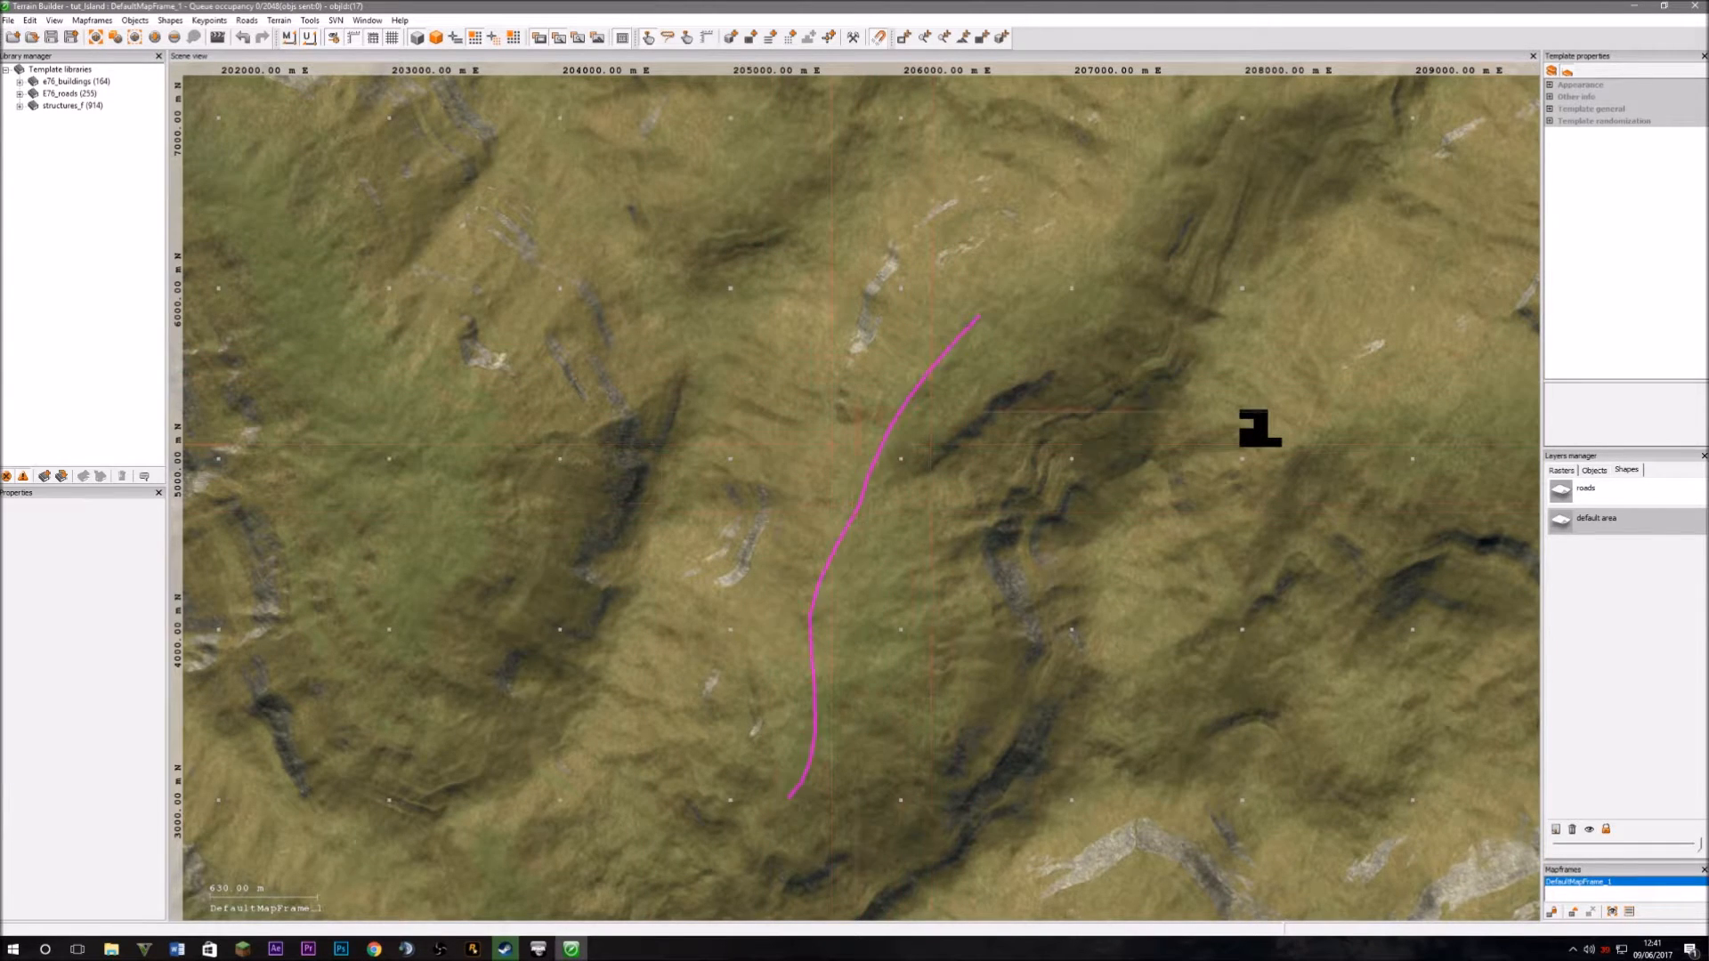
left_click(483, 39)
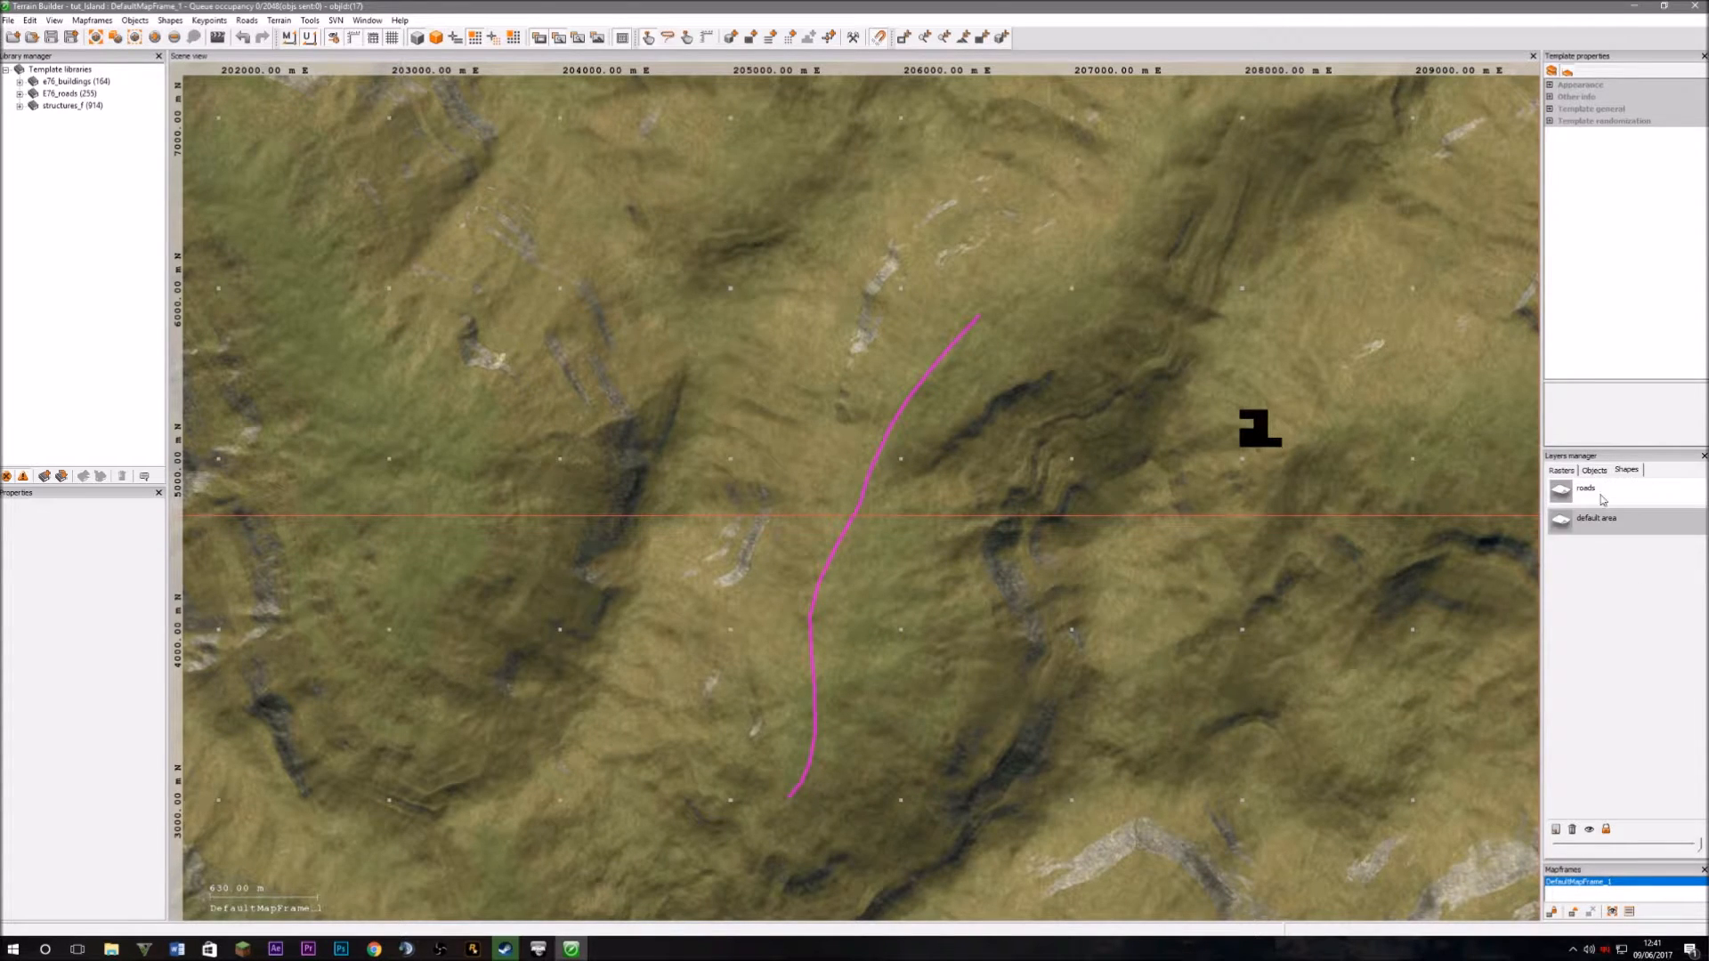
left_click(1556, 829)
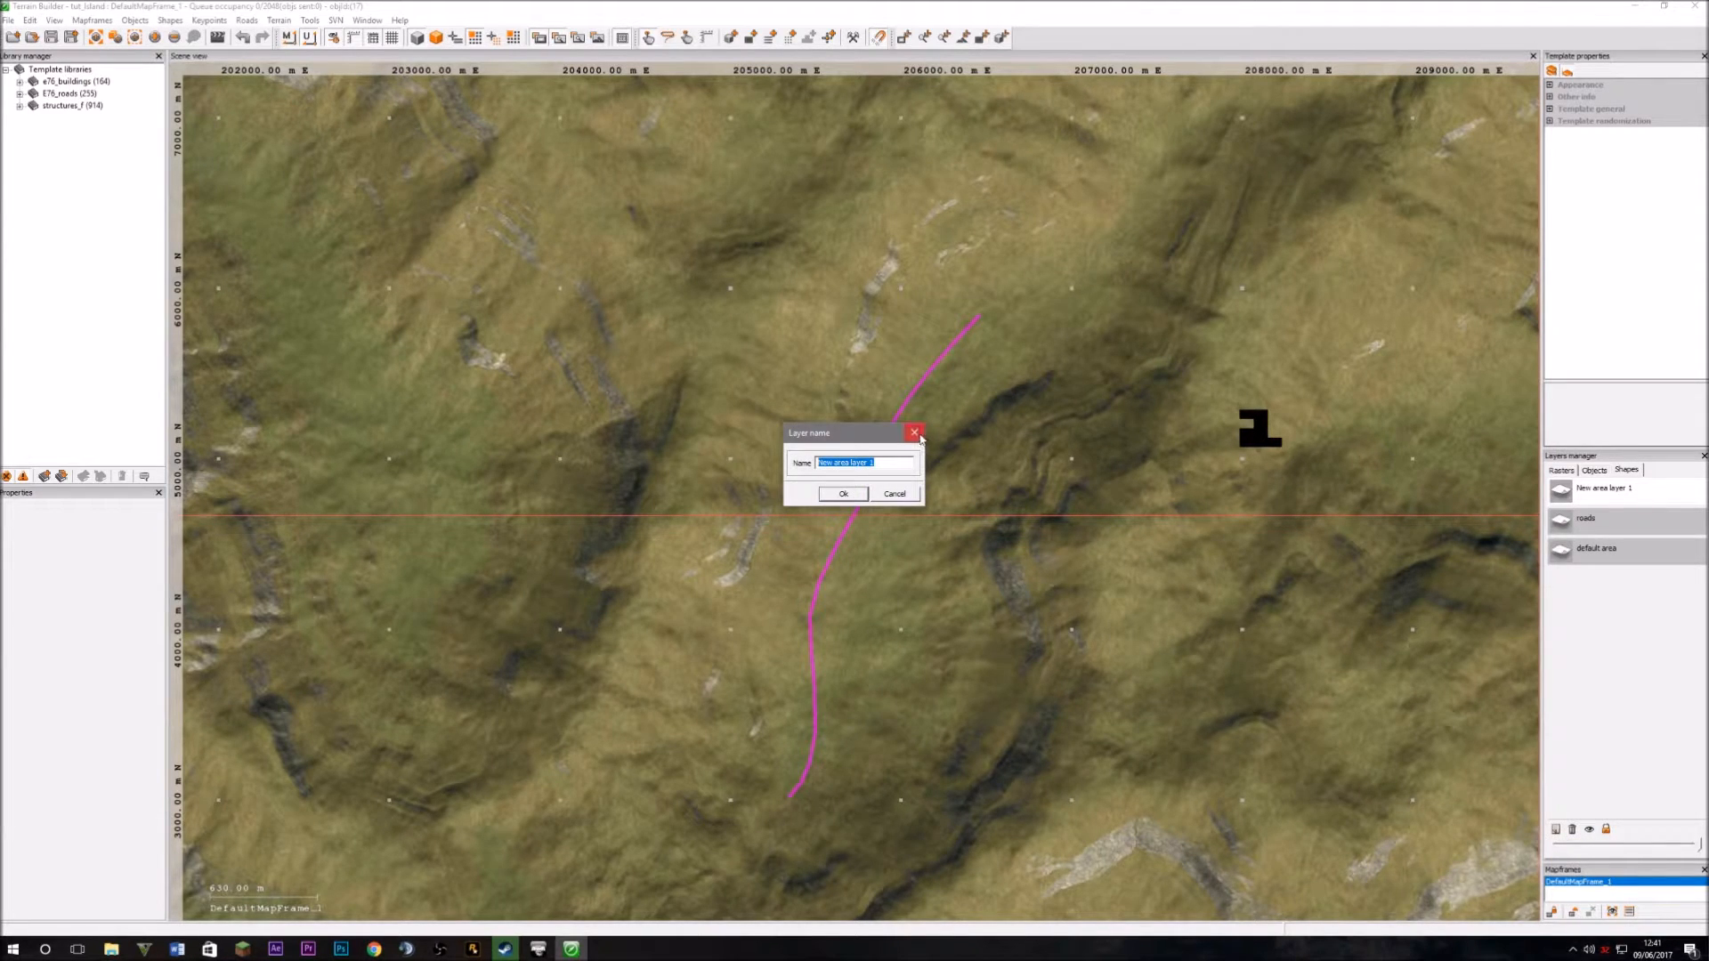
left_click(914, 433)
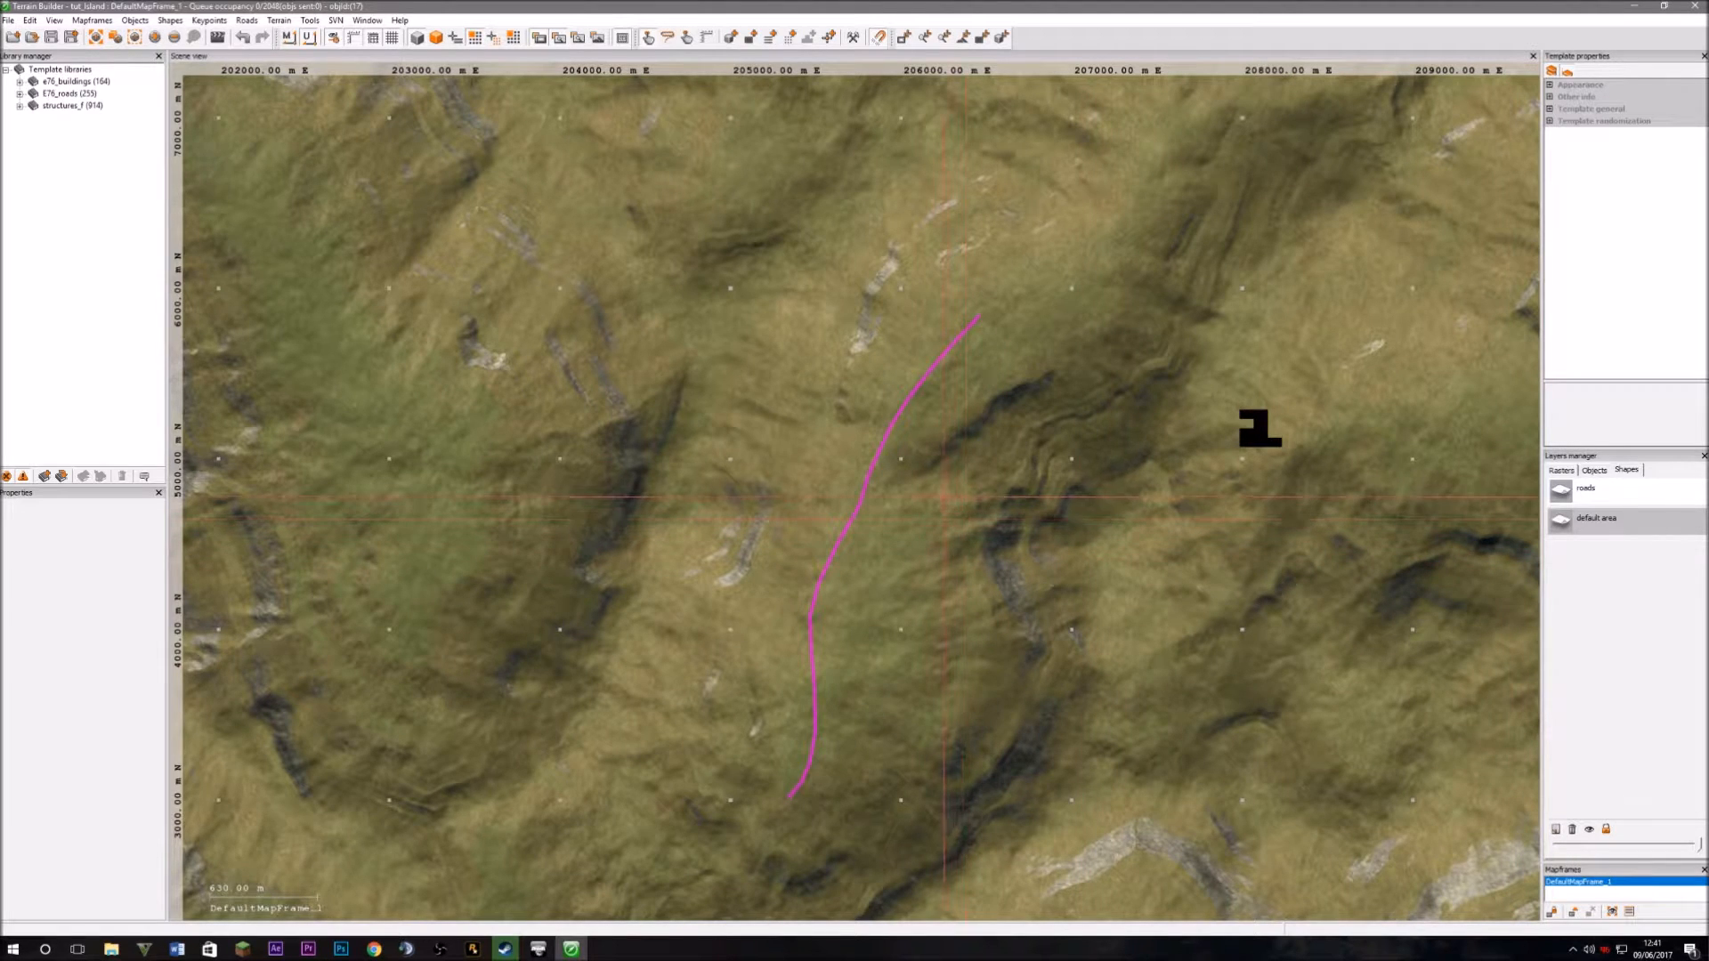
Add an integer field named ID to the polyline's database properties, fill in its cell and accept the database.
scroll(793, 540, "down", 5)
scroll(793, 540, "down", 3)
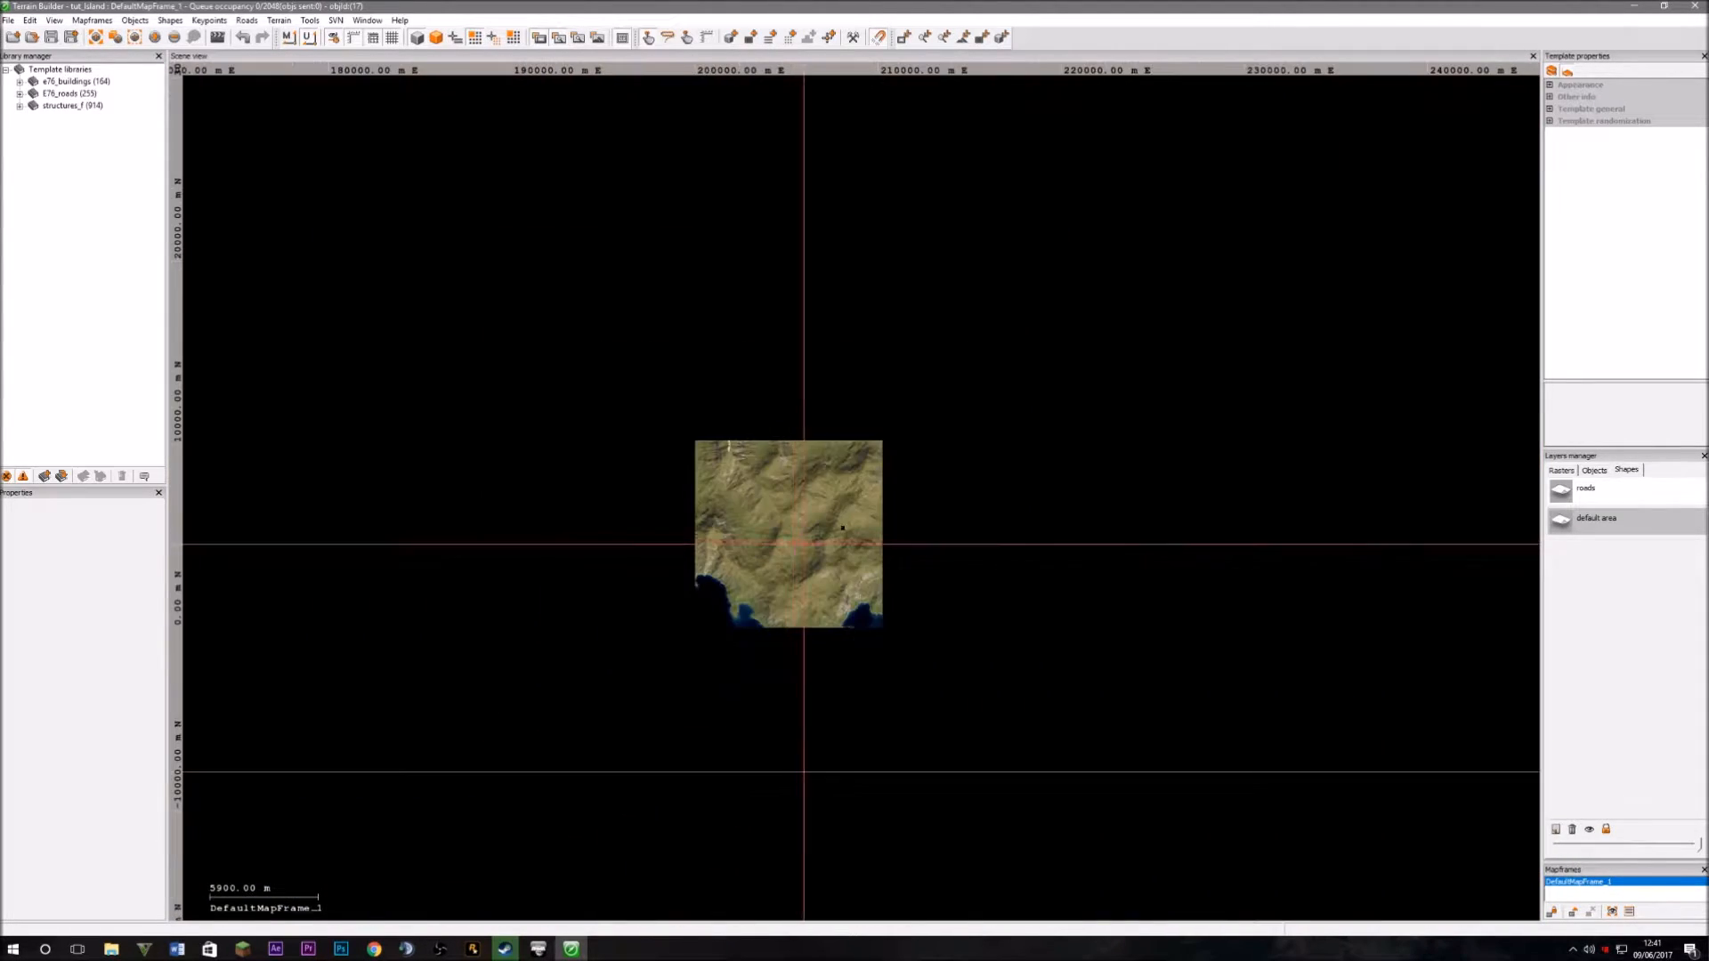
scroll(774, 544, "up", 9)
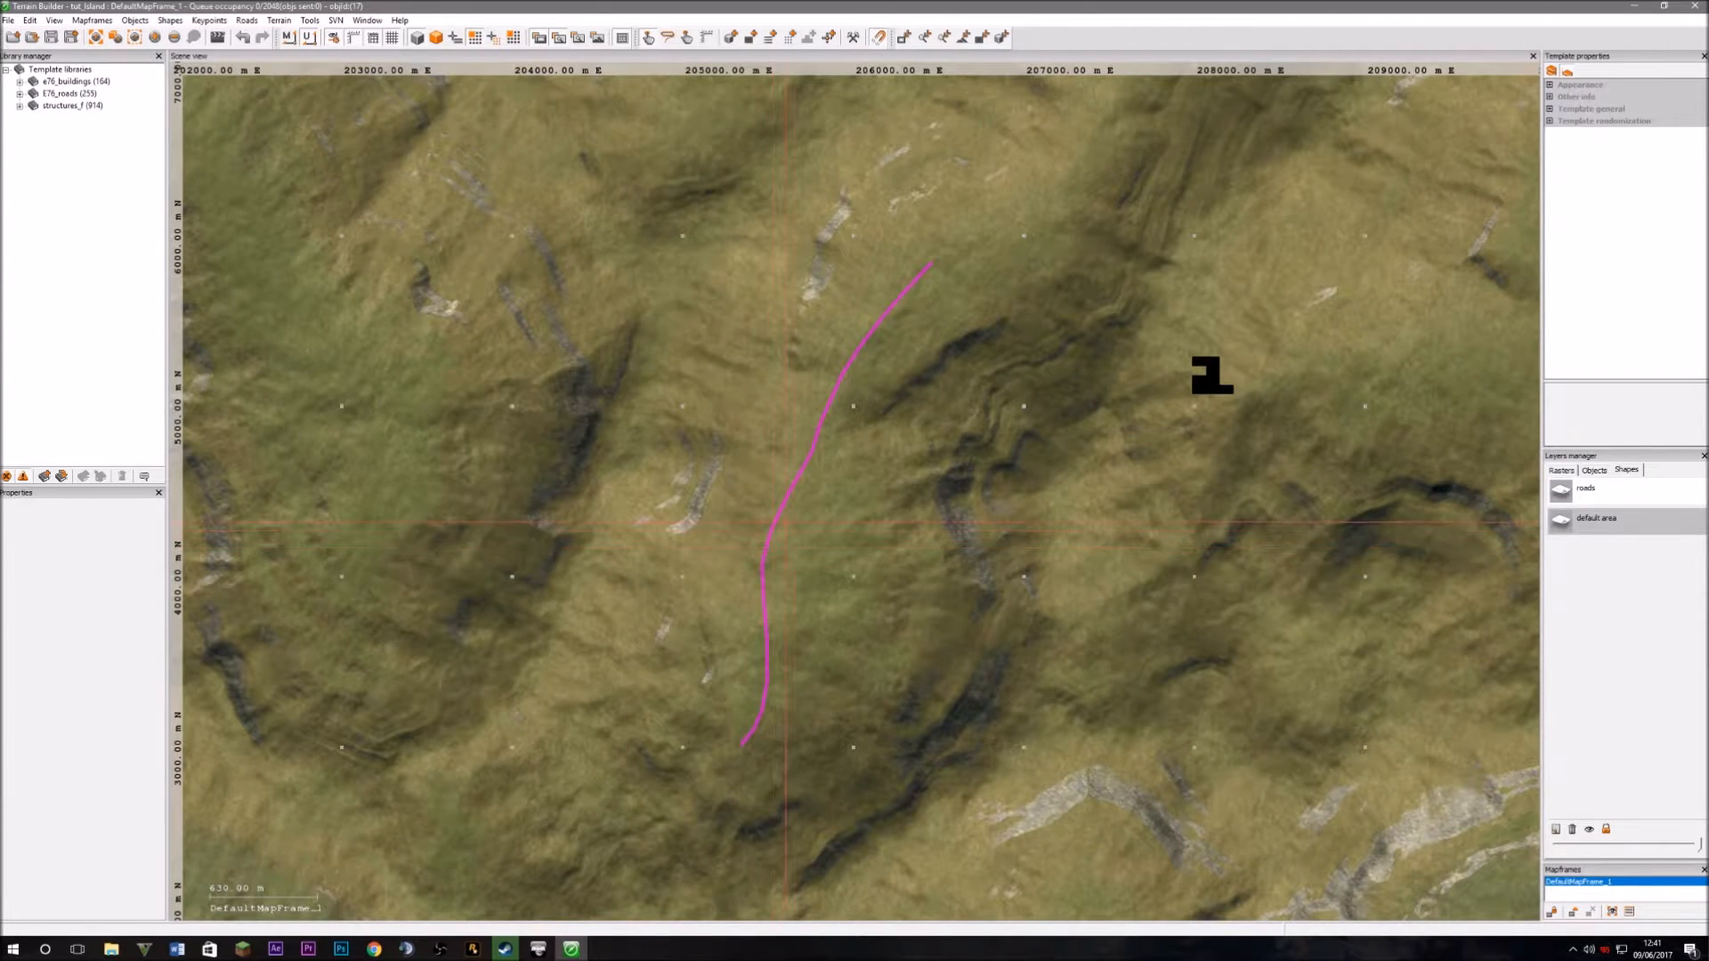
scroll(773, 547, "up", 4)
left_click(777, 464)
right_click(777, 464)
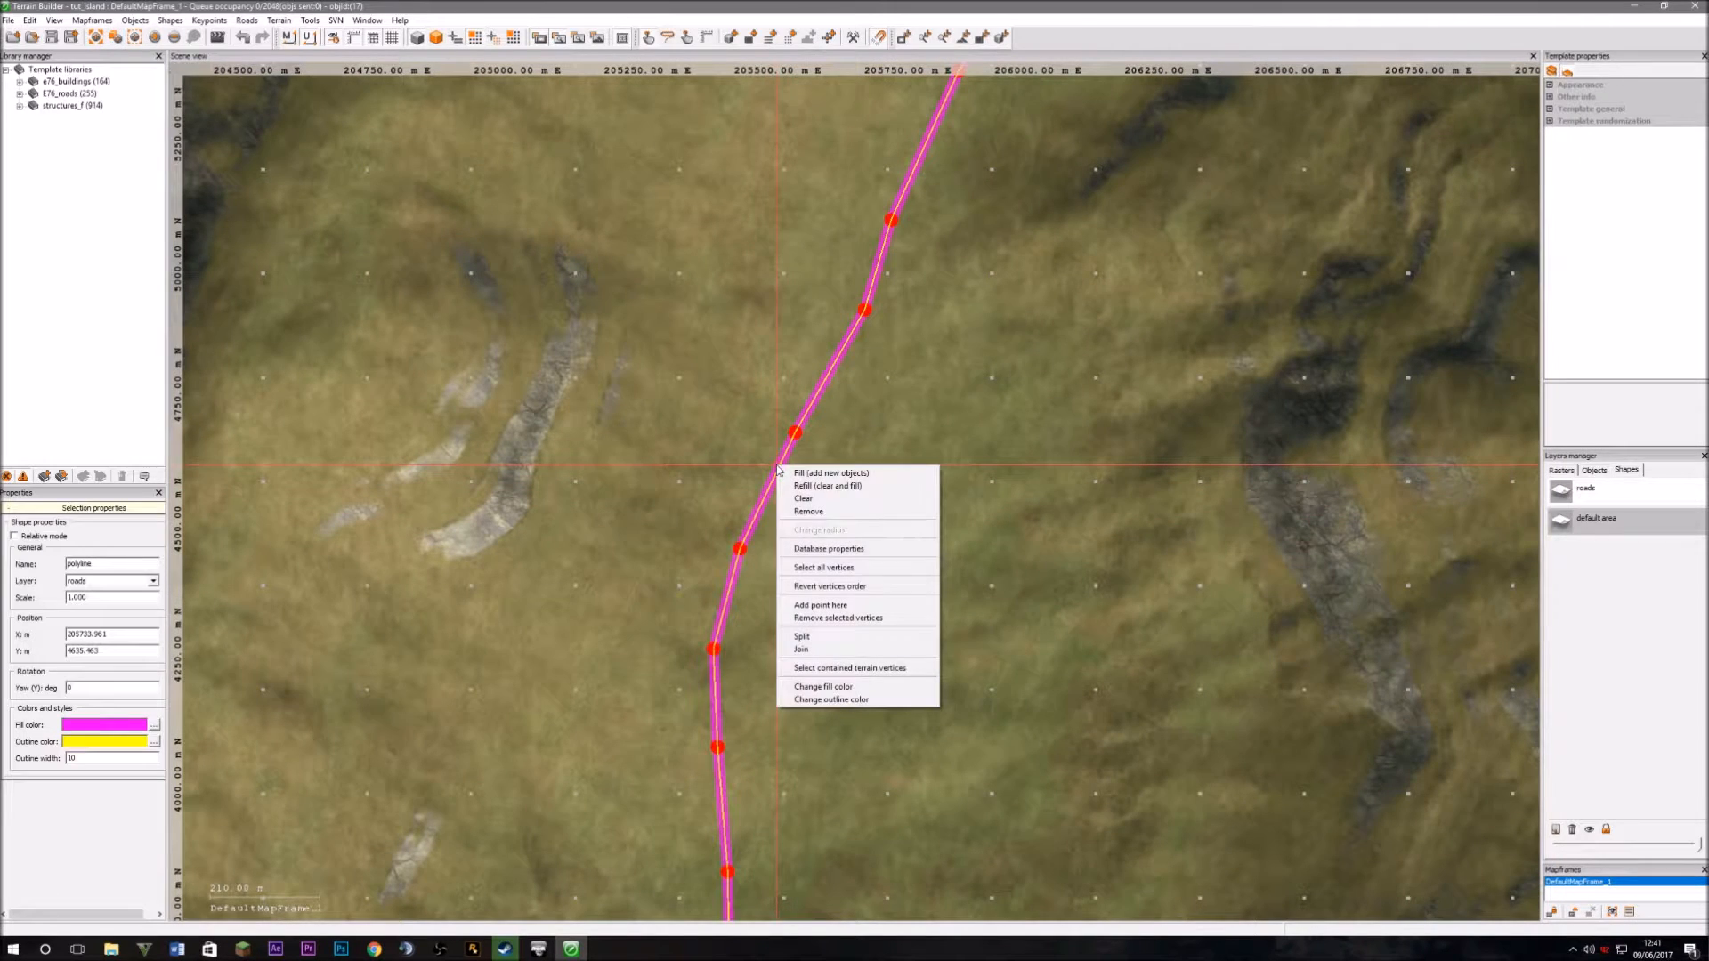
left_click(860, 548)
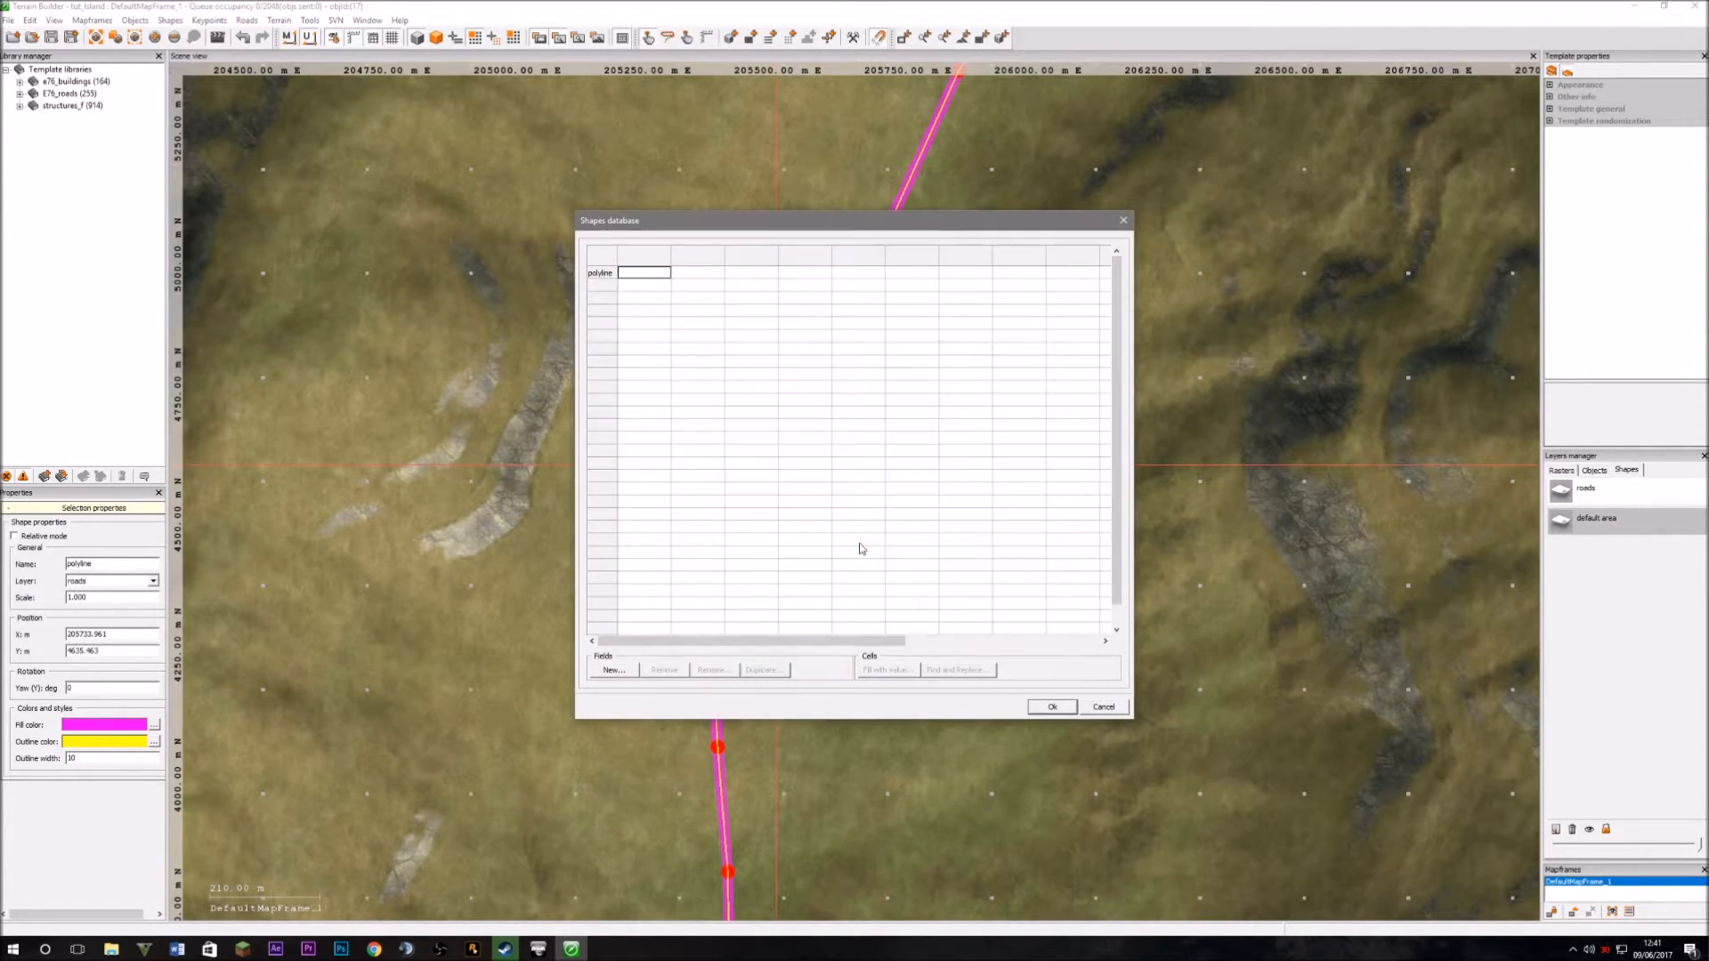
left_click(613, 671)
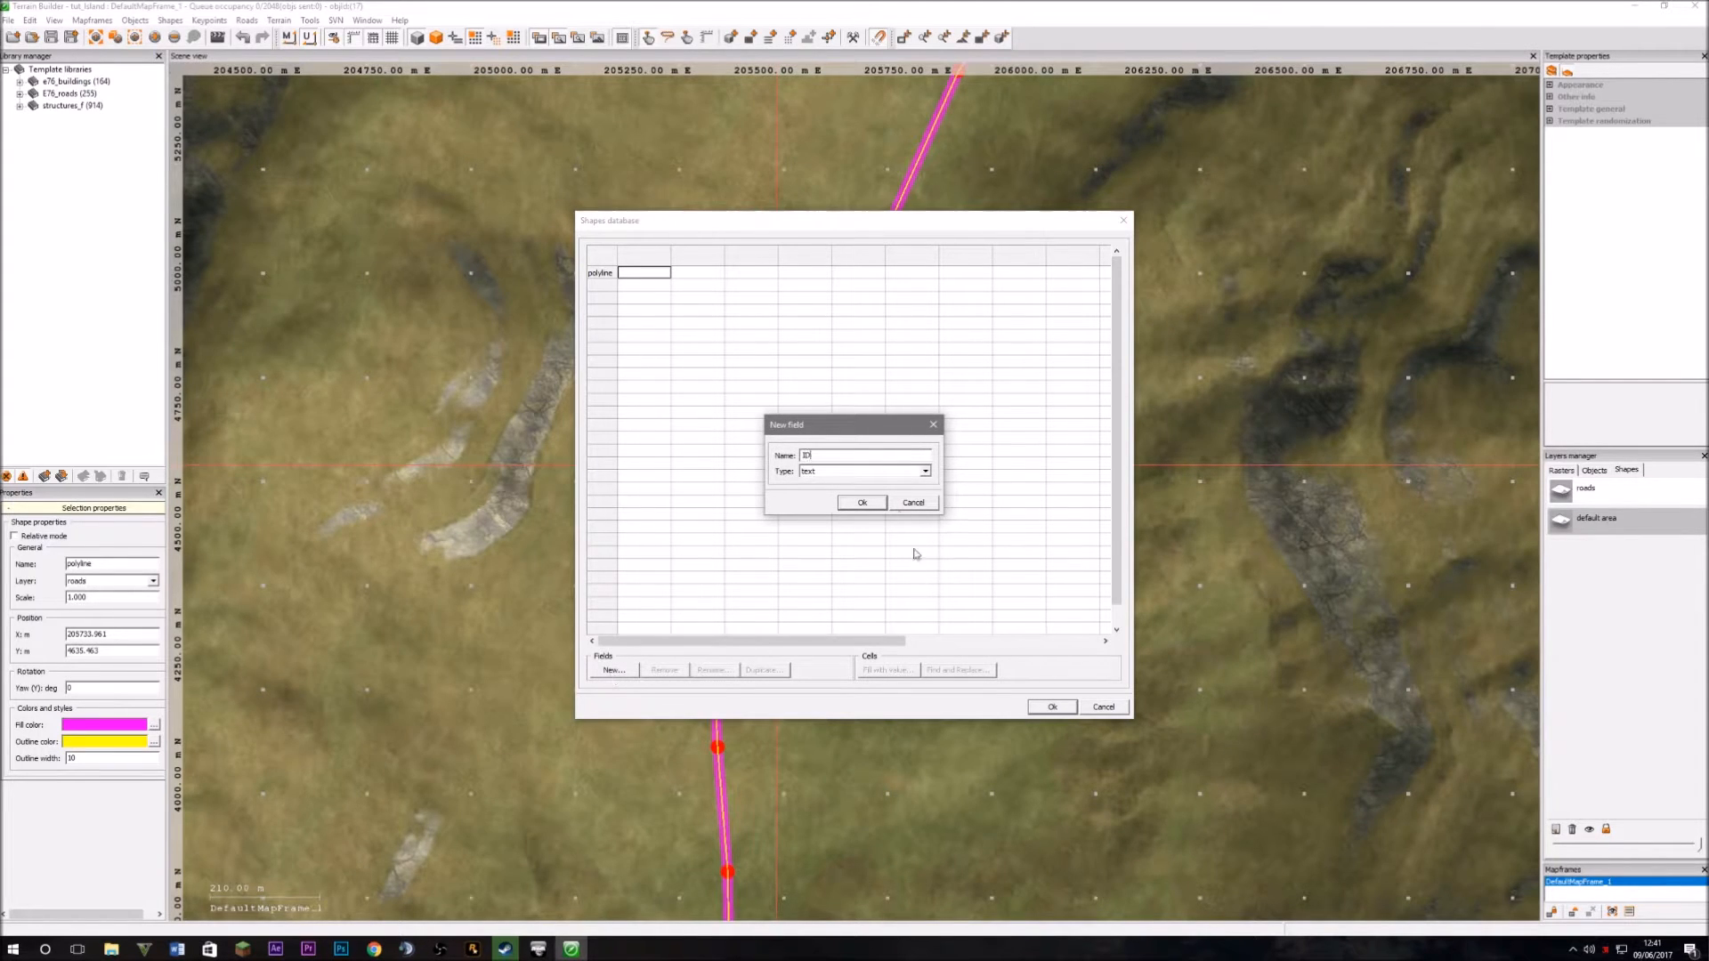
left_click(880, 471)
left_click(871, 491)
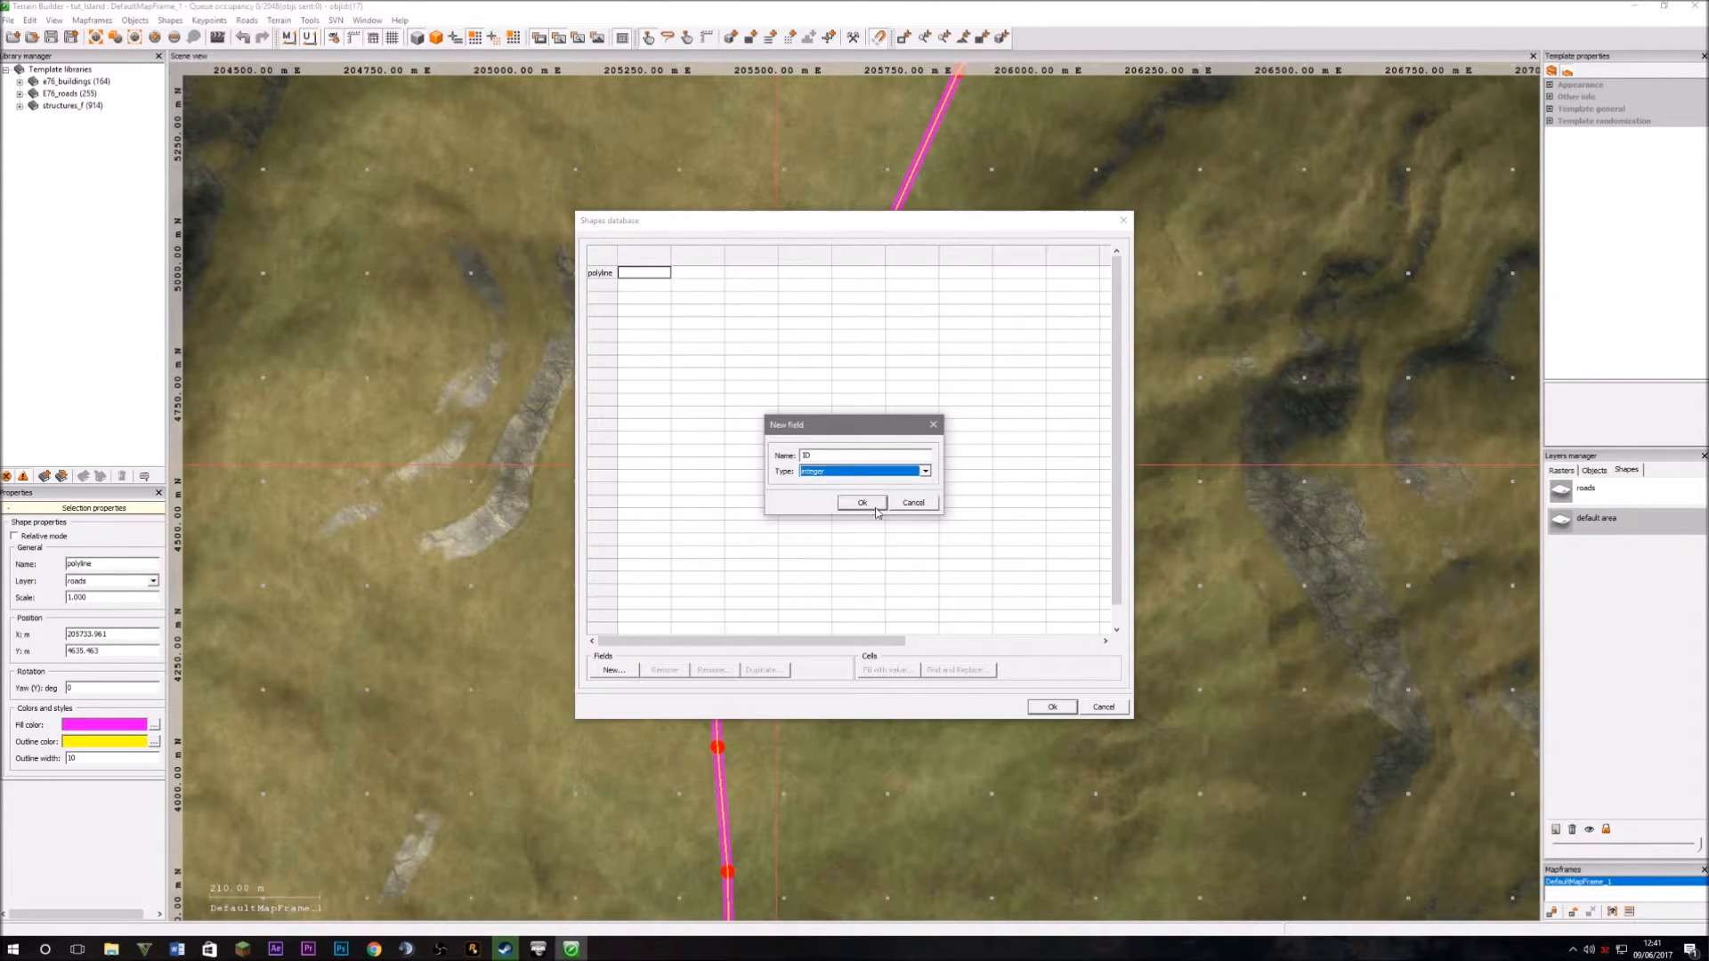
left_click(875, 507)
left_click(636, 274)
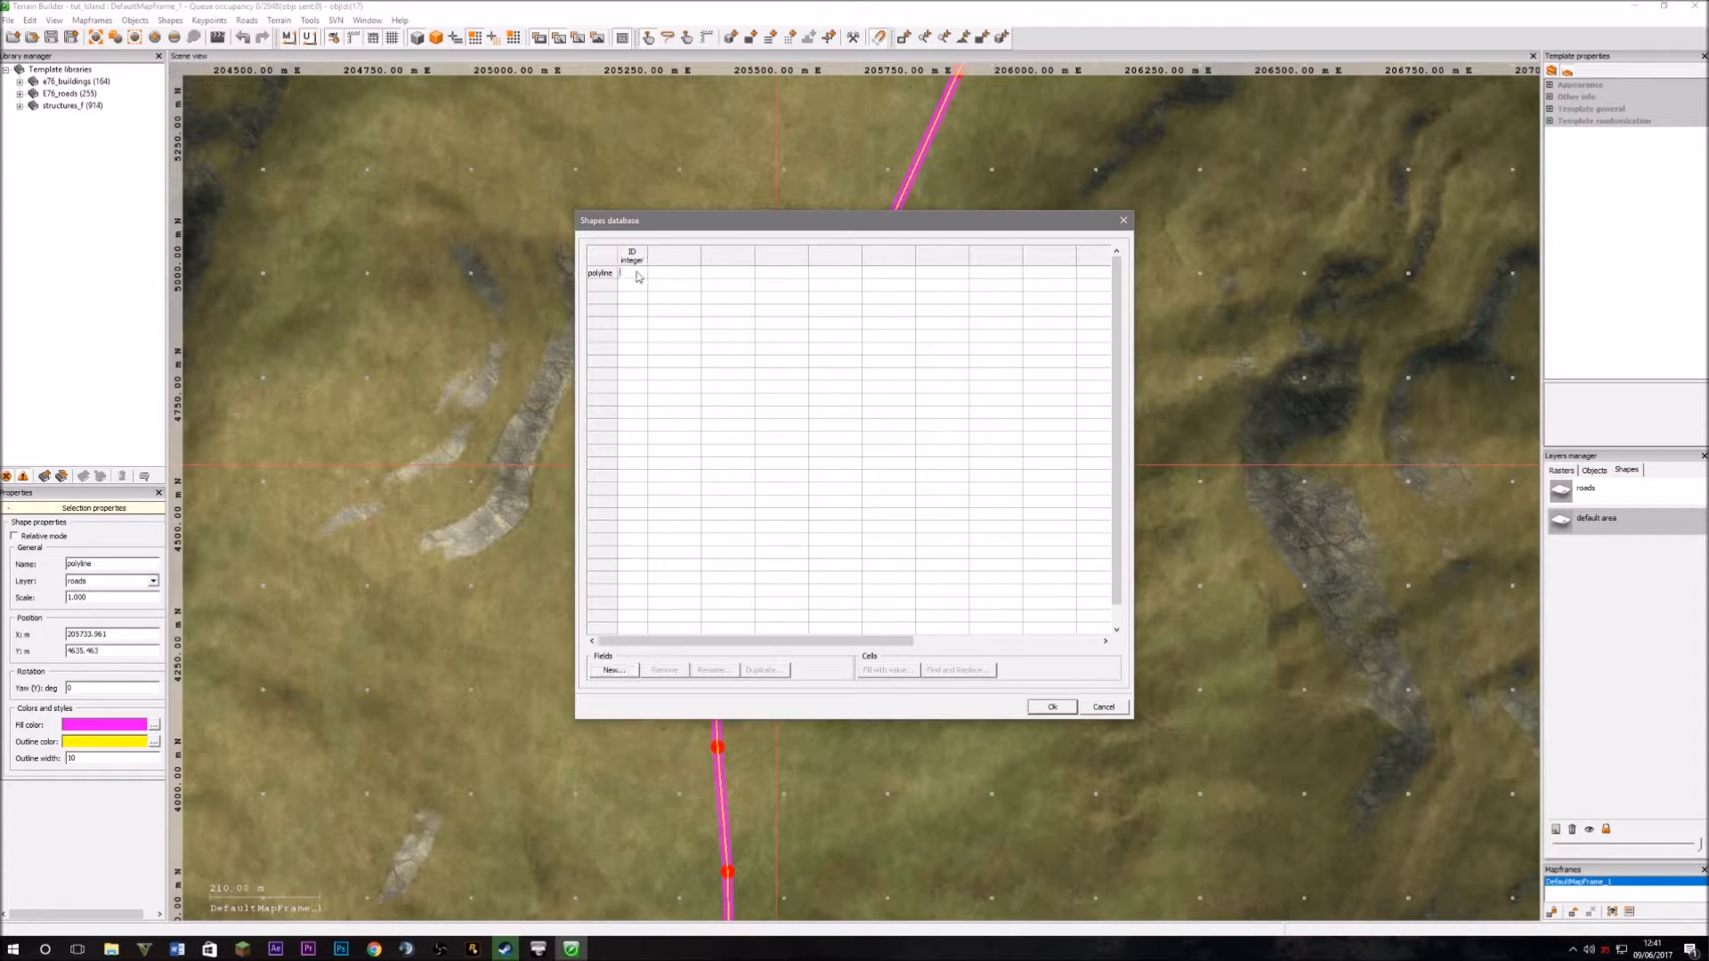
left_click(1052, 707)
left_click_drag(728, 296, 719, 292)
left_click_drag(1172, 639, 676, 264)
left_click_drag(1073, 608, 703, 299)
left_click(1241, 521)
scroll(1242, 521, "down", 10)
scroll(1299, 491, "up", 10)
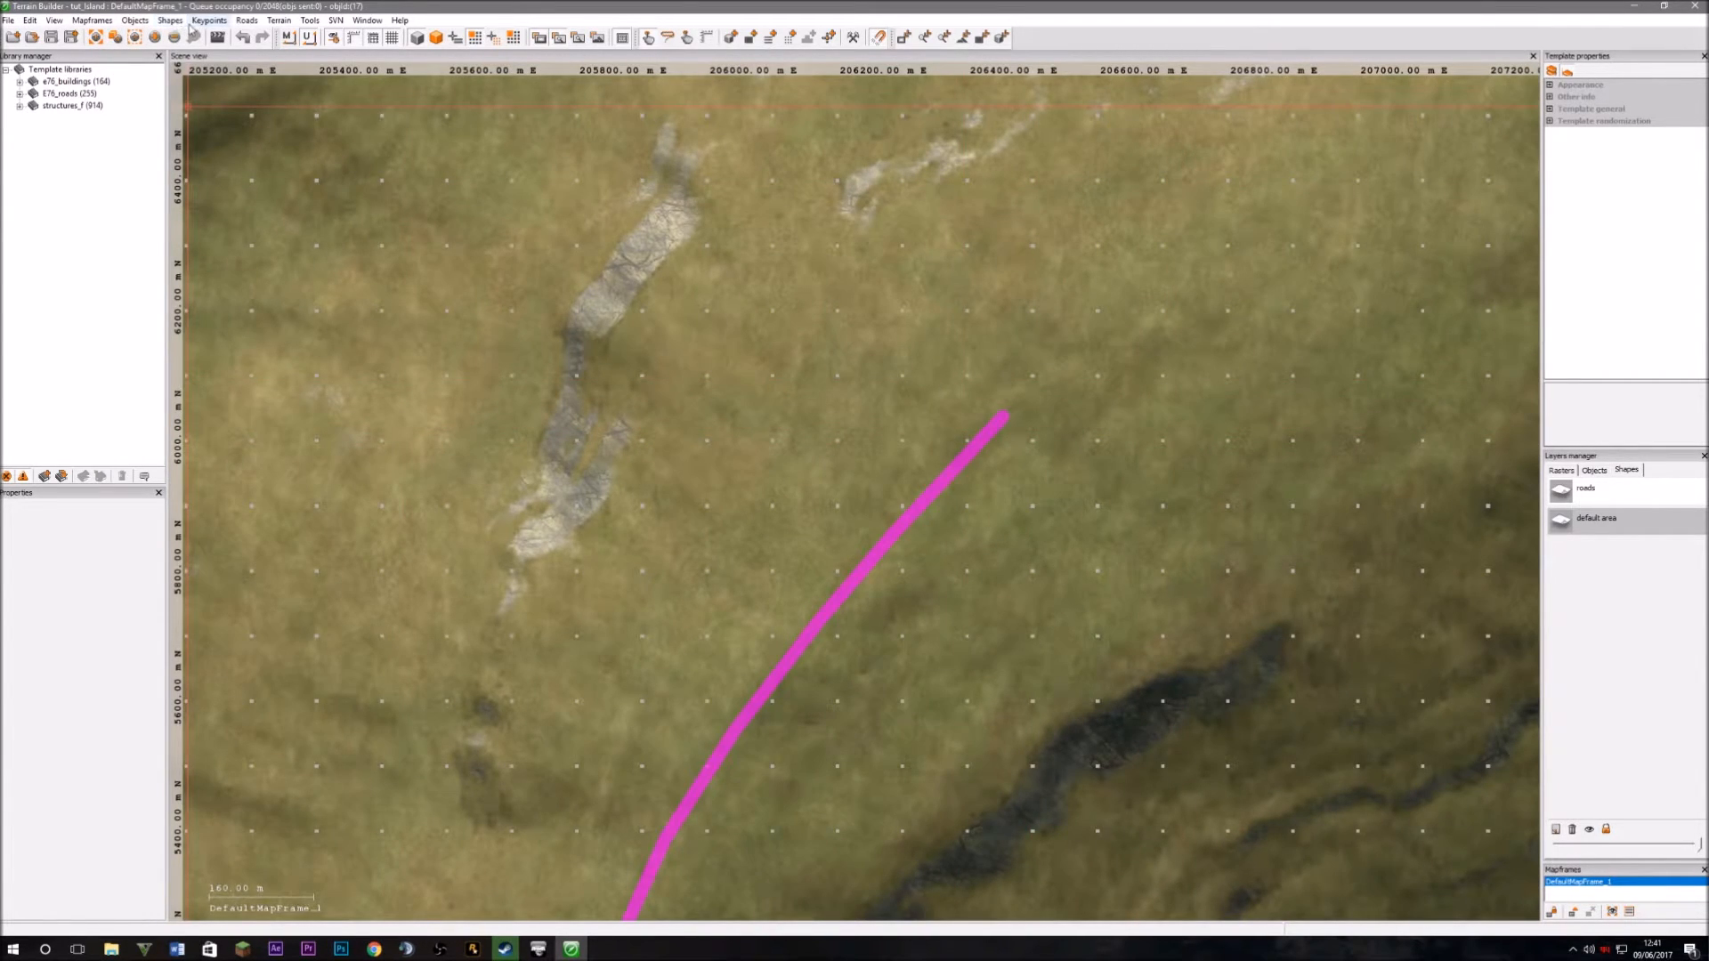
Draw a second, eight-point polyline from just beyond the first one's northern end, running northeast and finishing with a sharp turn southeast.
left_click(172, 21)
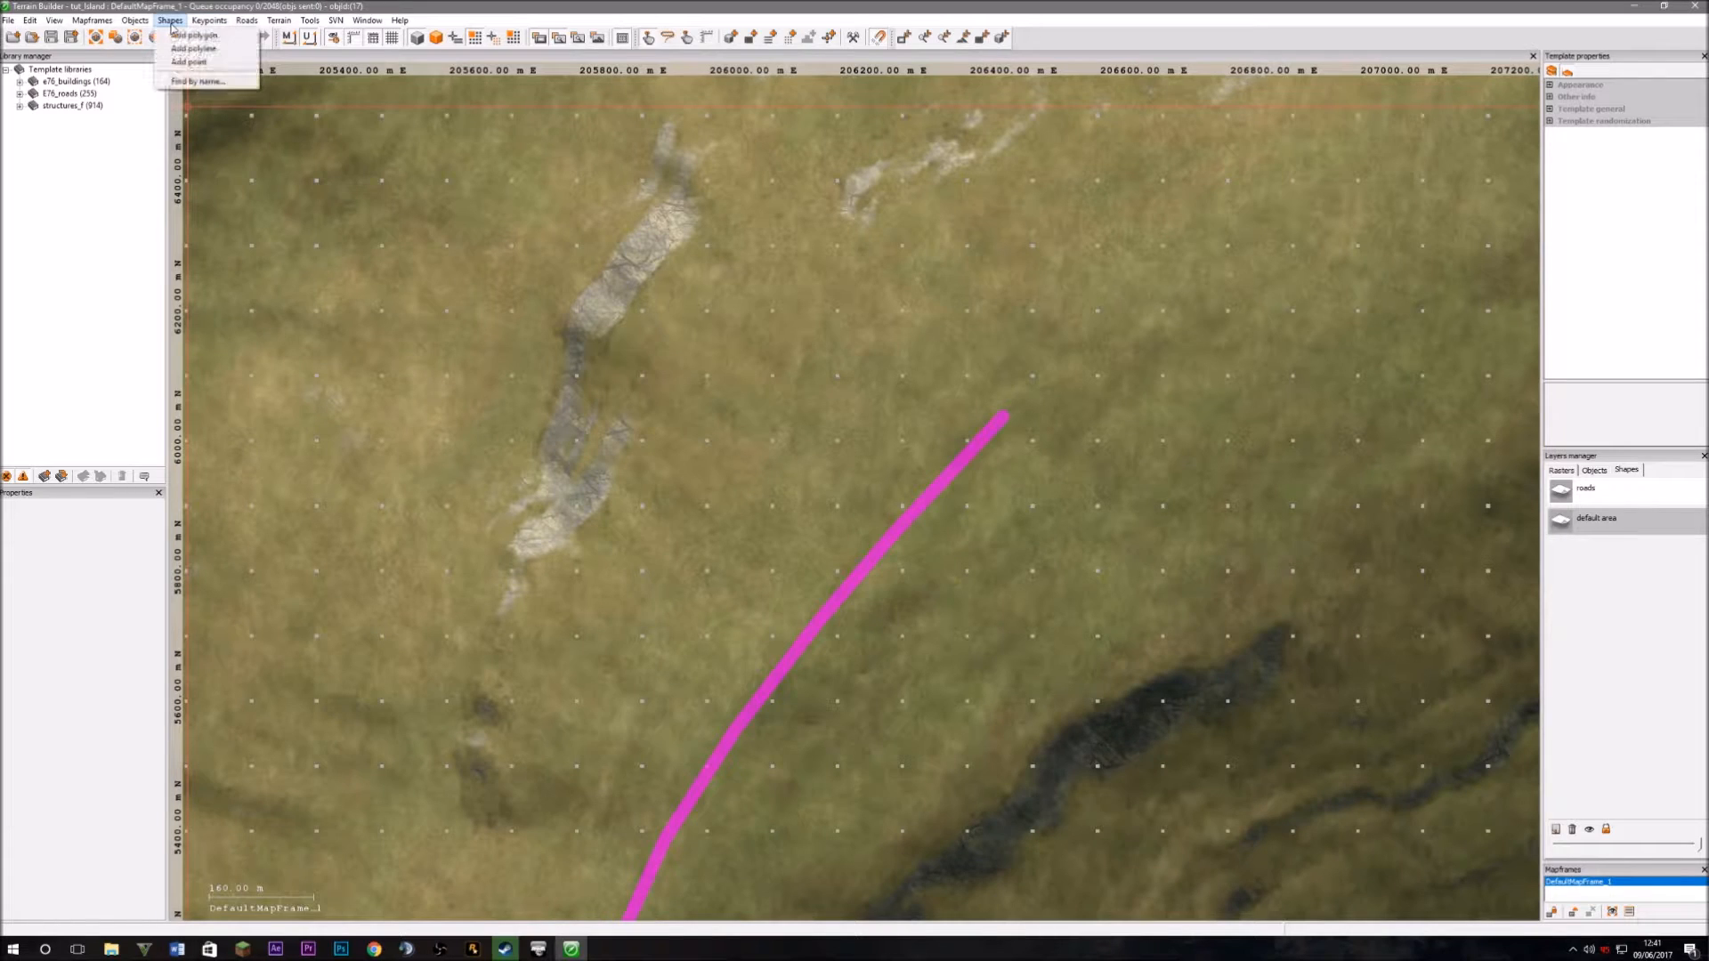
left_click(197, 48)
scroll(1124, 492, "down", 4)
scroll(806, 636, "up", 5)
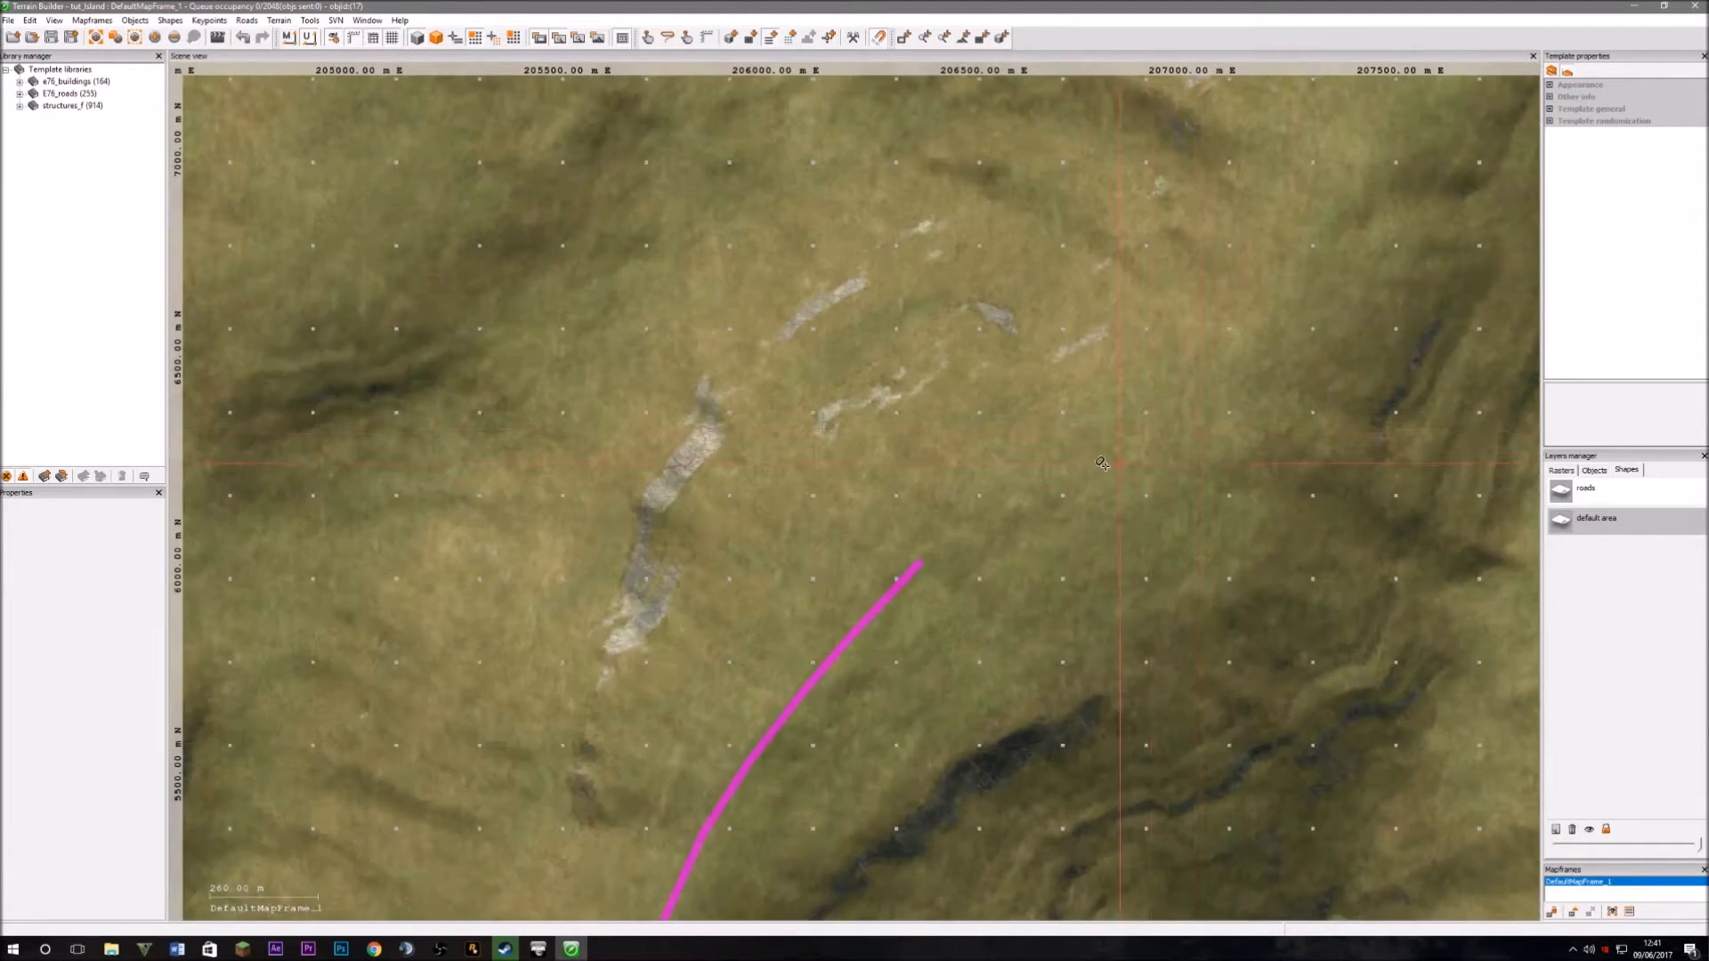
left_click(766, 649)
left_click(802, 601)
left_click(862, 513)
left_click(928, 412)
left_click(983, 334)
left_click(1029, 286)
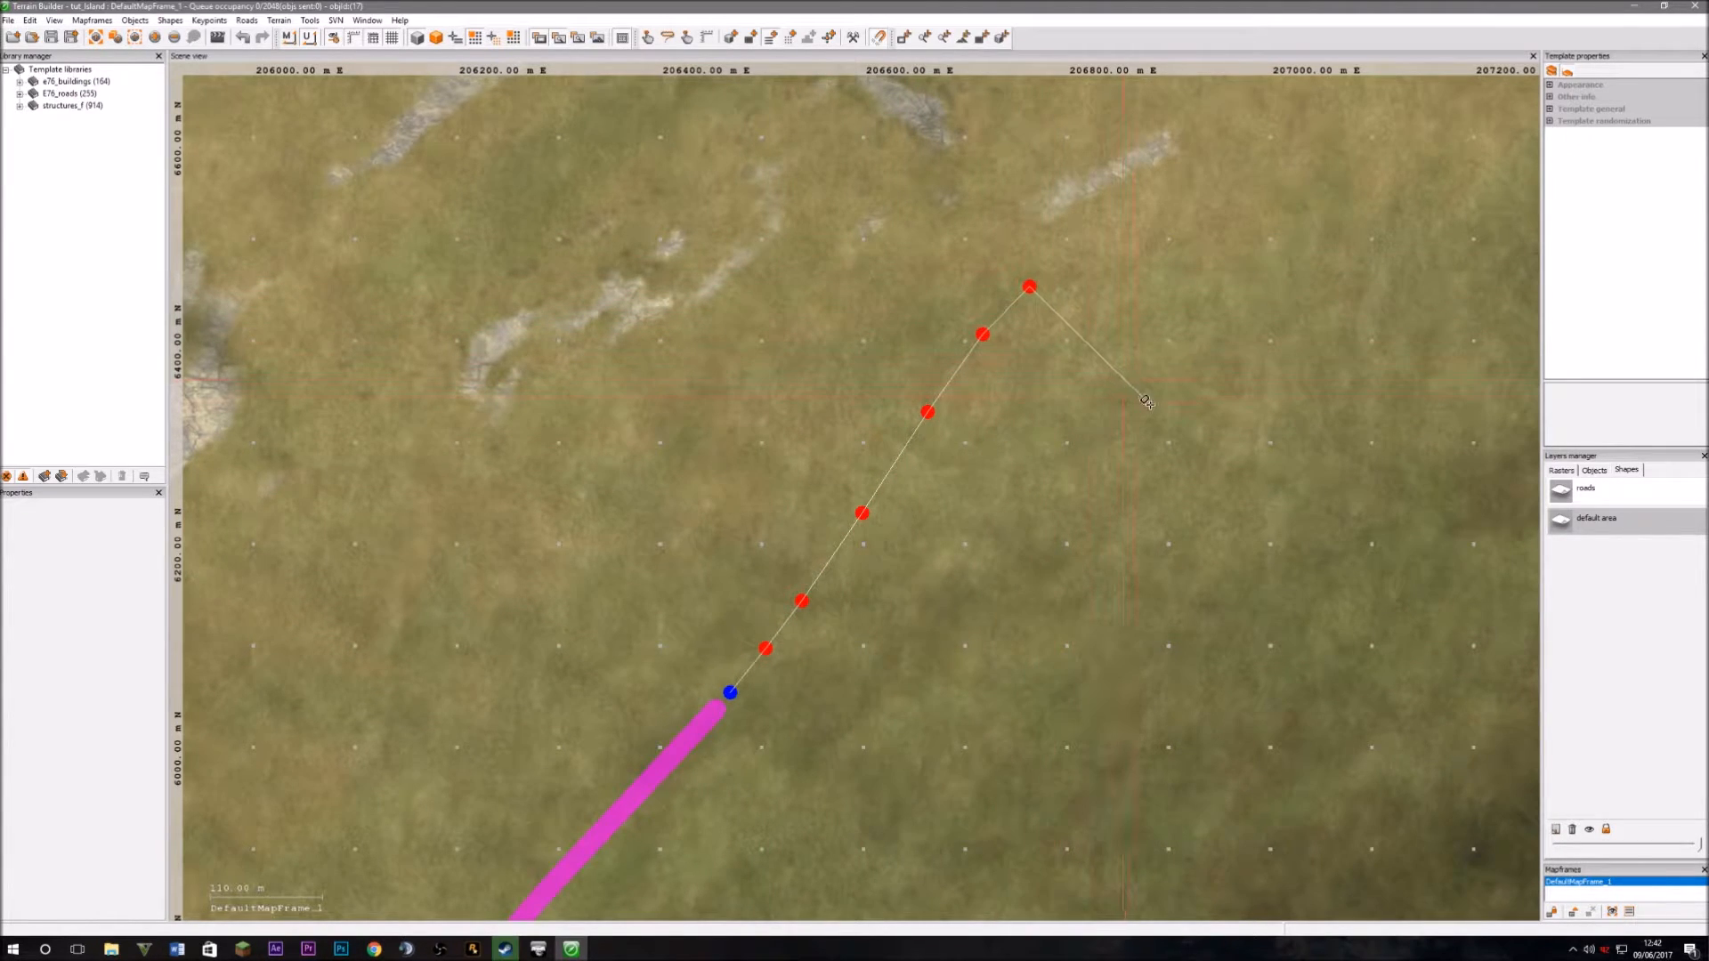
double_click(1216, 644)
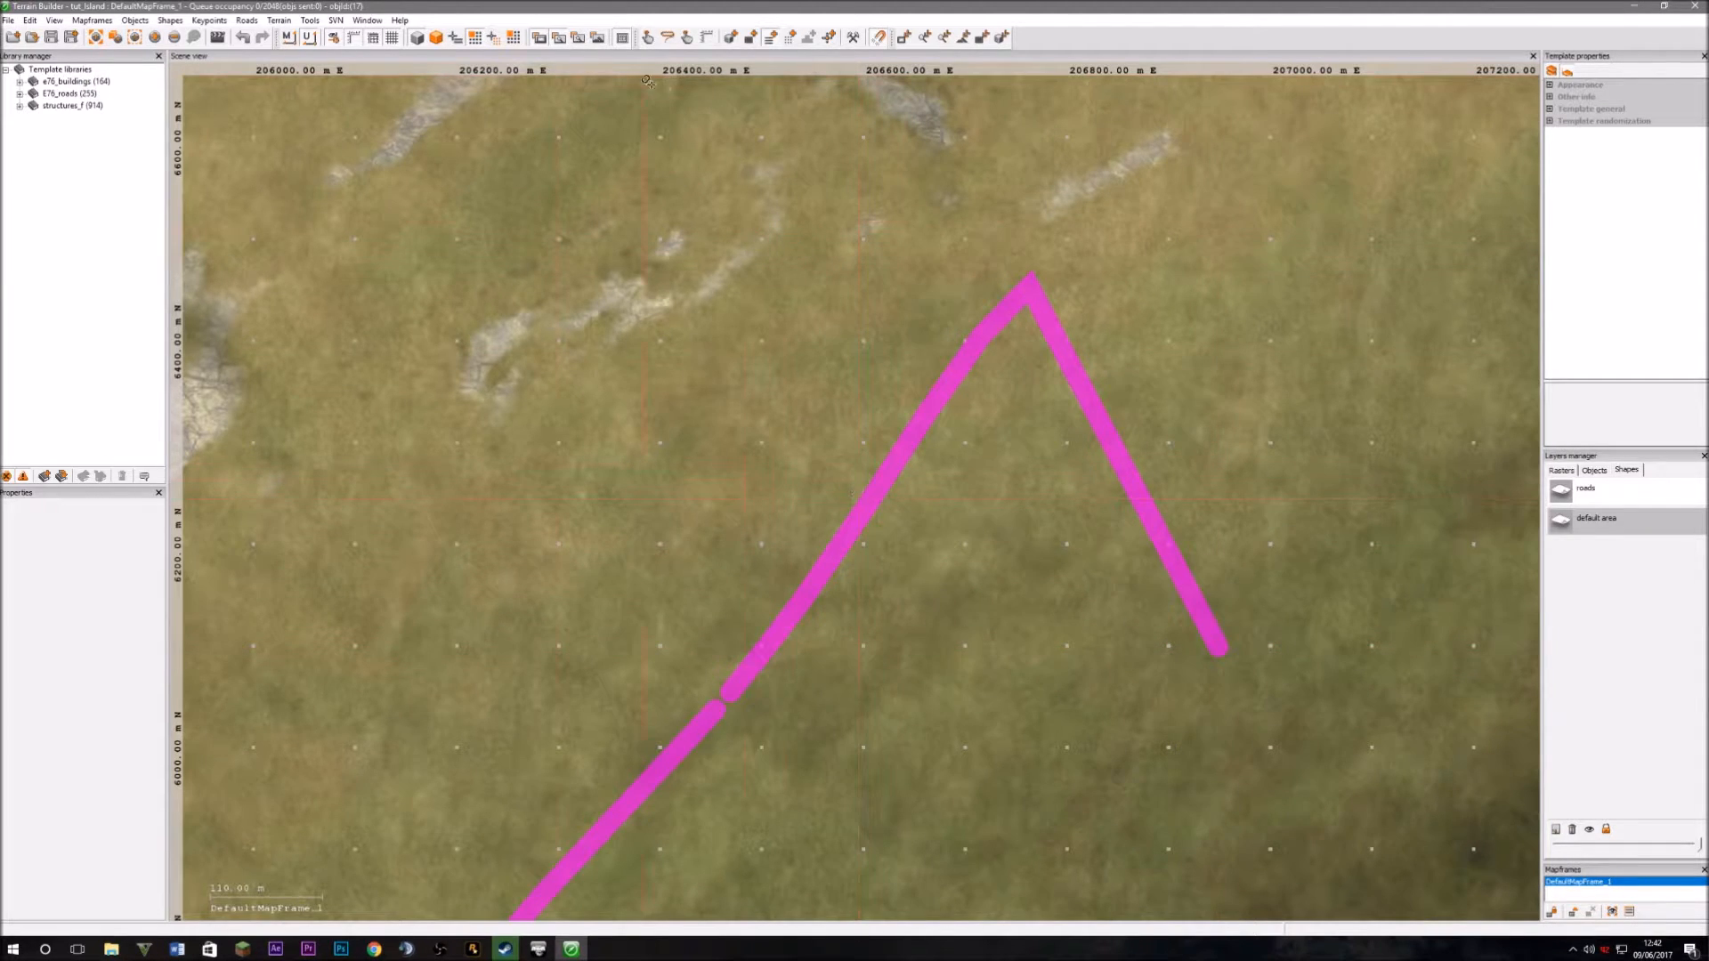
Enable snapping and move the second polyline's starting point onto the northern end of the first polyline.
left_click(647, 39)
scroll(902, 643, "up", 3)
middle_click_drag(604, 725, 757, 641)
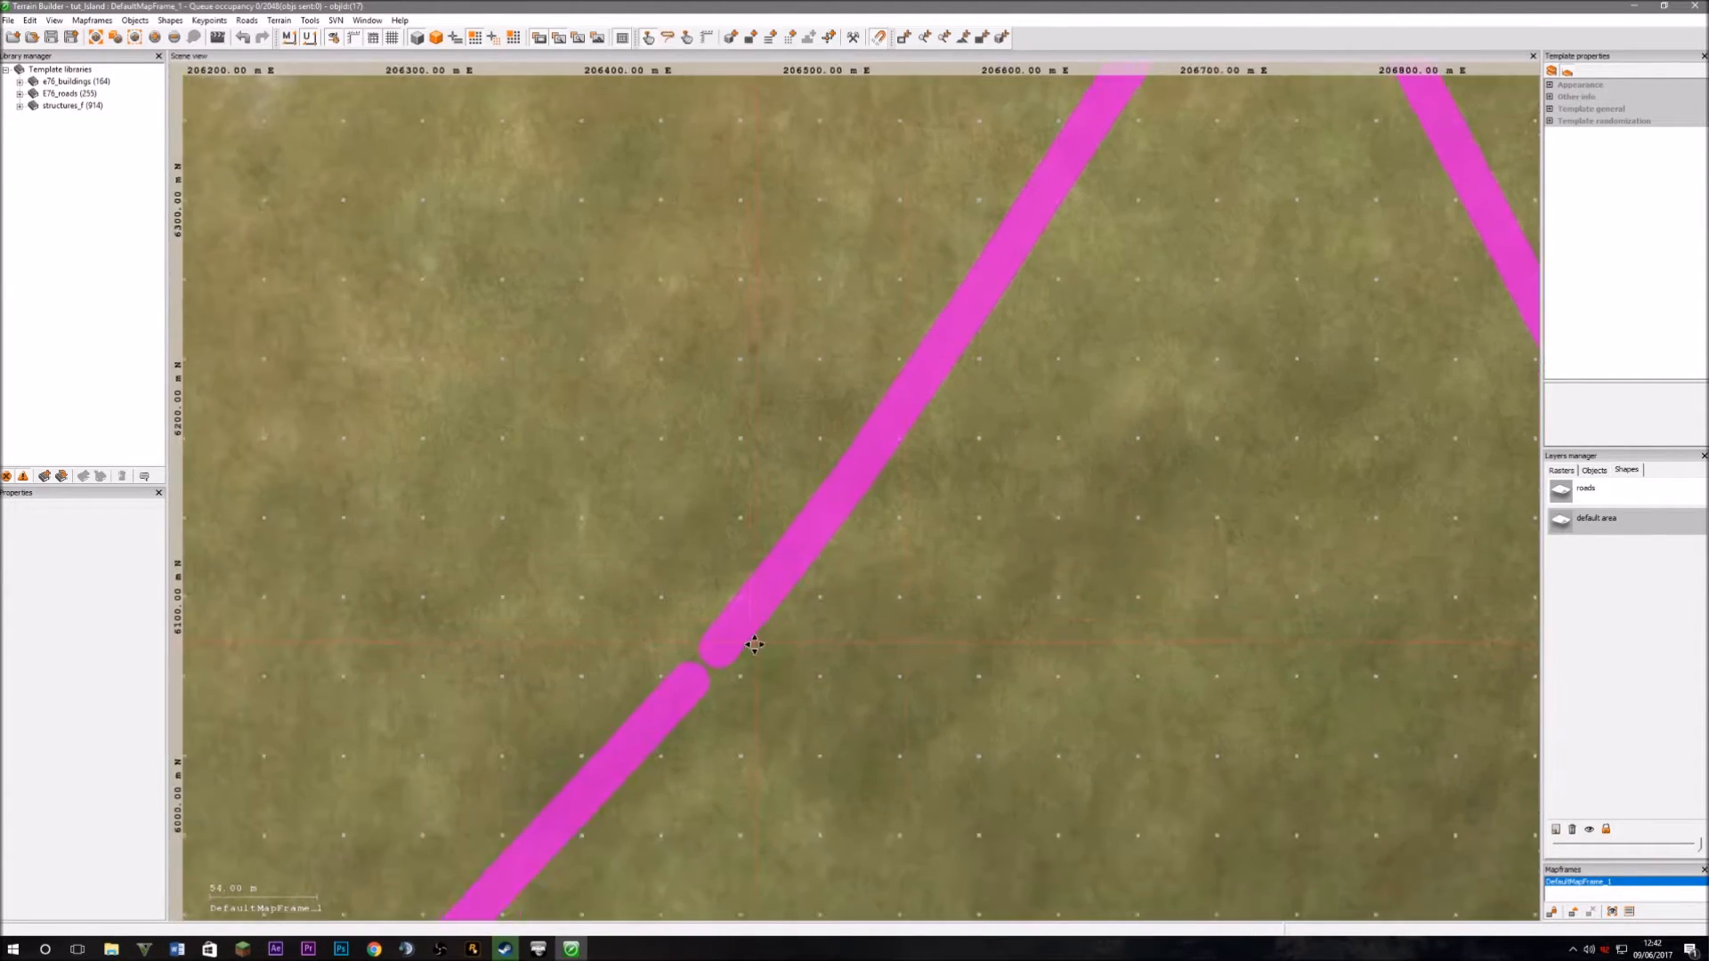
left_click(728, 641)
left_click(697, 681)
left_click(719, 647)
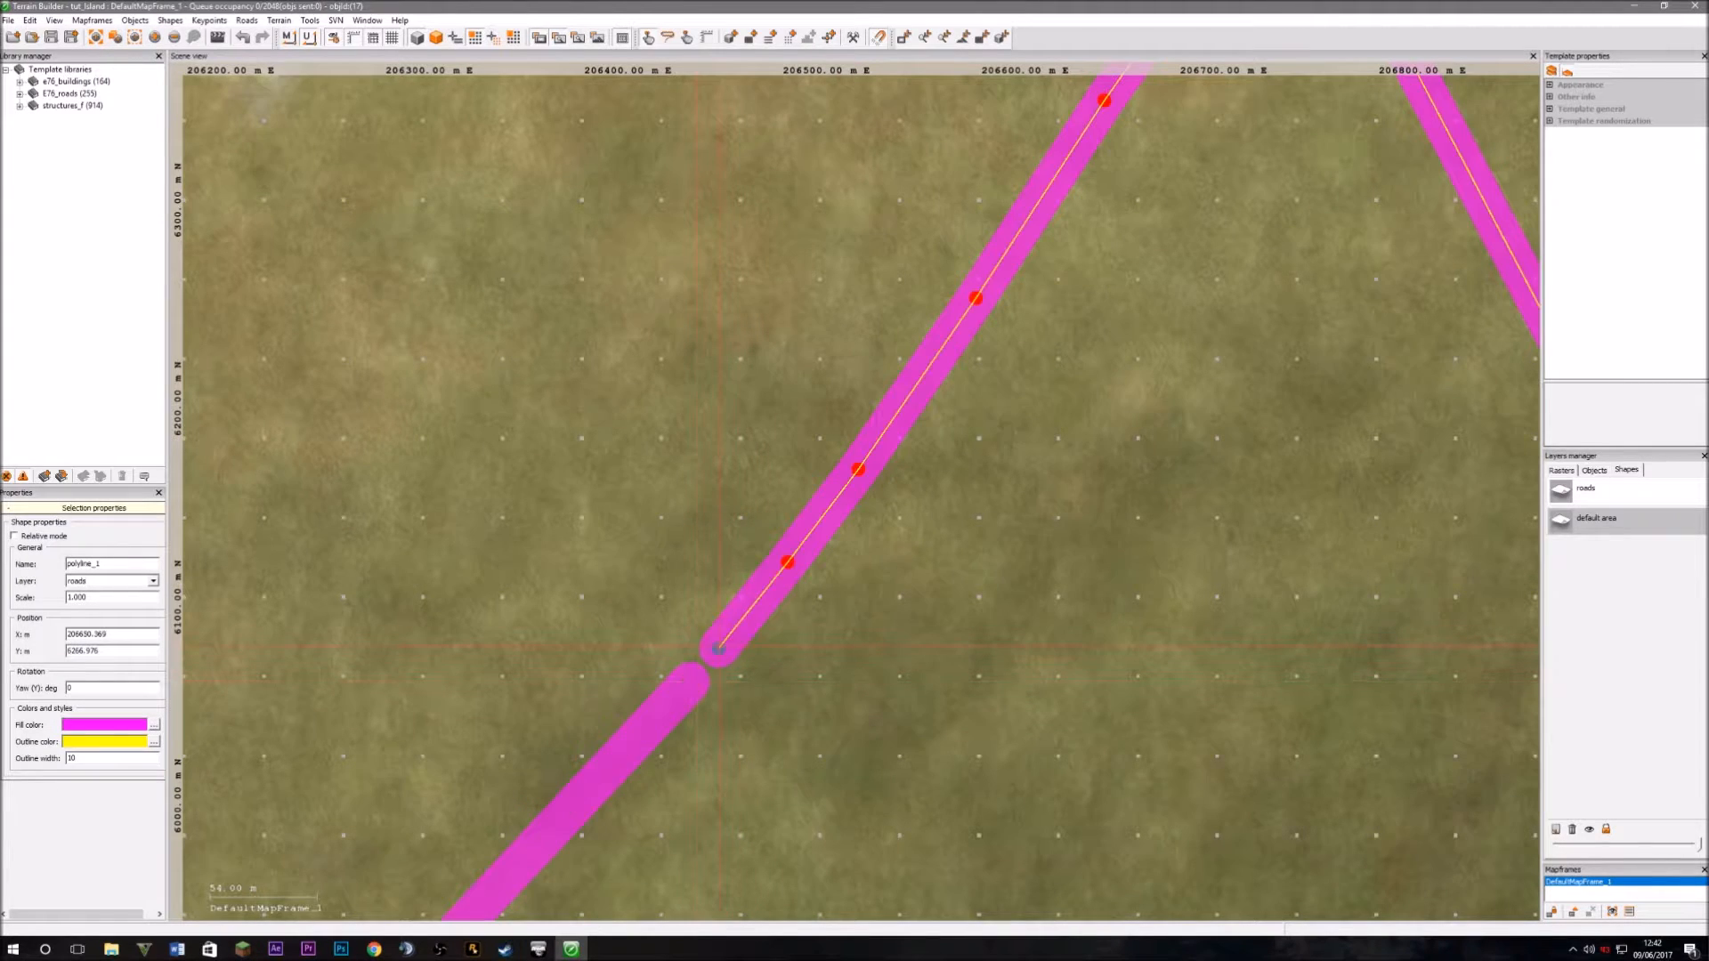
left_click(881, 40)
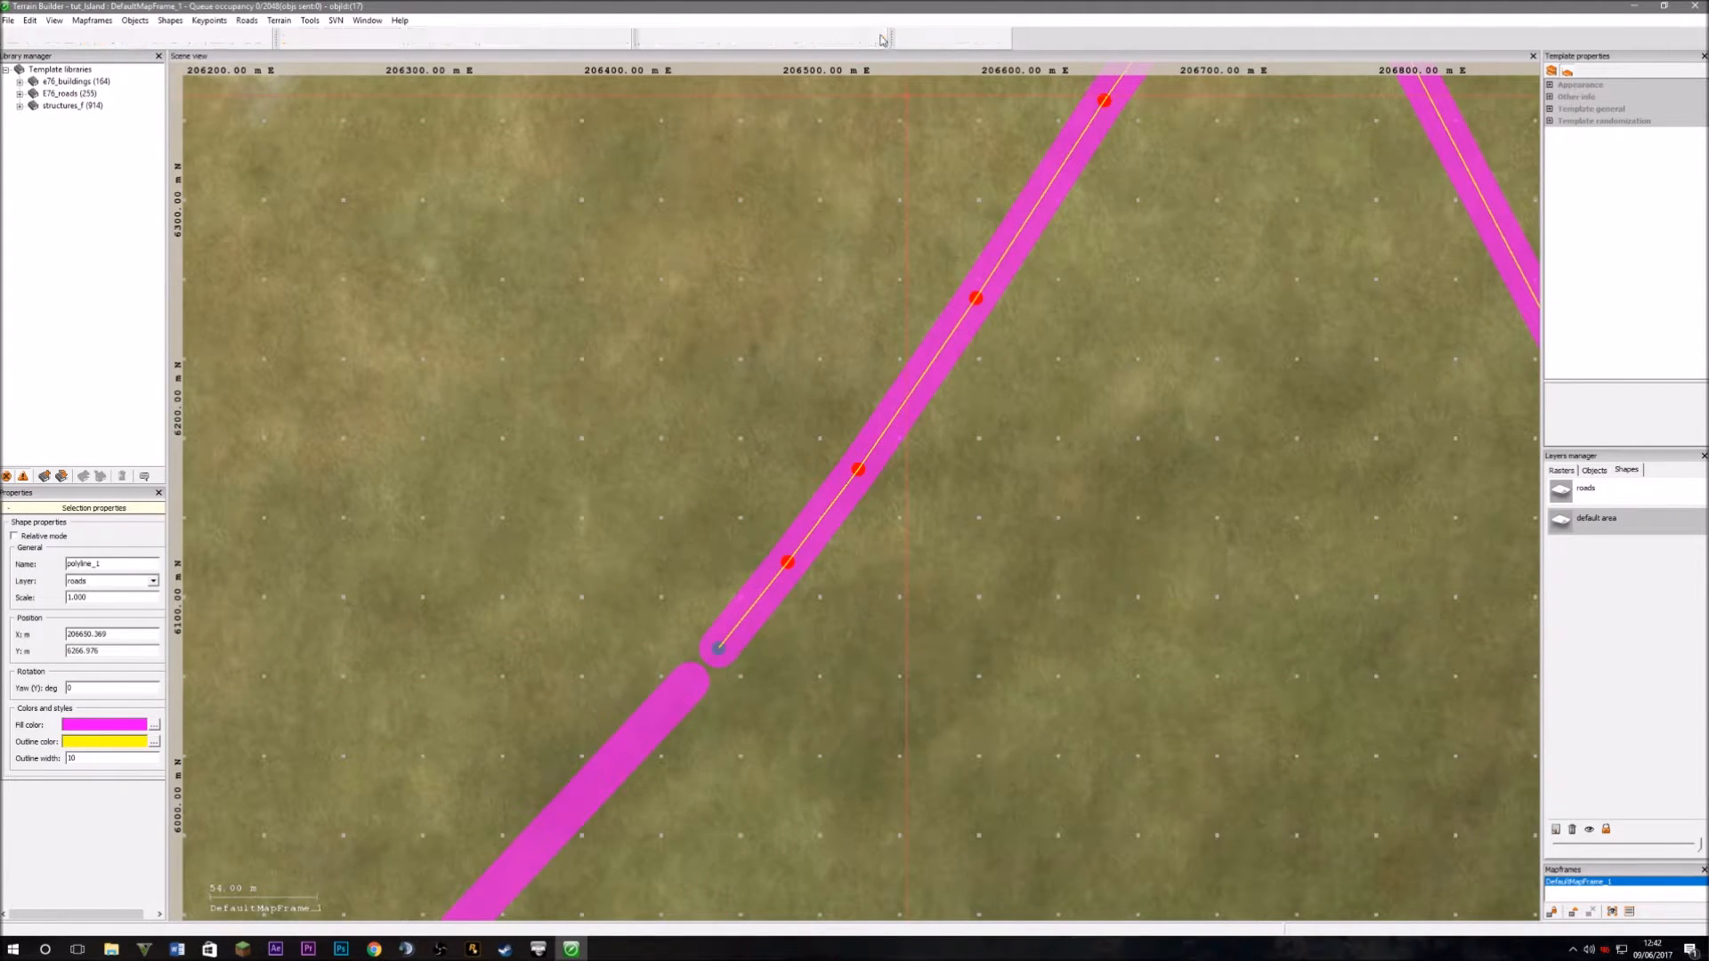
left_click_drag(720, 647, 690, 678)
left_click(780, 604)
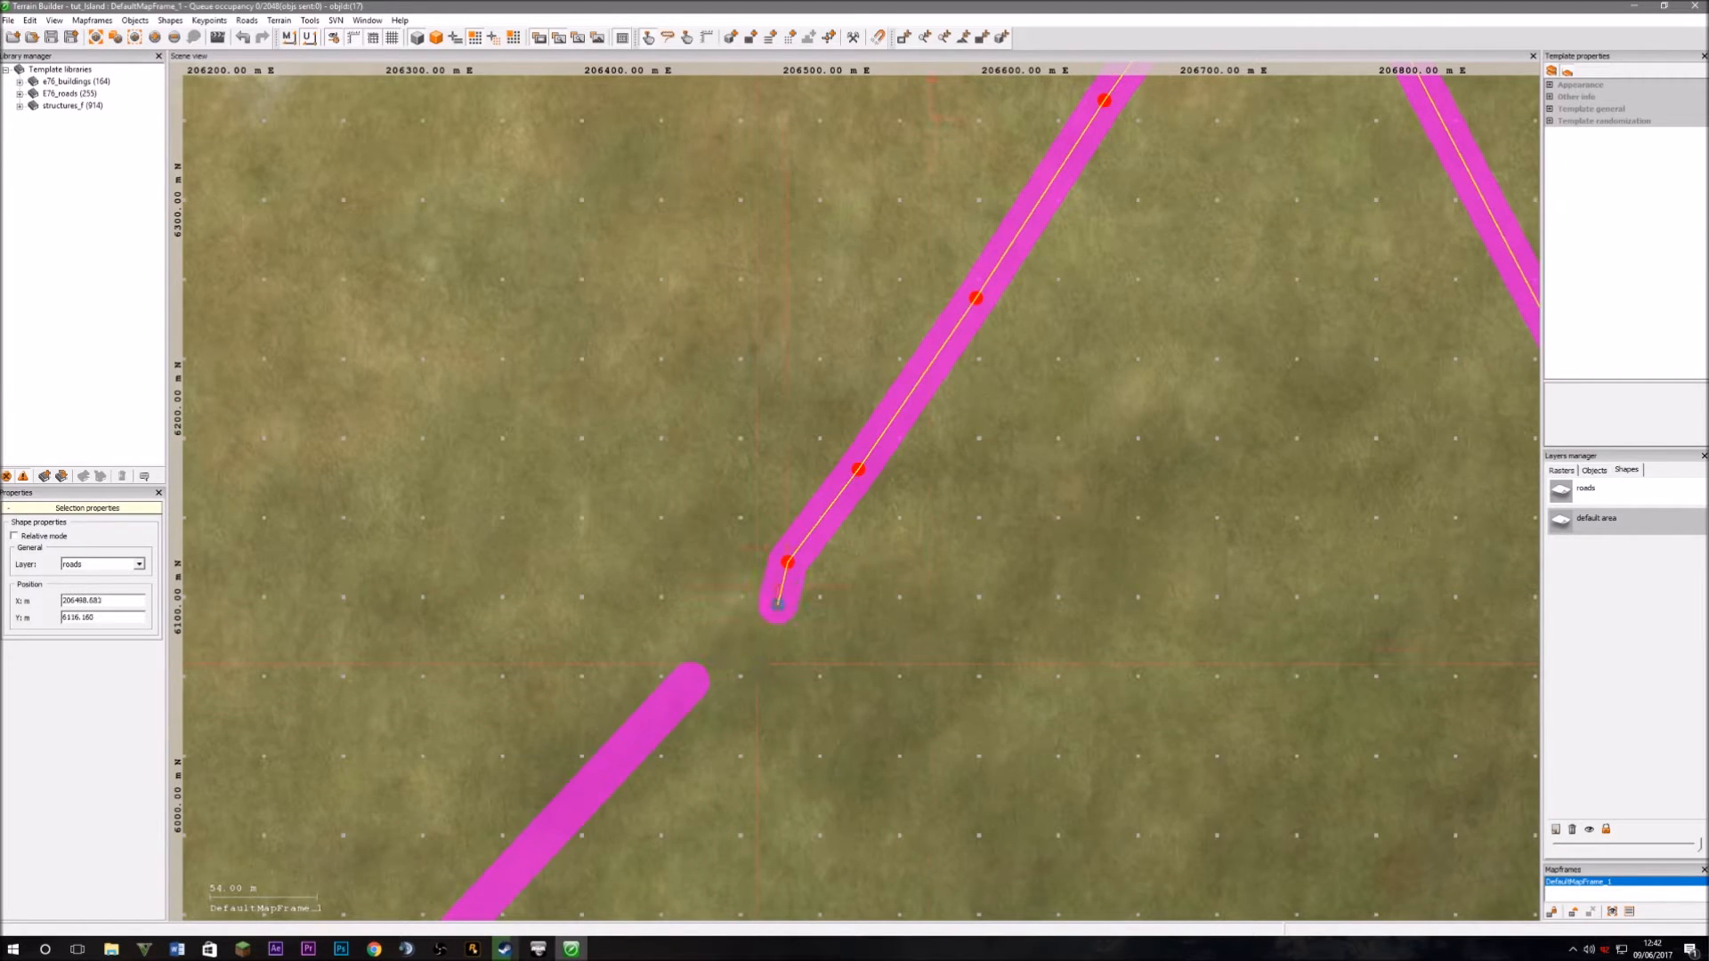
left_click_drag(779, 604, 713, 654)
left_click(682, 710)
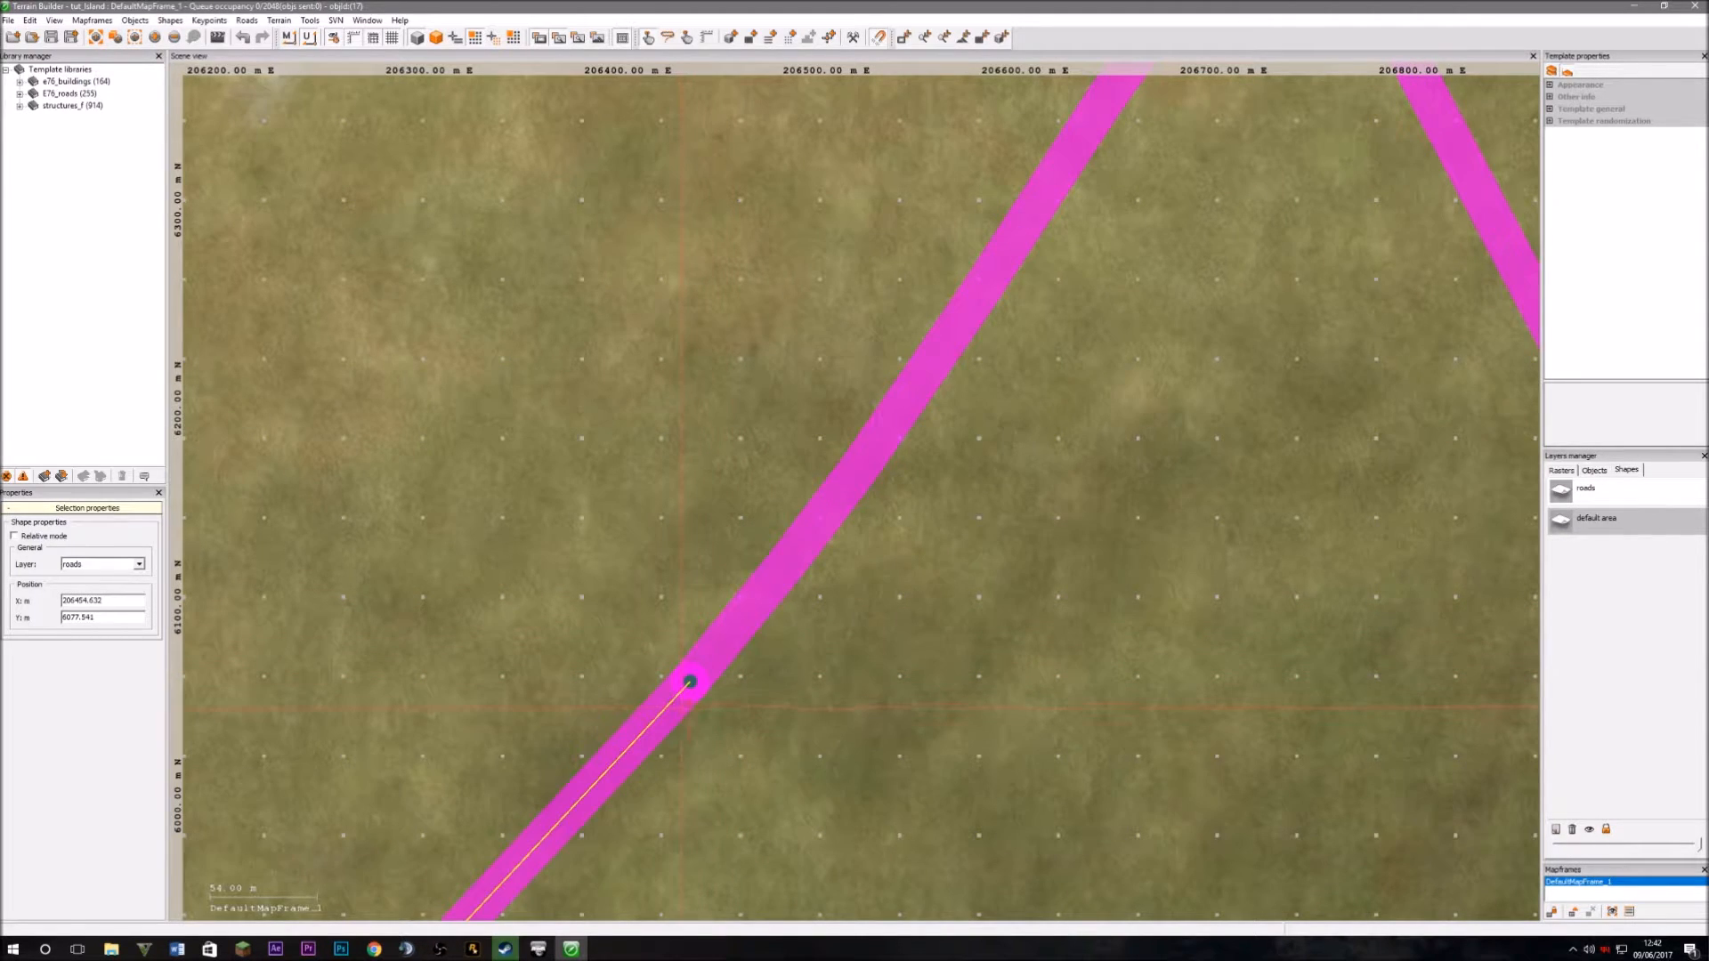
Select both polylines and join them at their shared end point into one road shape.
scroll(690, 681, "down", 3)
scroll(691, 681, "up", 5)
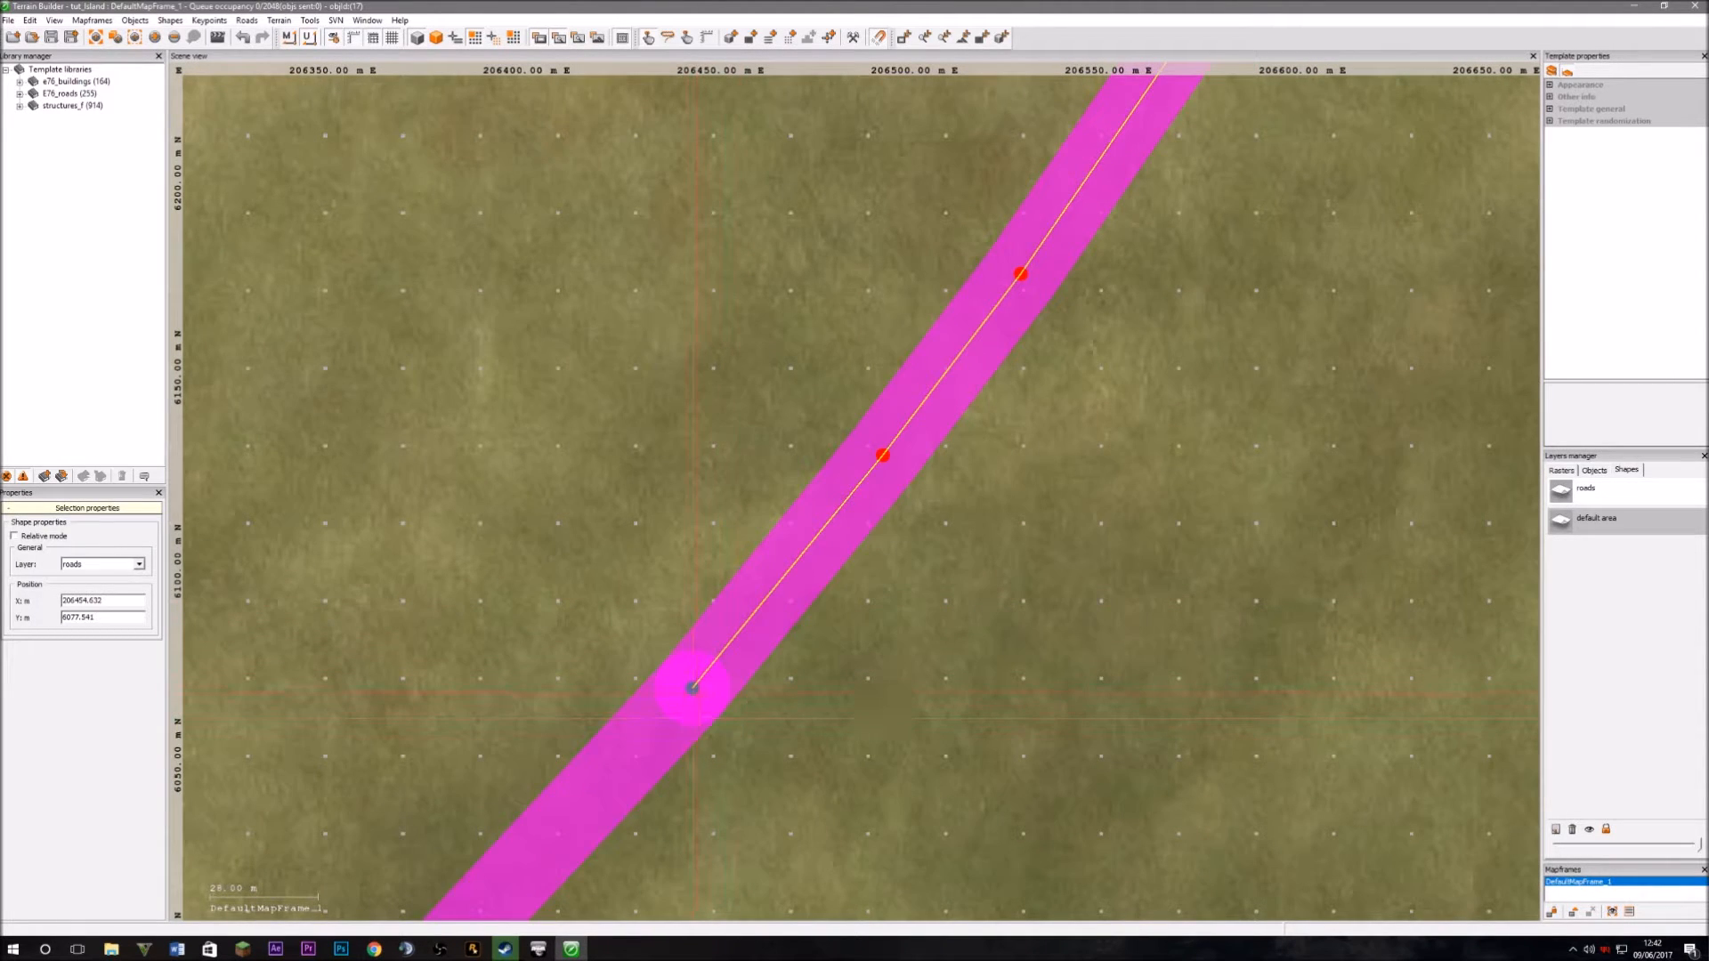
left_click(665, 751, "ctrl")
right_click(692, 689)
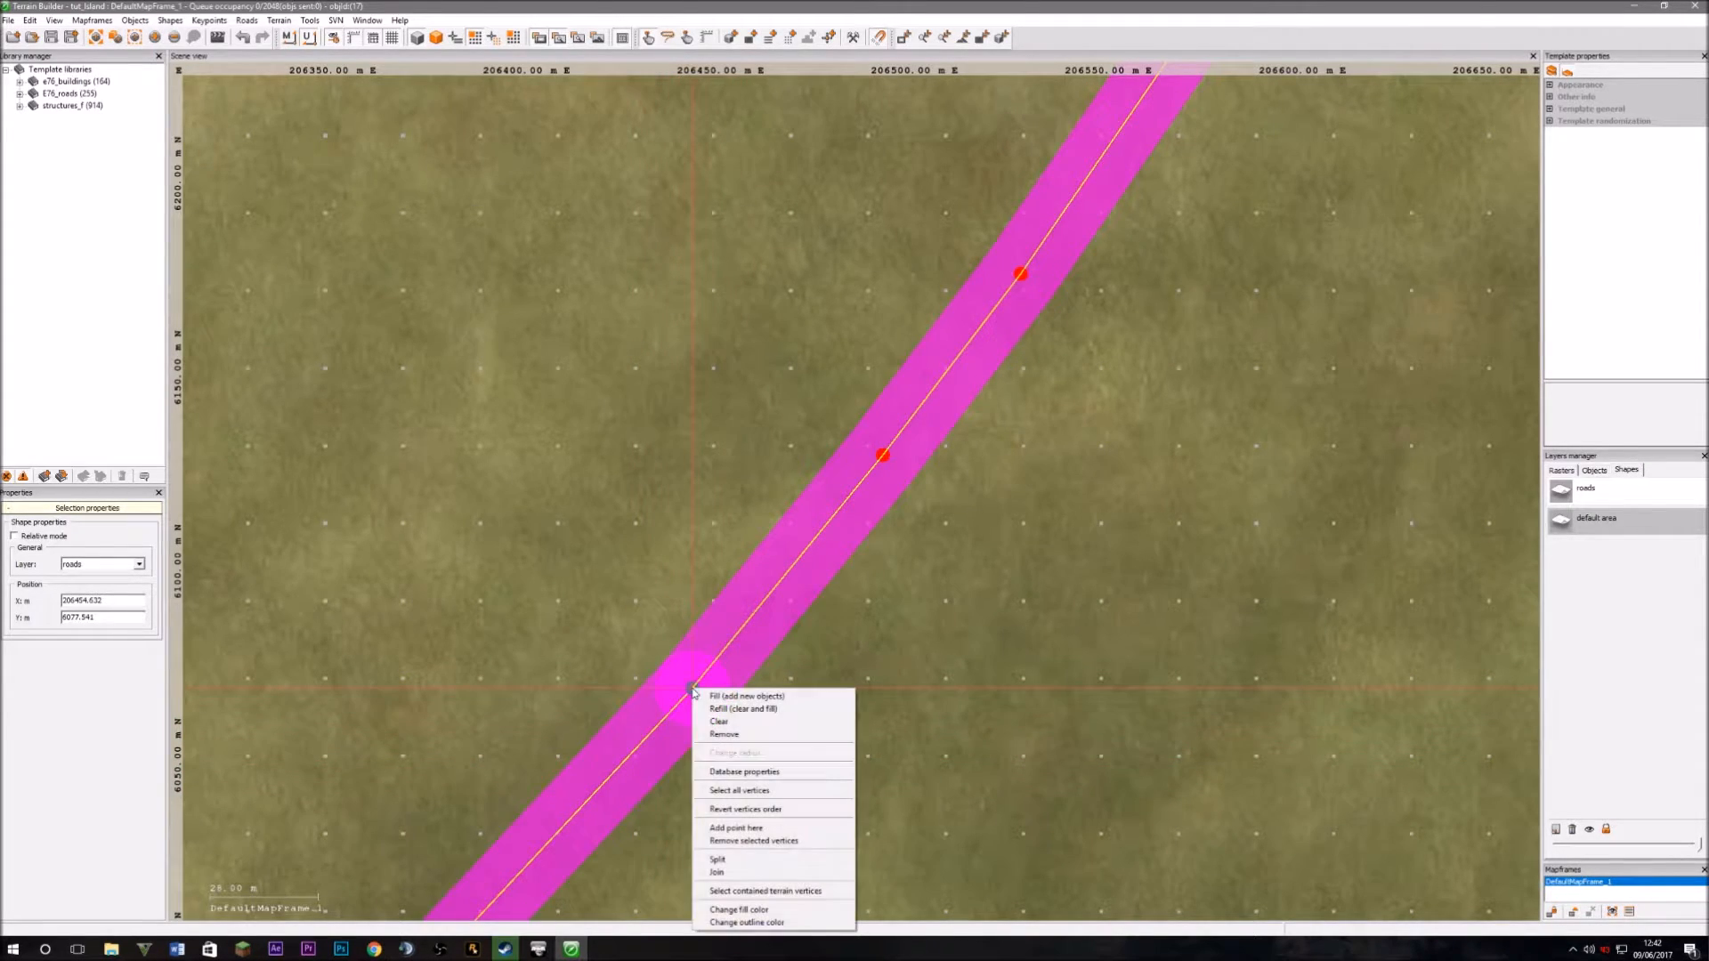
left_click(726, 872)
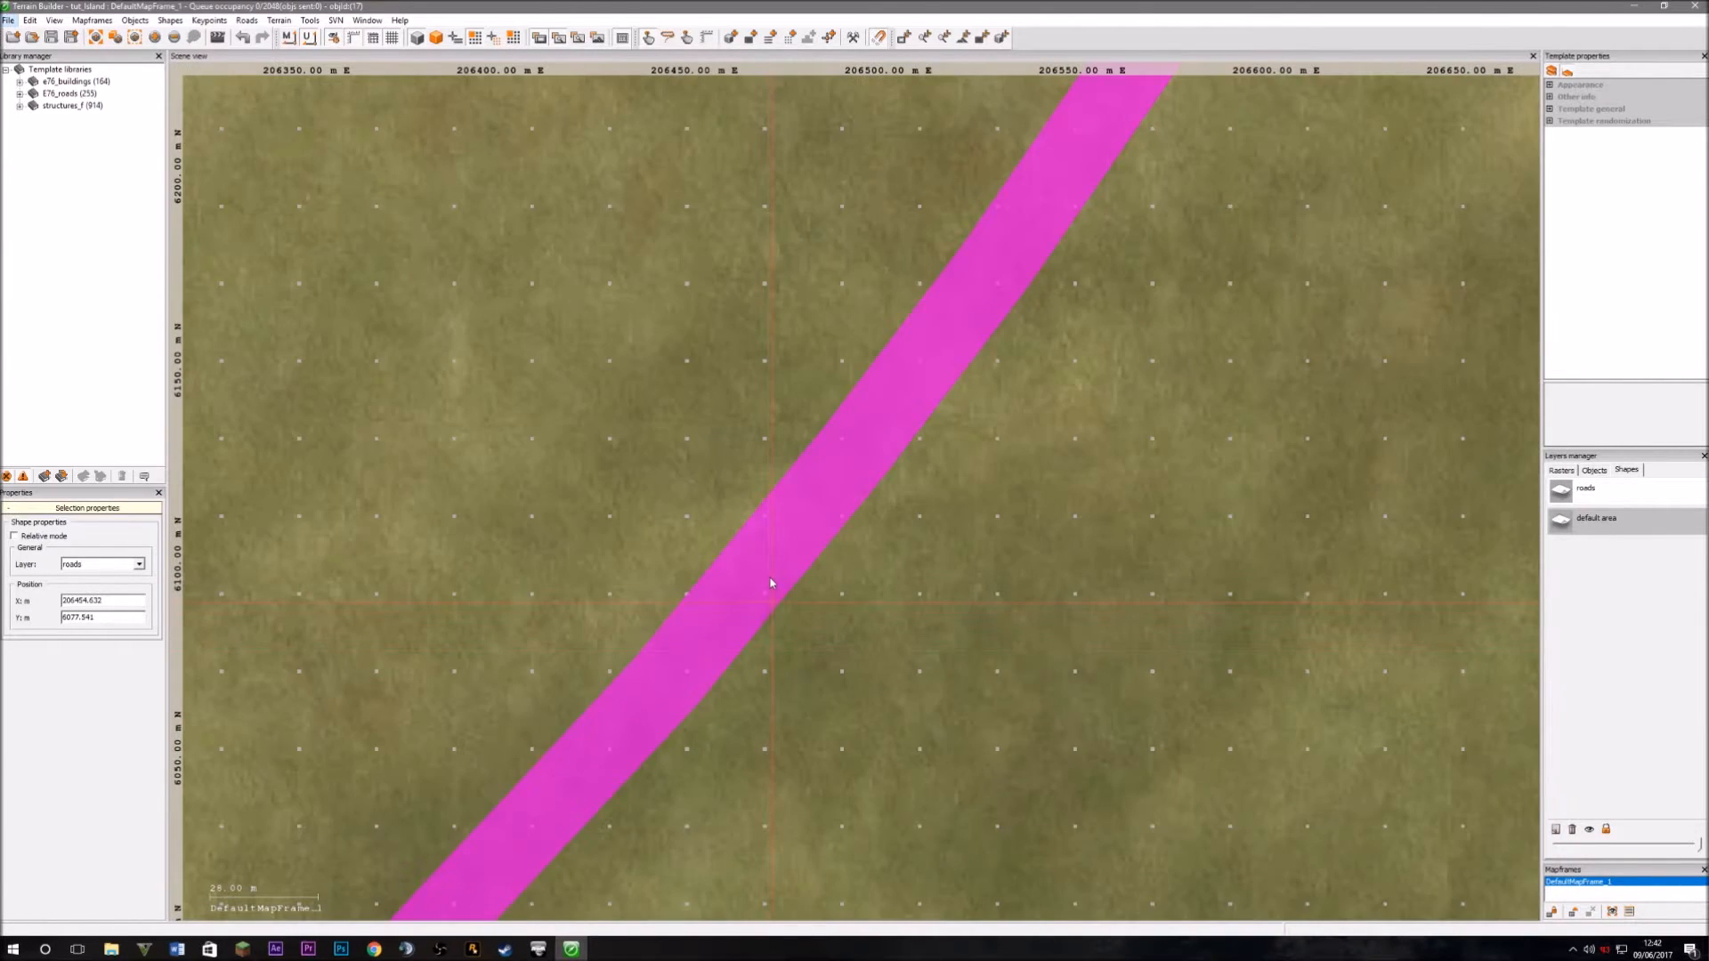
Check the ID field in the joined polyline's database properties, close the database and clear the selection.
right_click(771, 583)
left_click(806, 663)
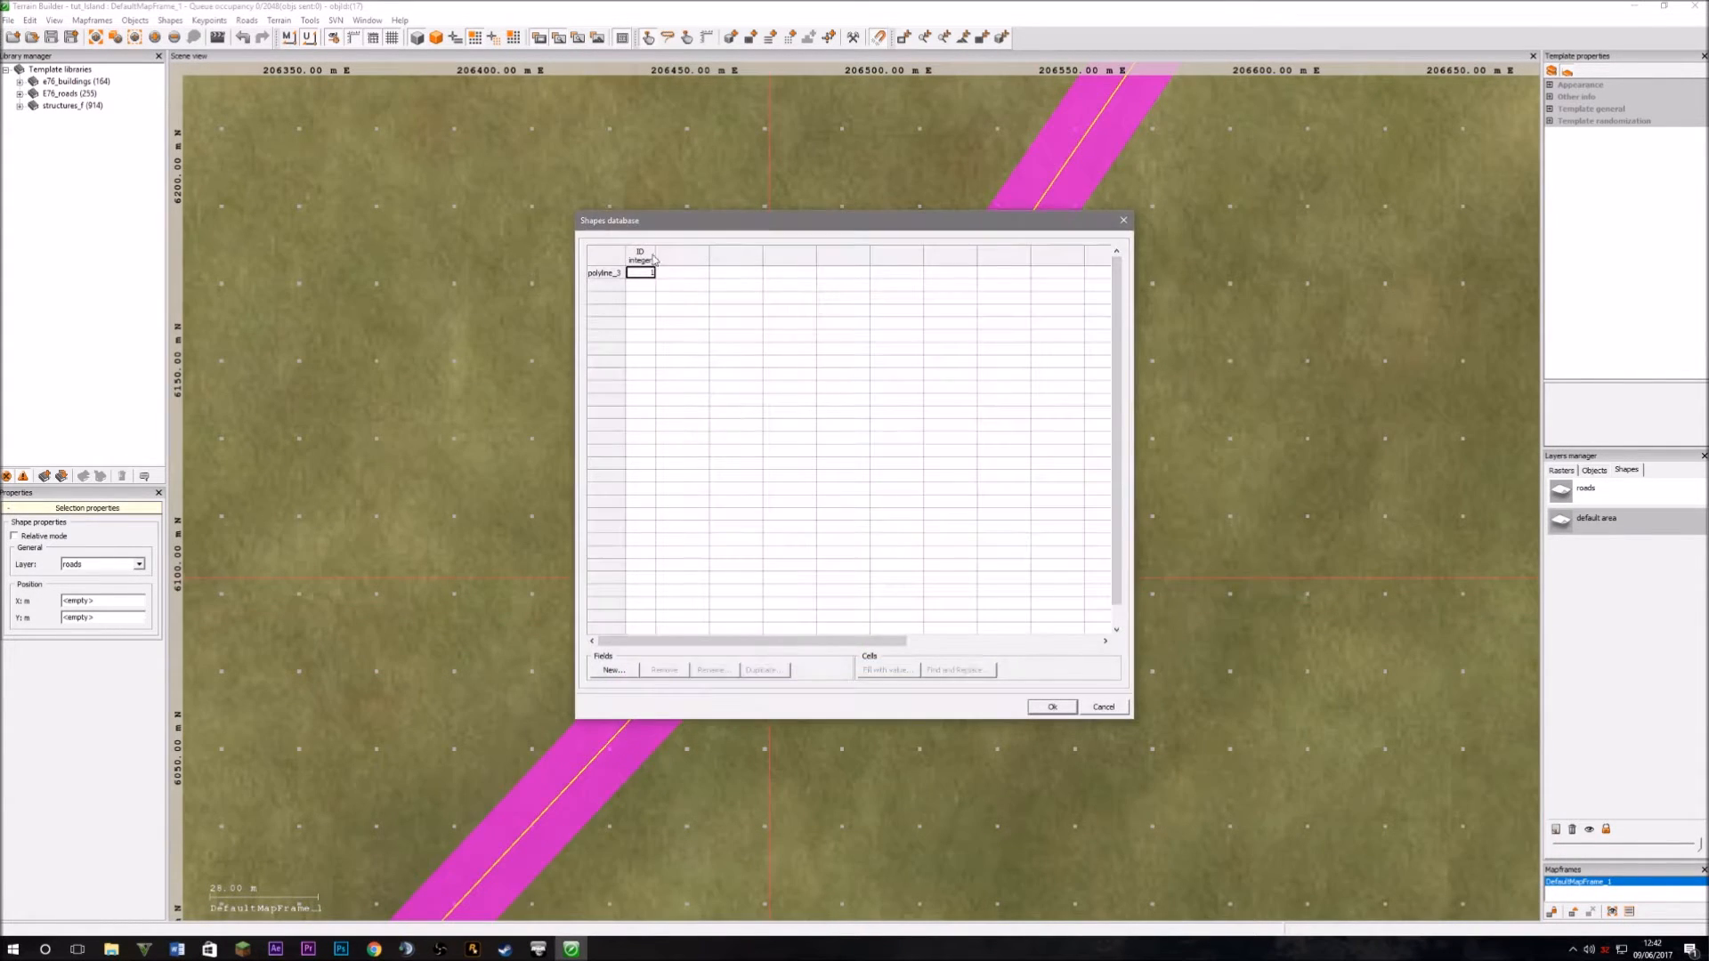
left_click(1123, 220)
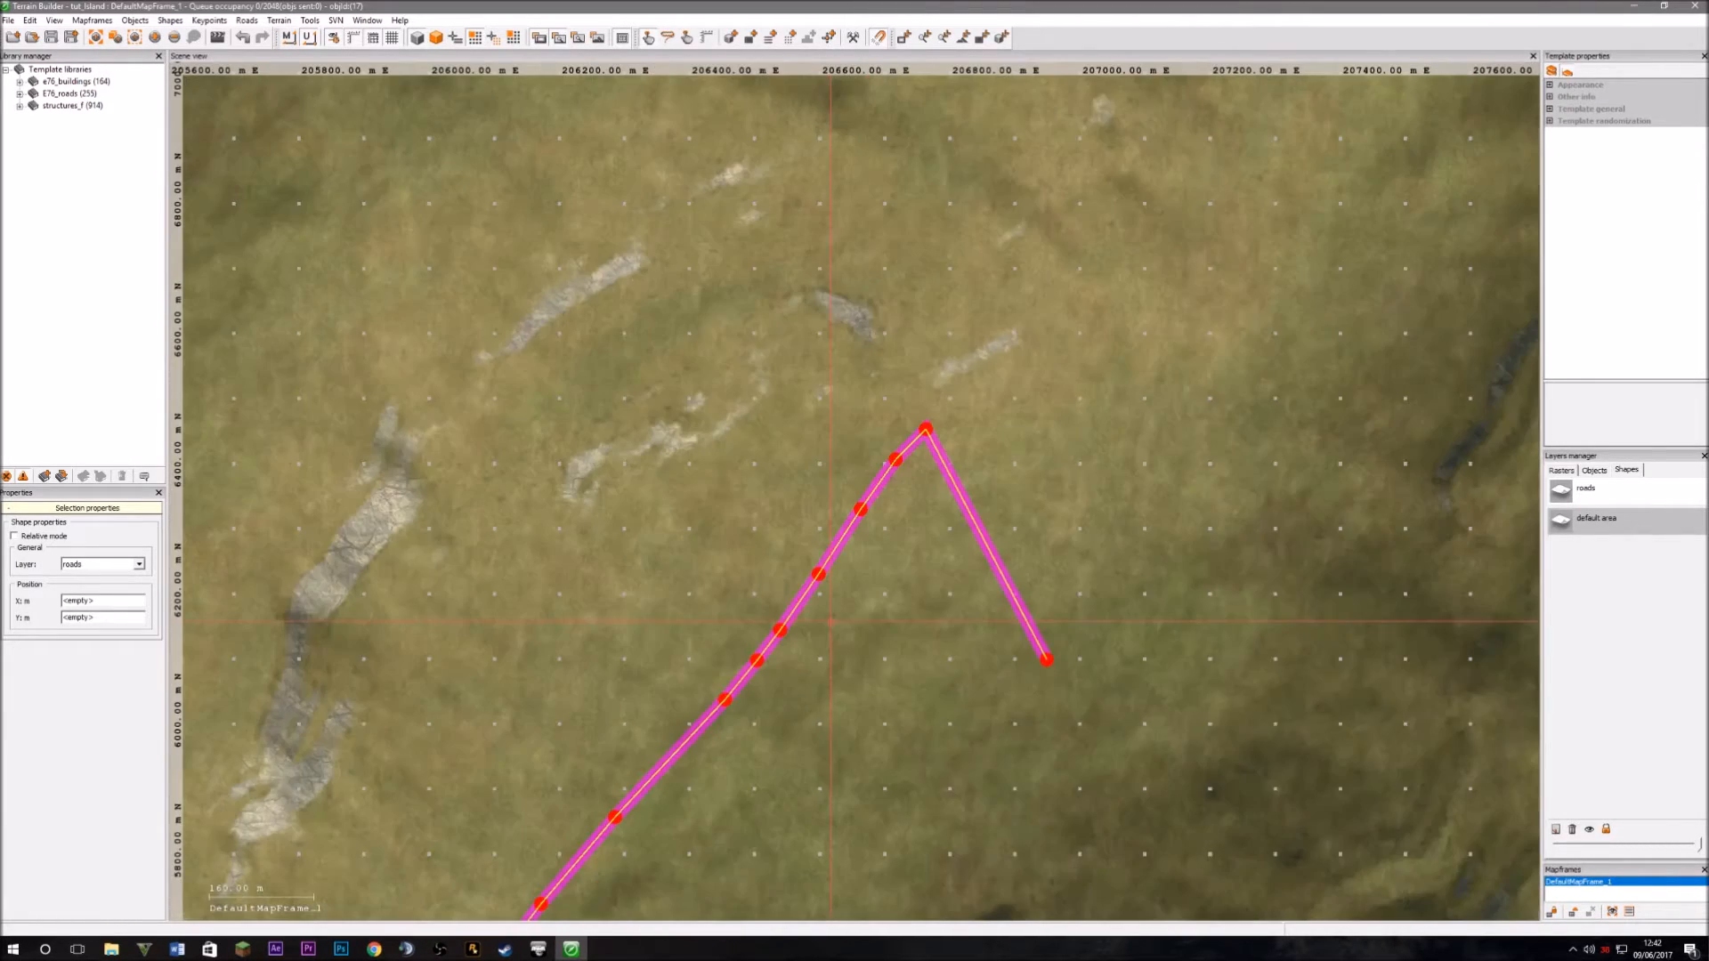
key("Escape")
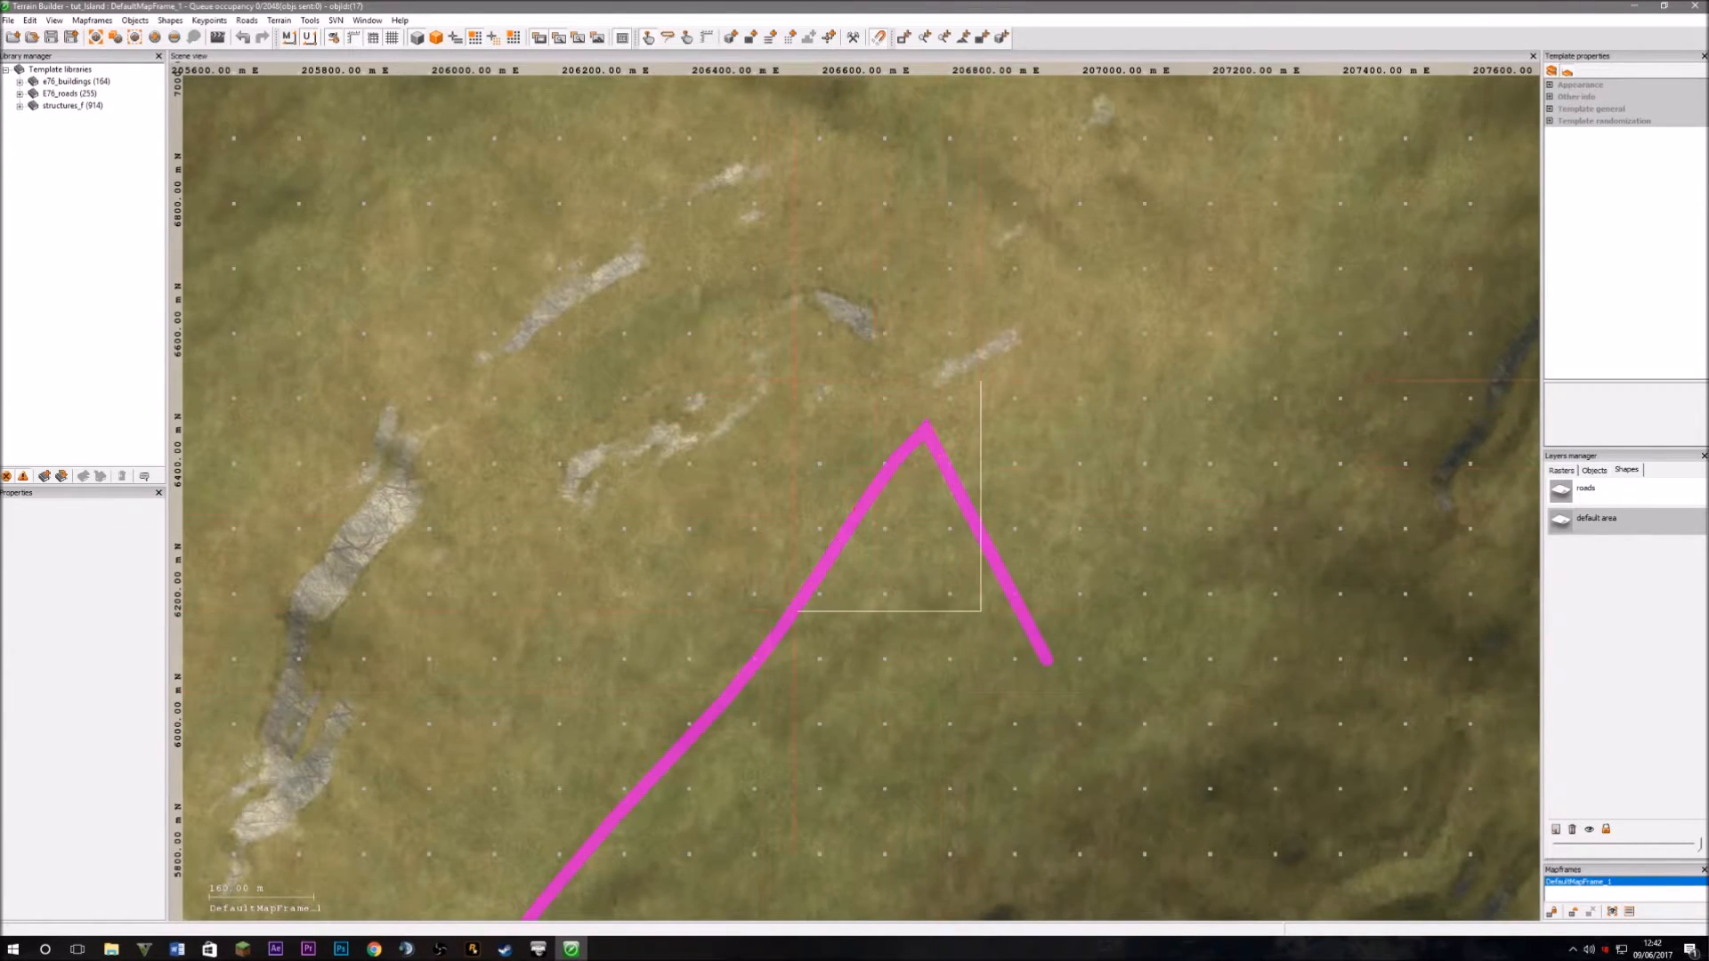
Select the entire joined road polyline with the full terrain in view.
scroll(936, 685, "down", 3)
scroll(946, 681, "down", 3)
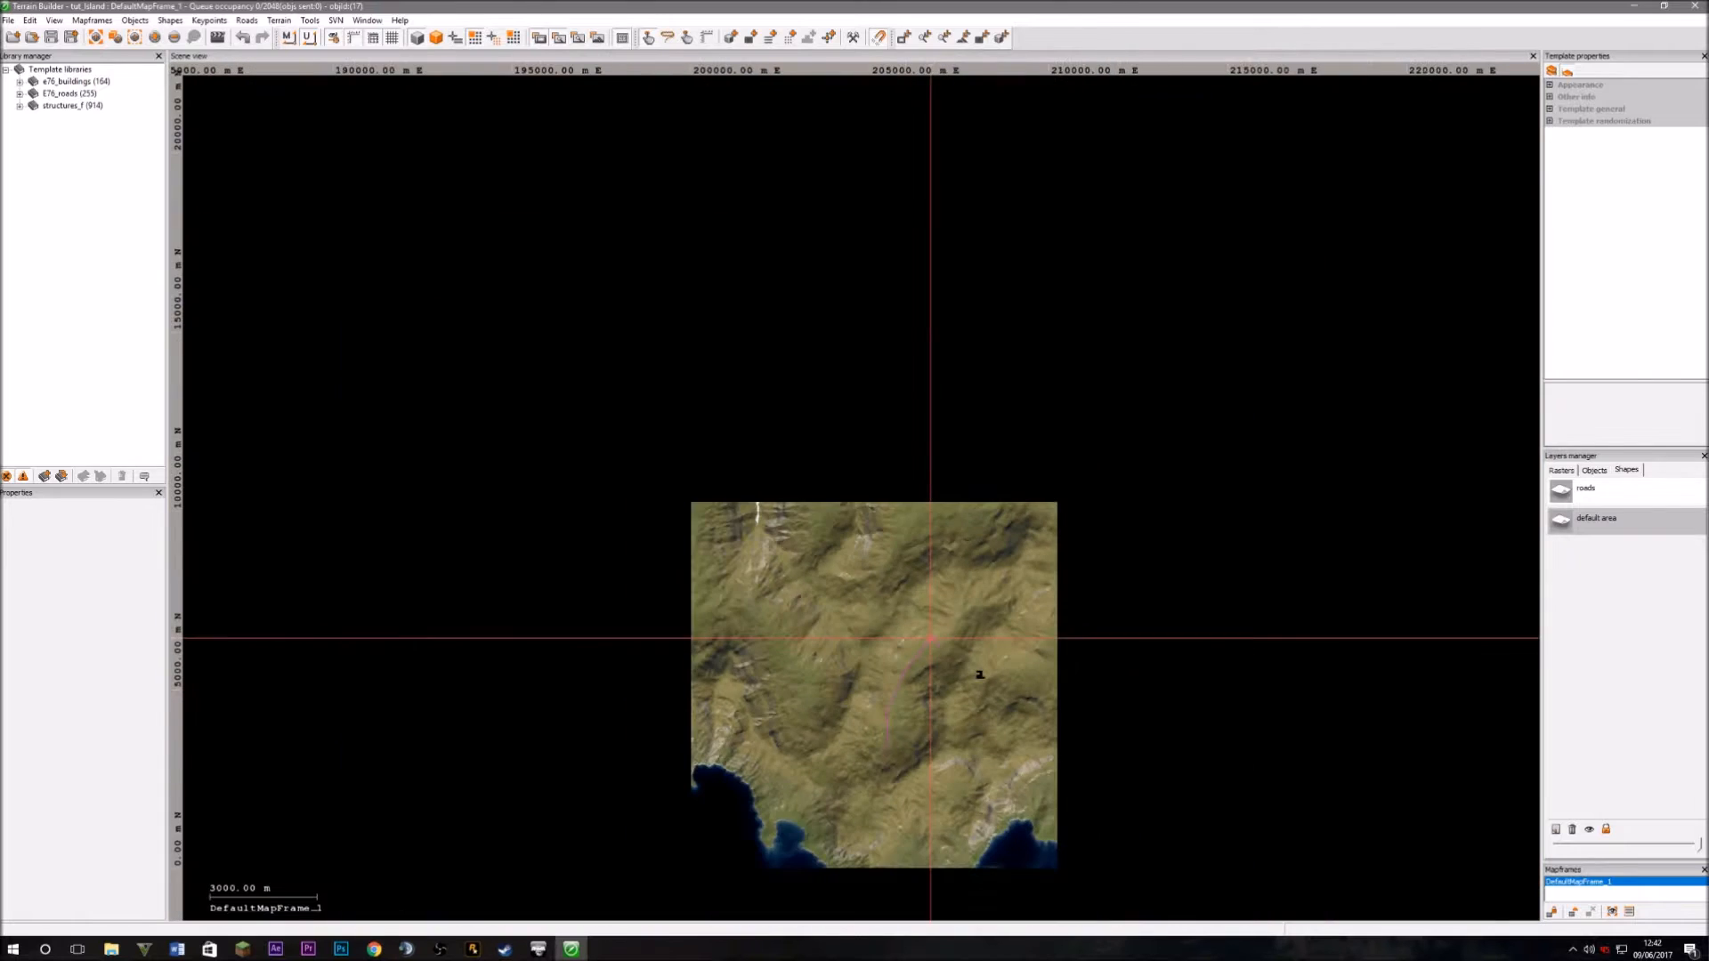
middle_click_drag(922, 758, 932, 697)
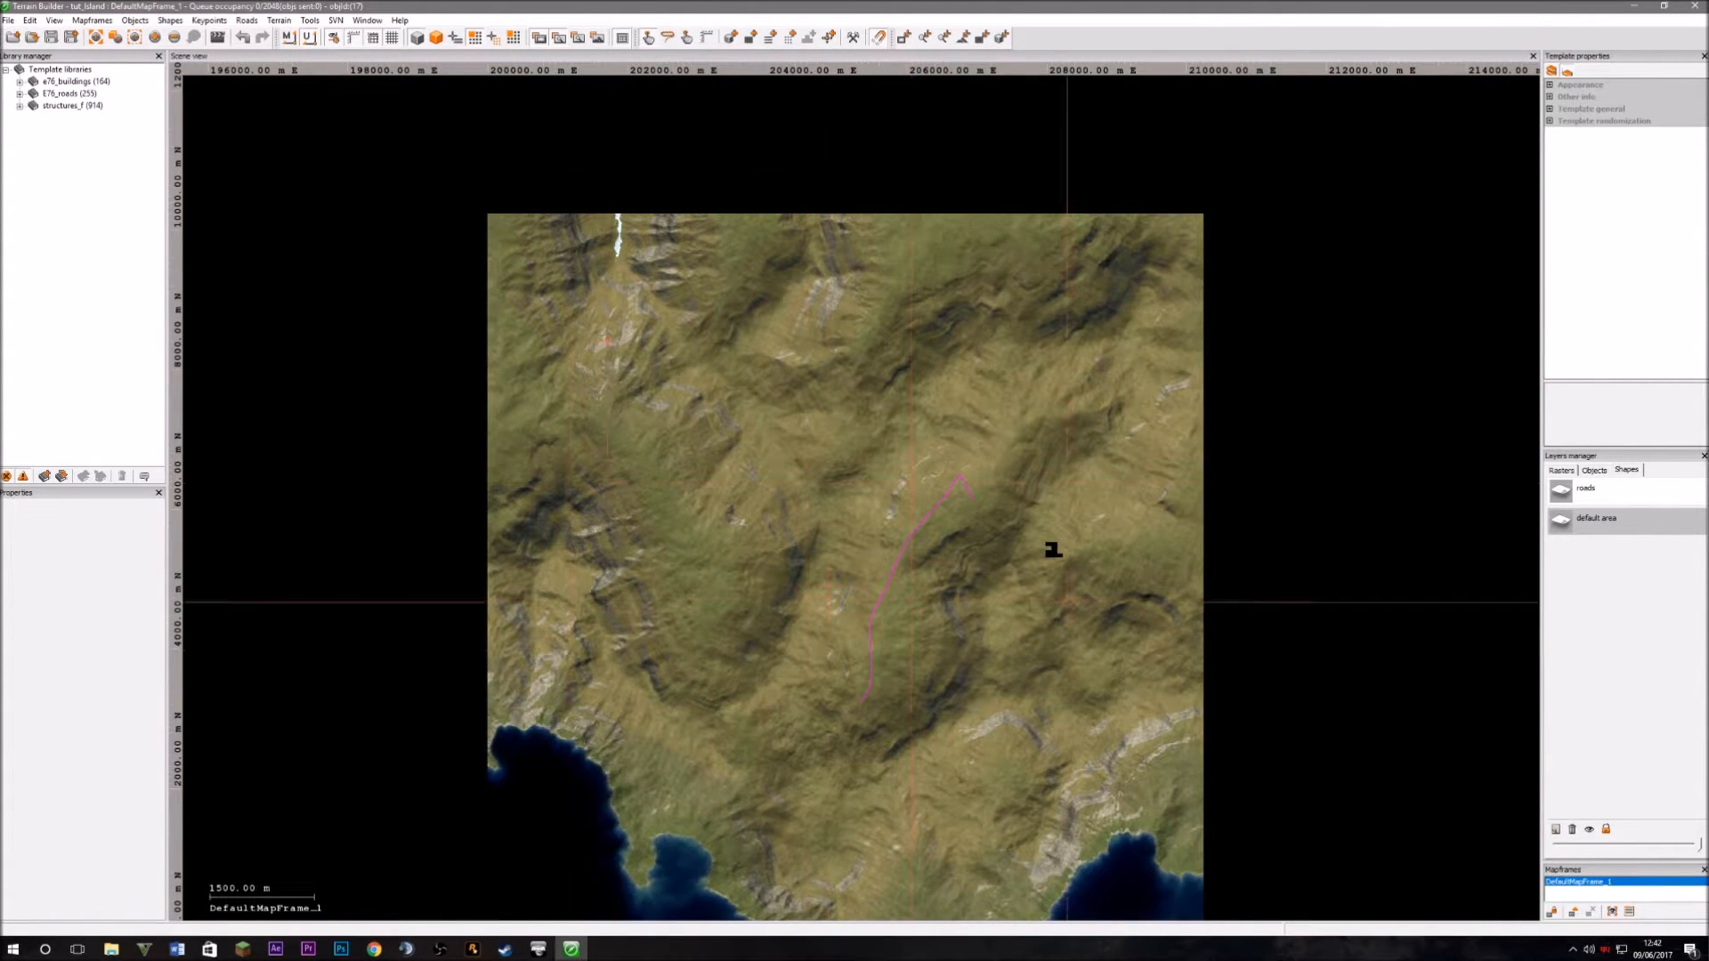
left_click_drag(1041, 734, 701, 423)
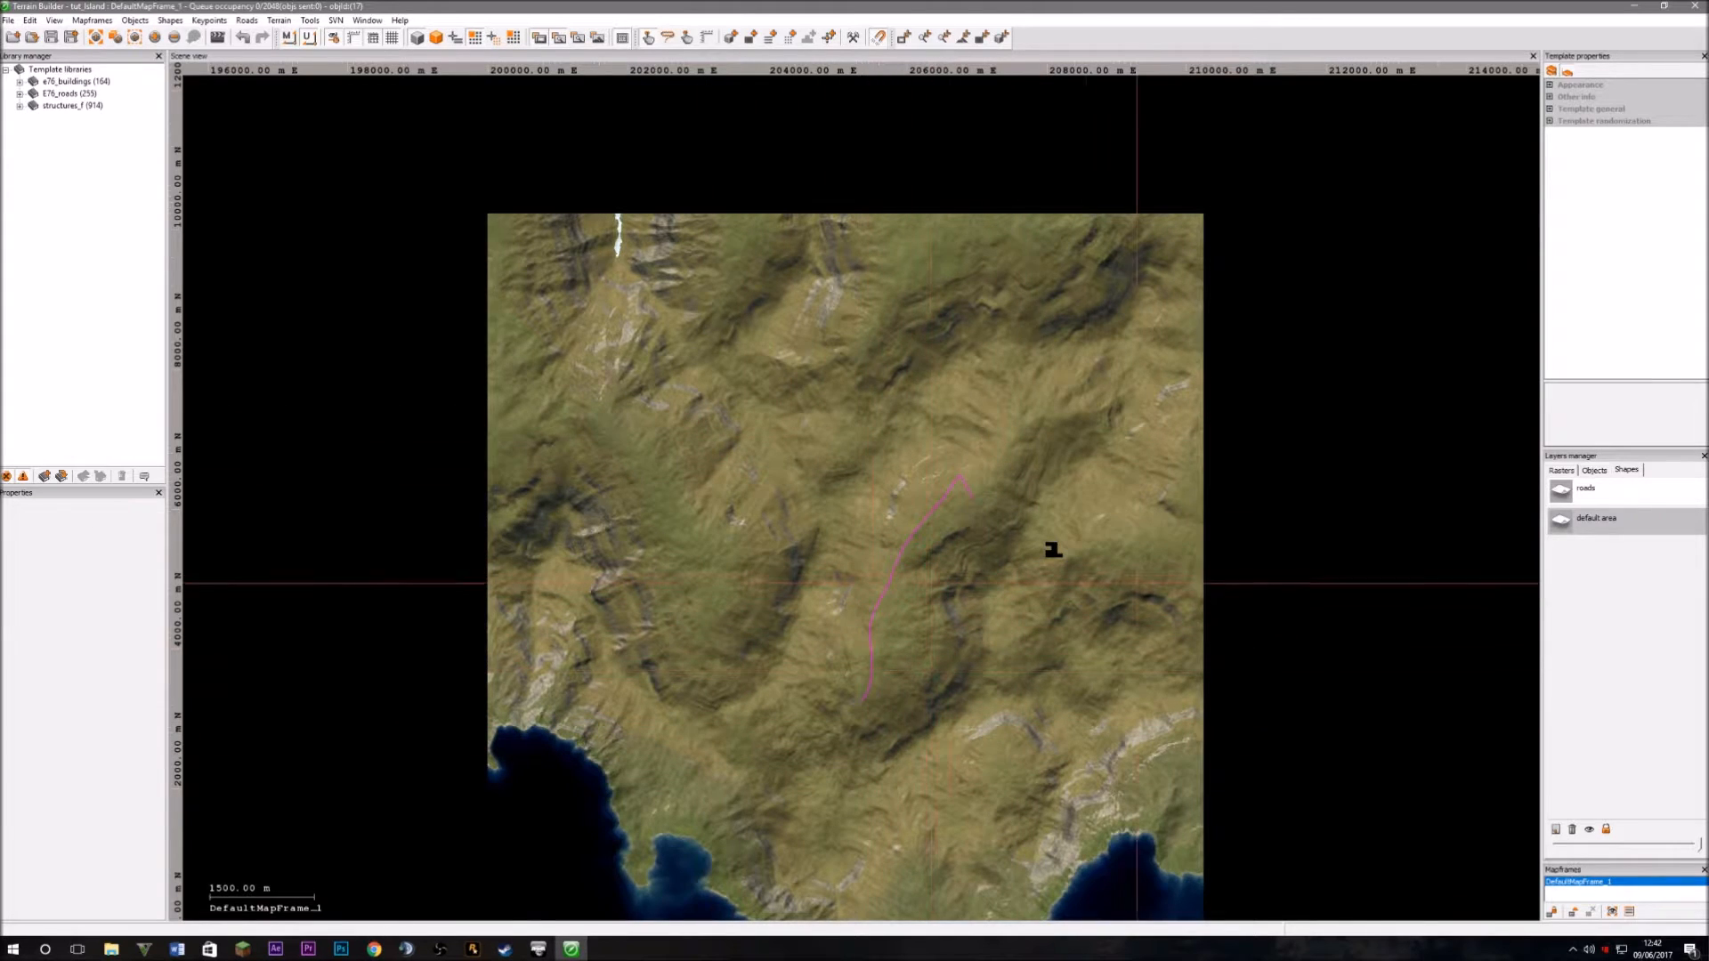
left_click_drag(962, 657, 859, 538)
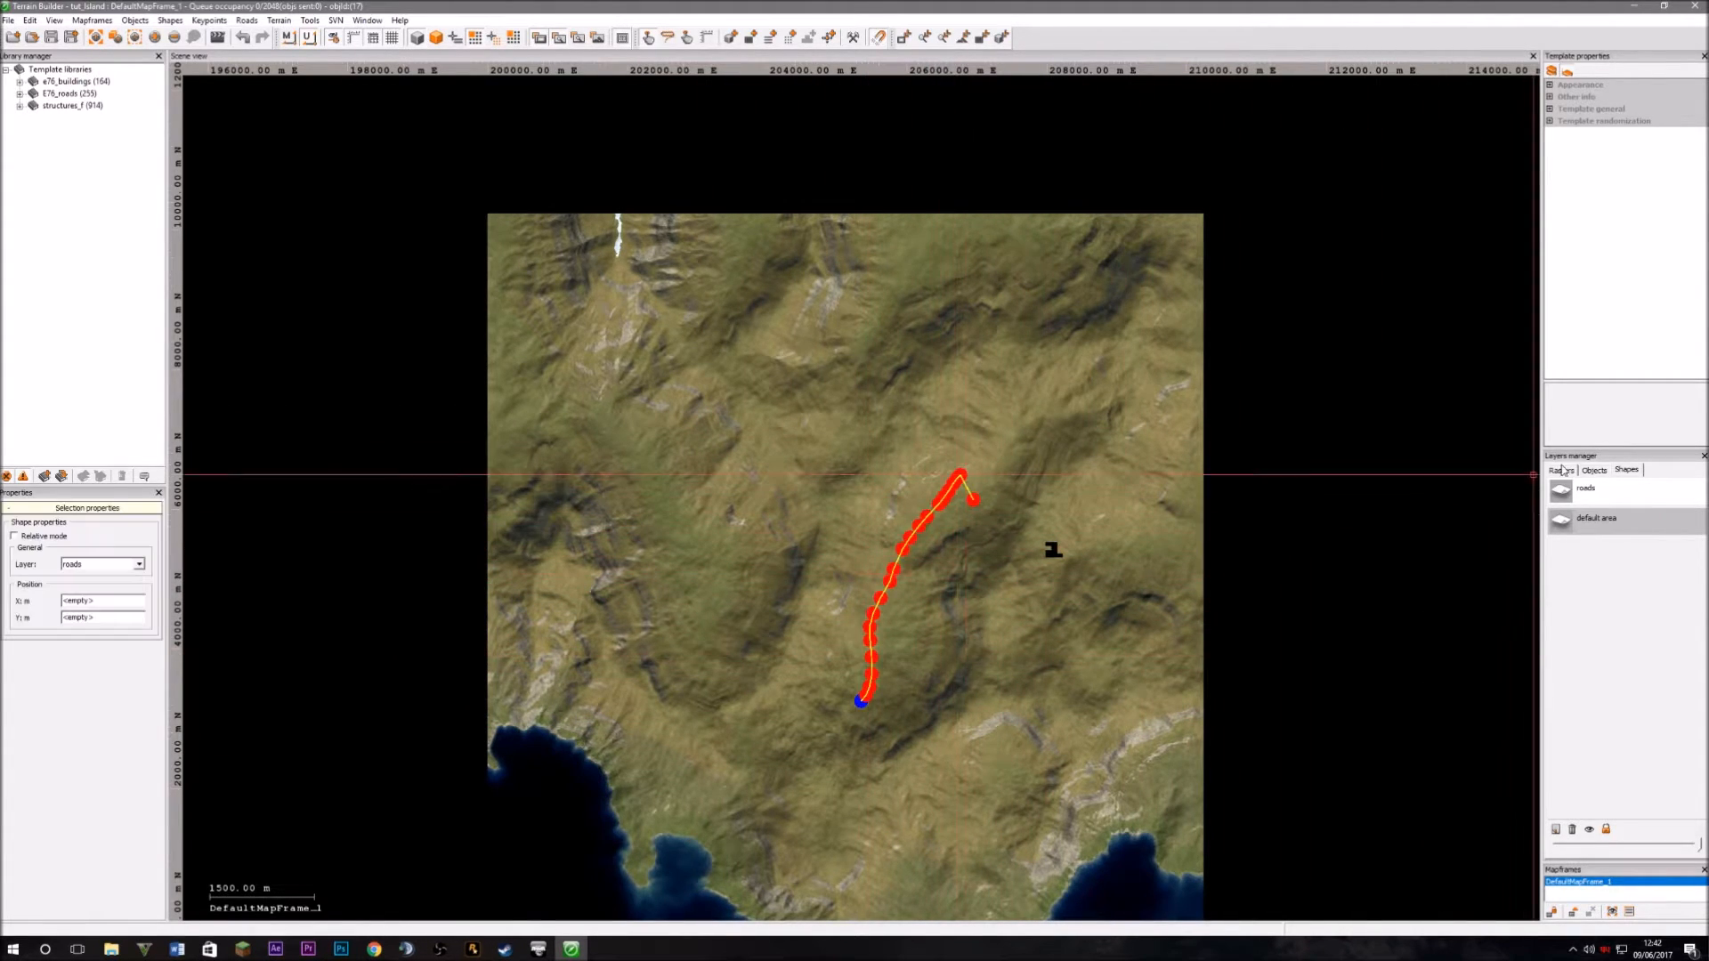
left_click(1155, 612)
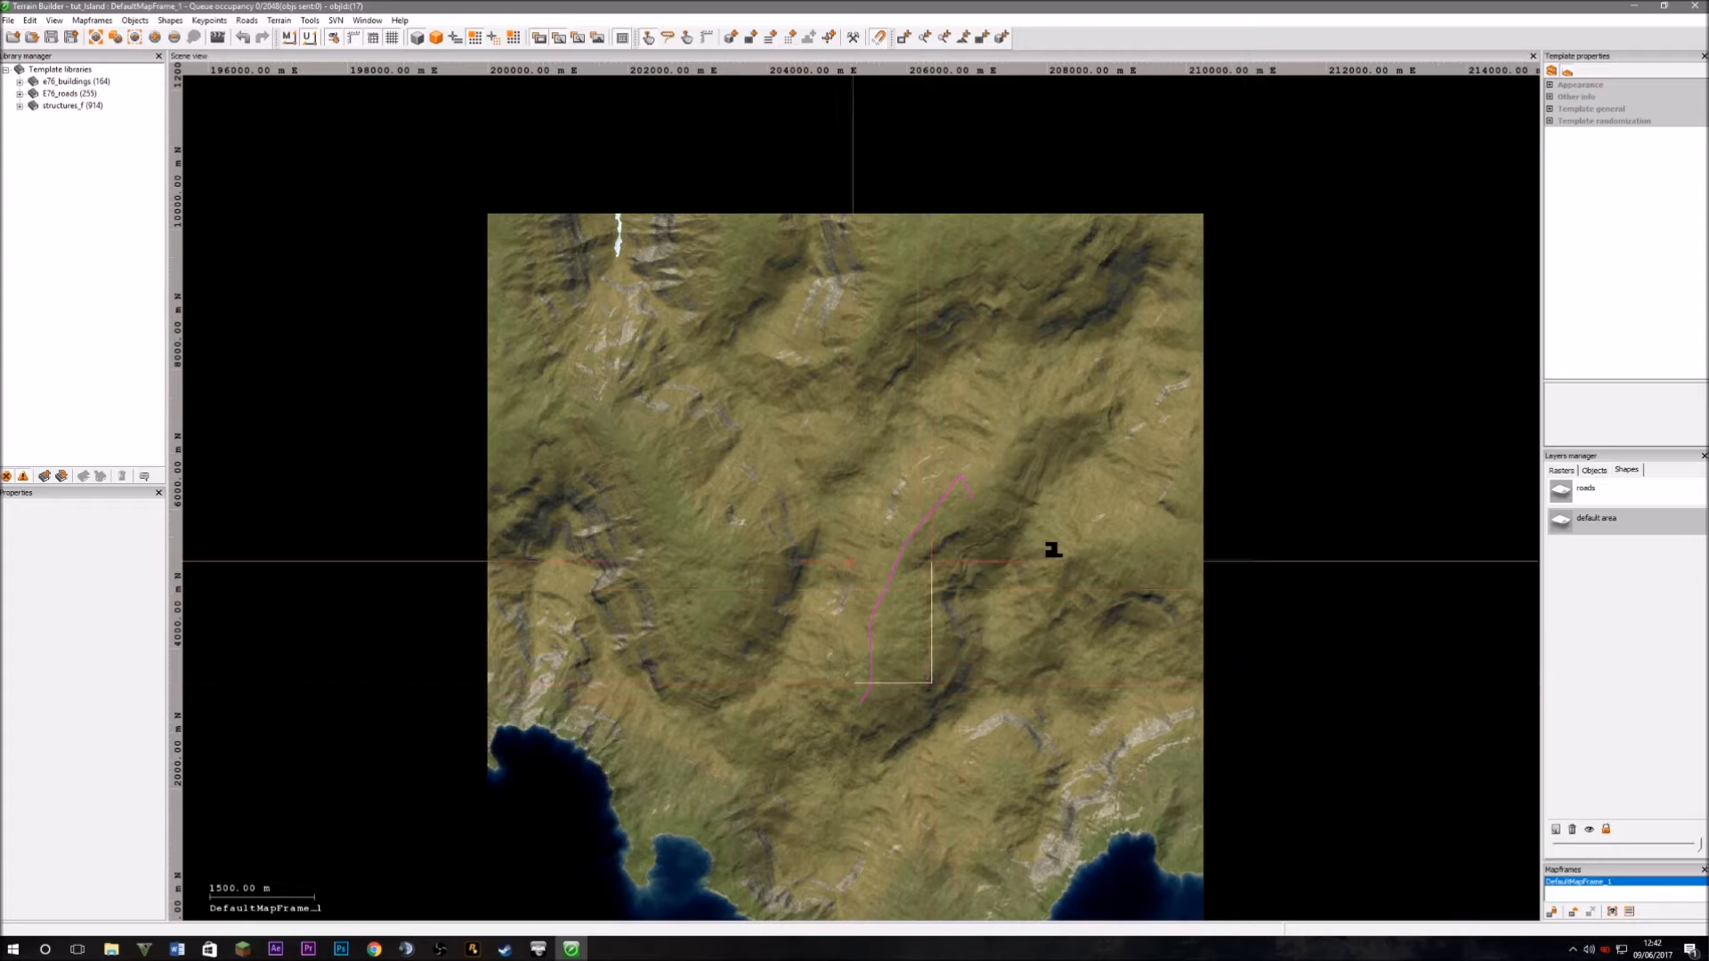
left_click(893, 570)
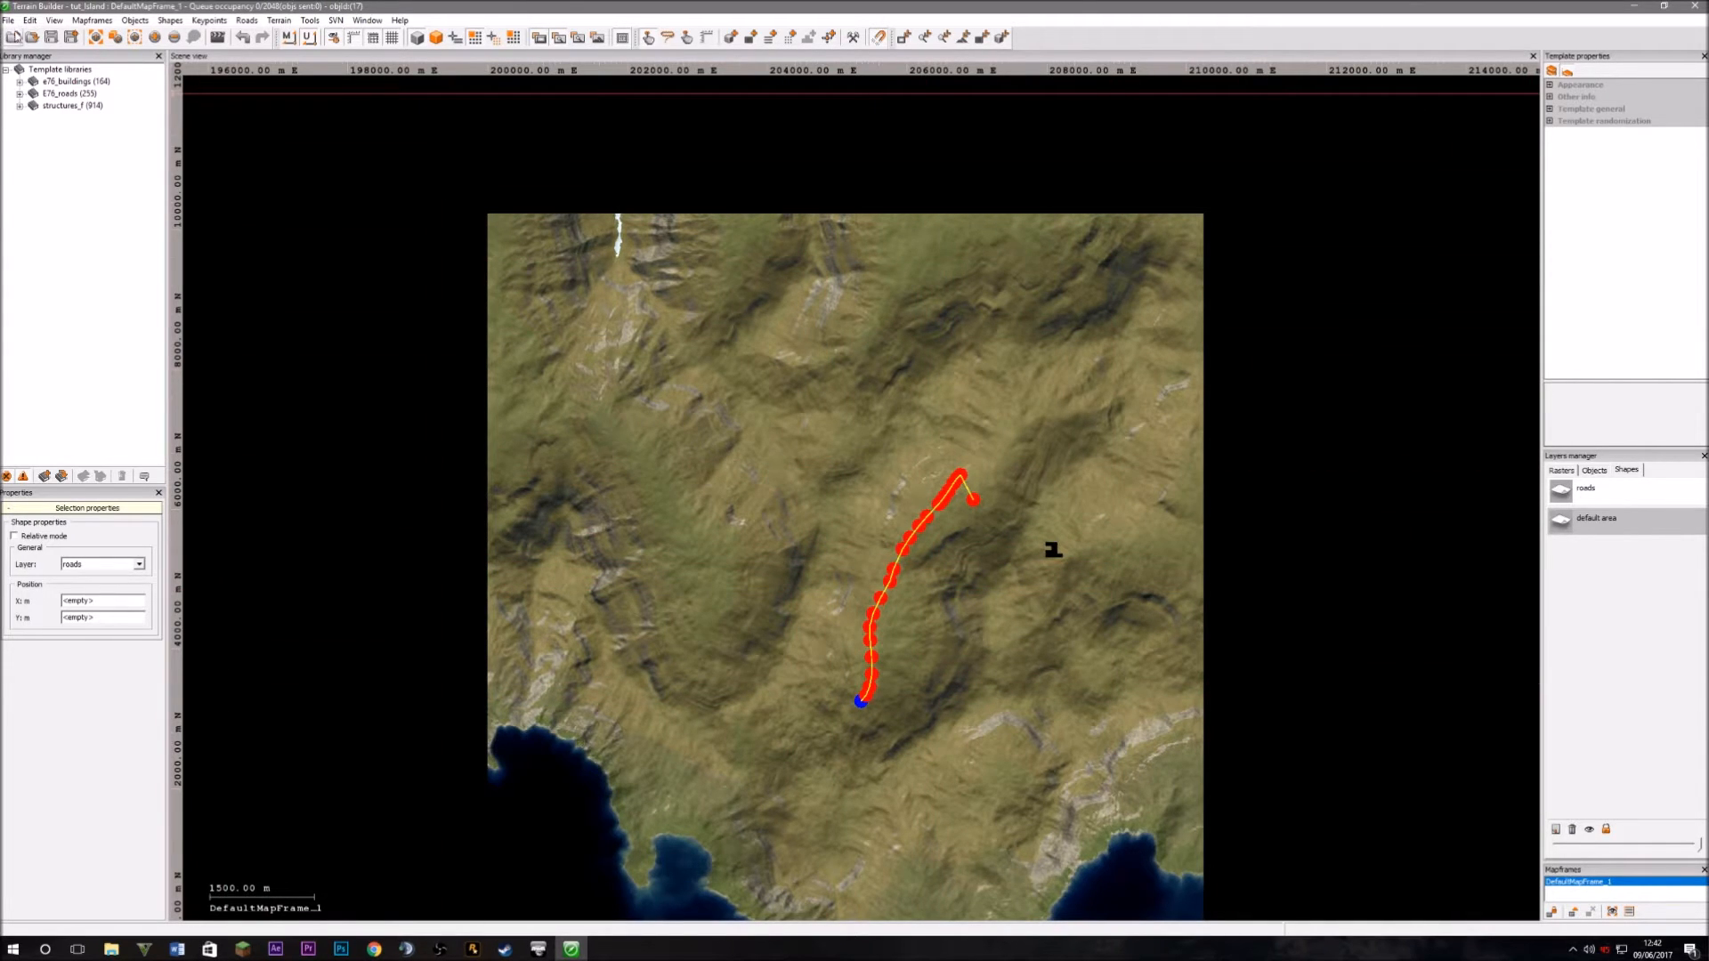
Export the current layer's shapes to P:\JF_Tutorial_Island\data\roads\roads.shp.
left_click(8, 20)
mouse_move(44, 167)
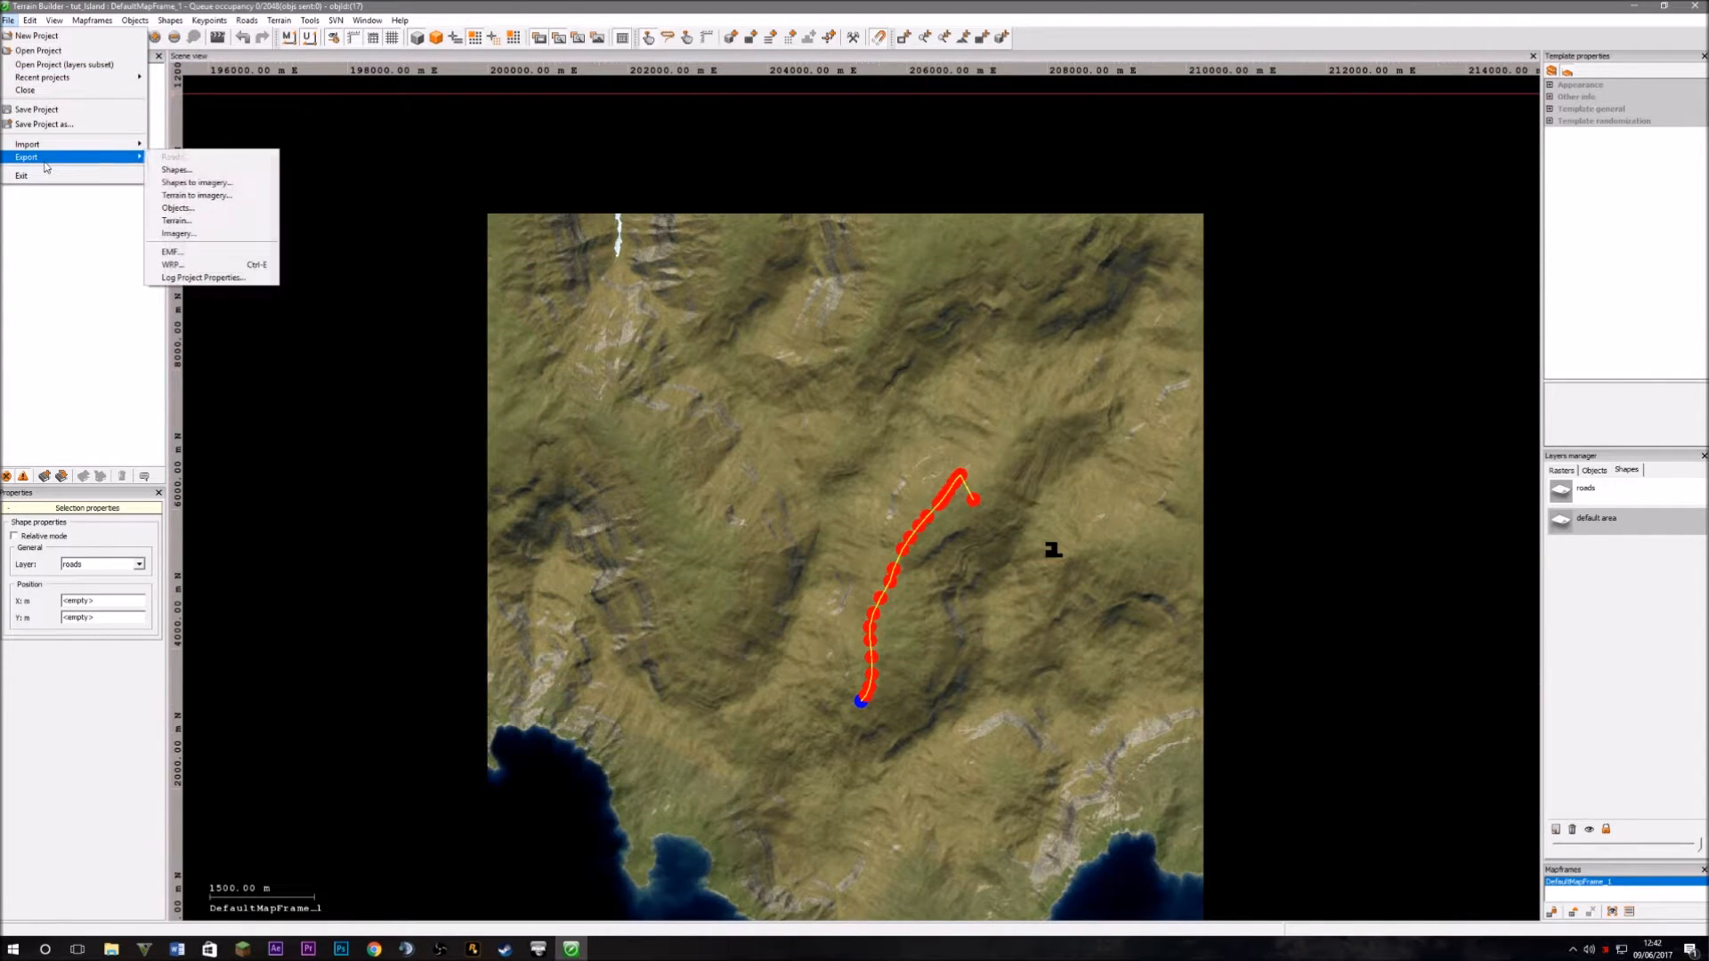
left_click(178, 169)
left_click(750, 444)
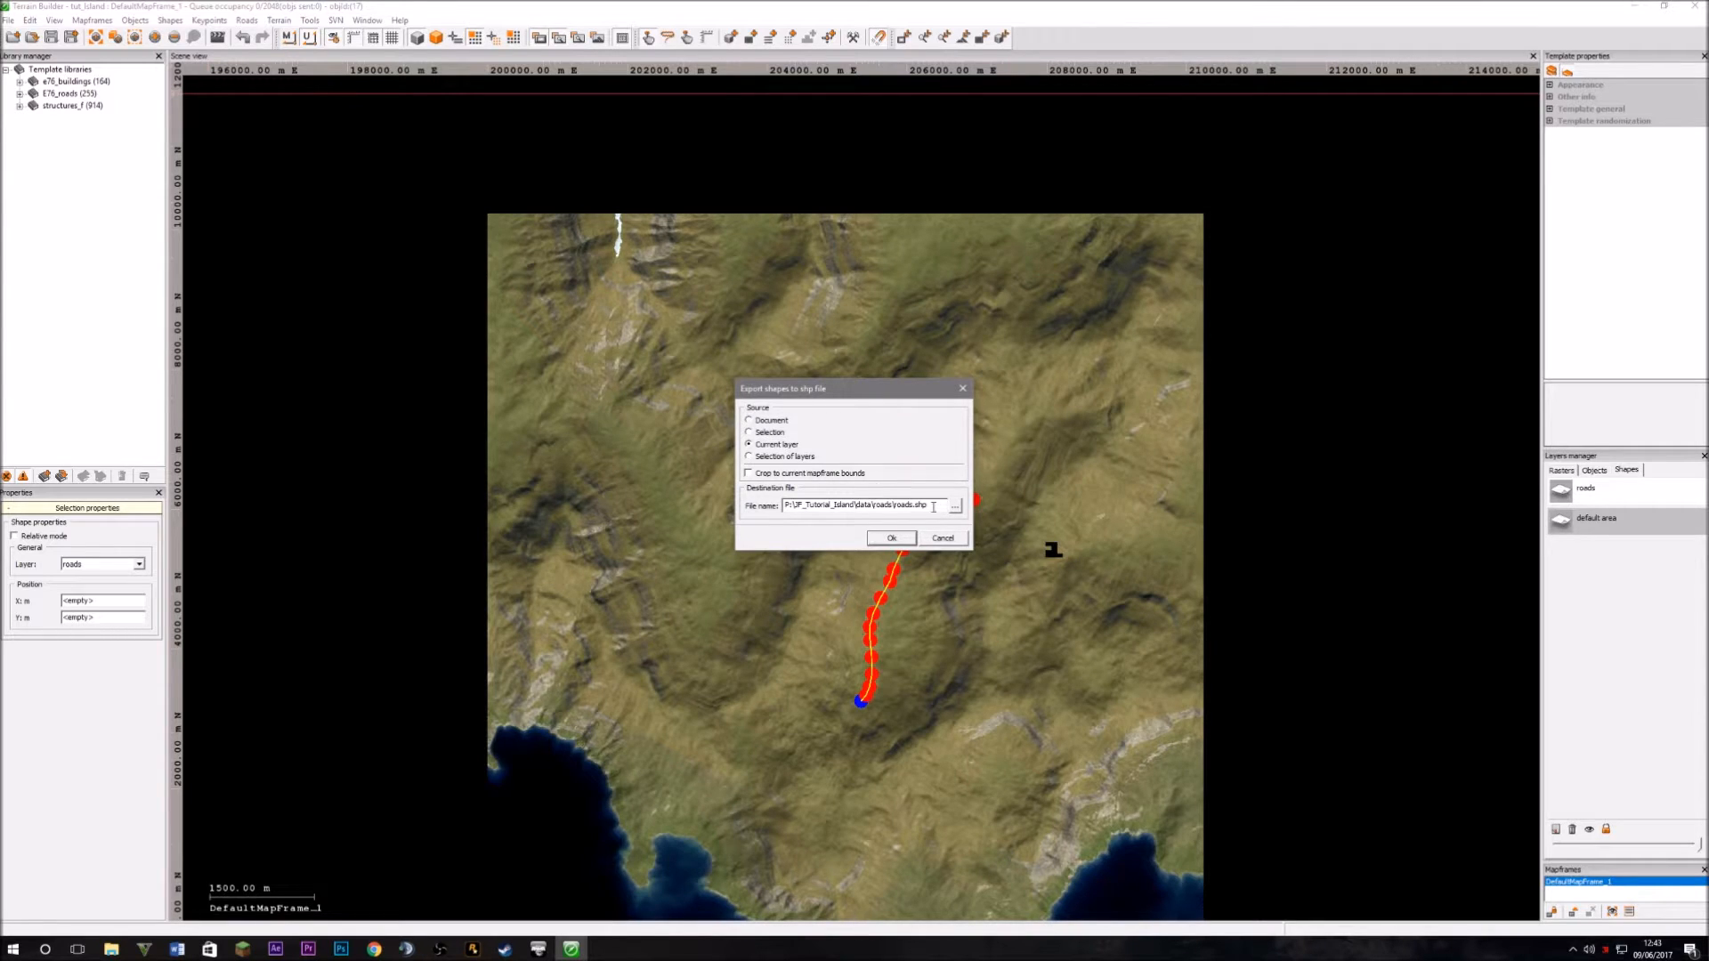
left_click_drag(933, 507, 775, 495)
left_click(803, 506)
left_click(932, 507)
left_click(903, 539)
left_click(873, 519)
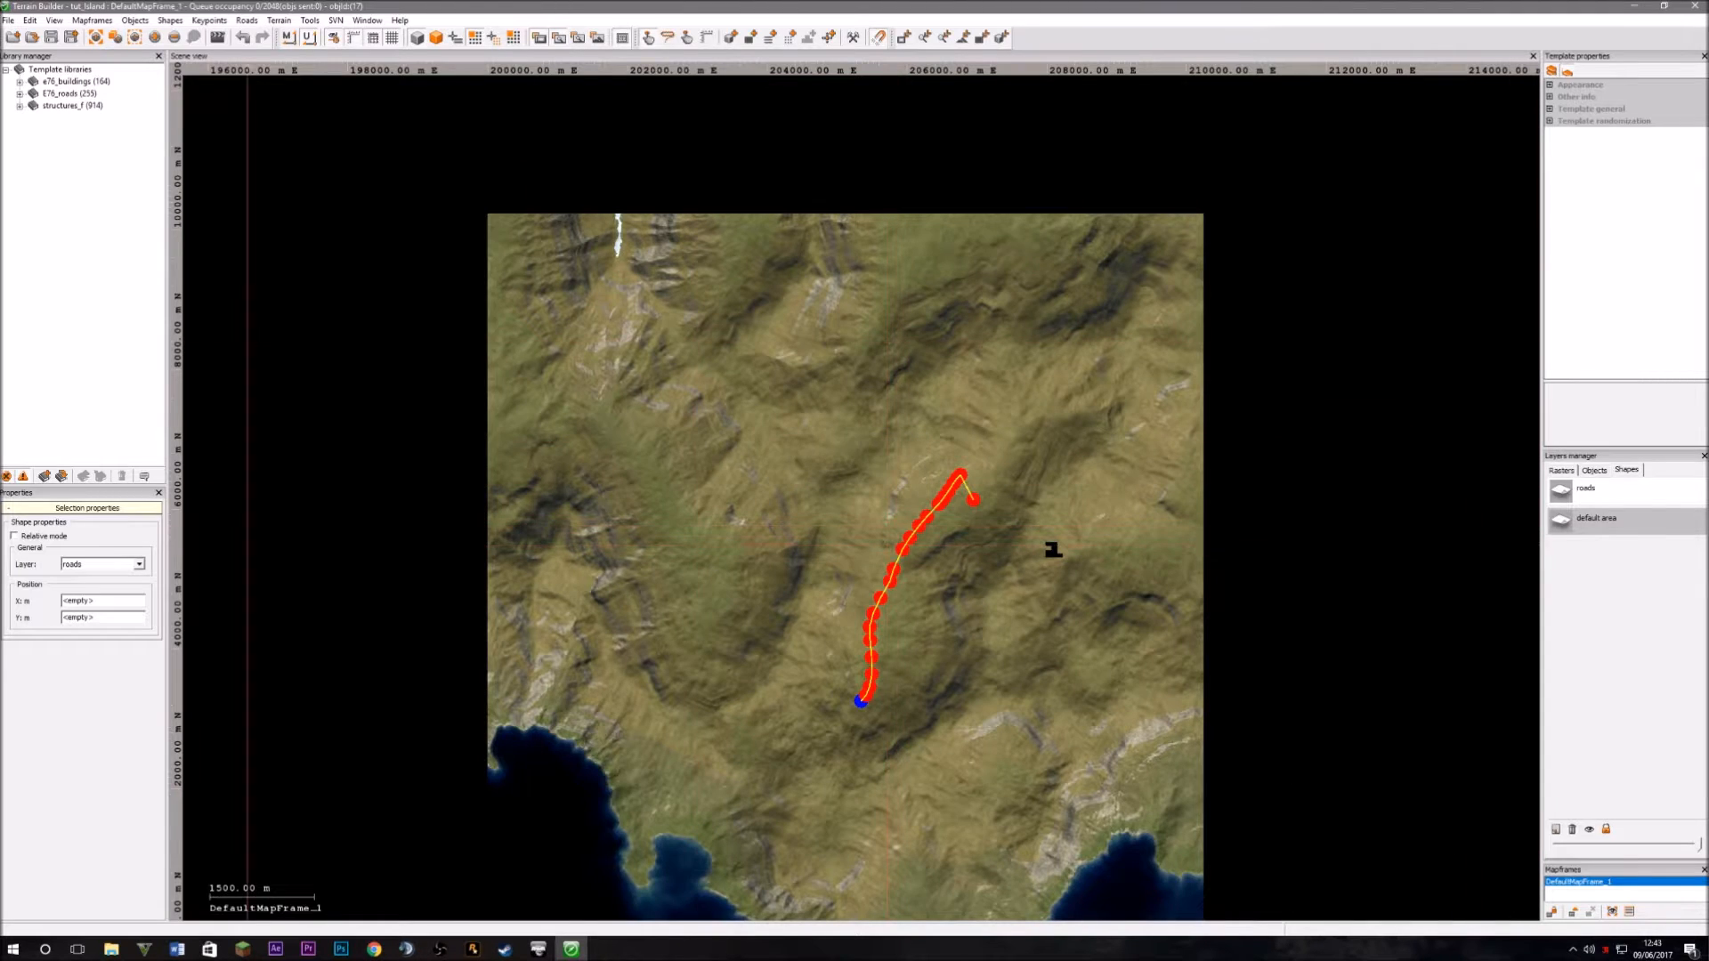
Clear the selection and review the shape export settings, closing them without exporting again.
left_click(276, 191)
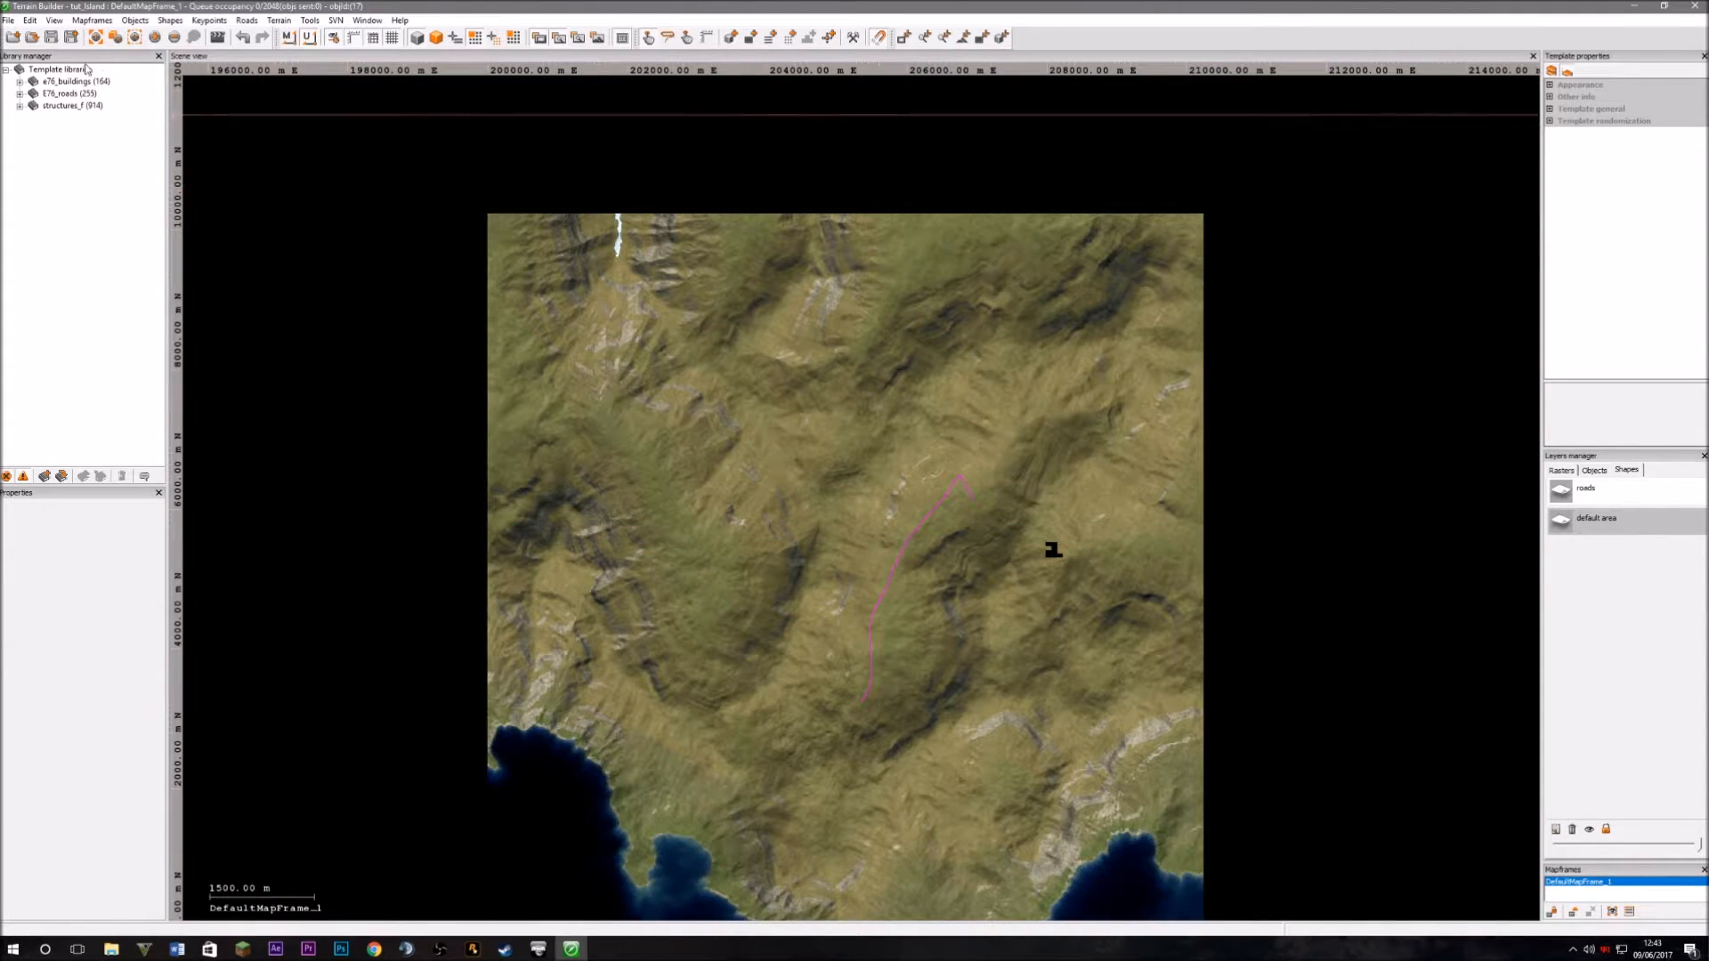
left_click(8, 20)
mouse_move(69, 167)
left_click(196, 169)
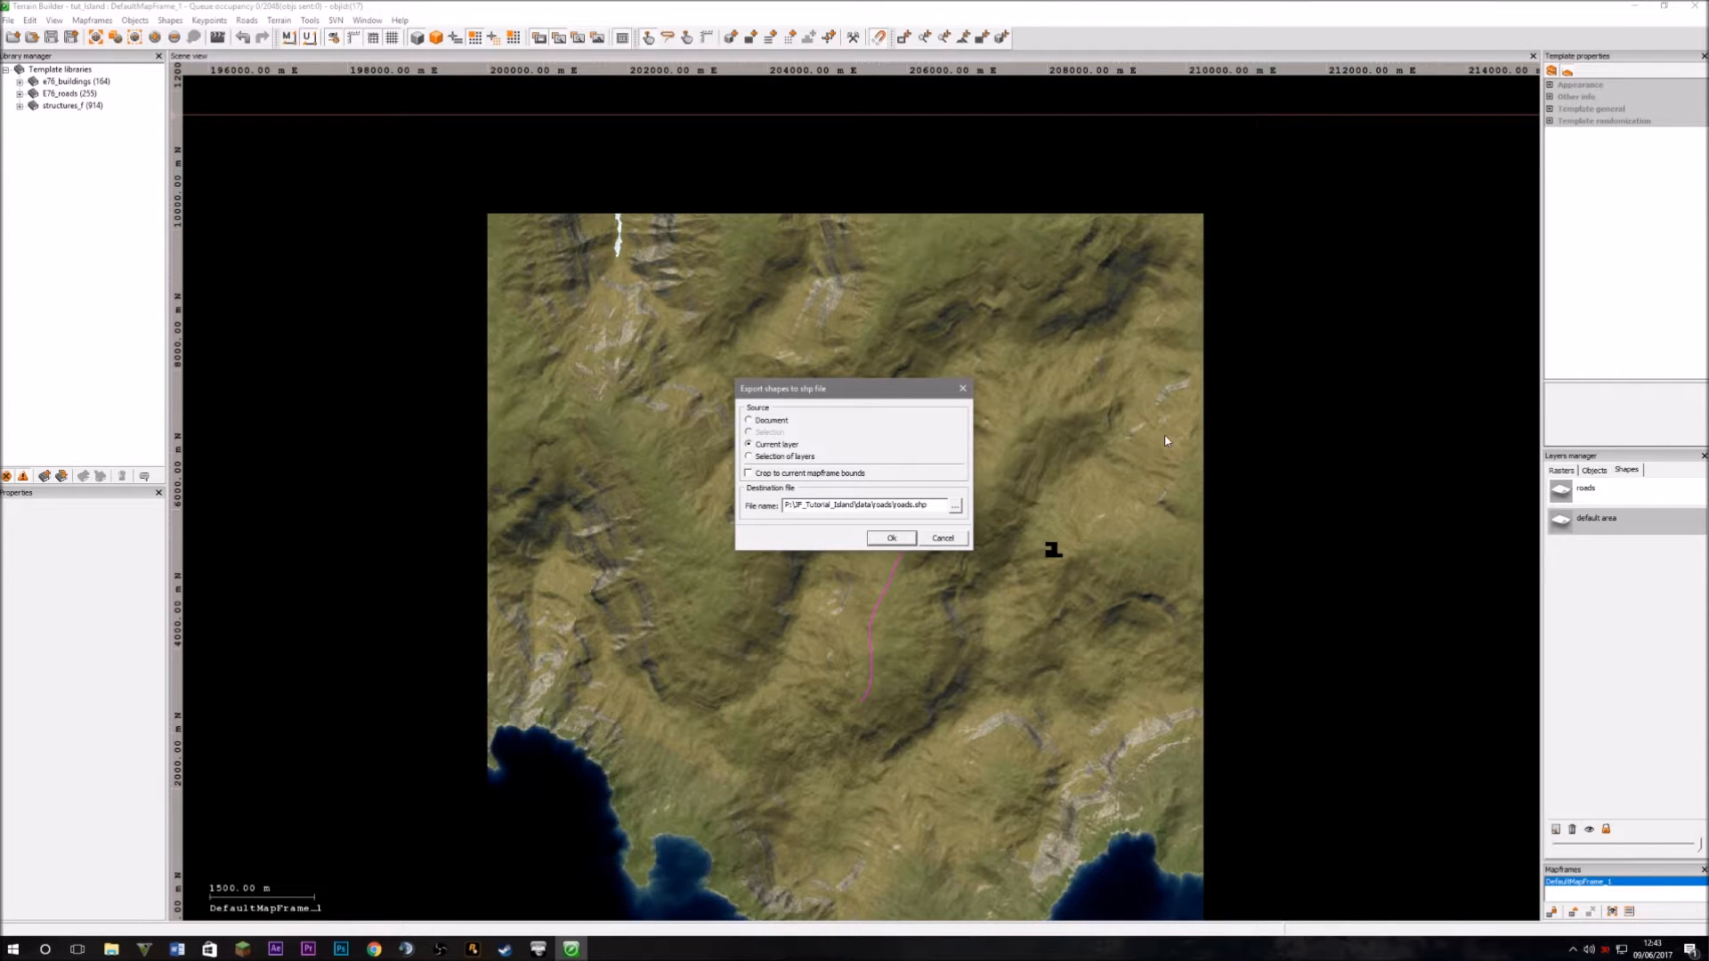
left_click(962, 388)
scroll(902, 561, "up", 3)
middle_click_drag(1026, 532, 771, 587)
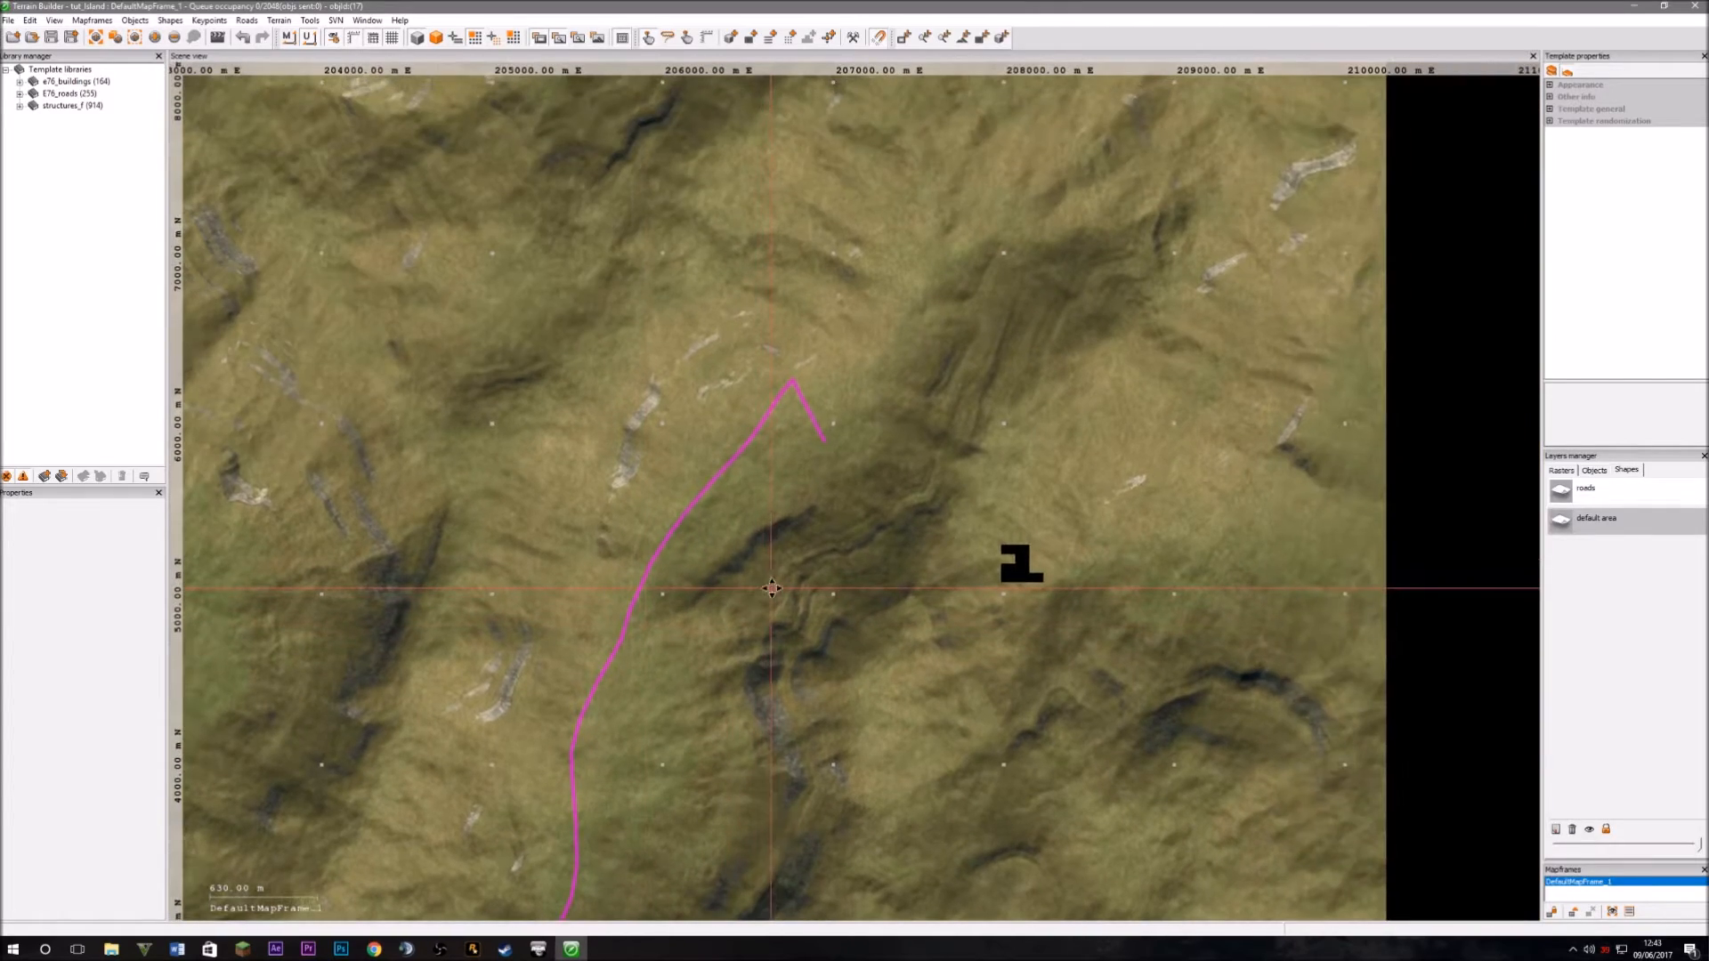
middle_click_drag(858, 426, 971, 695)
middle_click_drag(1088, 839, 995, 495)
scroll(648, 703, "up", 4)
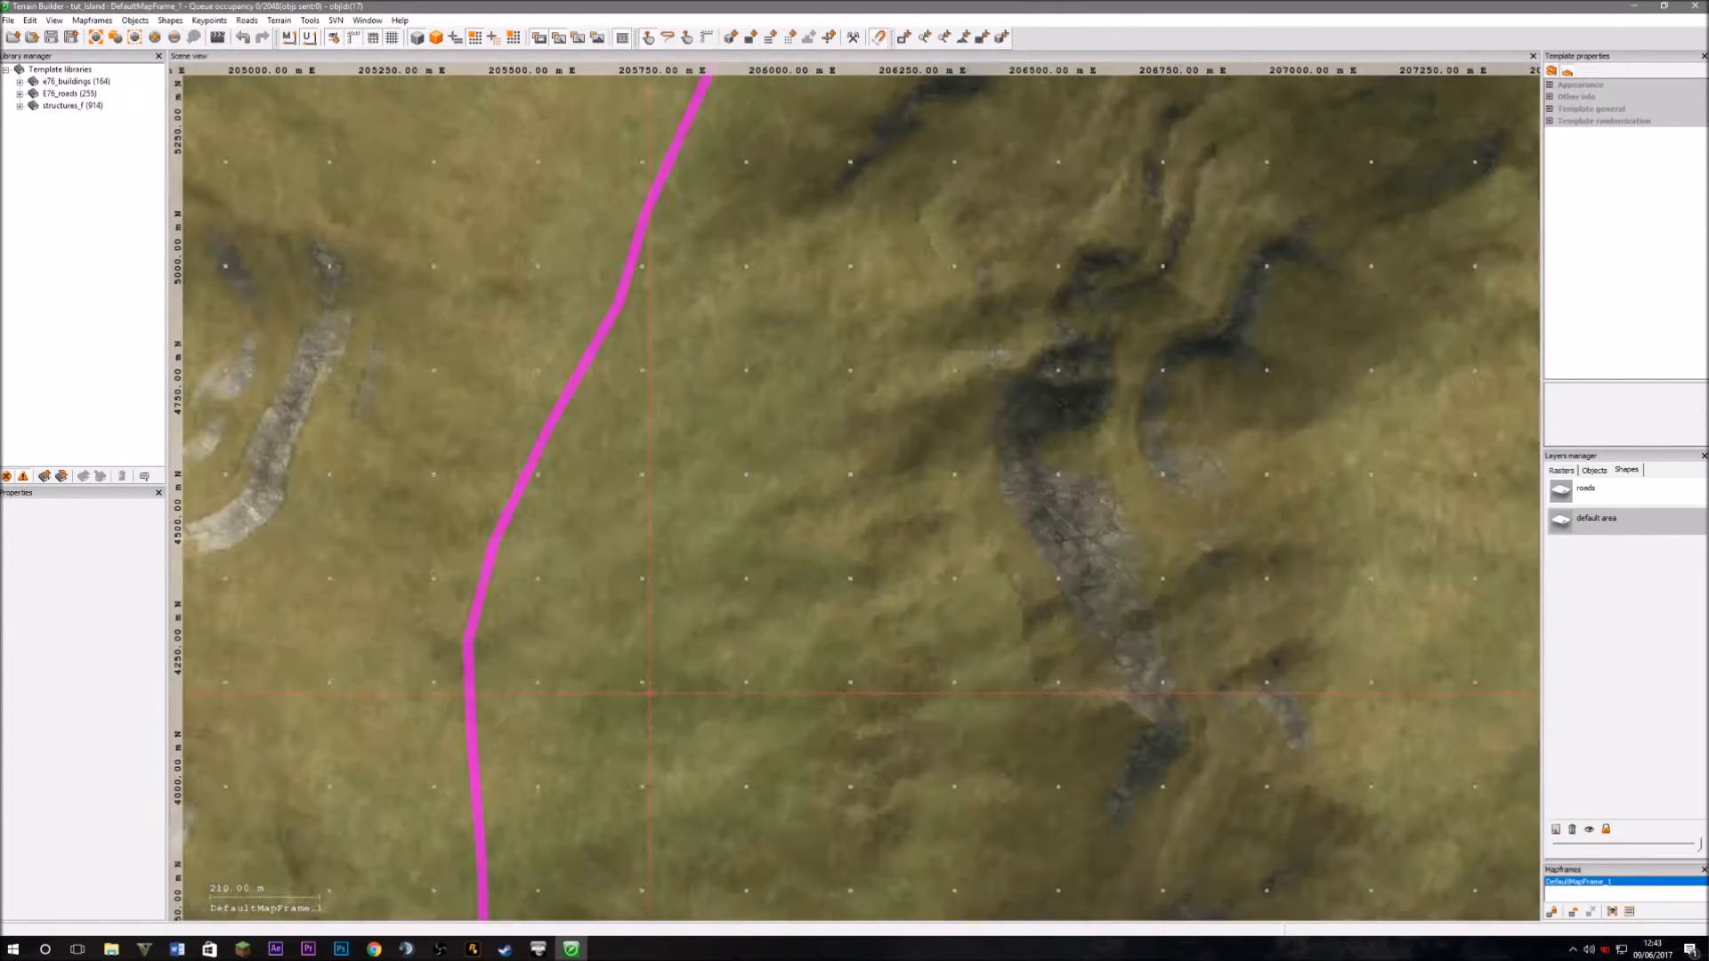
Shrink the Terrain Builder window, switch to File Explorer and open the scripts folder inside Arma 3 Projects.
left_click_drag(856, 6, 1220, 144)
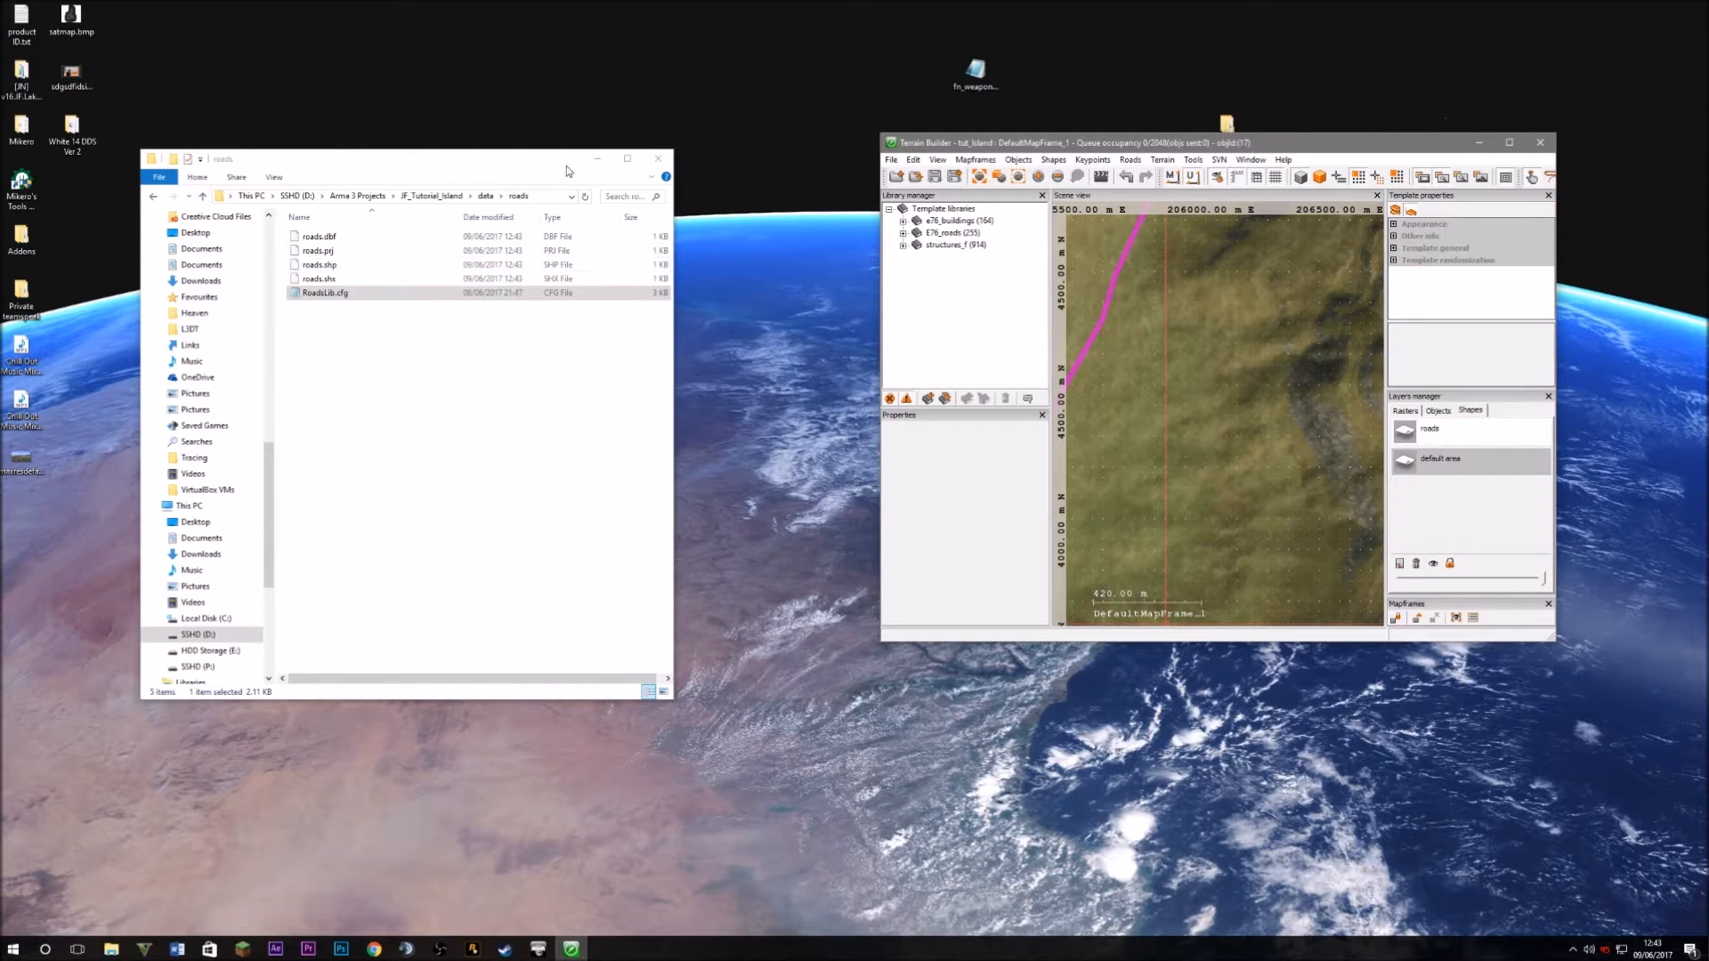
left_click(366, 198)
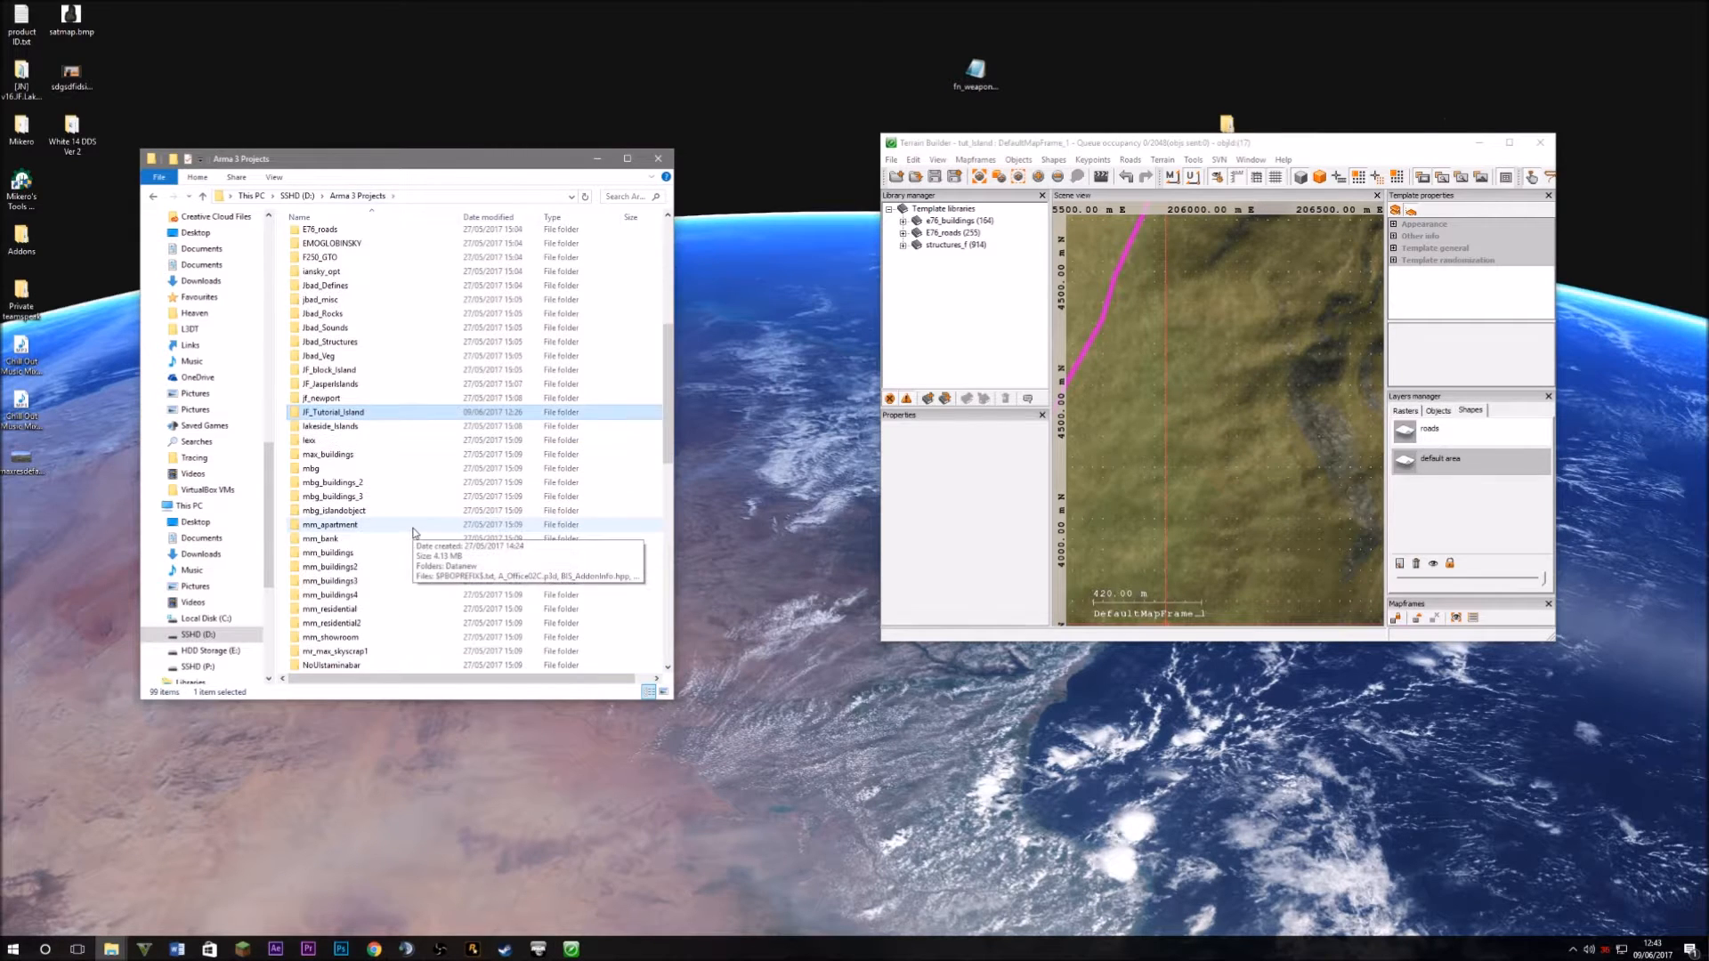
scroll(436, 561, "down", 6)
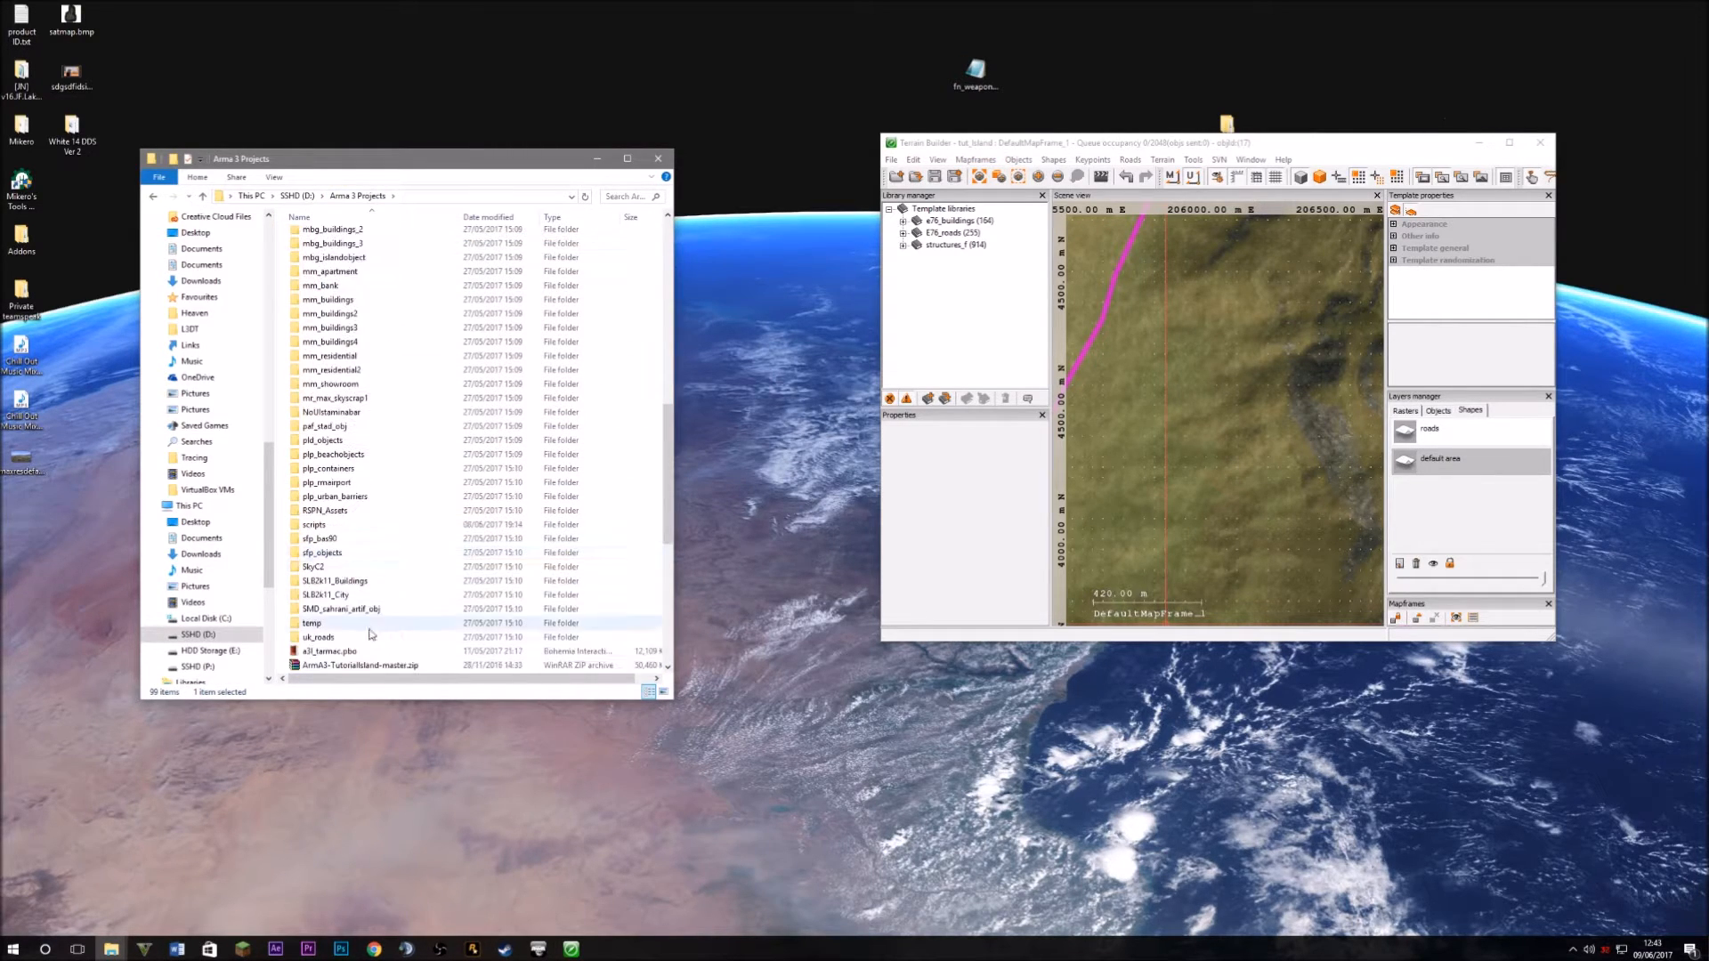
double_click(338, 525)
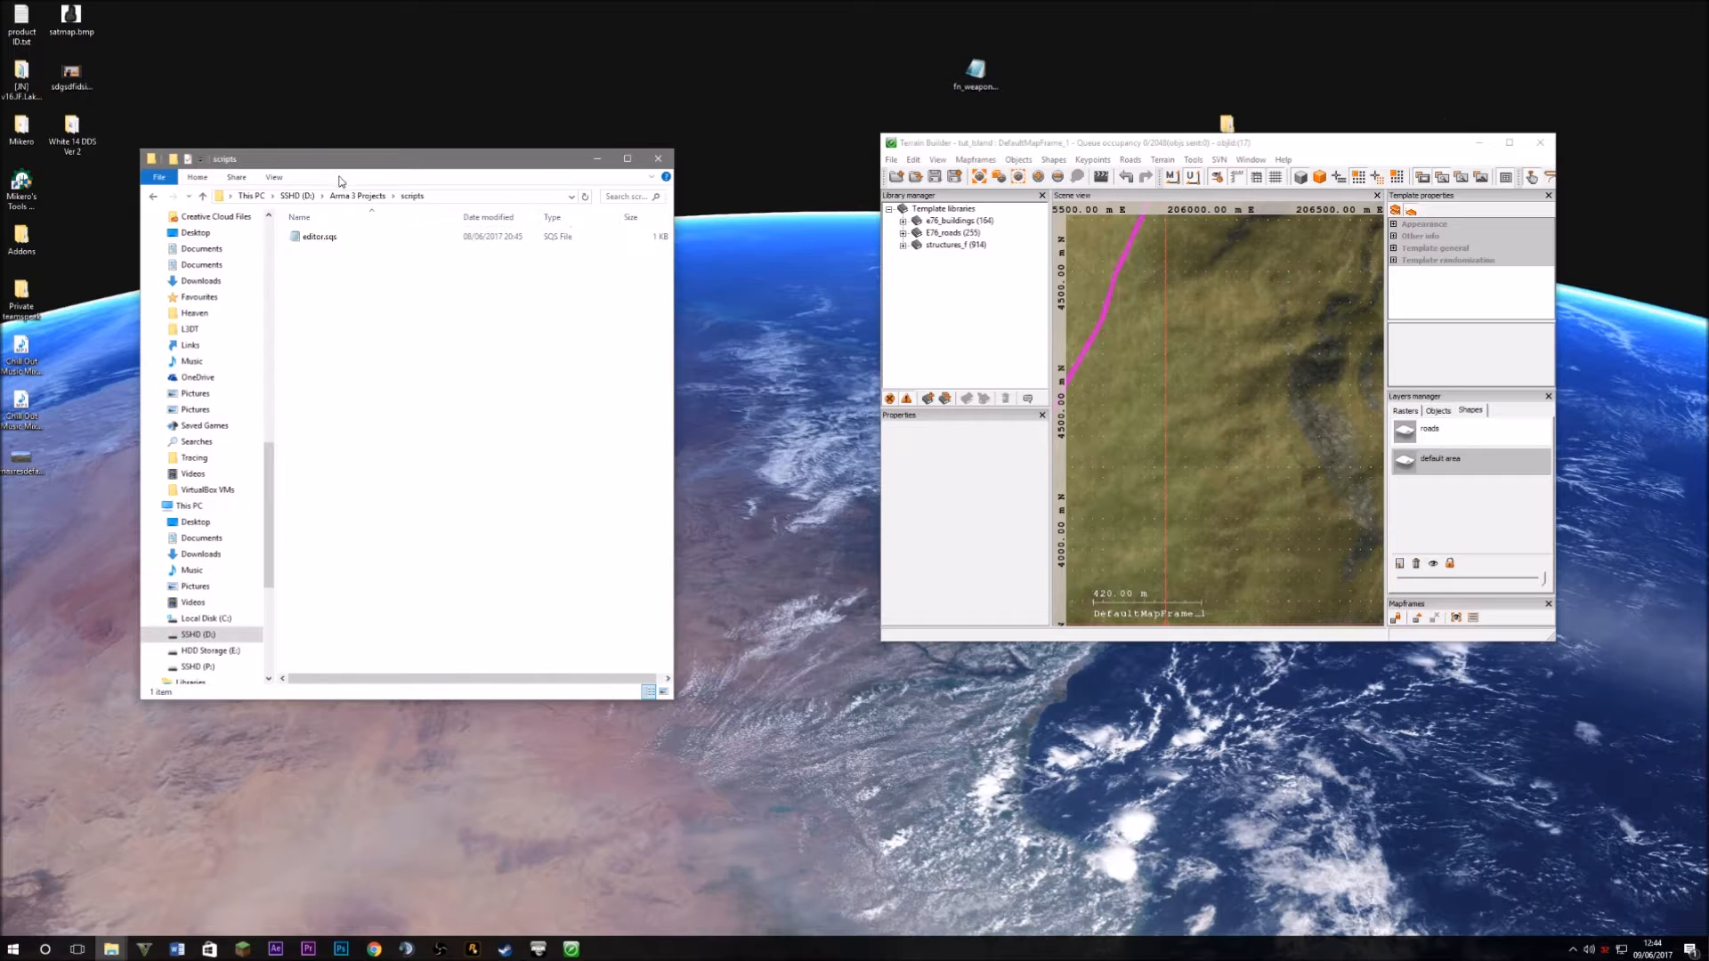
Open editor.sqs from the scripts folder in Notepad++.
left_click(338, 243)
right_click(339, 248)
left_click(303, 264)
right_click(302, 264)
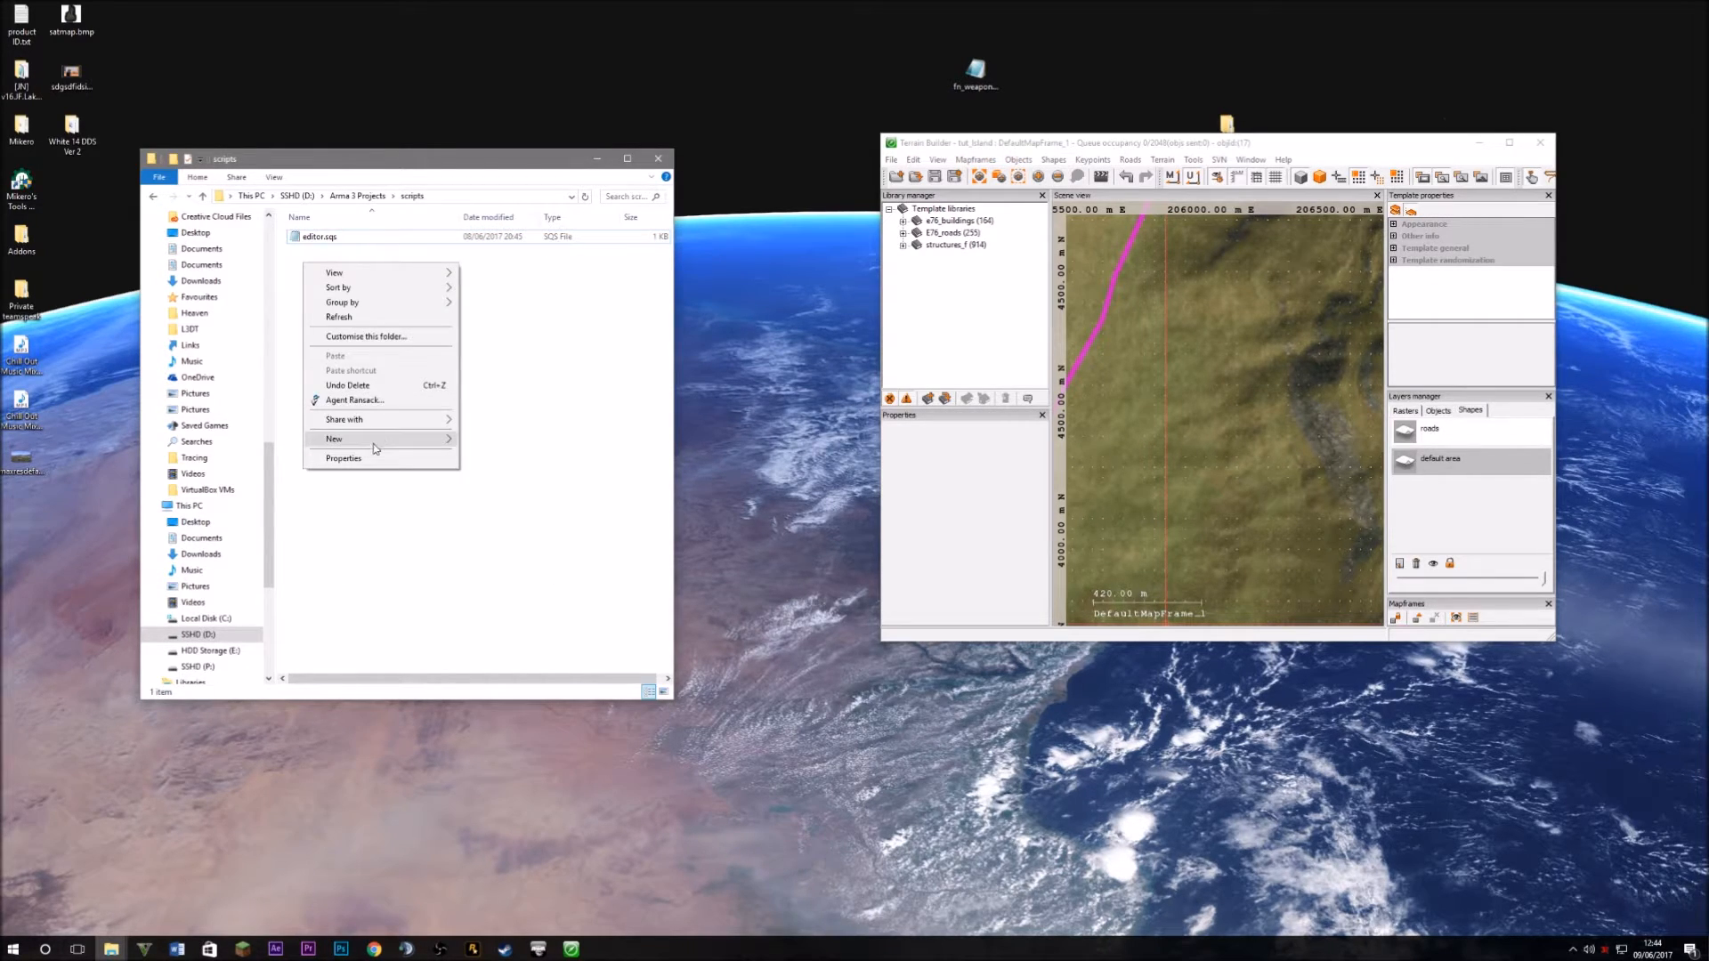
left_click(325, 243)
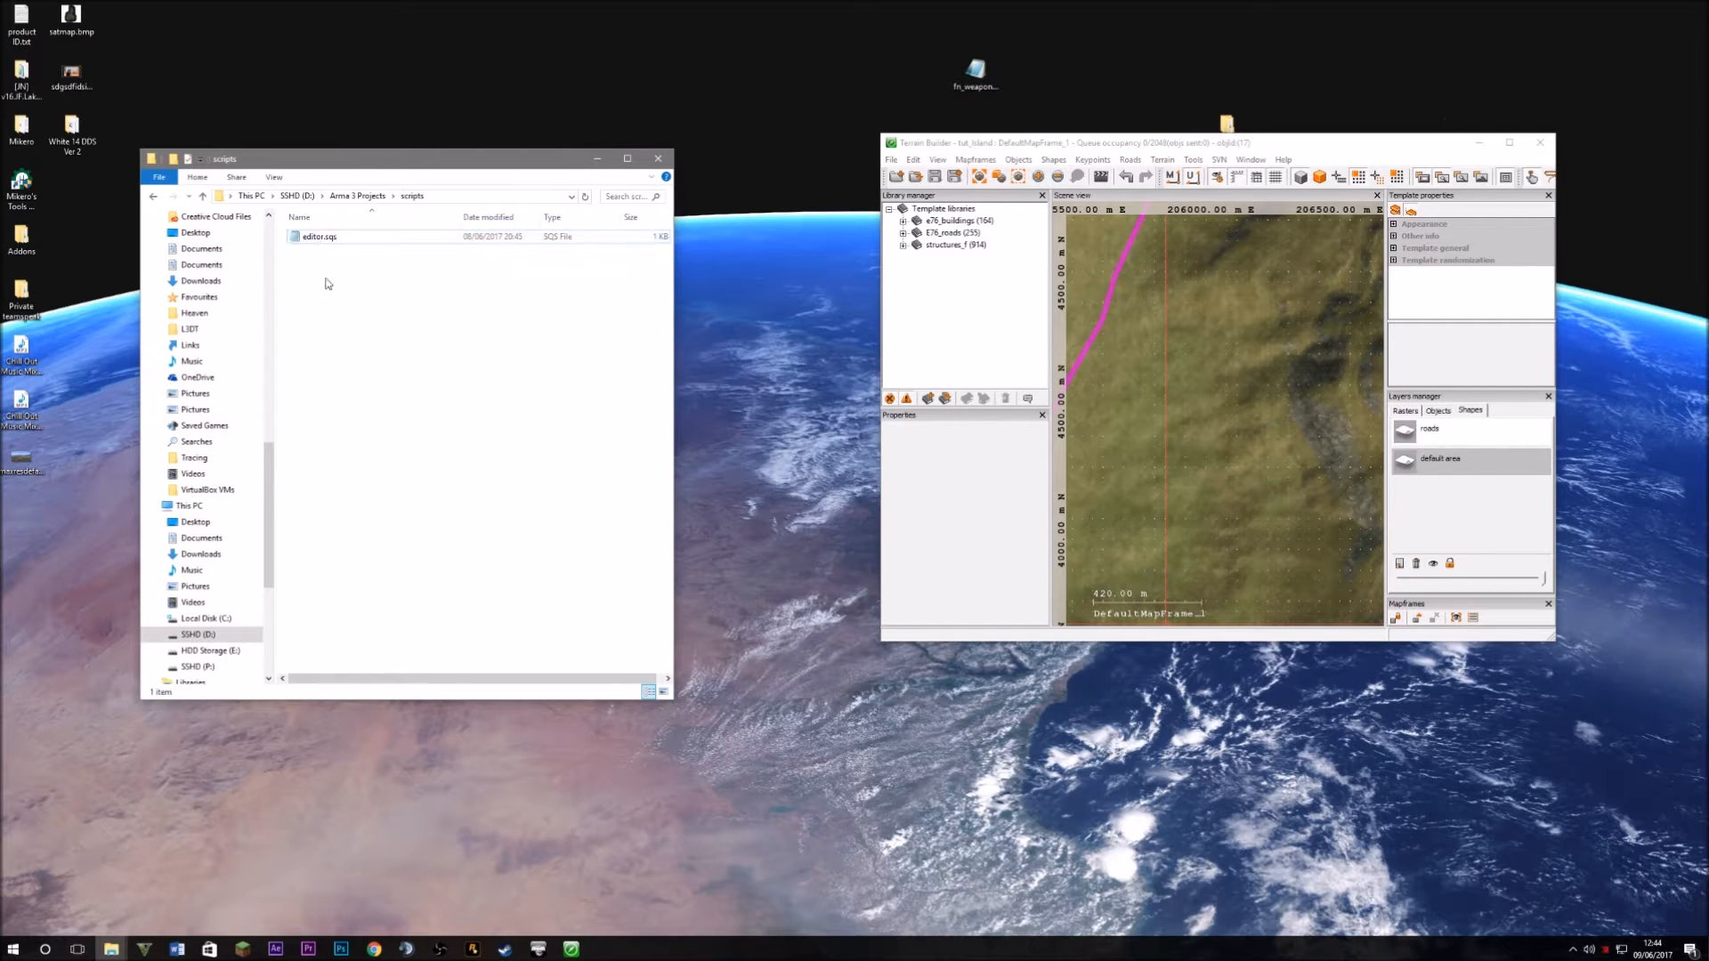
right_click(336, 245)
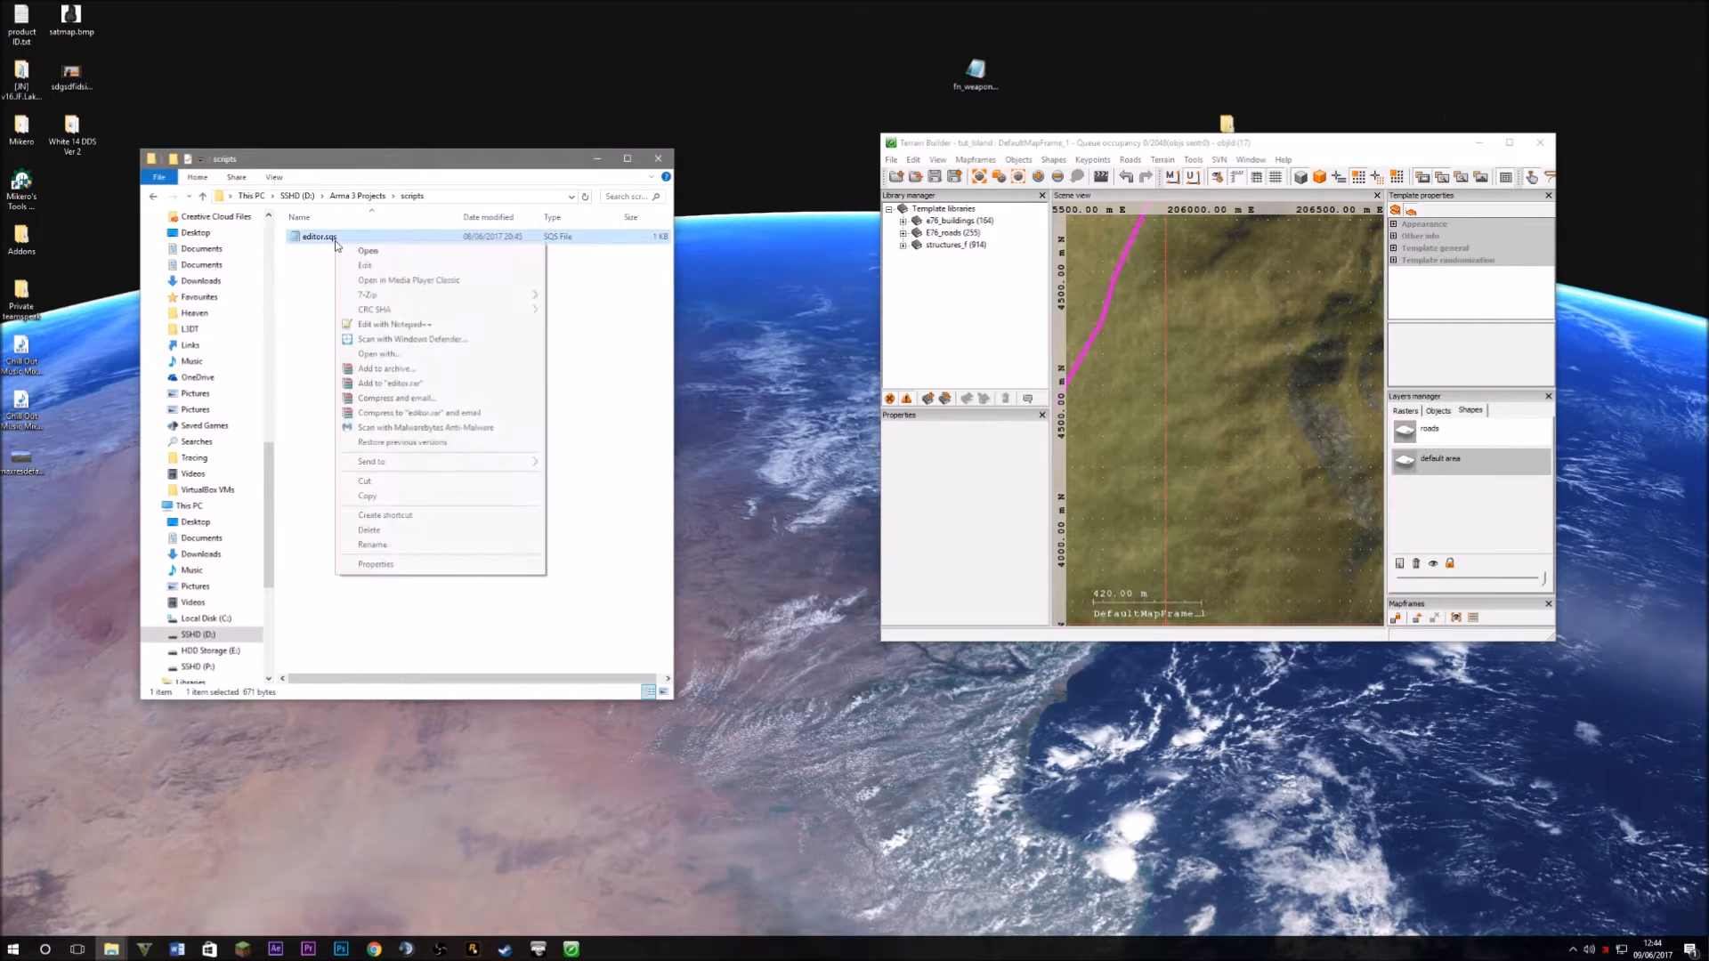
left_click(387, 325)
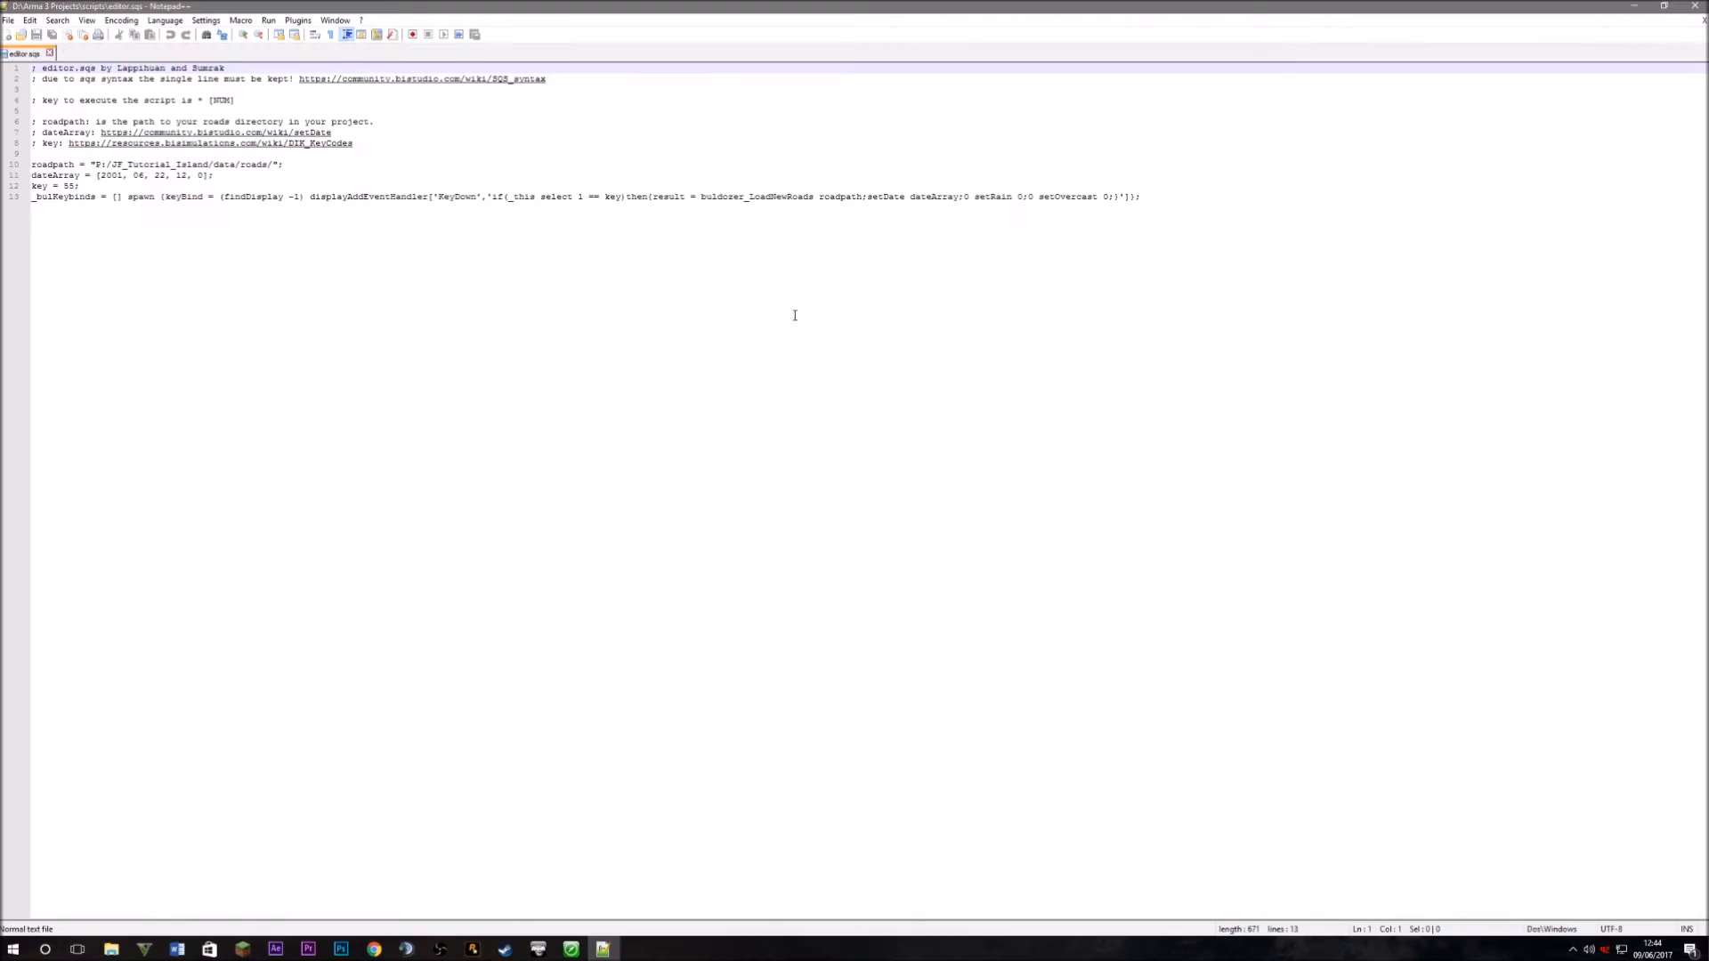
Examine the full text of editor.sqs, including its roadpath, dateArray and key lines, by highlighting it.
left_click_drag(1157, 200, 7, 33)
left_click_drag(972, 369, 222, 119)
left_click(1165, 318)
key("ctrl+a")
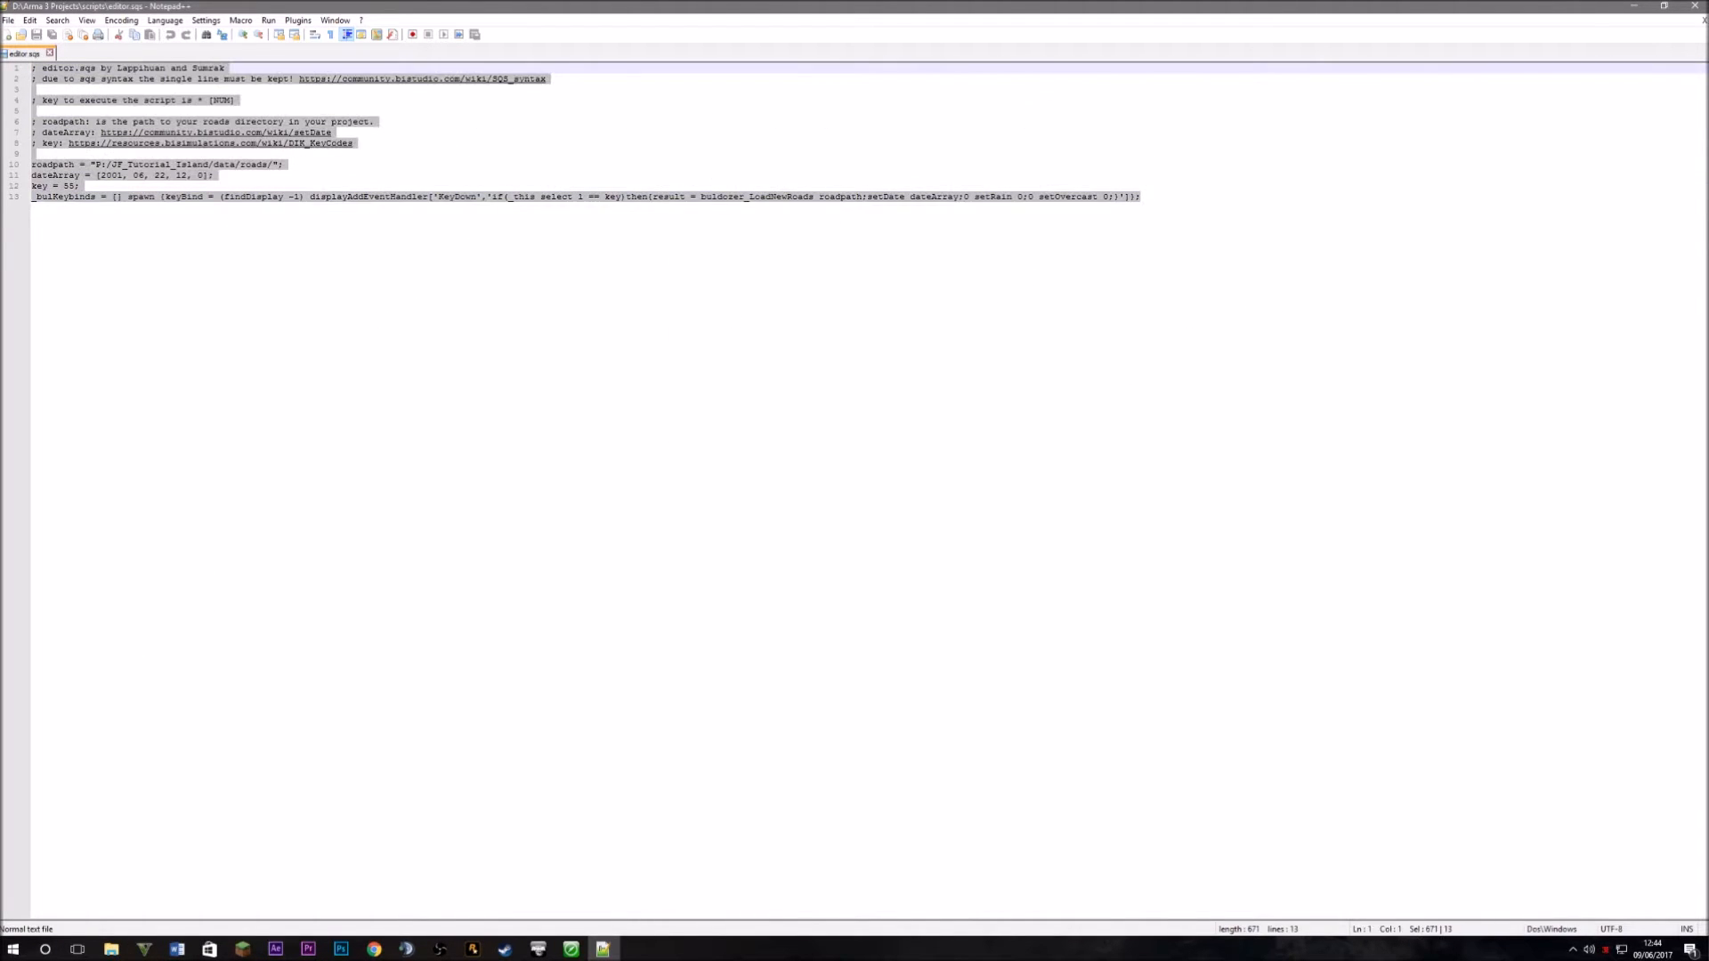
left_click(946, 371)
key("ctrl+a")
left_click(1256, 344)
key("ctrl+a")
left_click_drag(1119, 396, 21, 34)
left_click(414, 258)
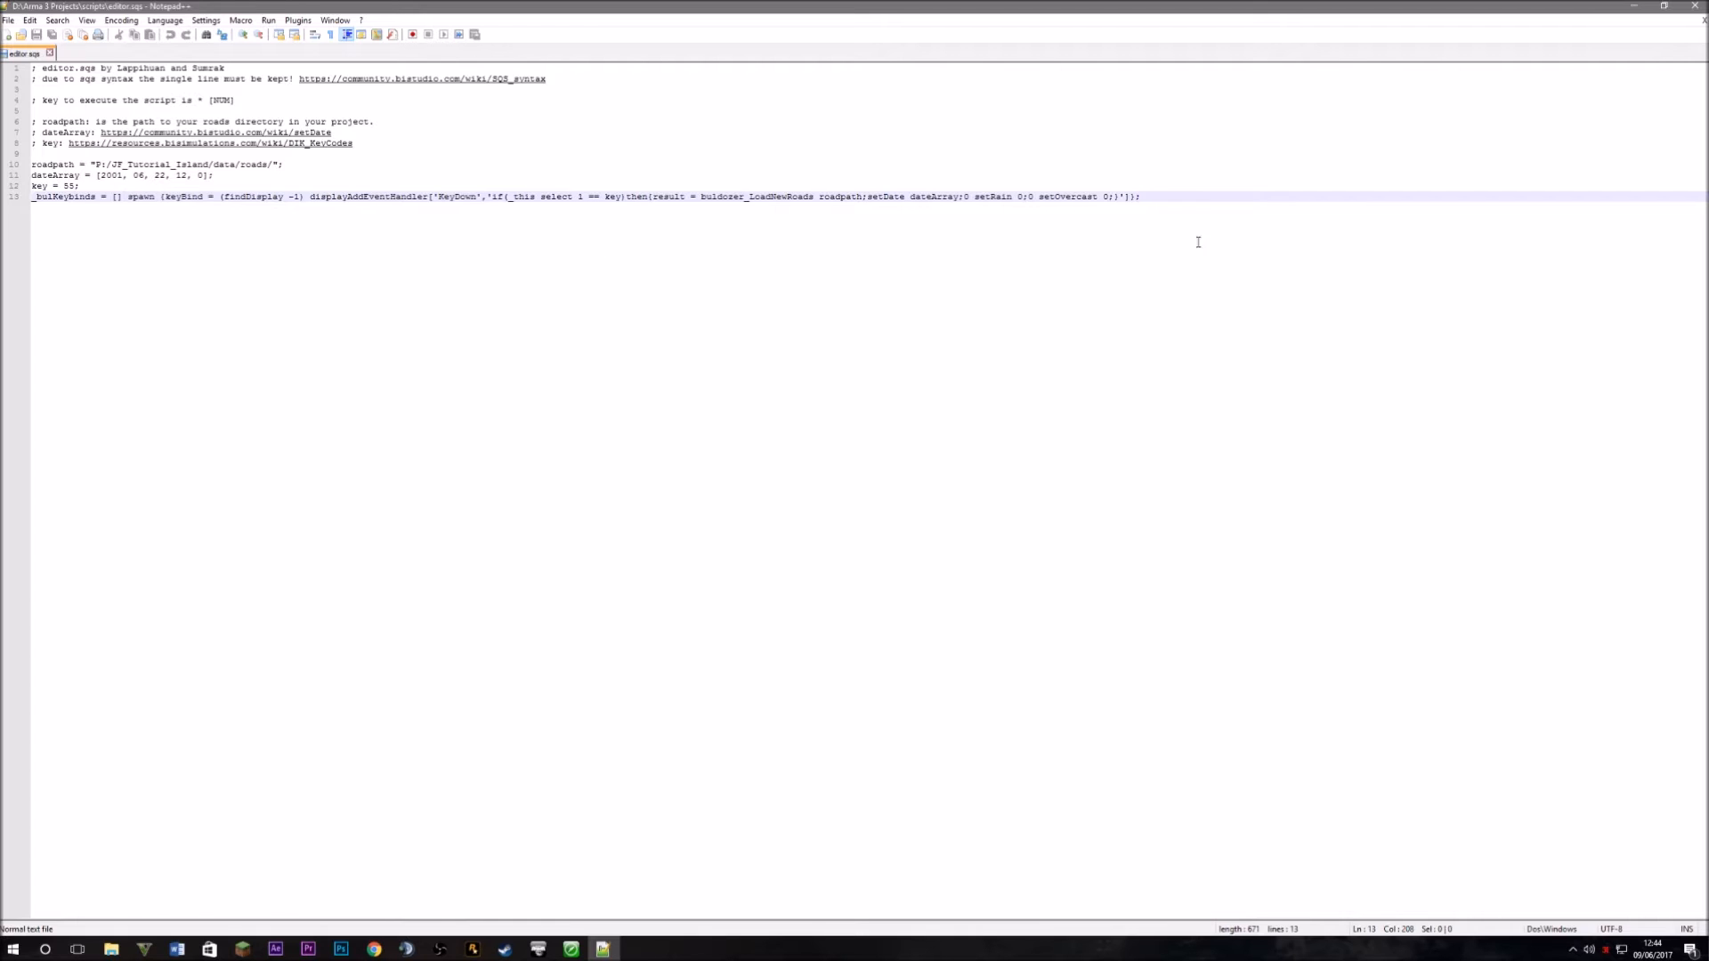
left_click(1189, 176)
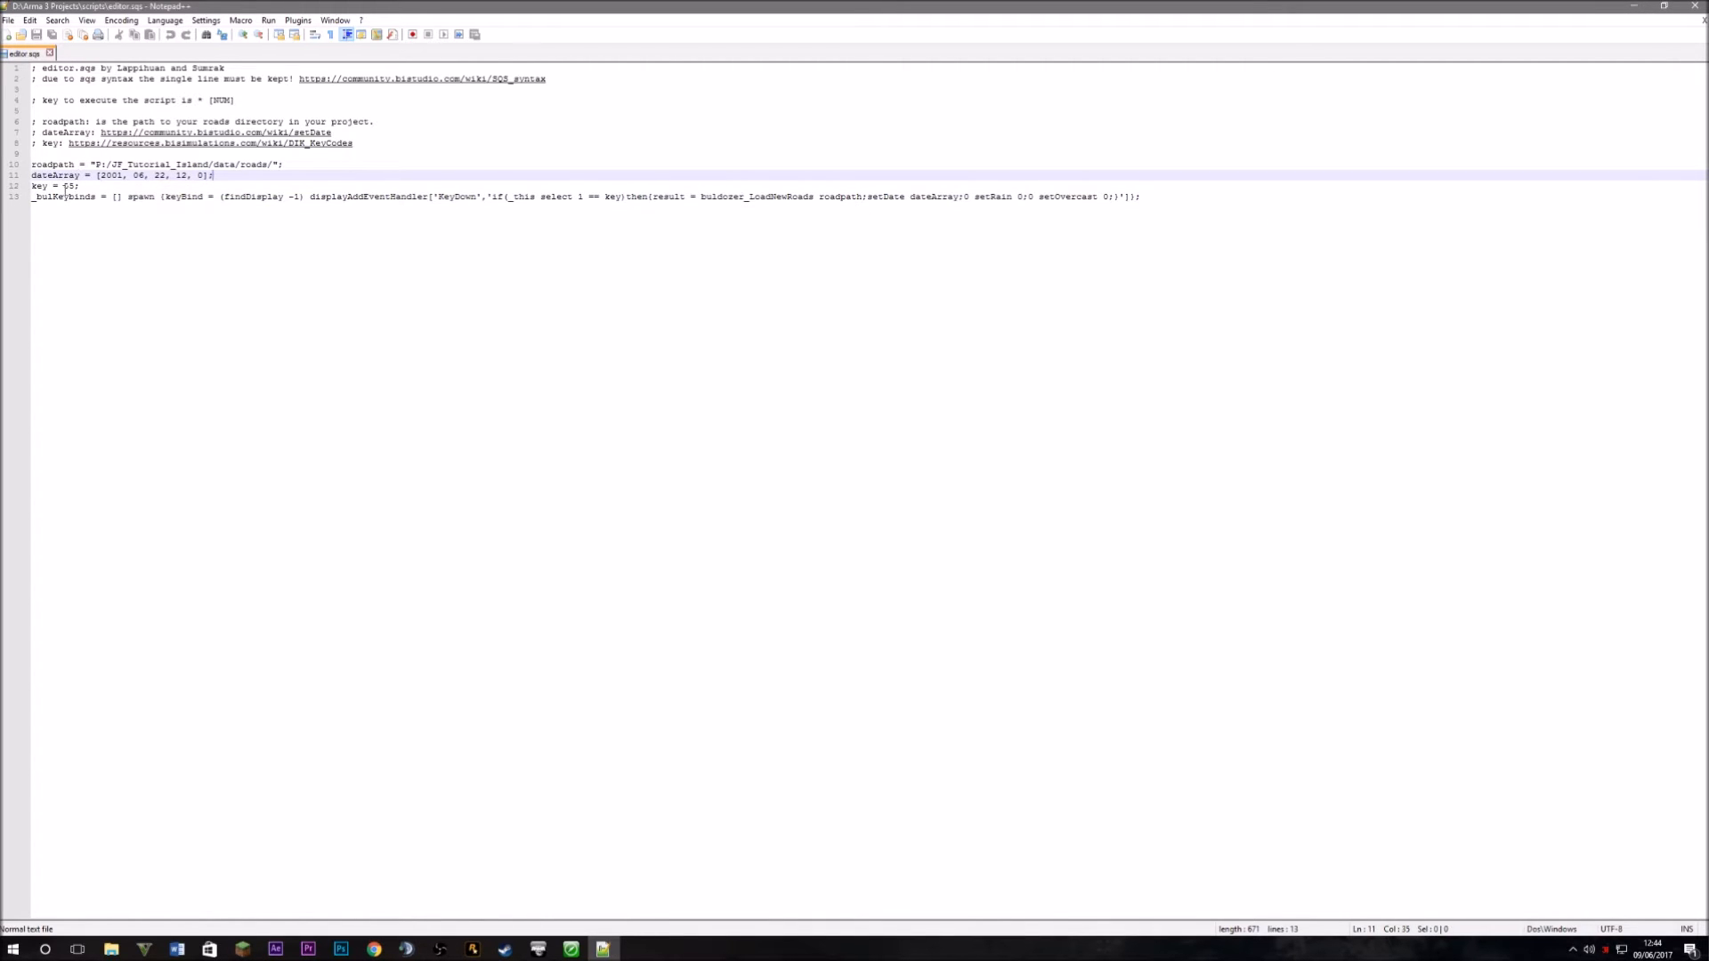
Check the key value in editor.sqs, close the file, and close Notepad++.
left_click_drag(64, 187, 69, 188)
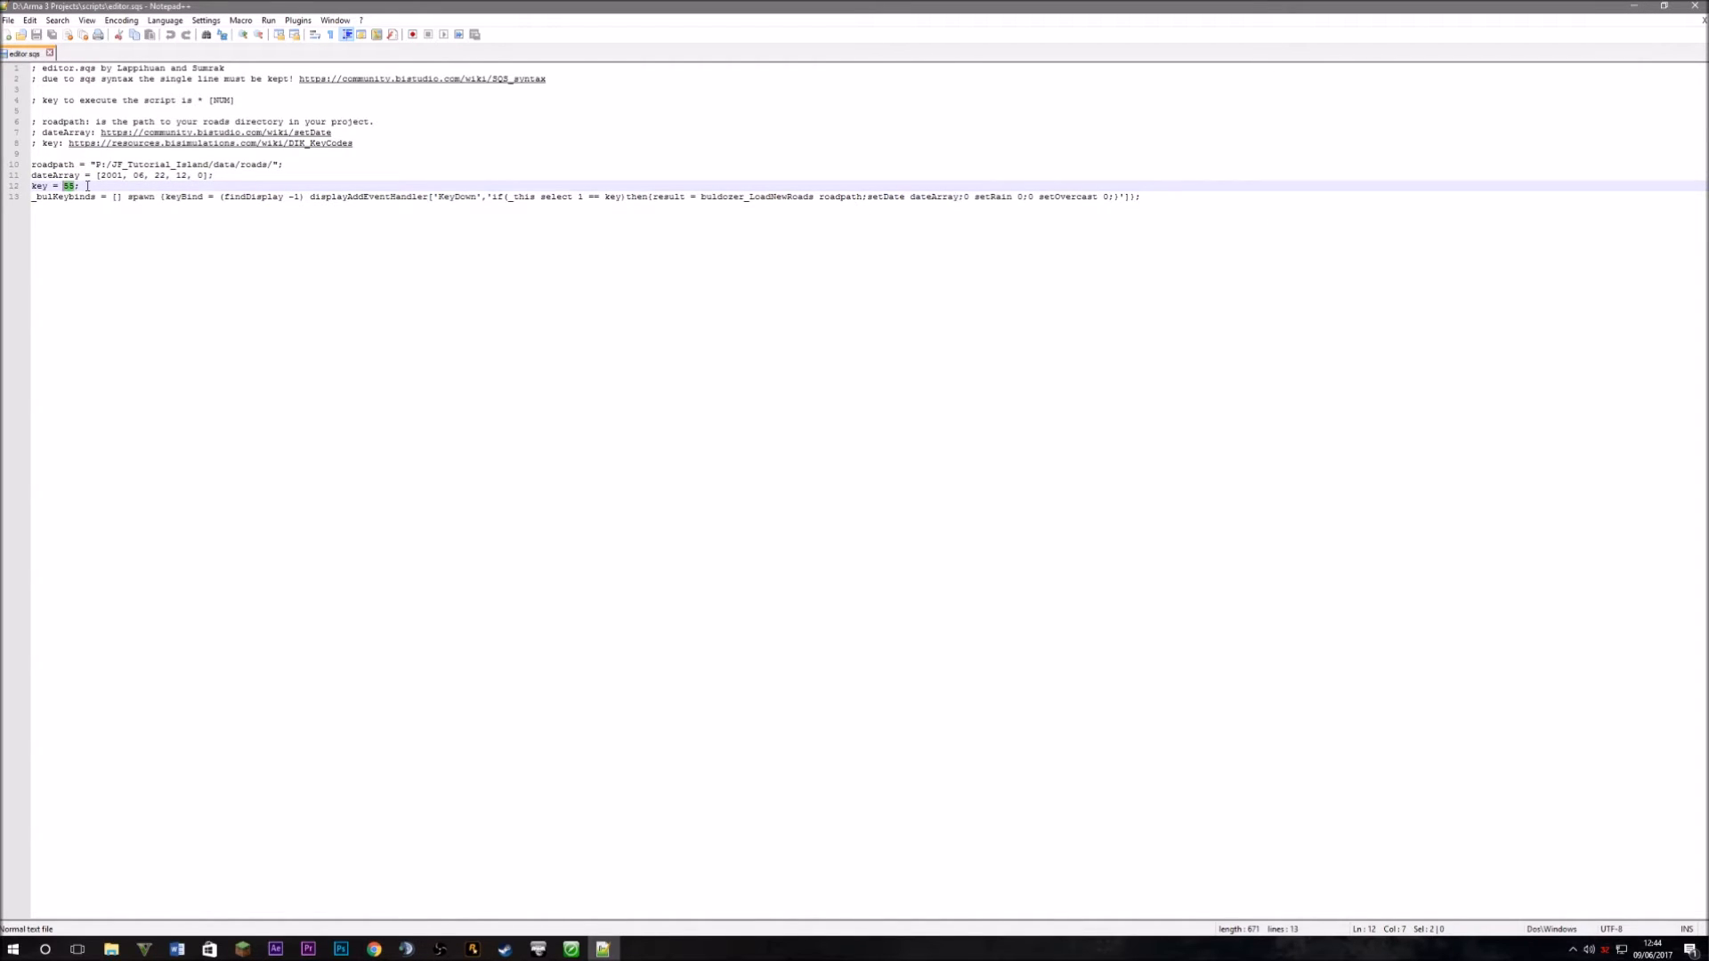
left_click(76, 187)
left_click(87, 186)
left_click(49, 55)
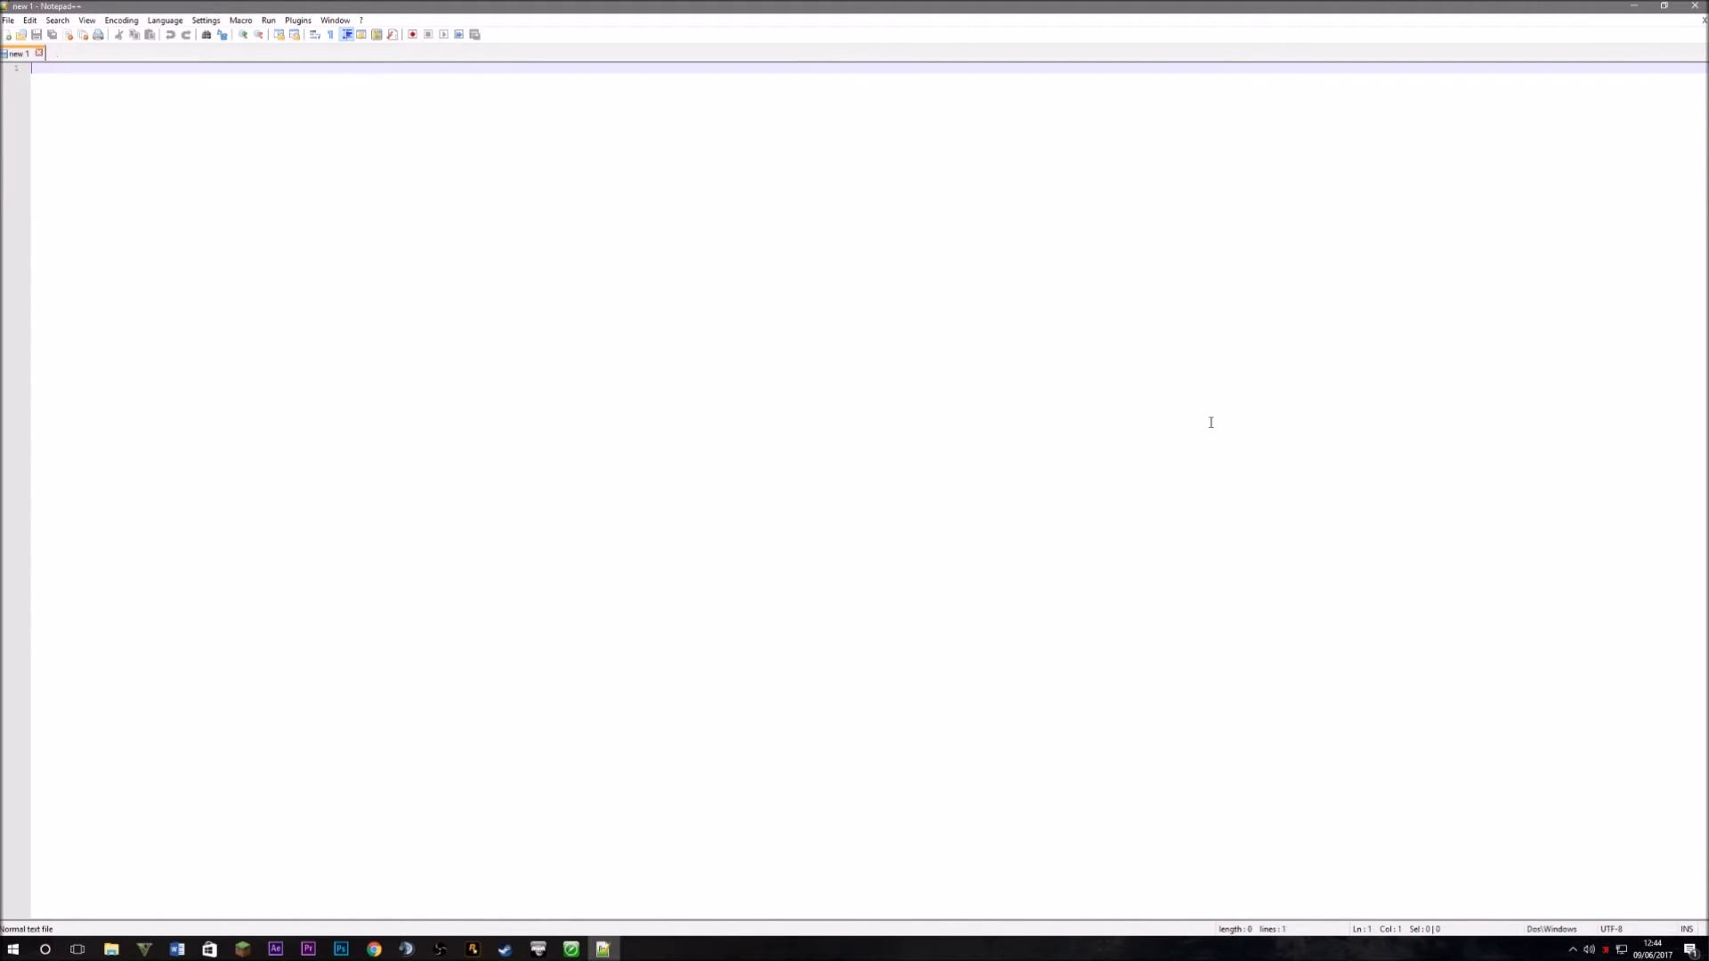
left_click(1695, 6)
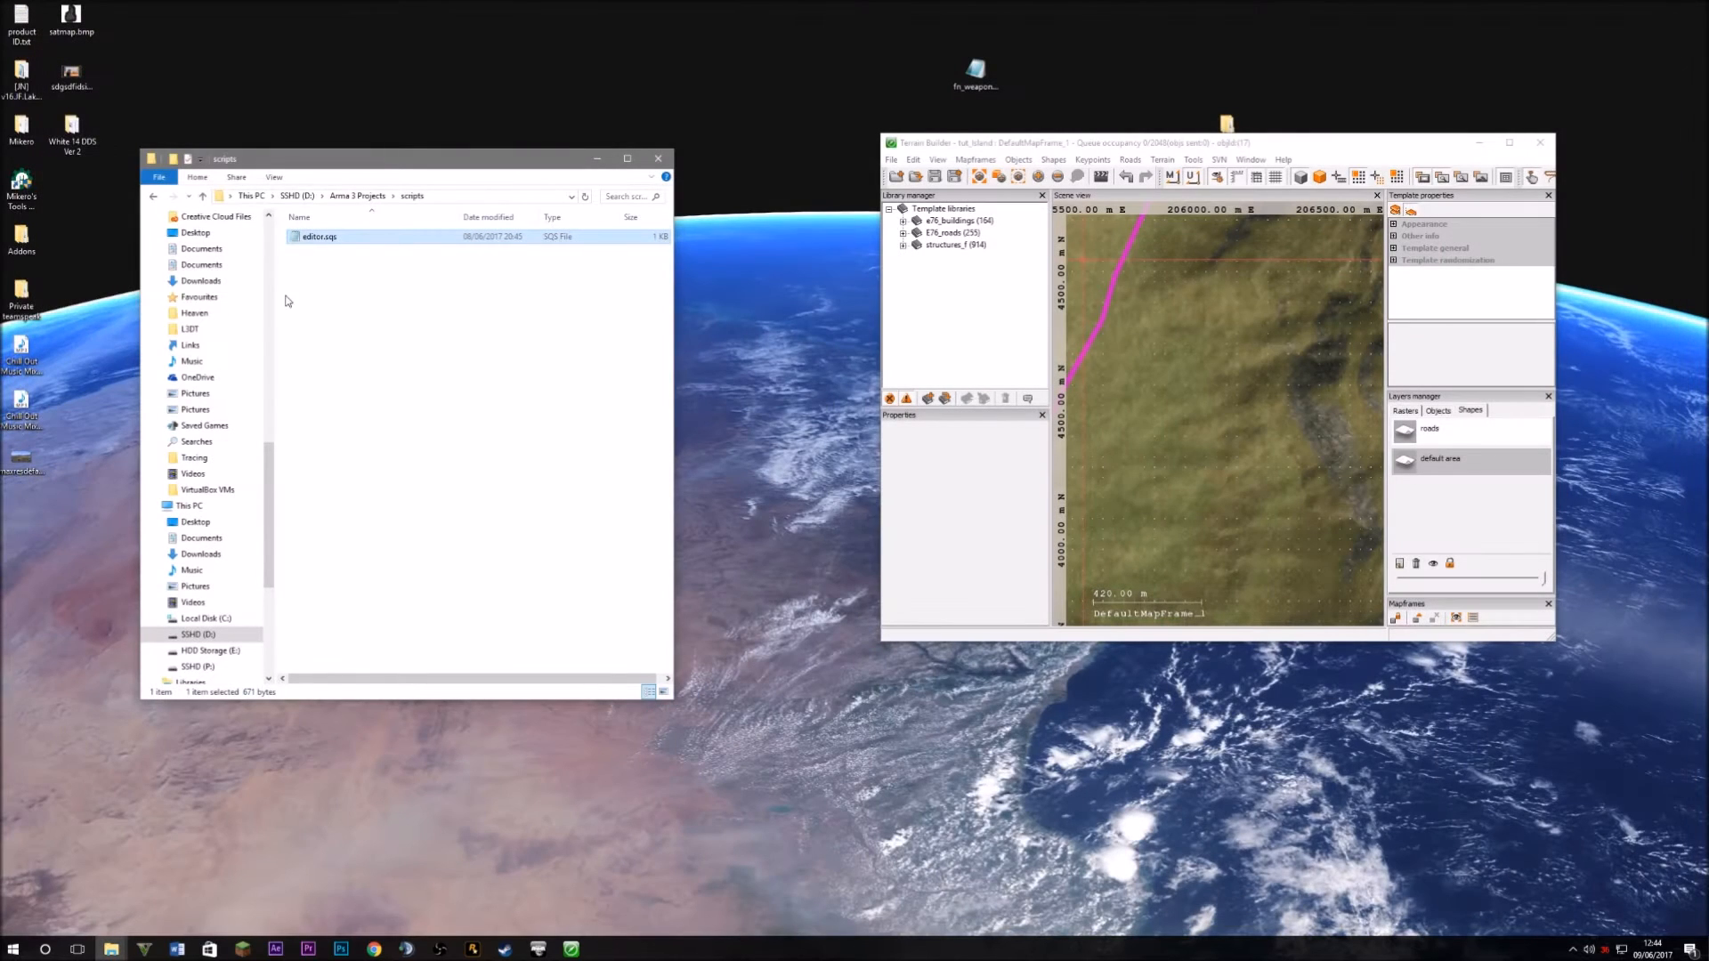
Reopen editor.sqs in Notepad, examine the roadpath line pointing to the project's roads folder, and close the file.
double_click(318, 238)
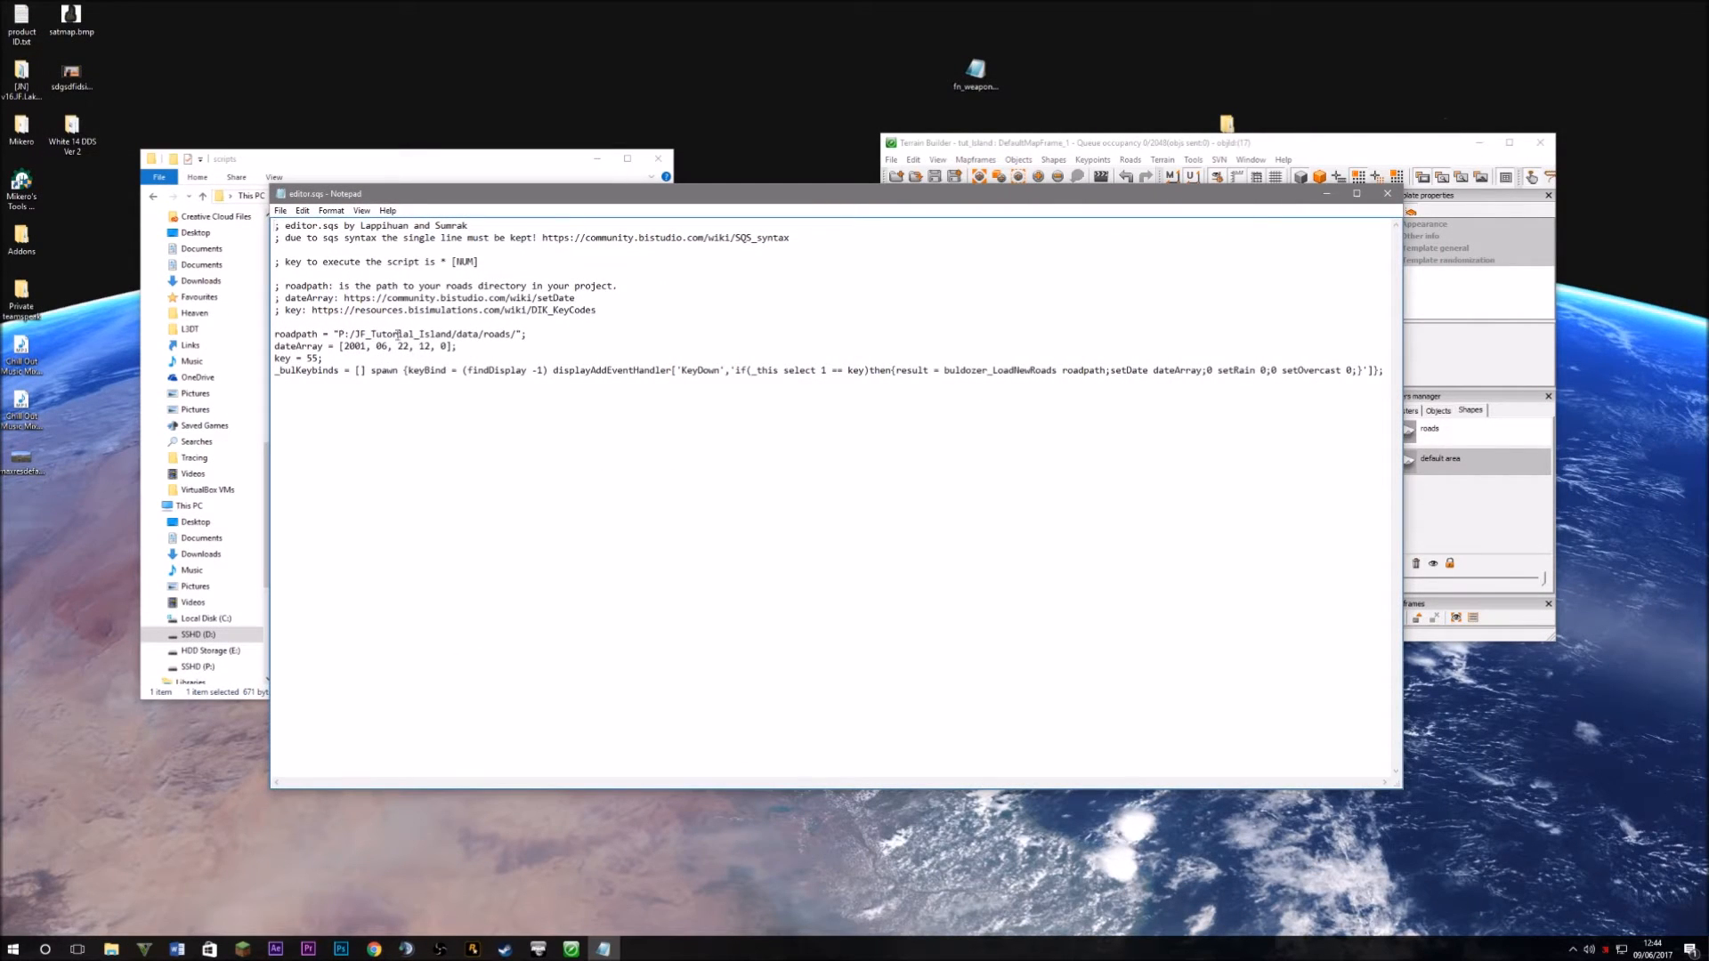
left_click_drag(346, 334, 514, 335)
left_click(514, 334)
left_click(470, 334)
left_click_drag(464, 336, 506, 334)
left_click(505, 333)
left_click_drag(381, 335, 274, 334)
left_click(534, 321)
left_click(1387, 193)
Maximize Terrain Builder and bring the Buldozer preview camera over the open terrain beside the road polyline.
left_click(1509, 143)
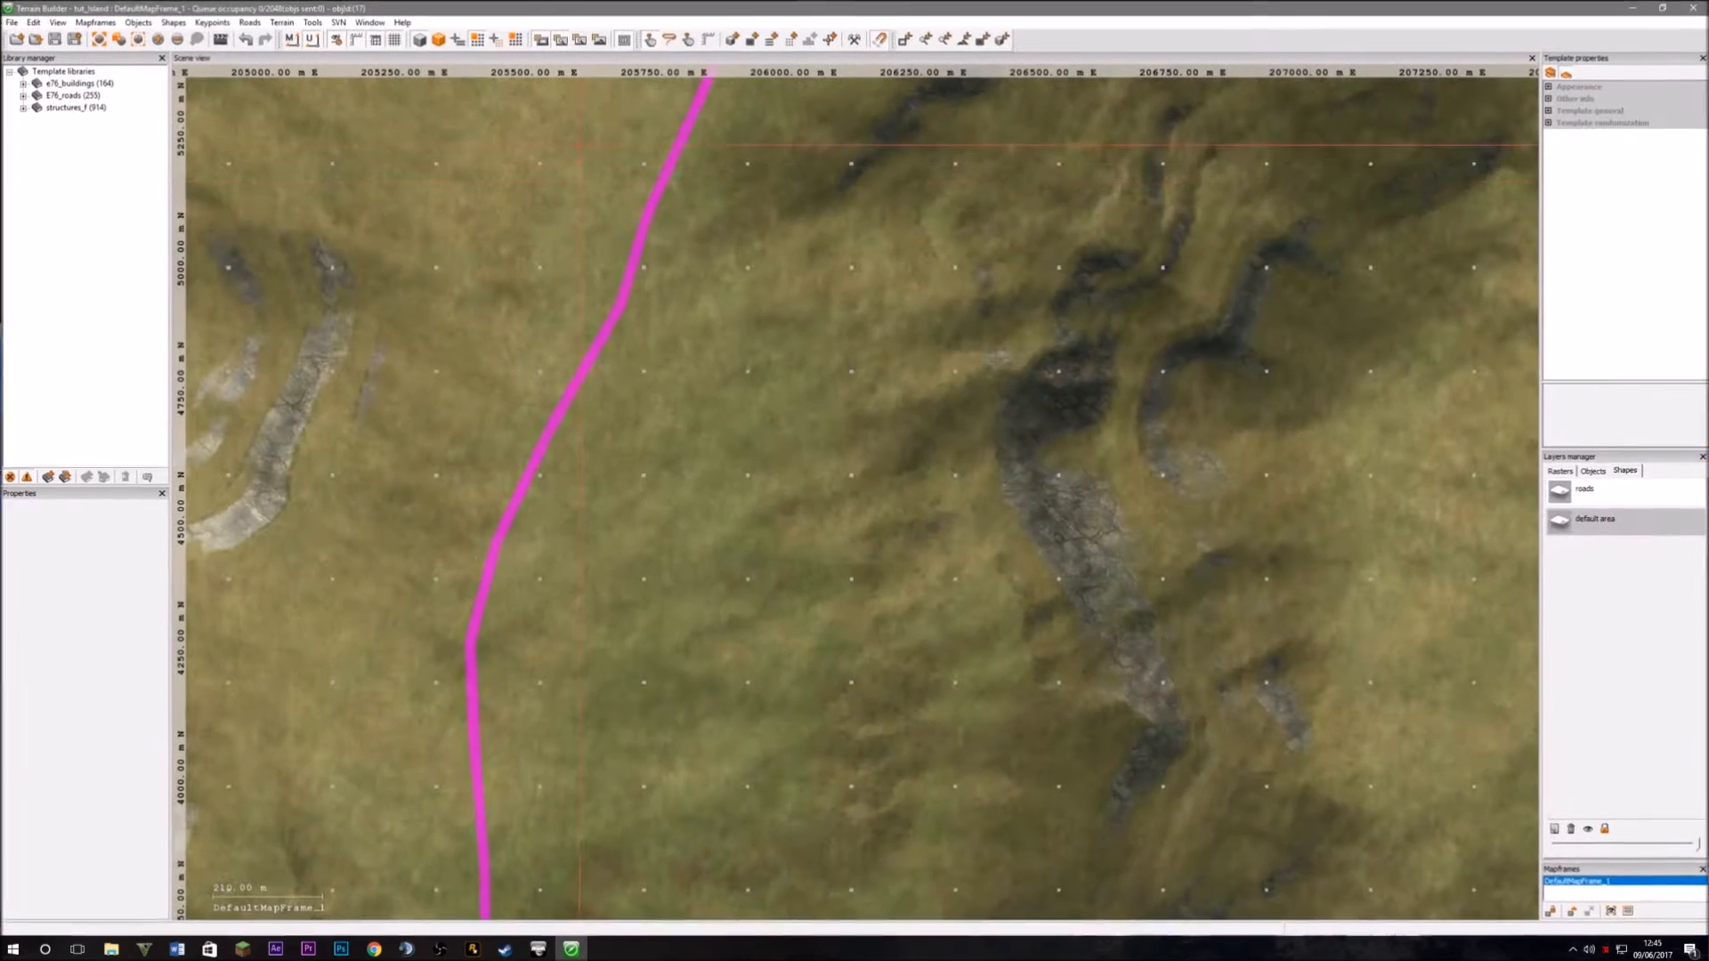
scroll(561, 460, "down", 11)
scroll(561, 443, "up", 10)
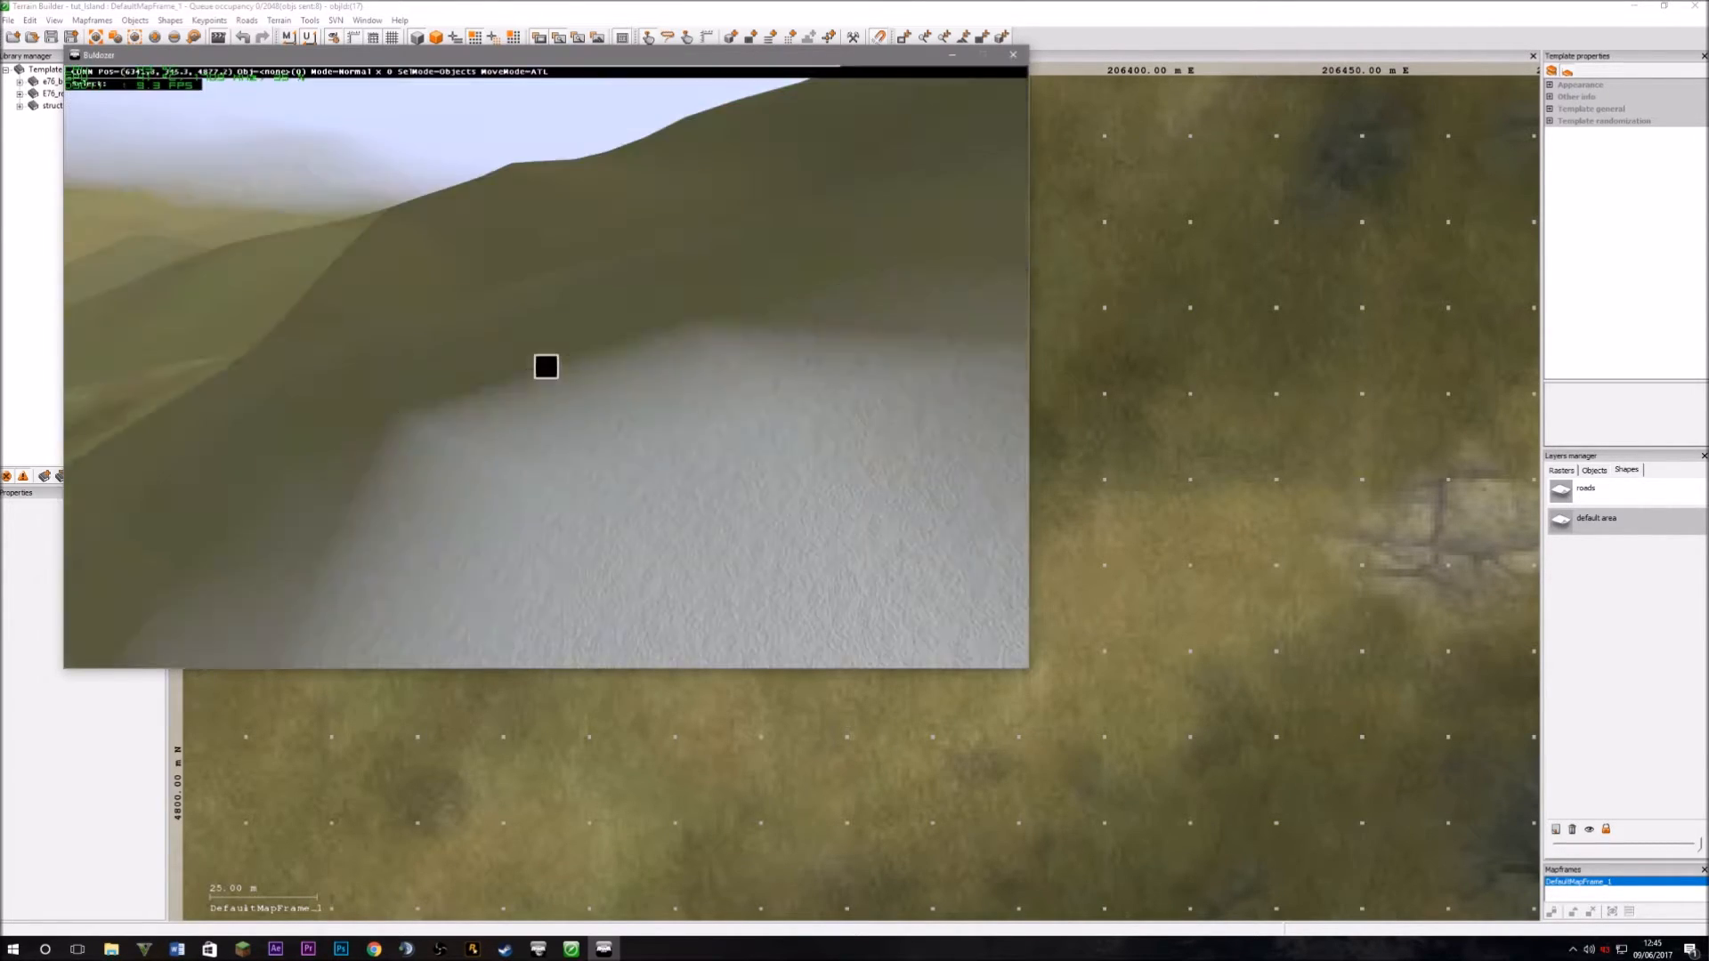
key("a")
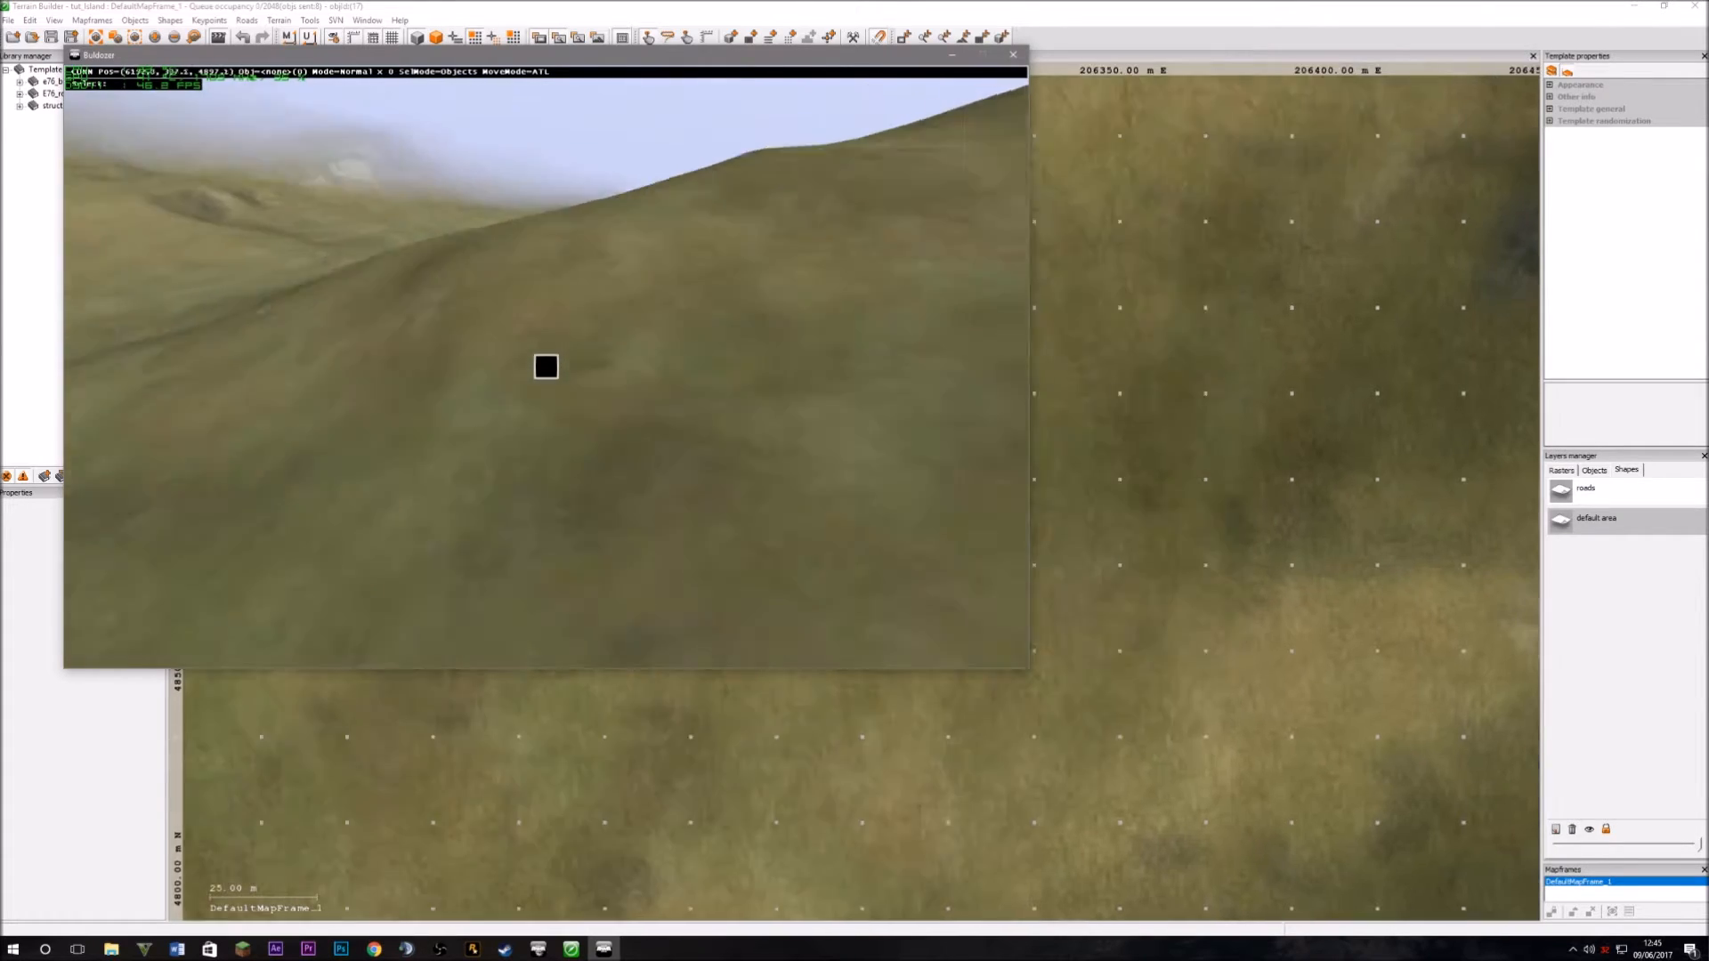
Return to Terrain Builder and select the usC_4Lanes_25 template in the E76_roads library.
key("alt+Tab")
scroll(988, 455, "down", 6)
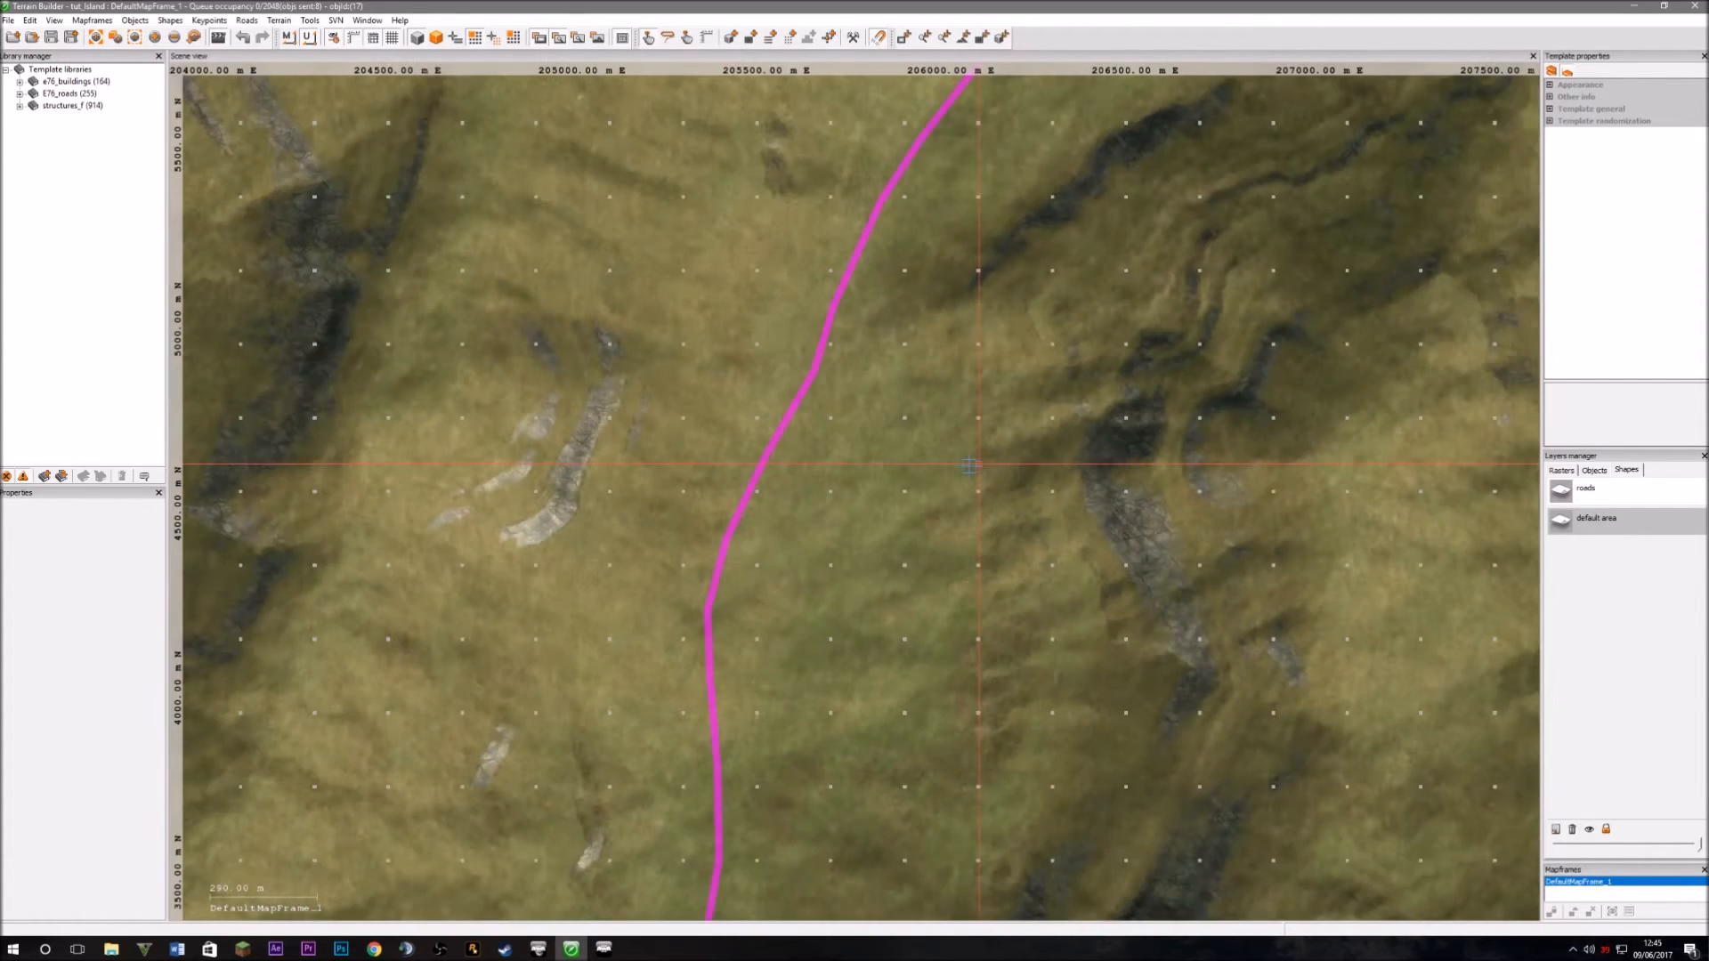
left_click(19, 93)
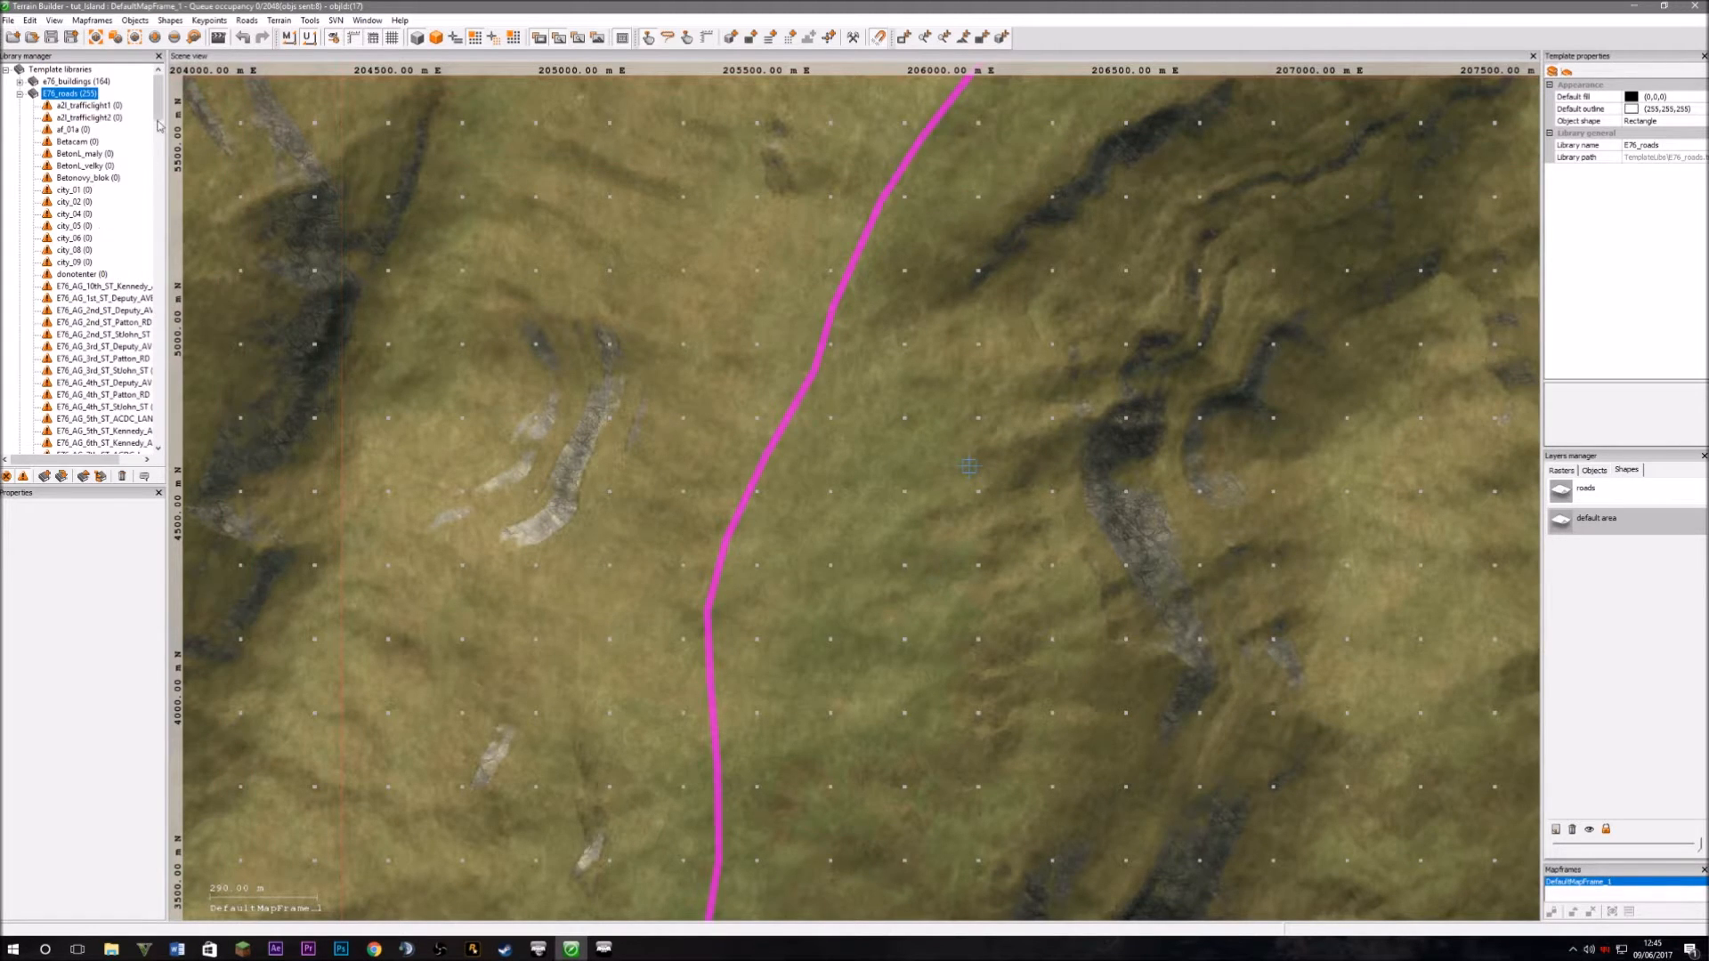
scroll(84, 299, "down", 20)
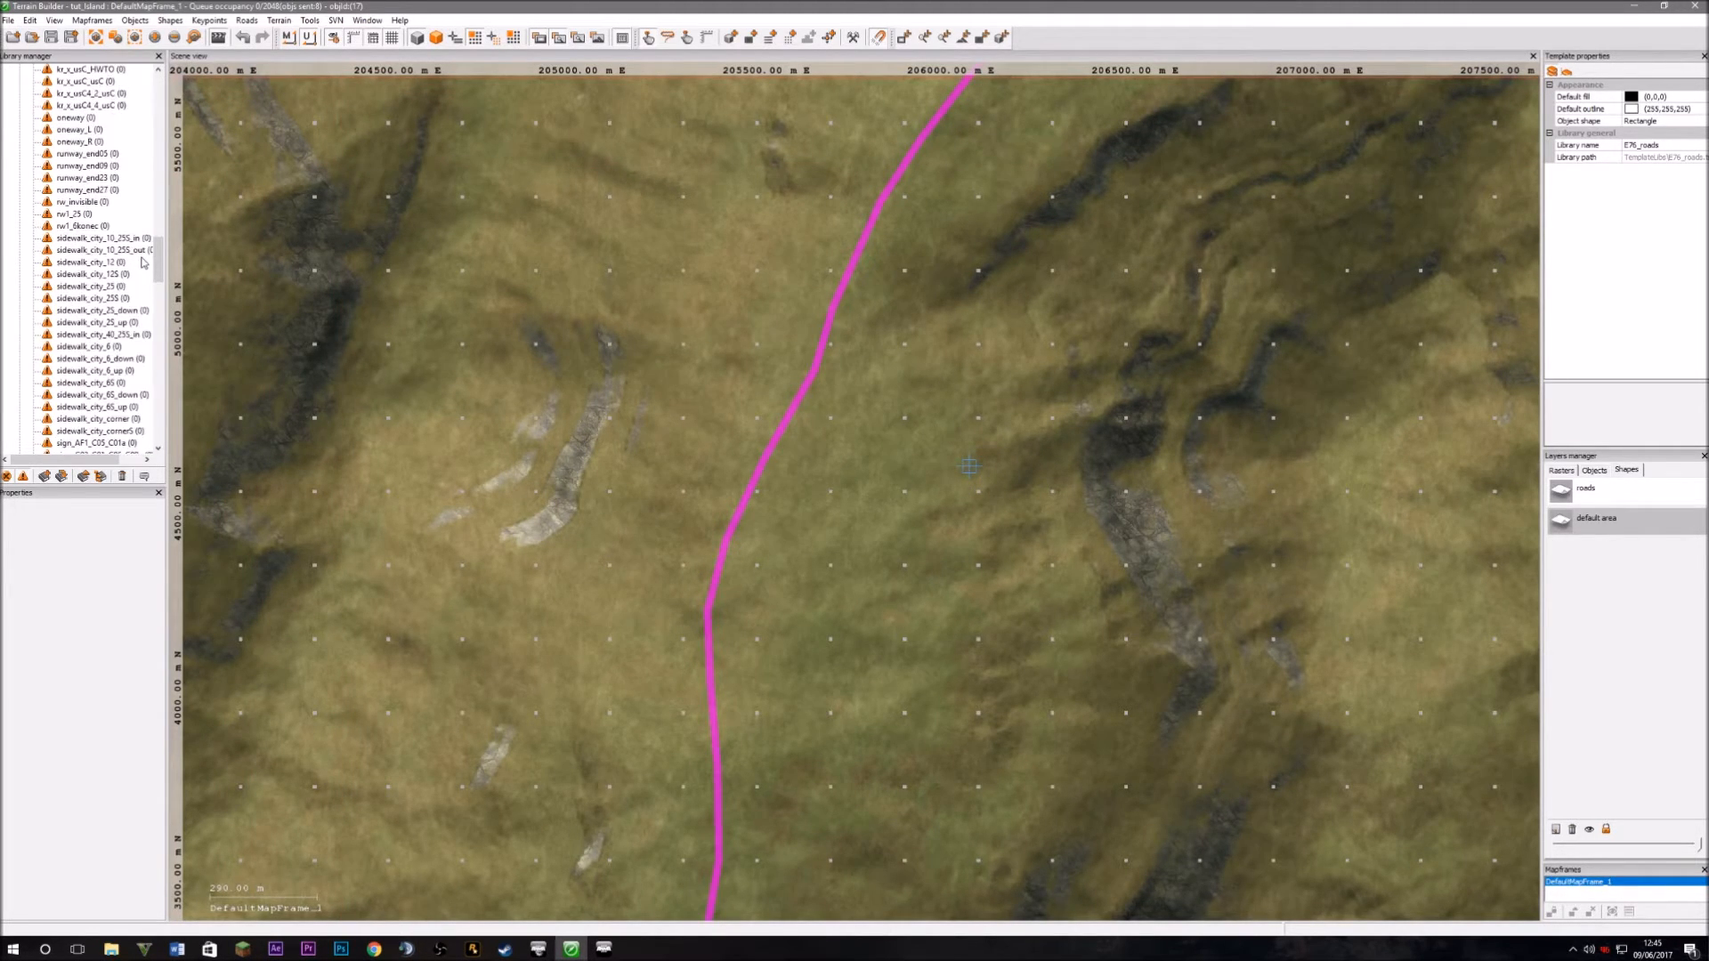
scroll(142, 262, "down", 15)
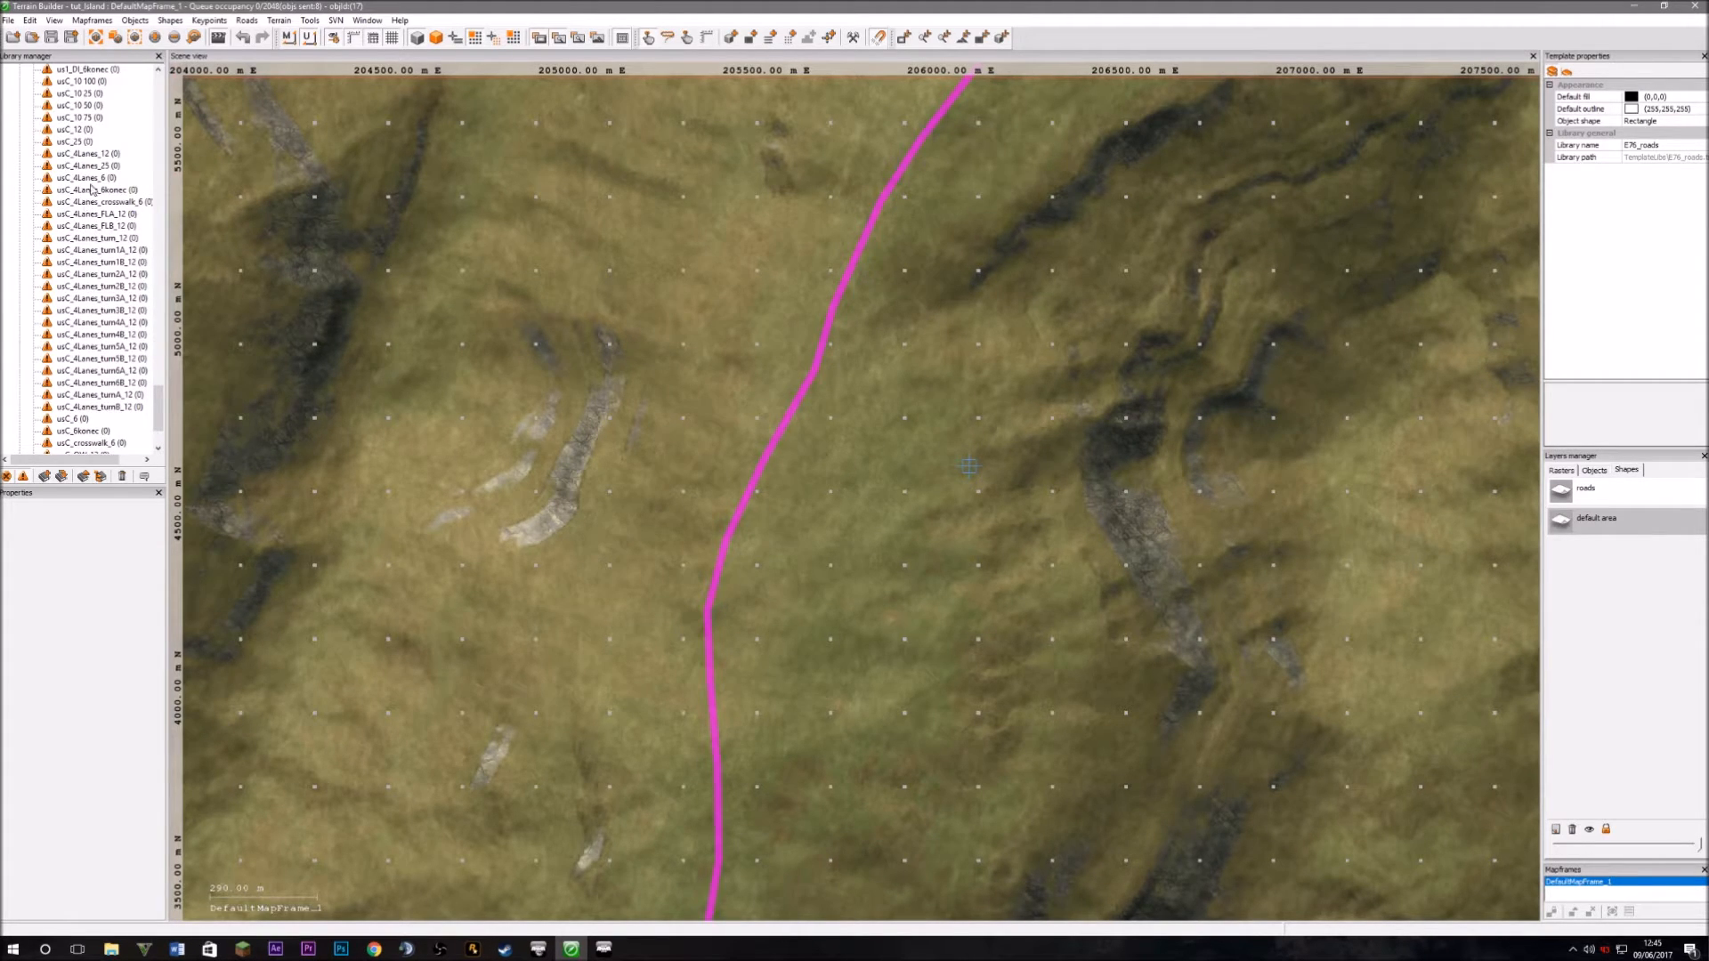
left_click(100, 169)
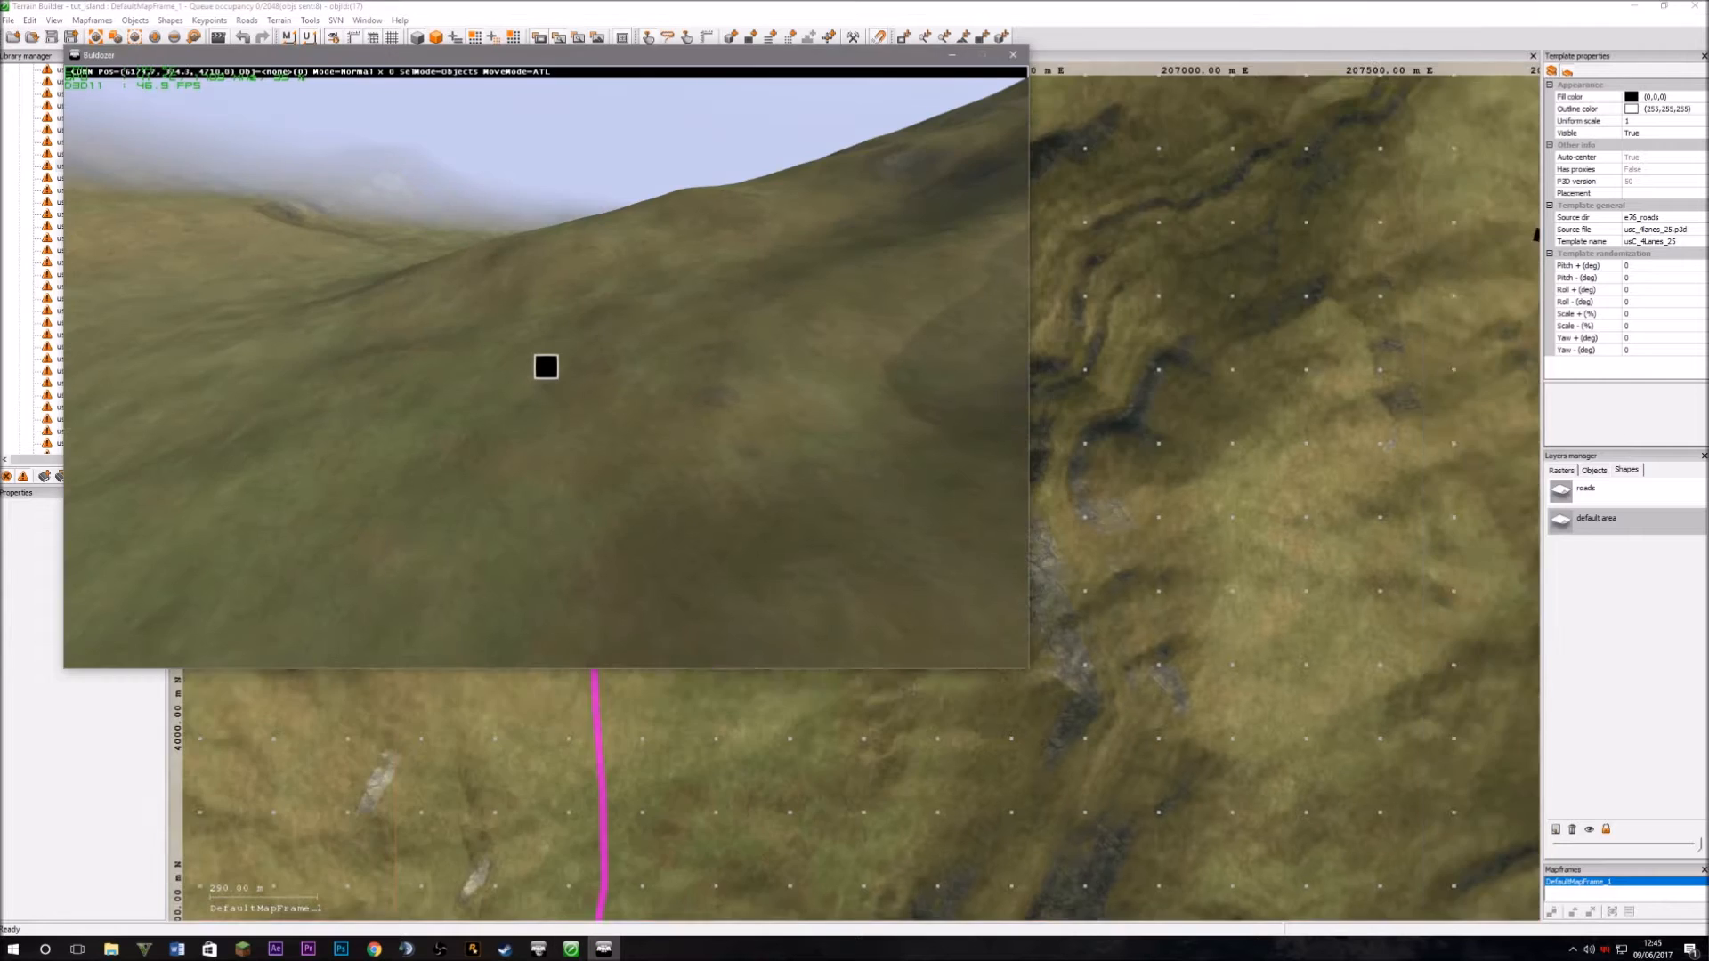
Insert four usC_4Lanes_25 road segments on the grass in Buldozer, line them up end to end, and clear the selection.
key("Insert")
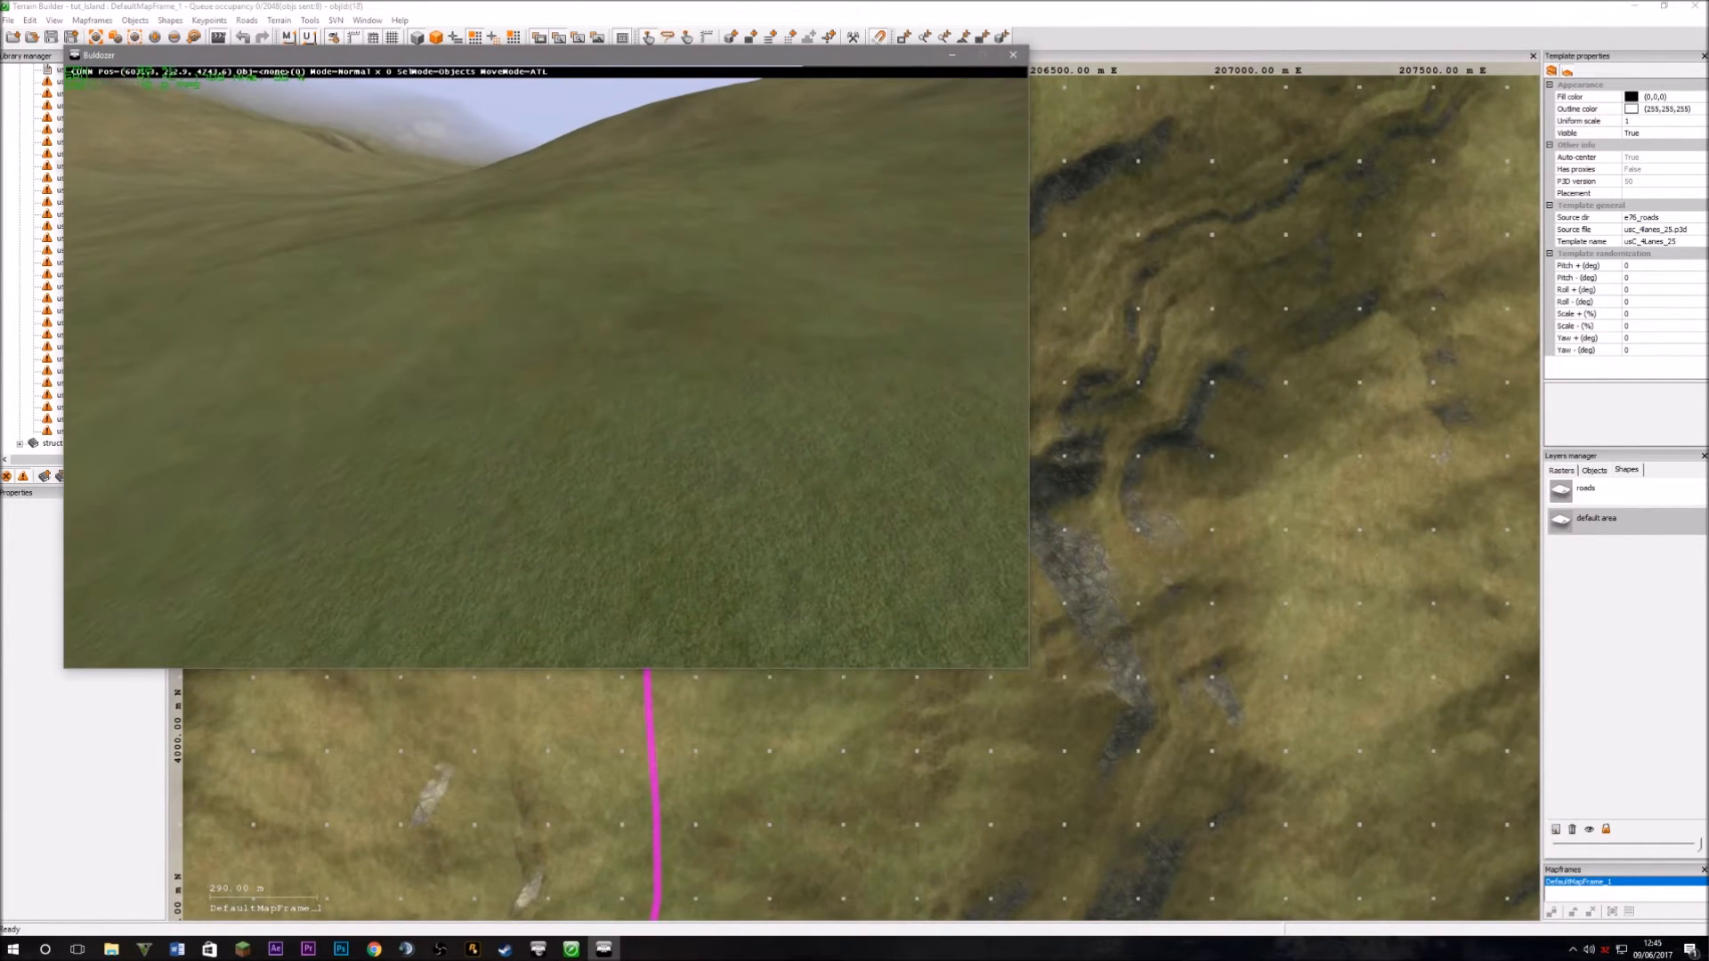
key("Insert")
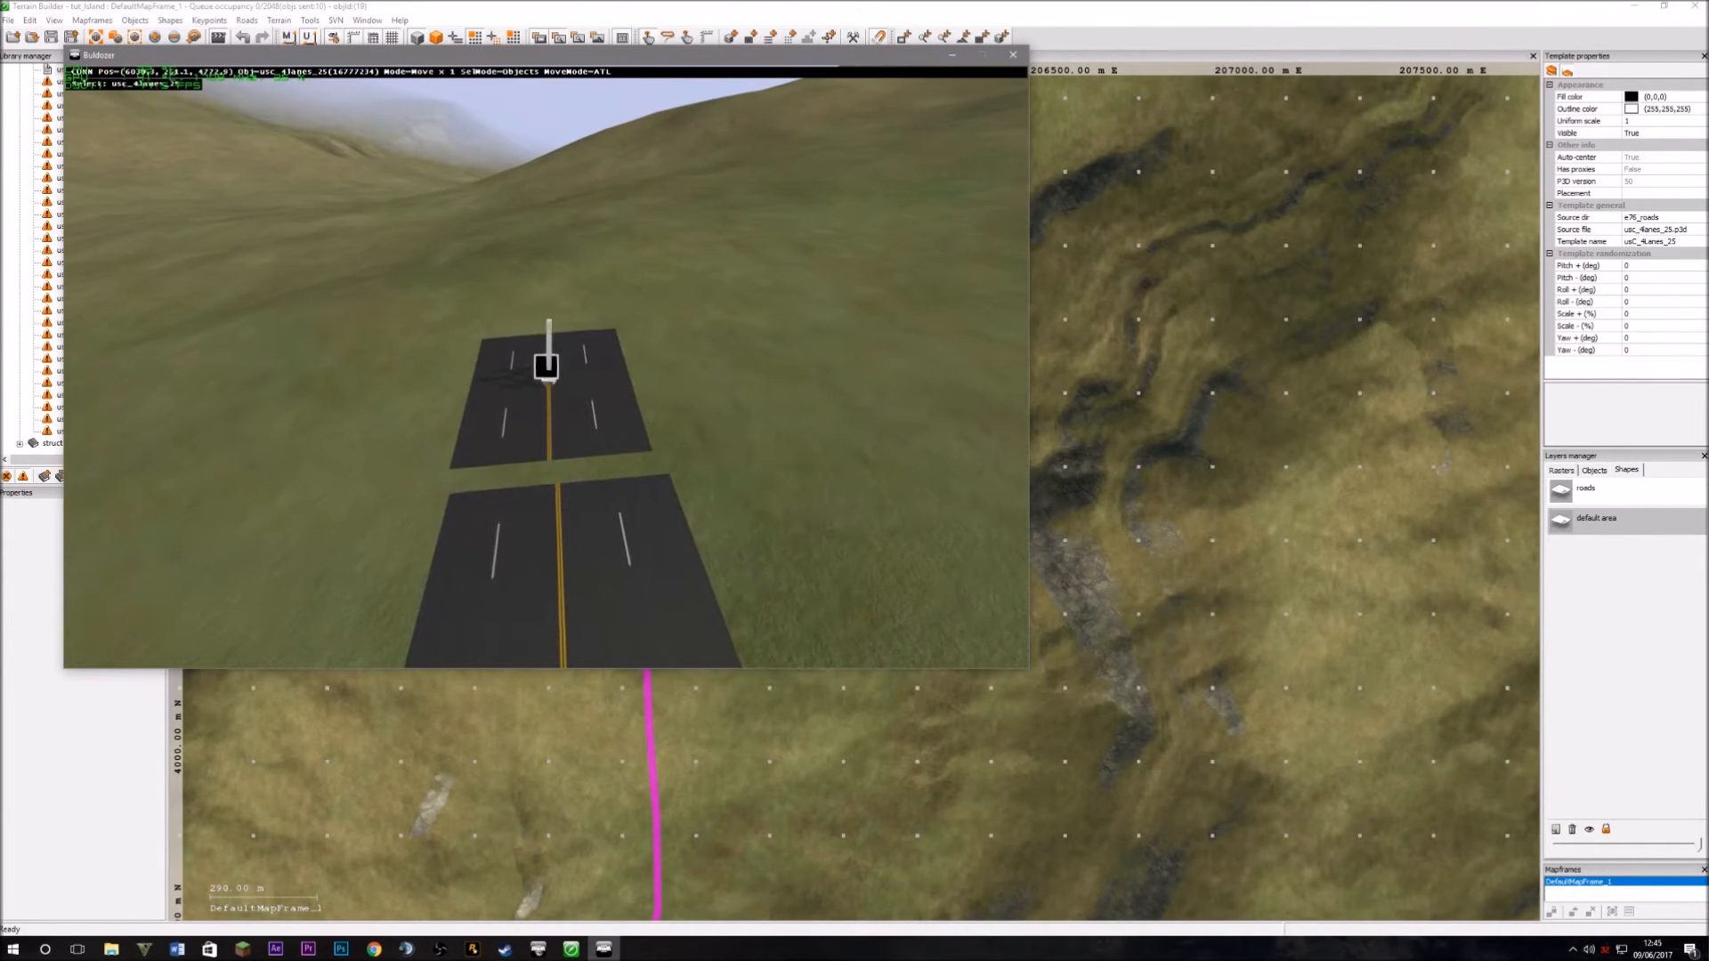
left_click_drag(546, 367, 546, 367)
key("Insert")
key("Insert")
key("s")
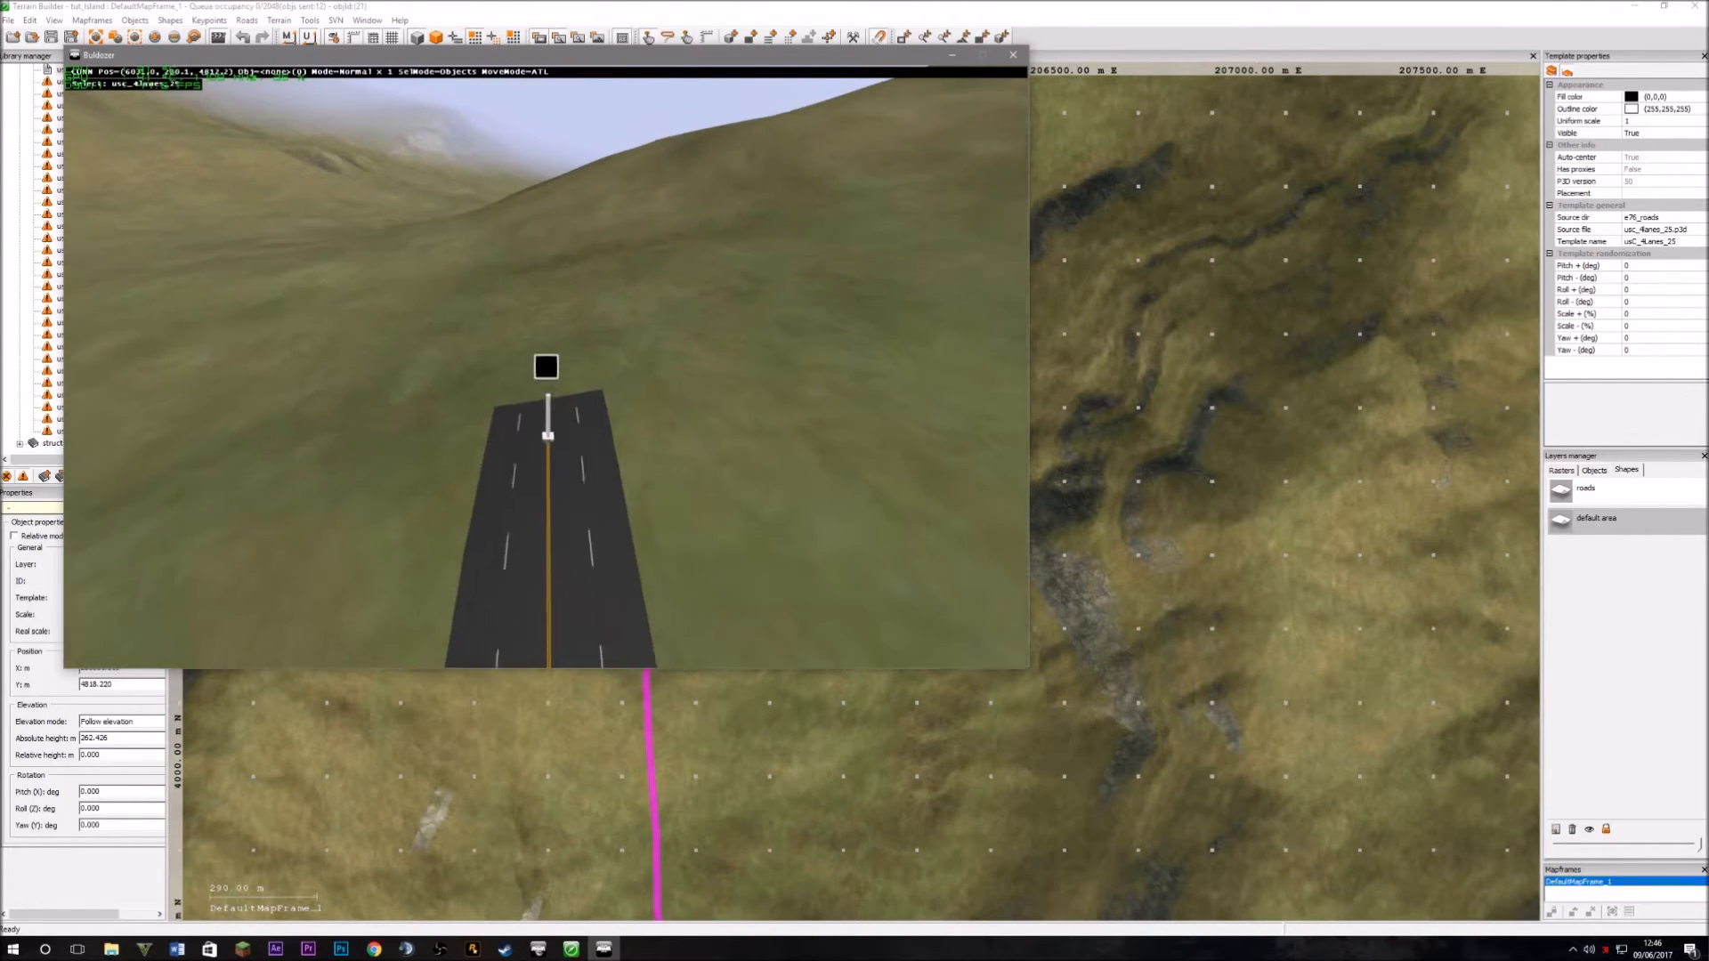
key("space")
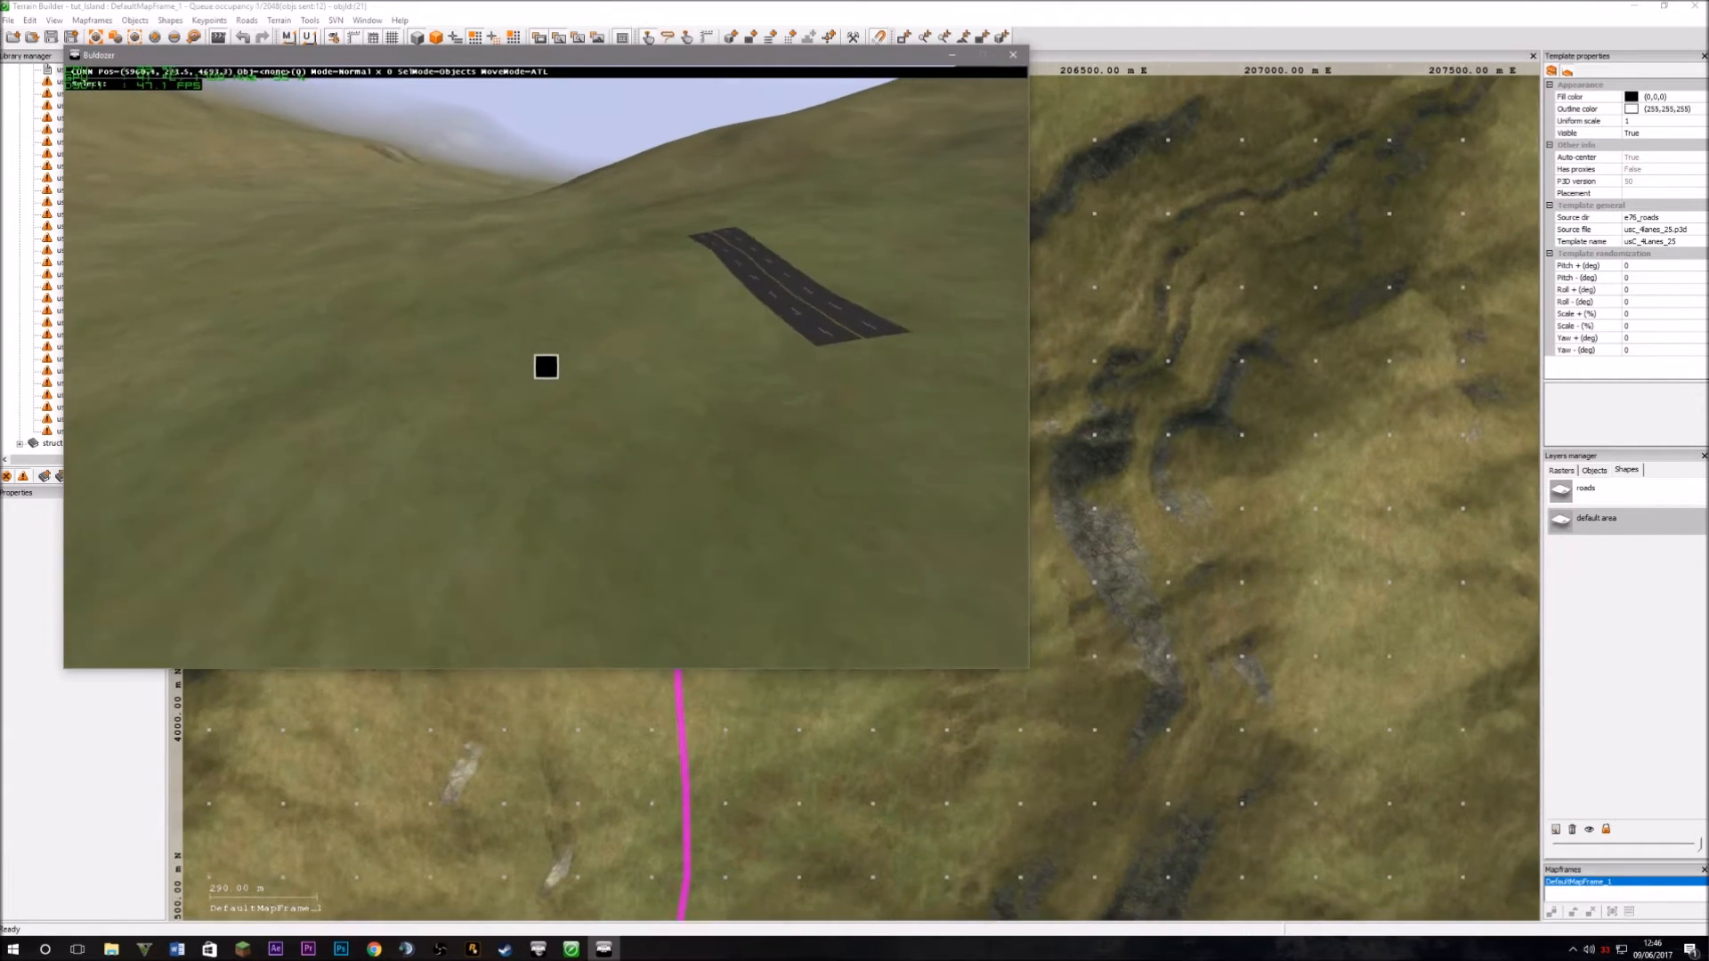
Look over the placed four-lane segments in Buldozer and compare them with the road polyline on the Terrain Builder map.
key("w")
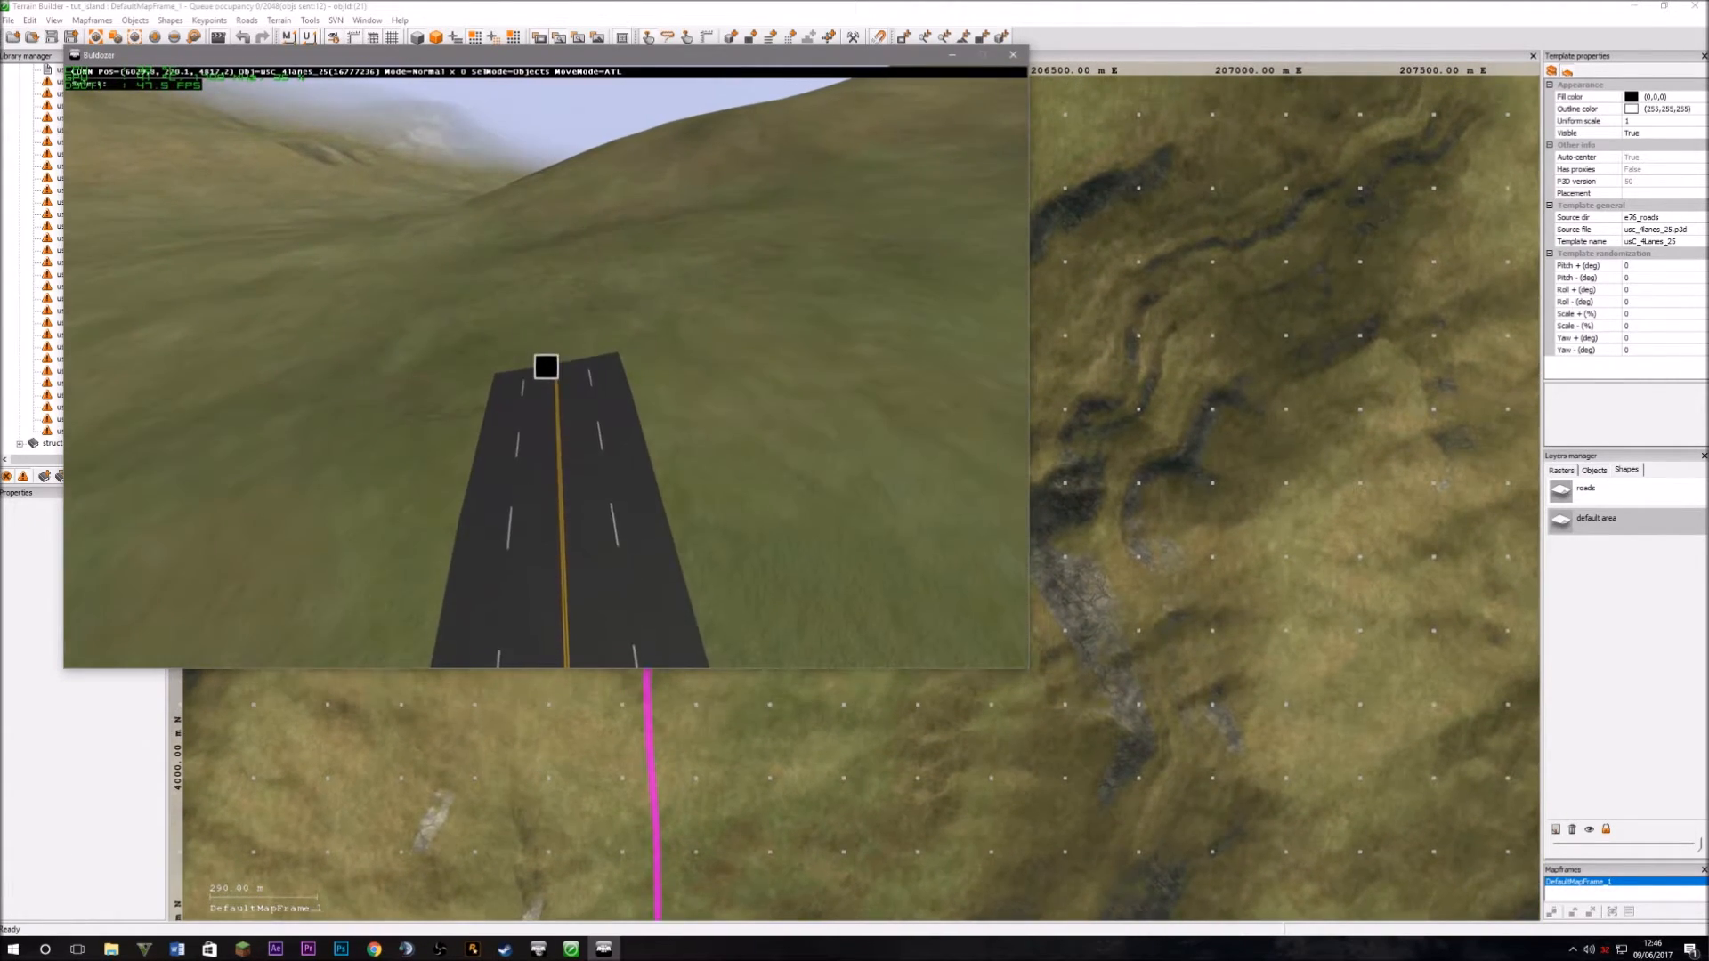
key("alt+Tab")
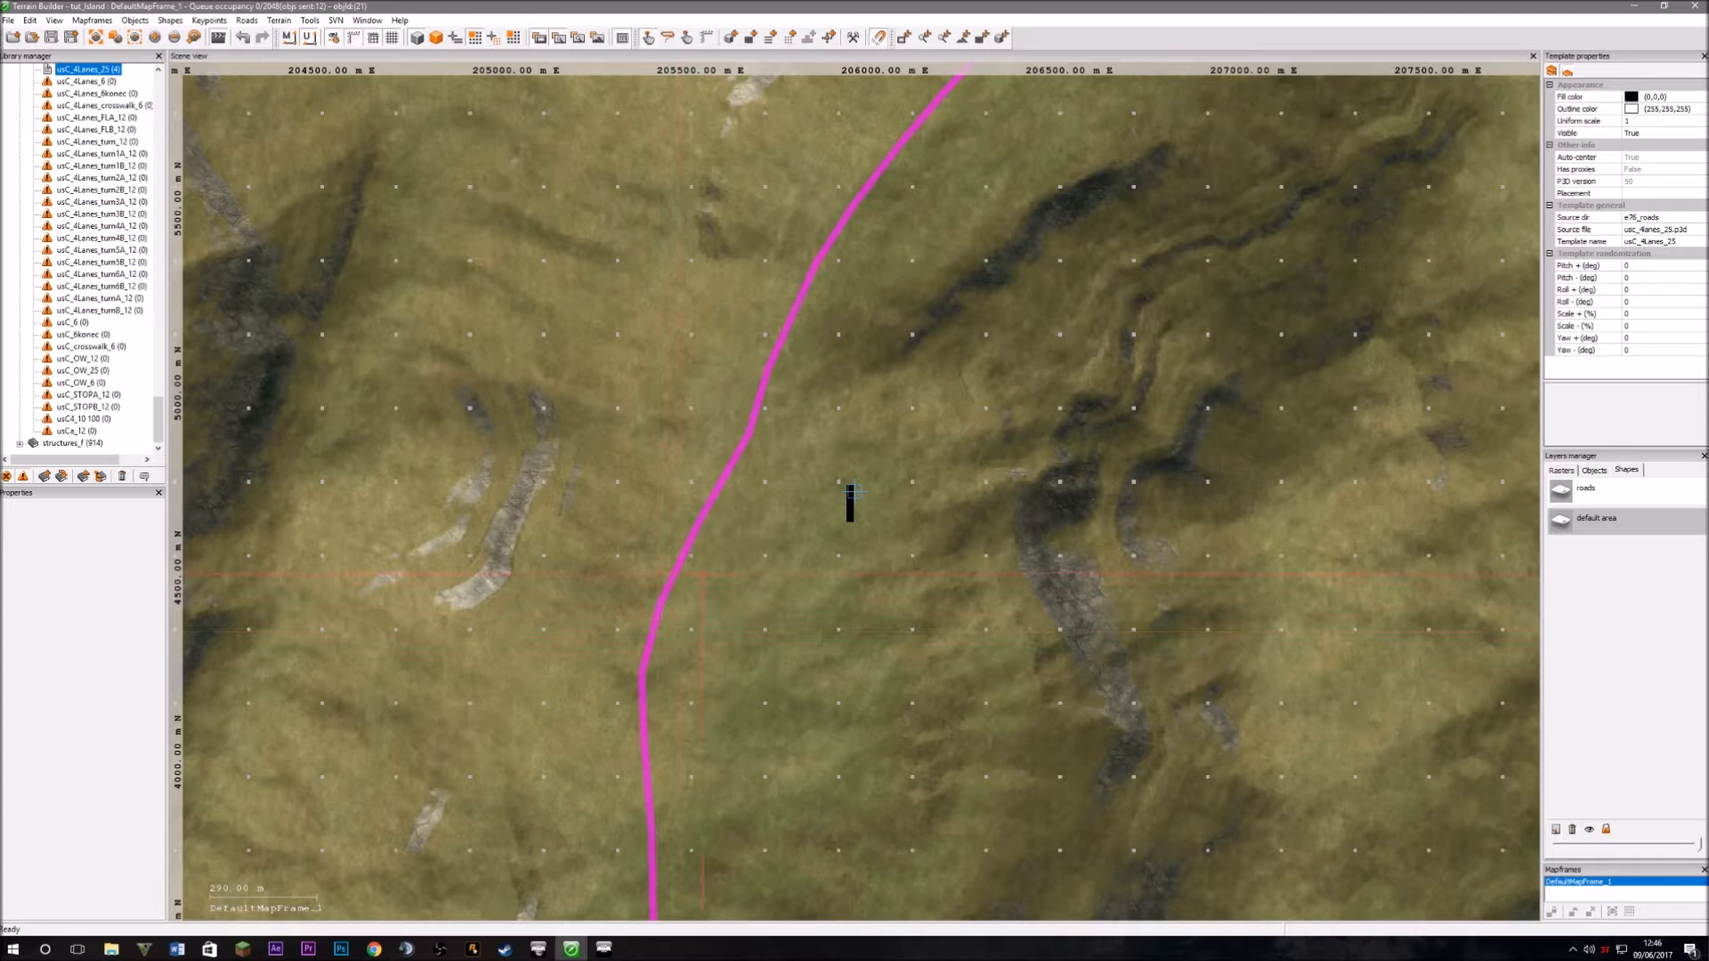
middle_click_drag(796, 372, 519, 812)
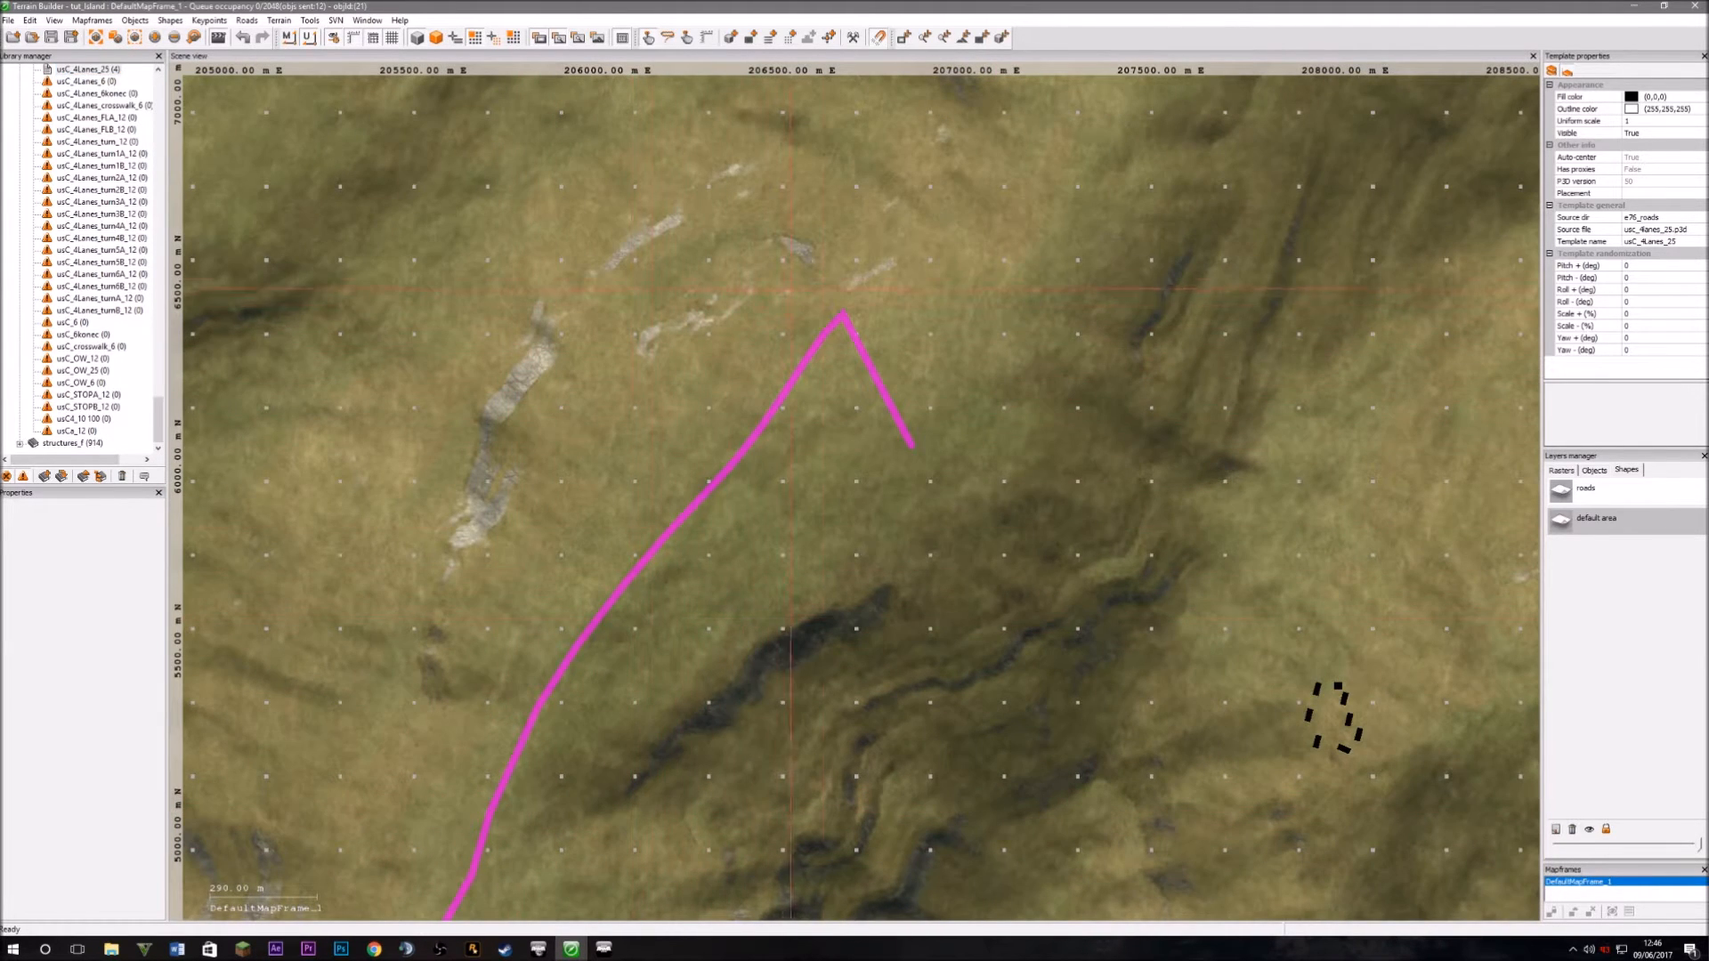
Switch back to Buldozer and follow the shapefile road across the terrain up to its sharp bend.
left_click(604, 949)
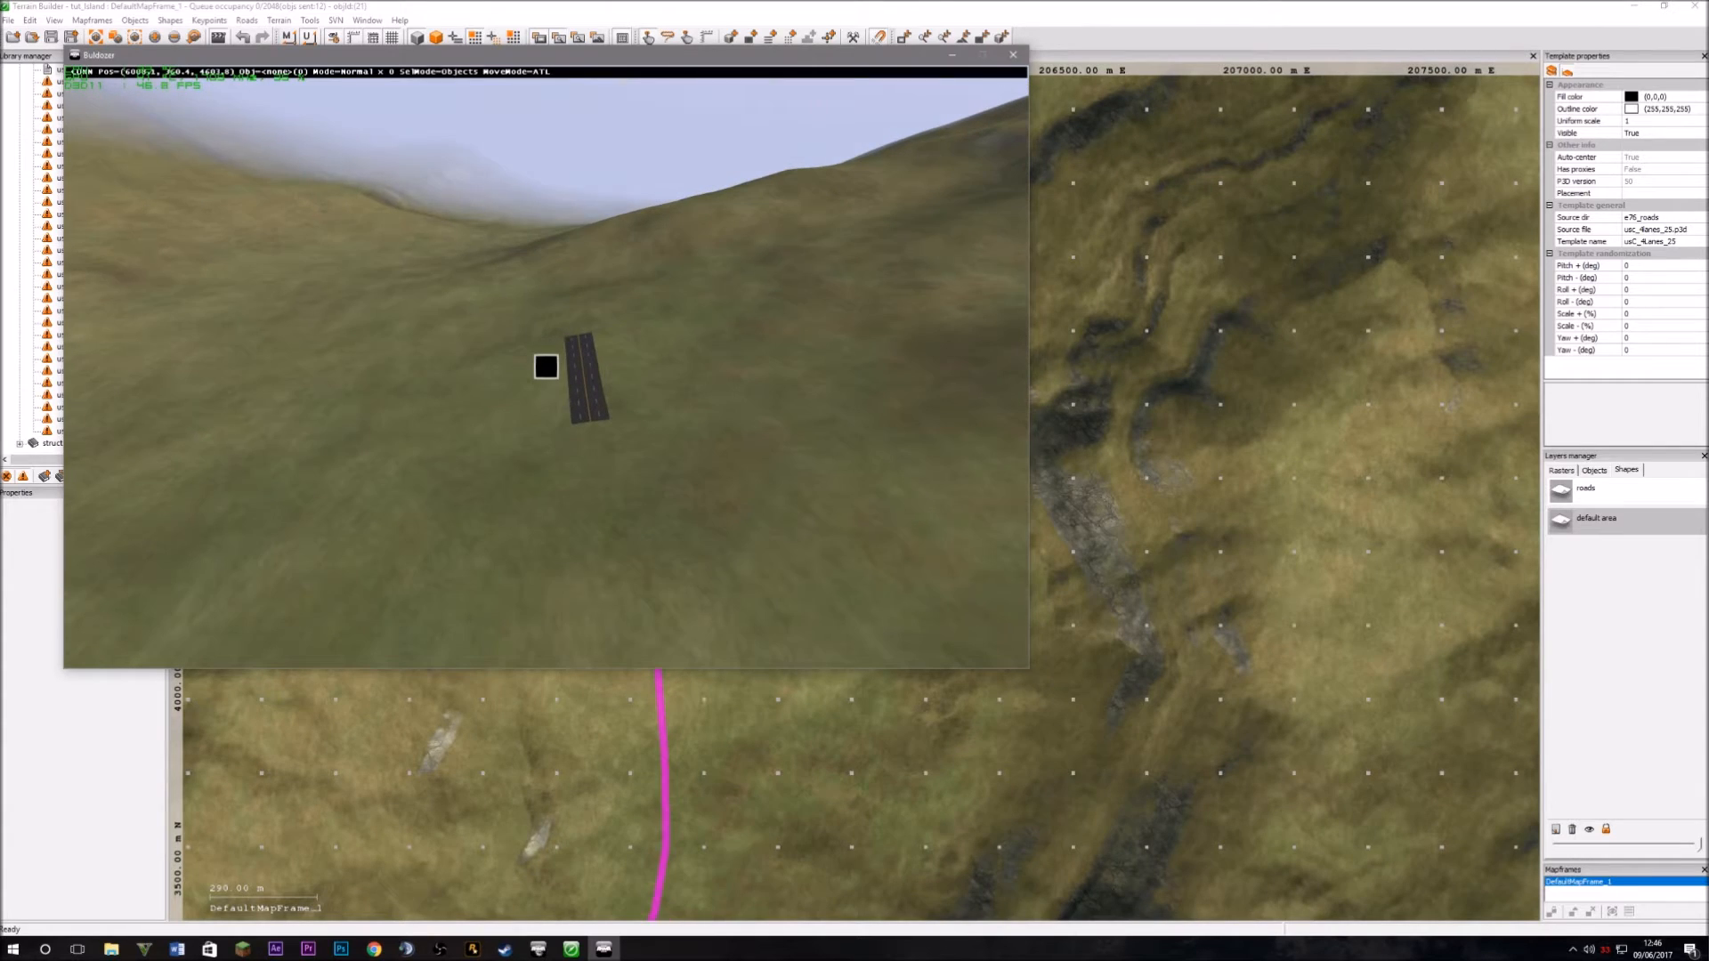
key("a")
key("s")
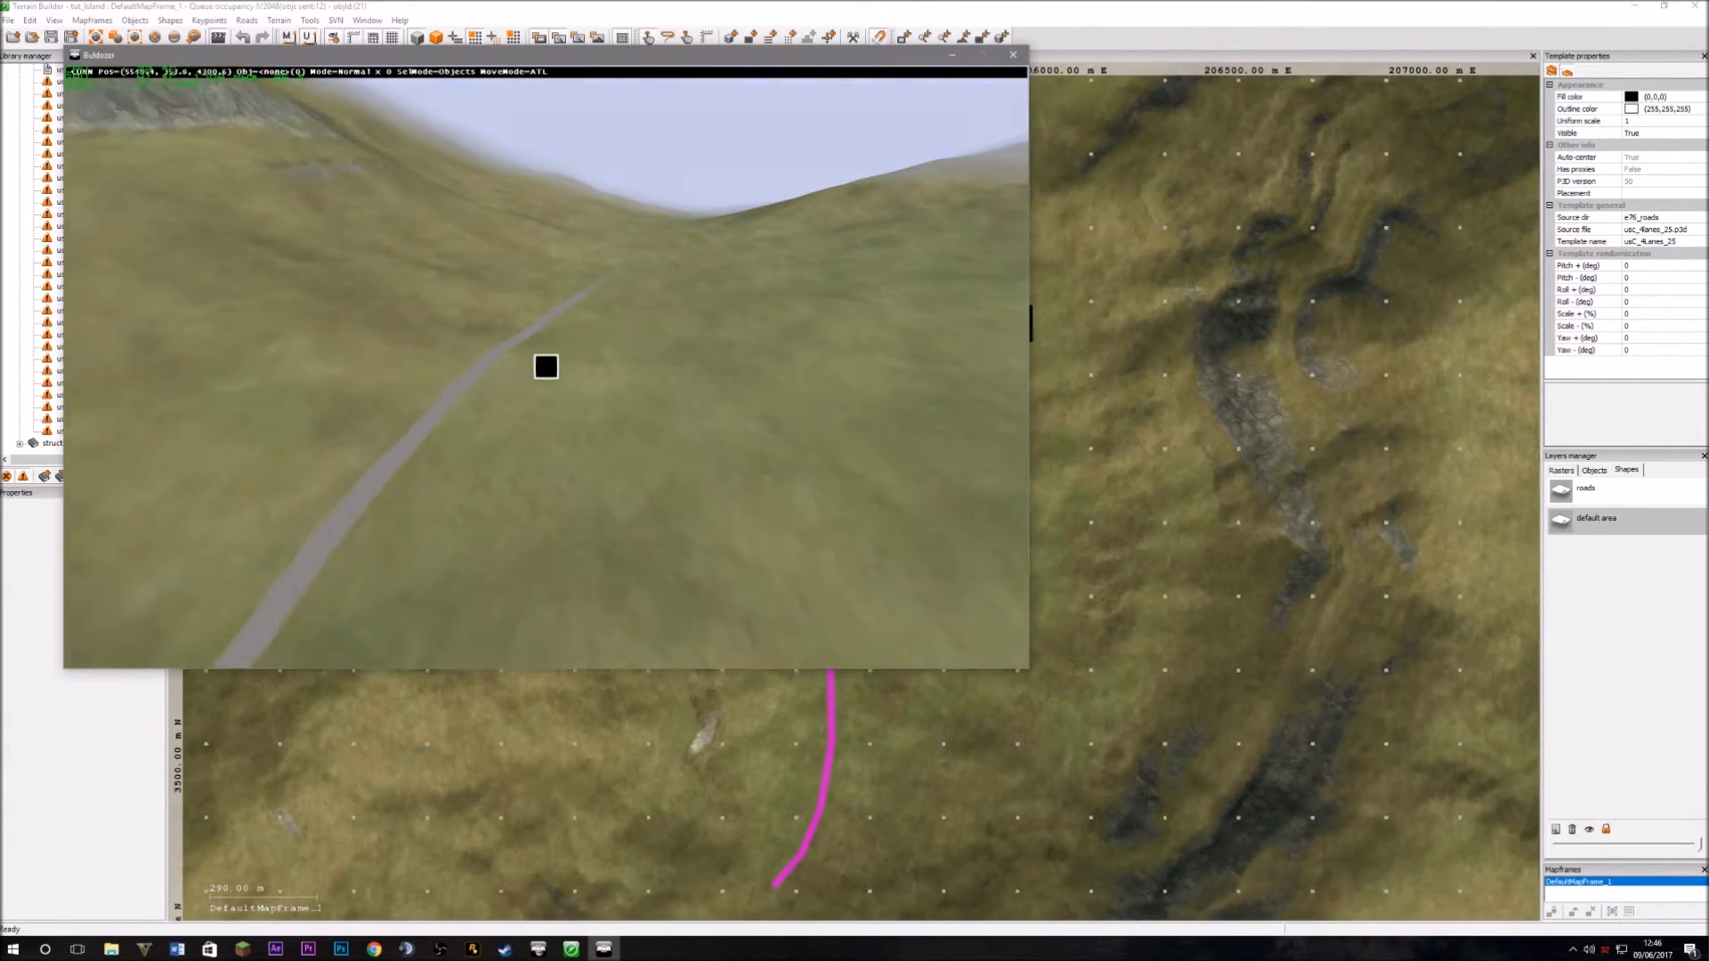
key("w")
key("s")
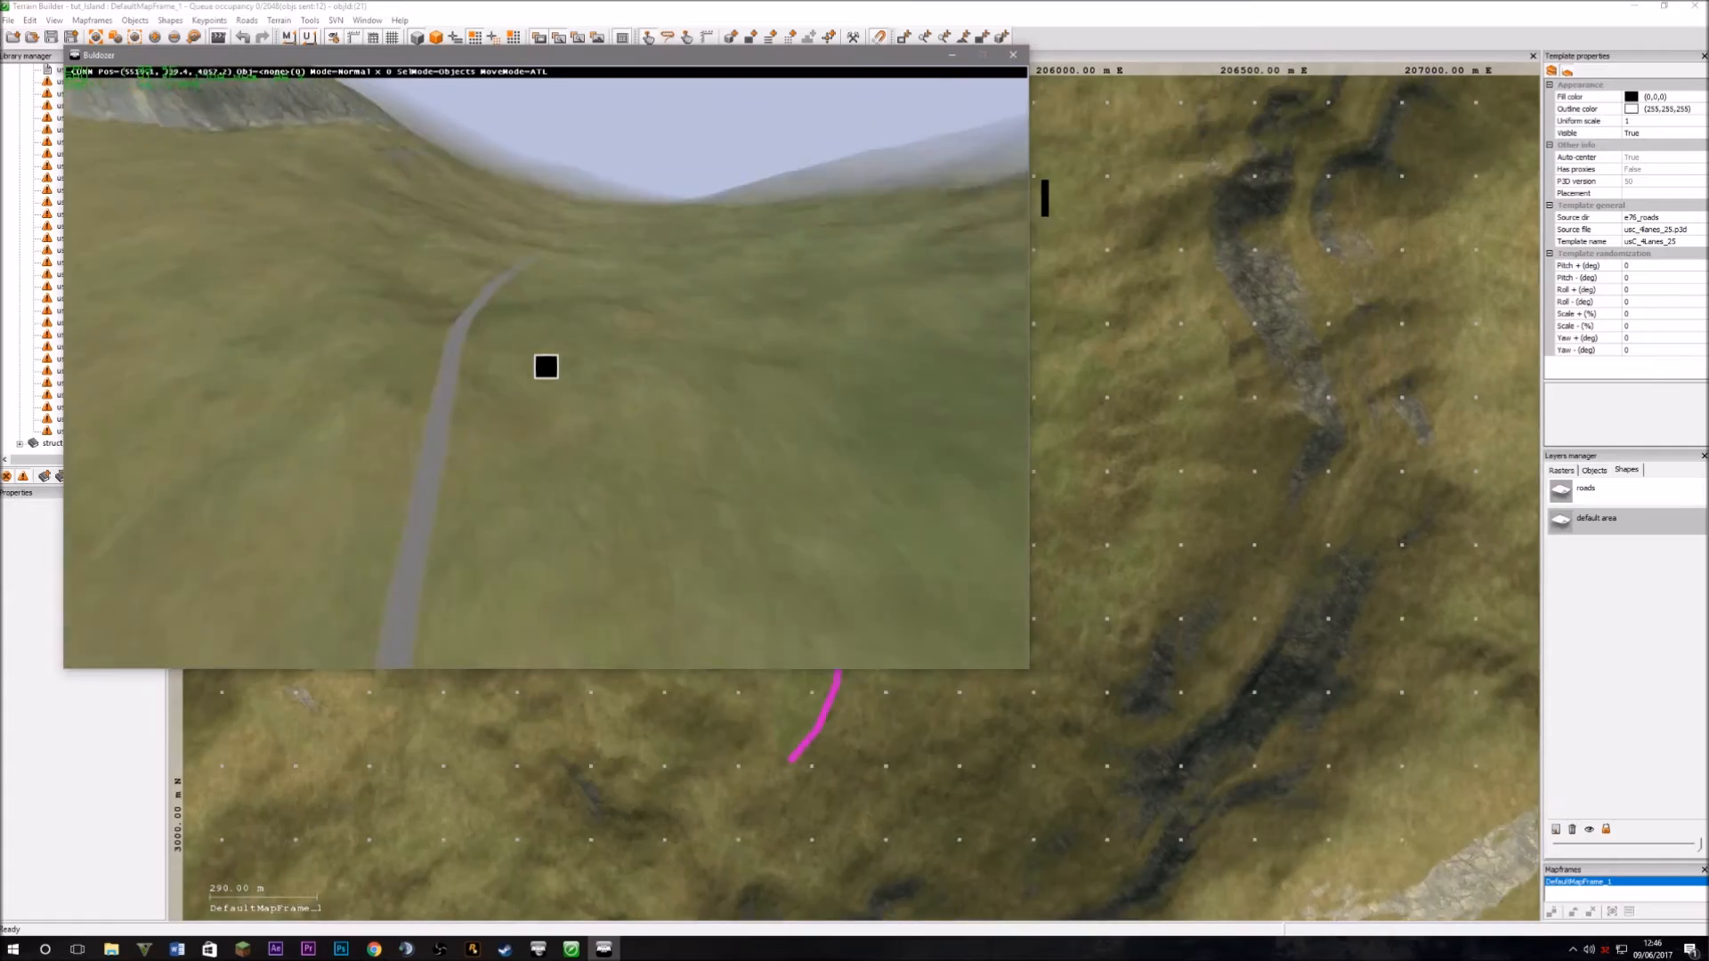
key("w")
key("w")
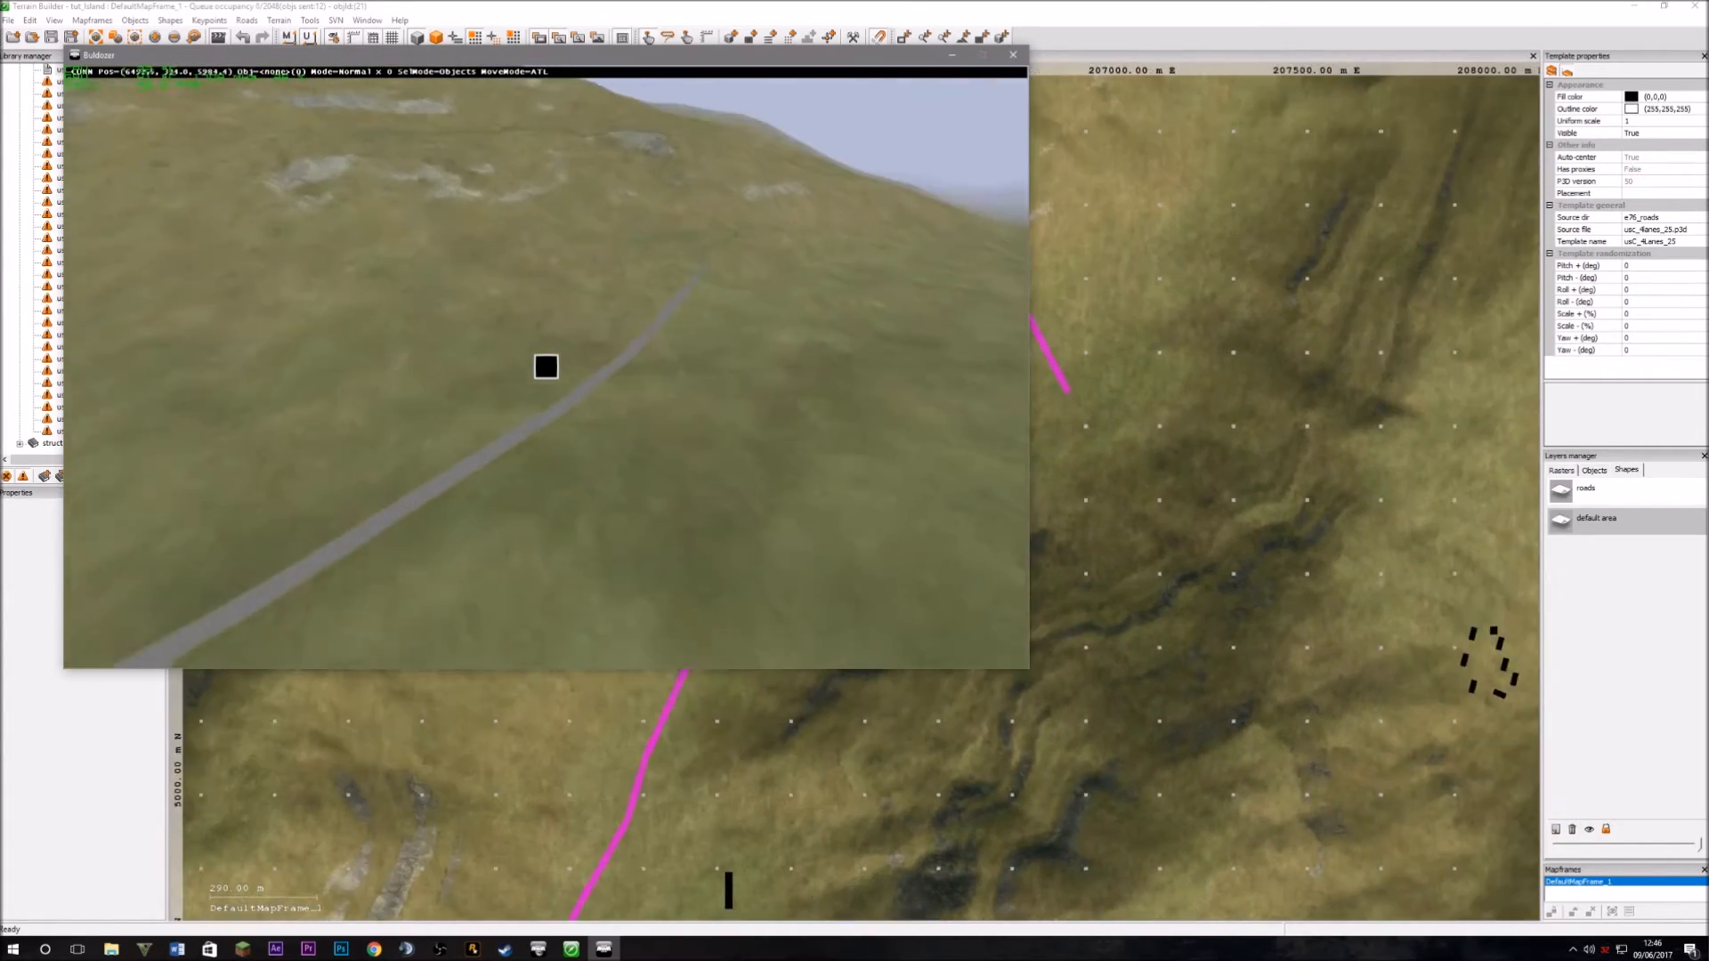
key("s")
key("a")
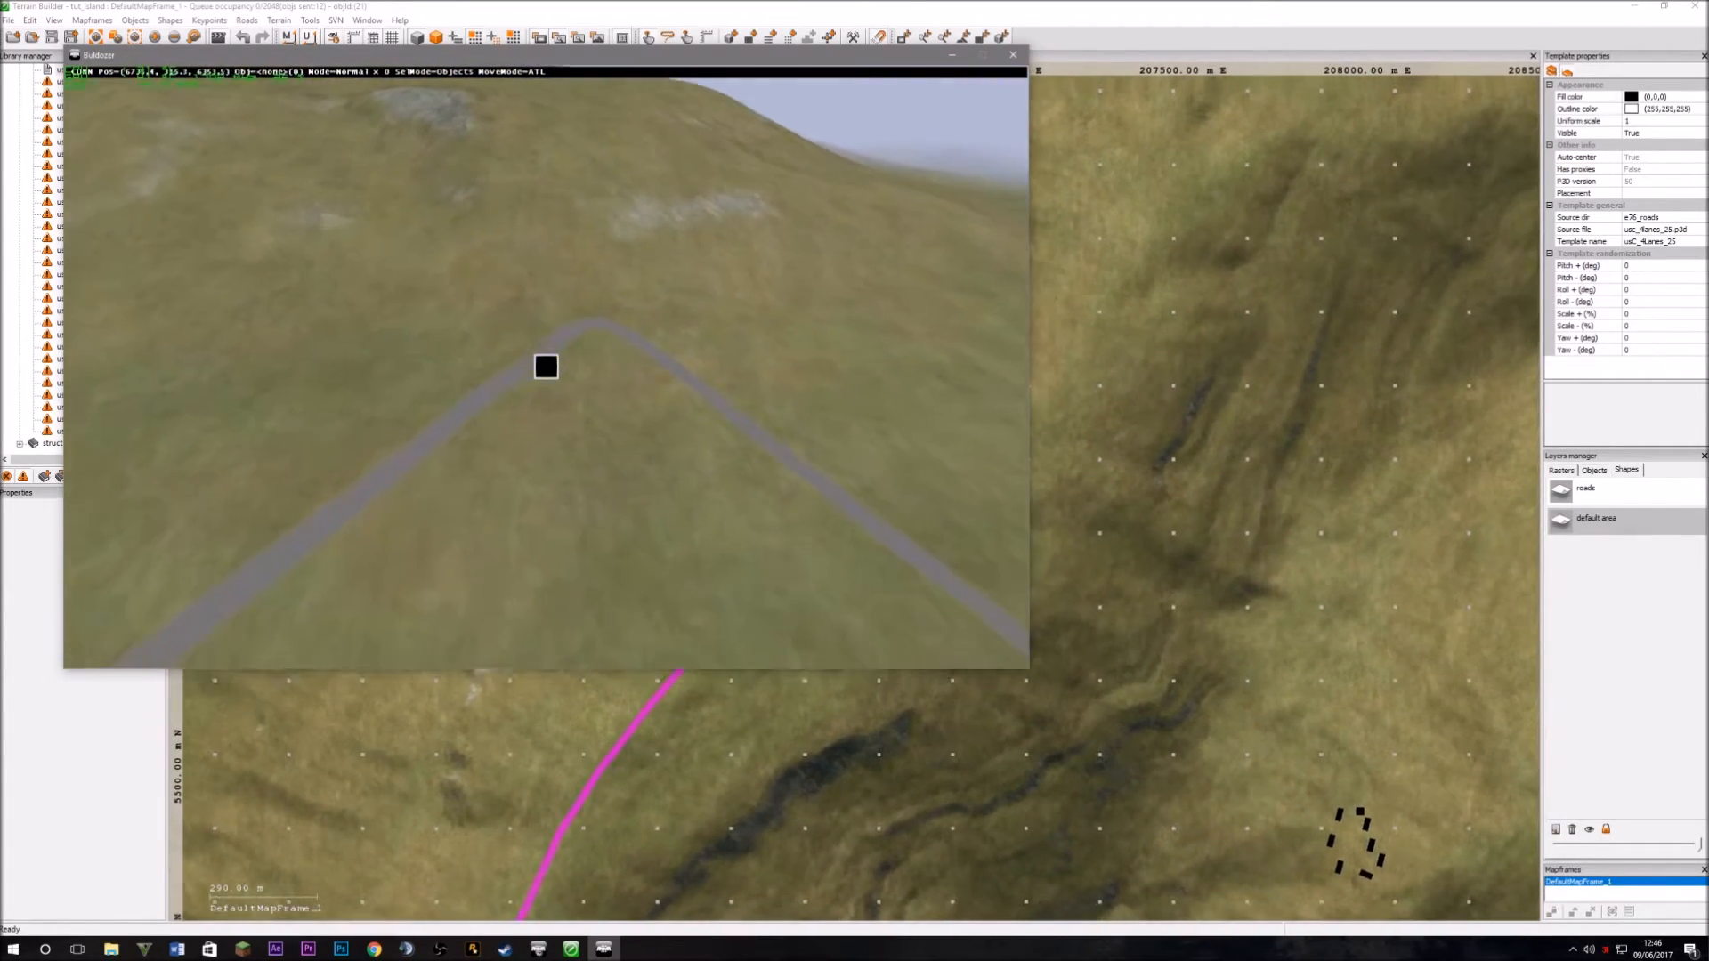
Examine the road's sharp bend and both of its arms in Buldozer from several distances and sides.
key("w")
key("z")
key("w")
key("s")
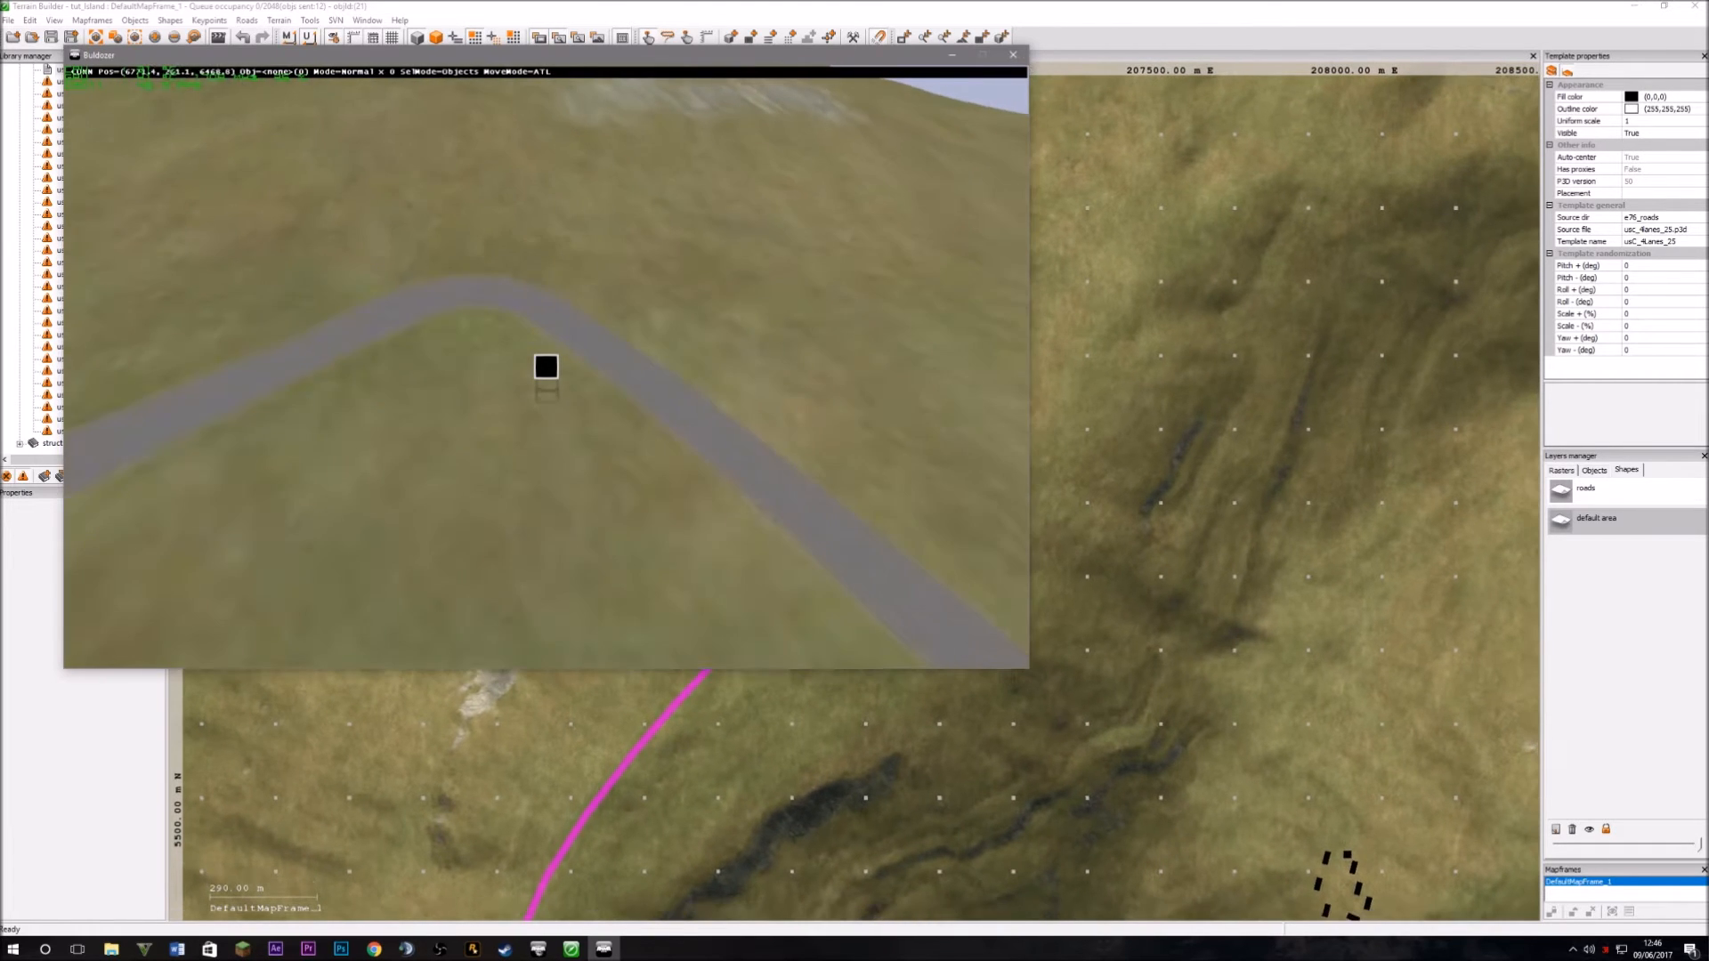
key("s")
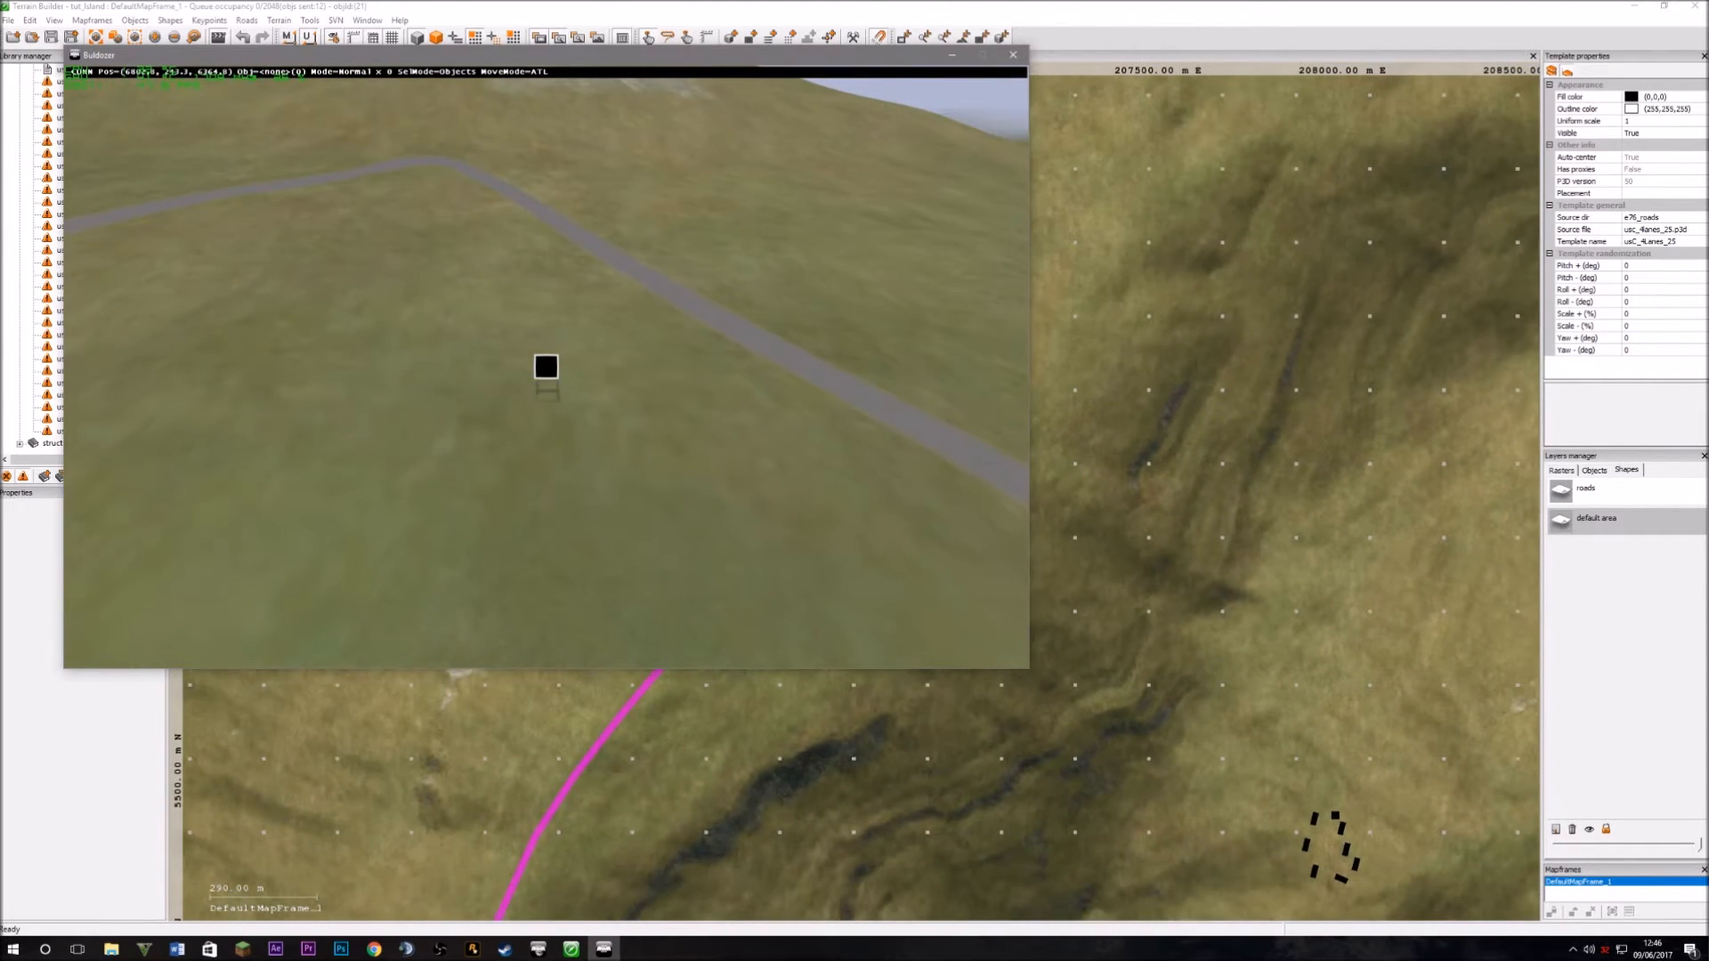
key("d")
key("w")
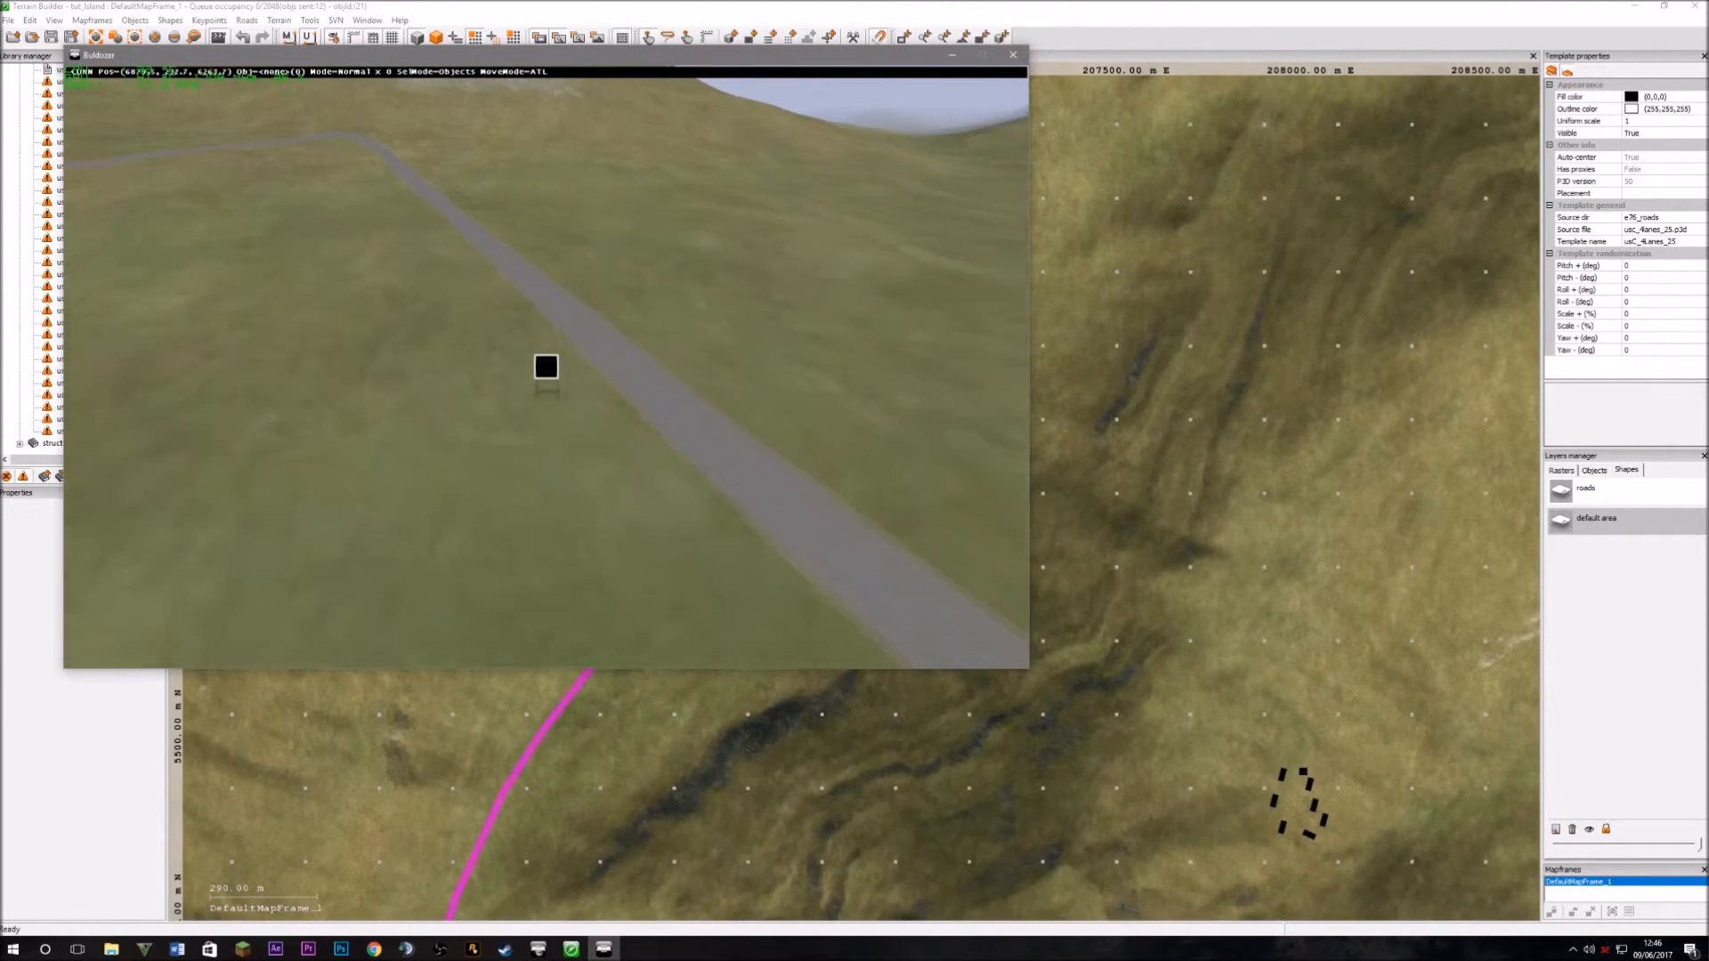
key("w")
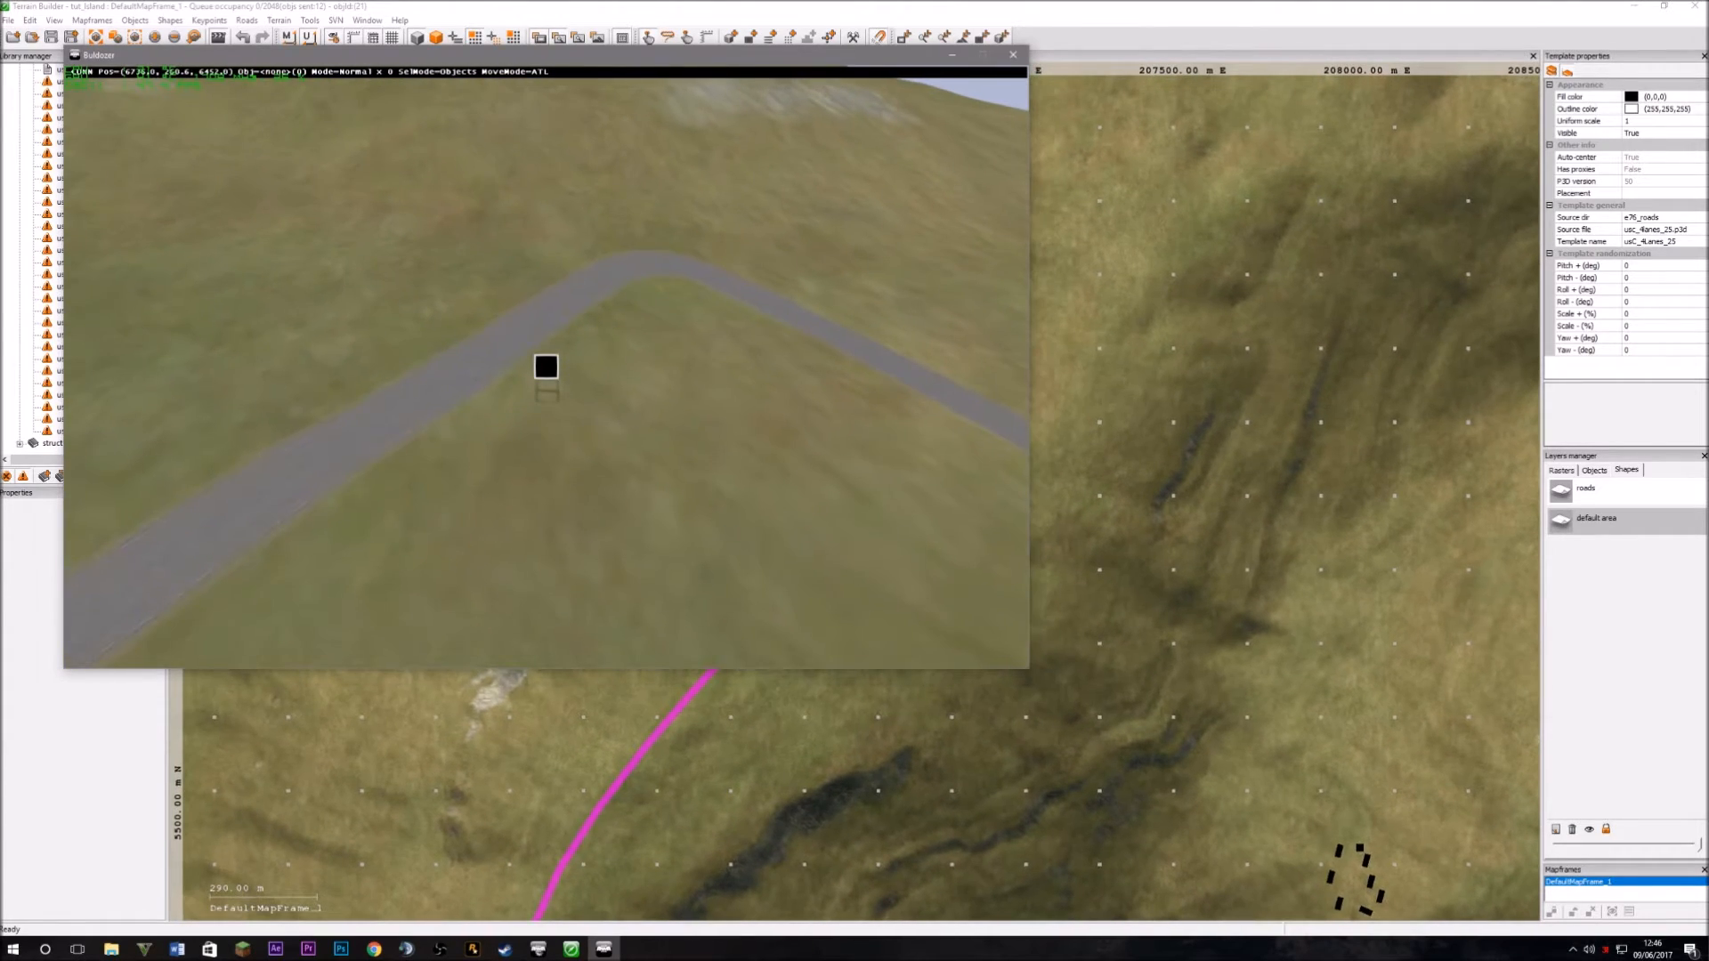
key("a")
key("d")
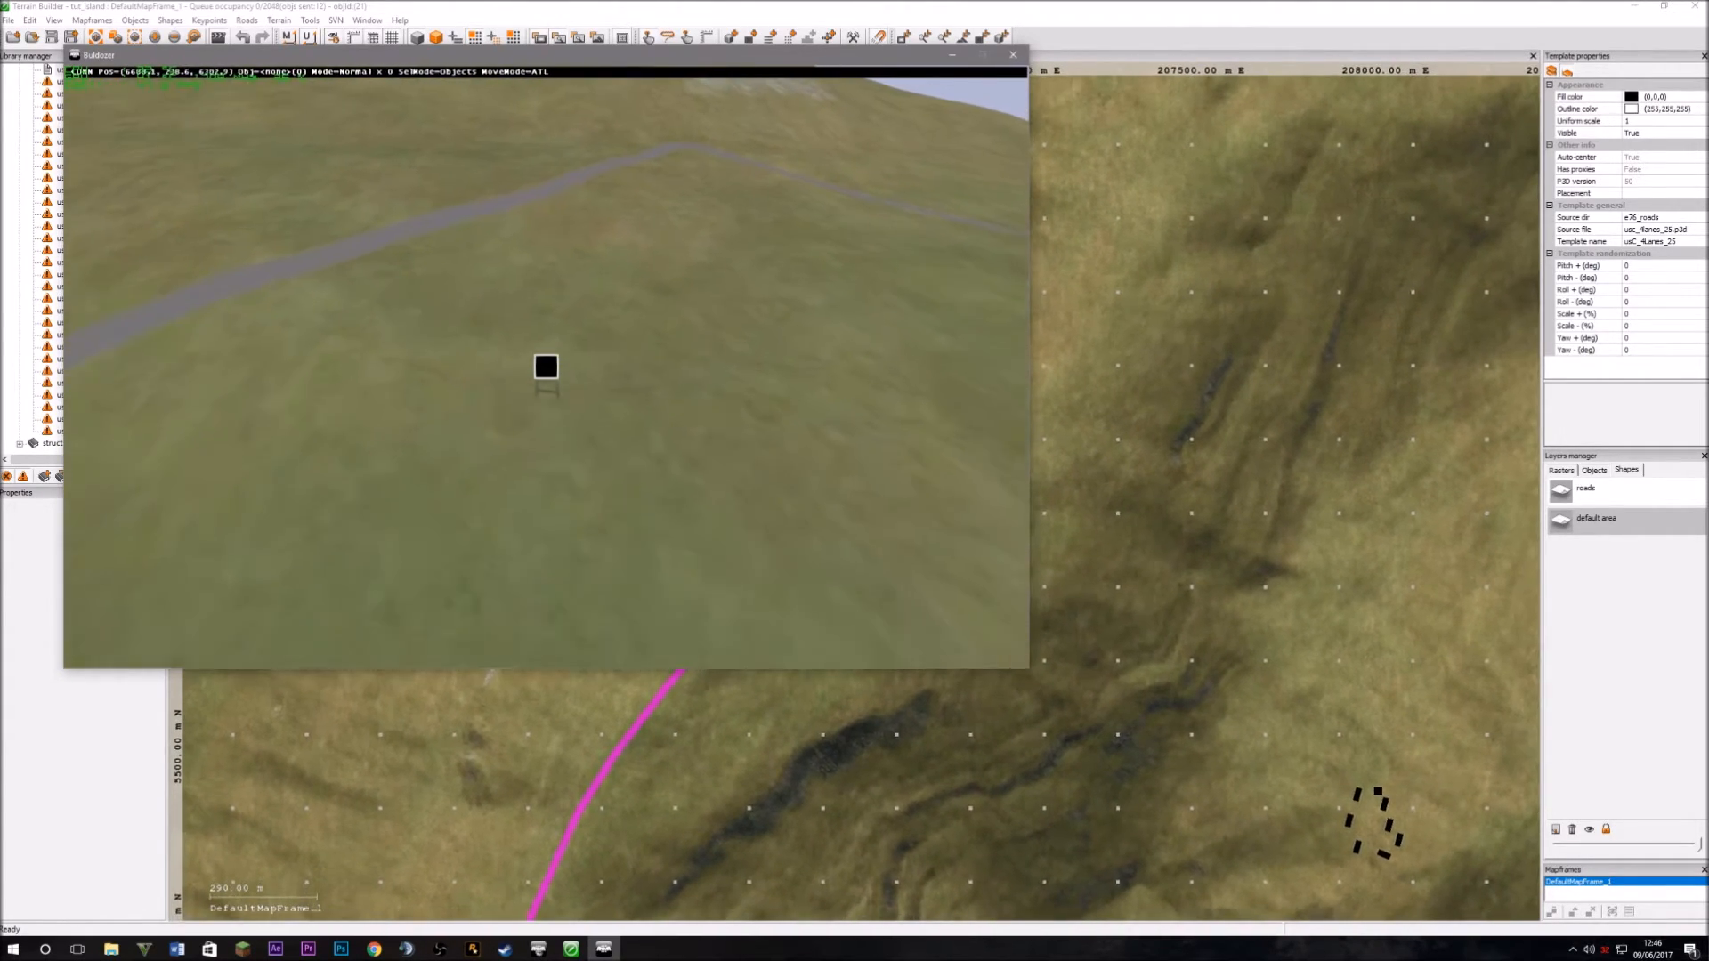
key("w")
key("d")
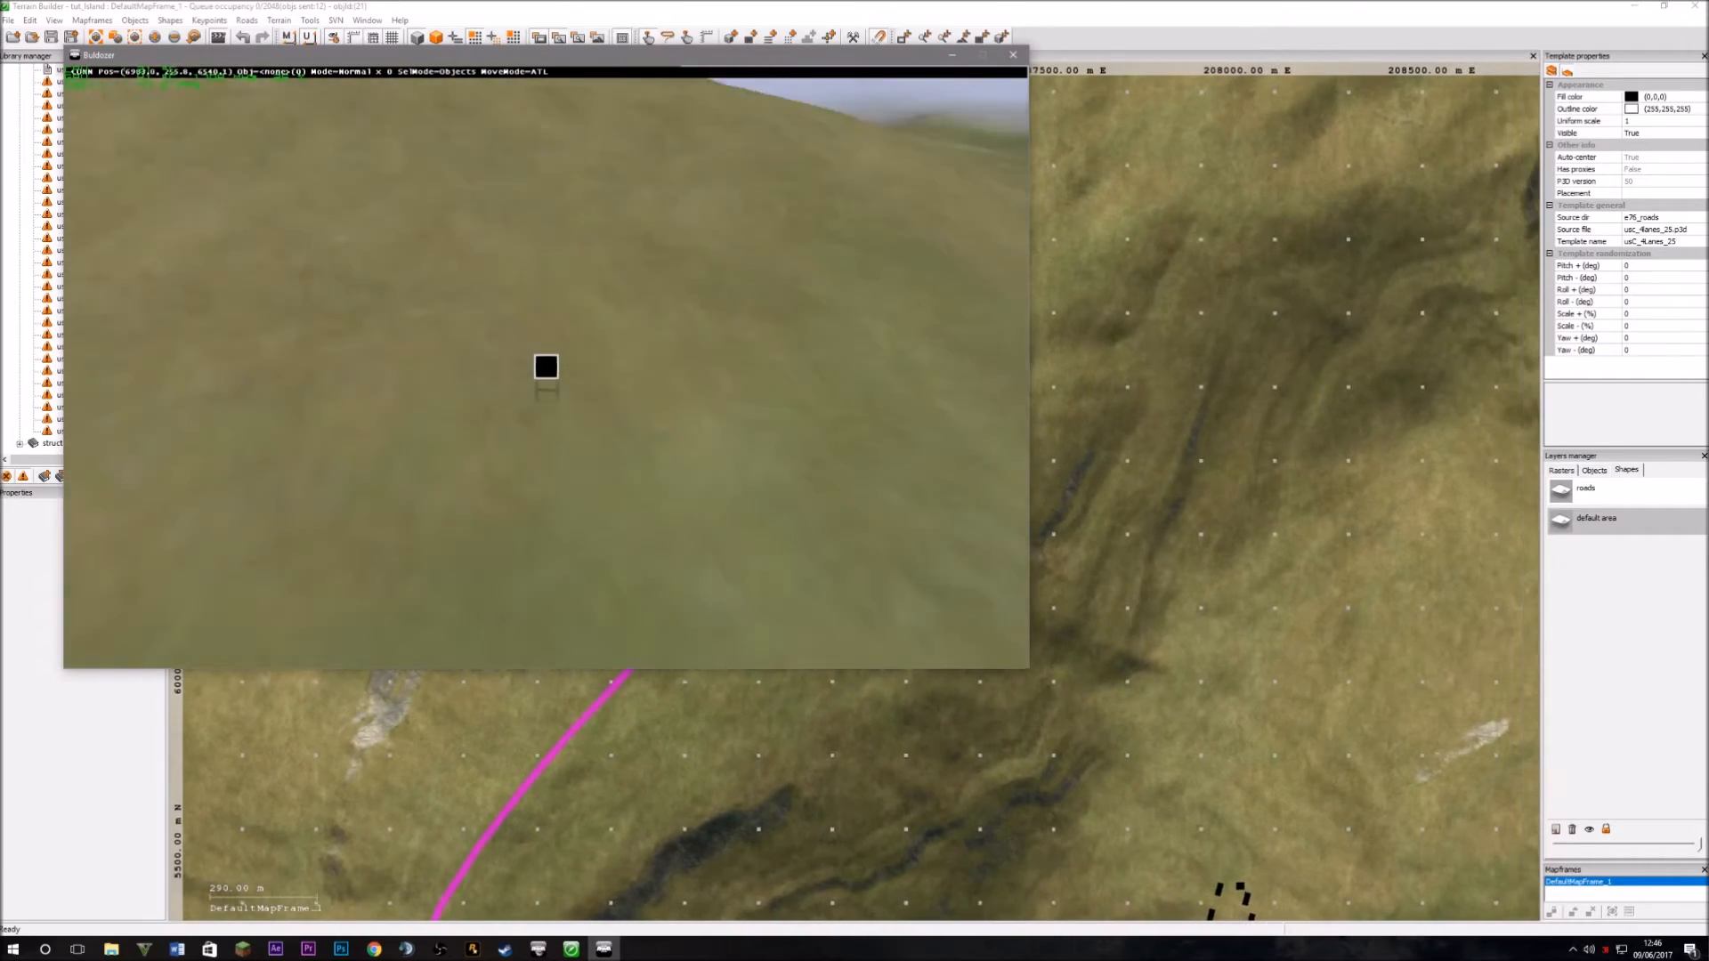
key("a")
key("d")
key("q")
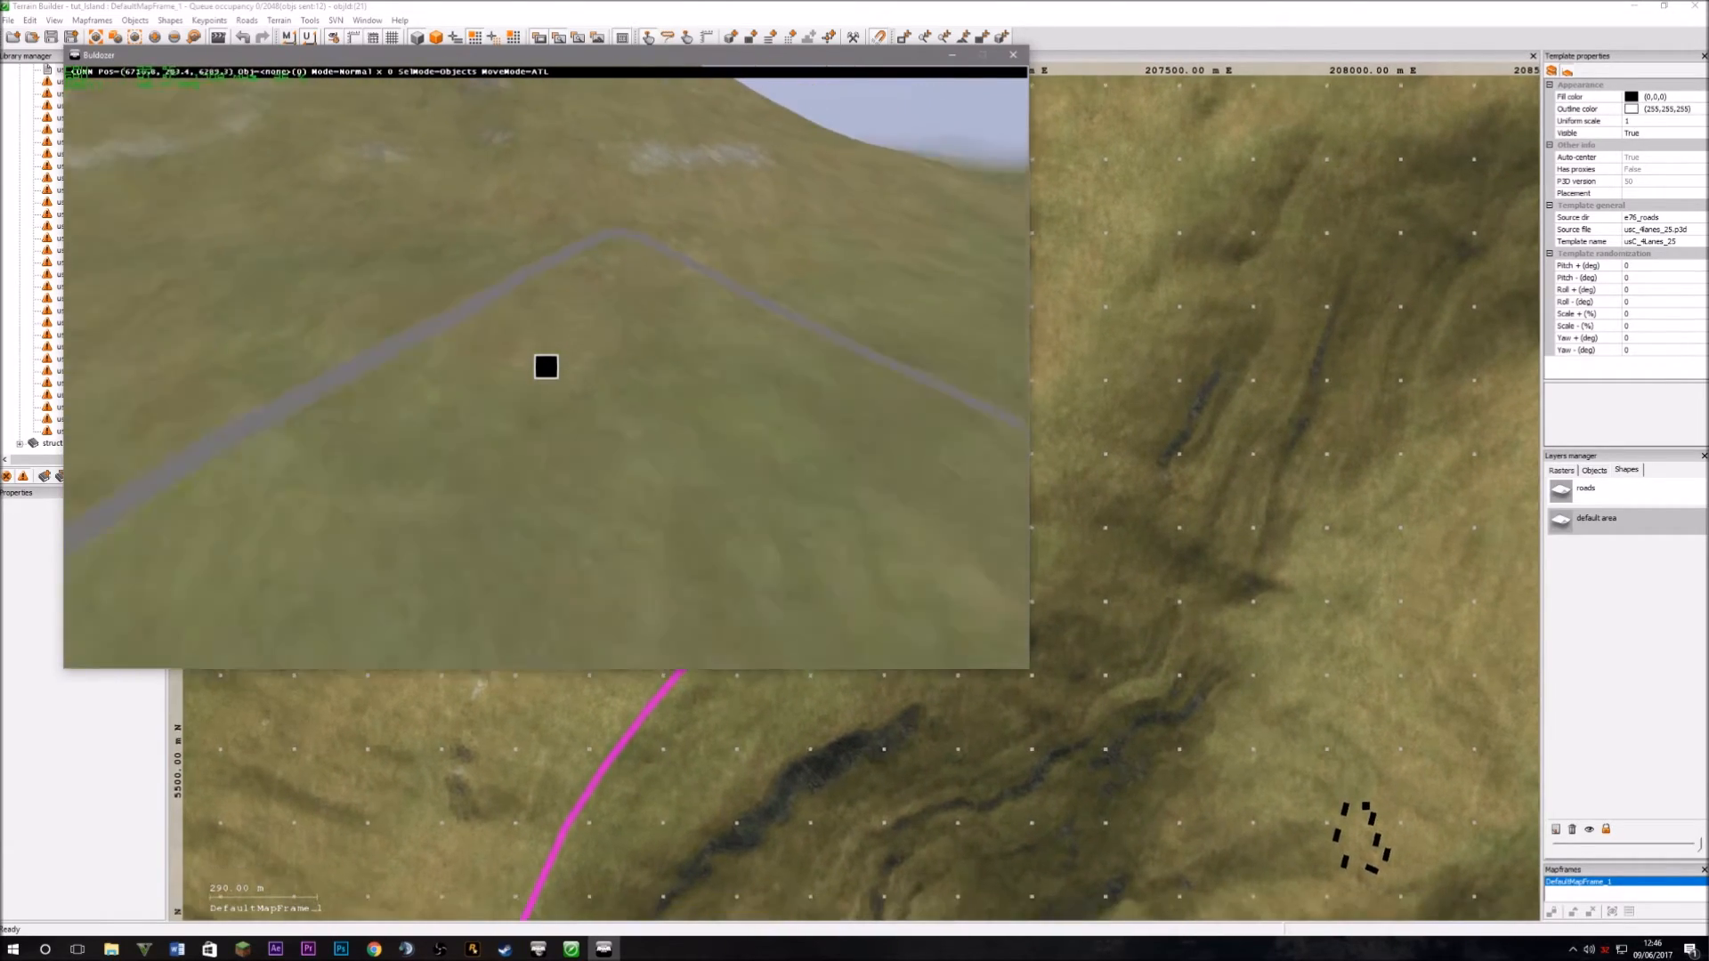
key("s")
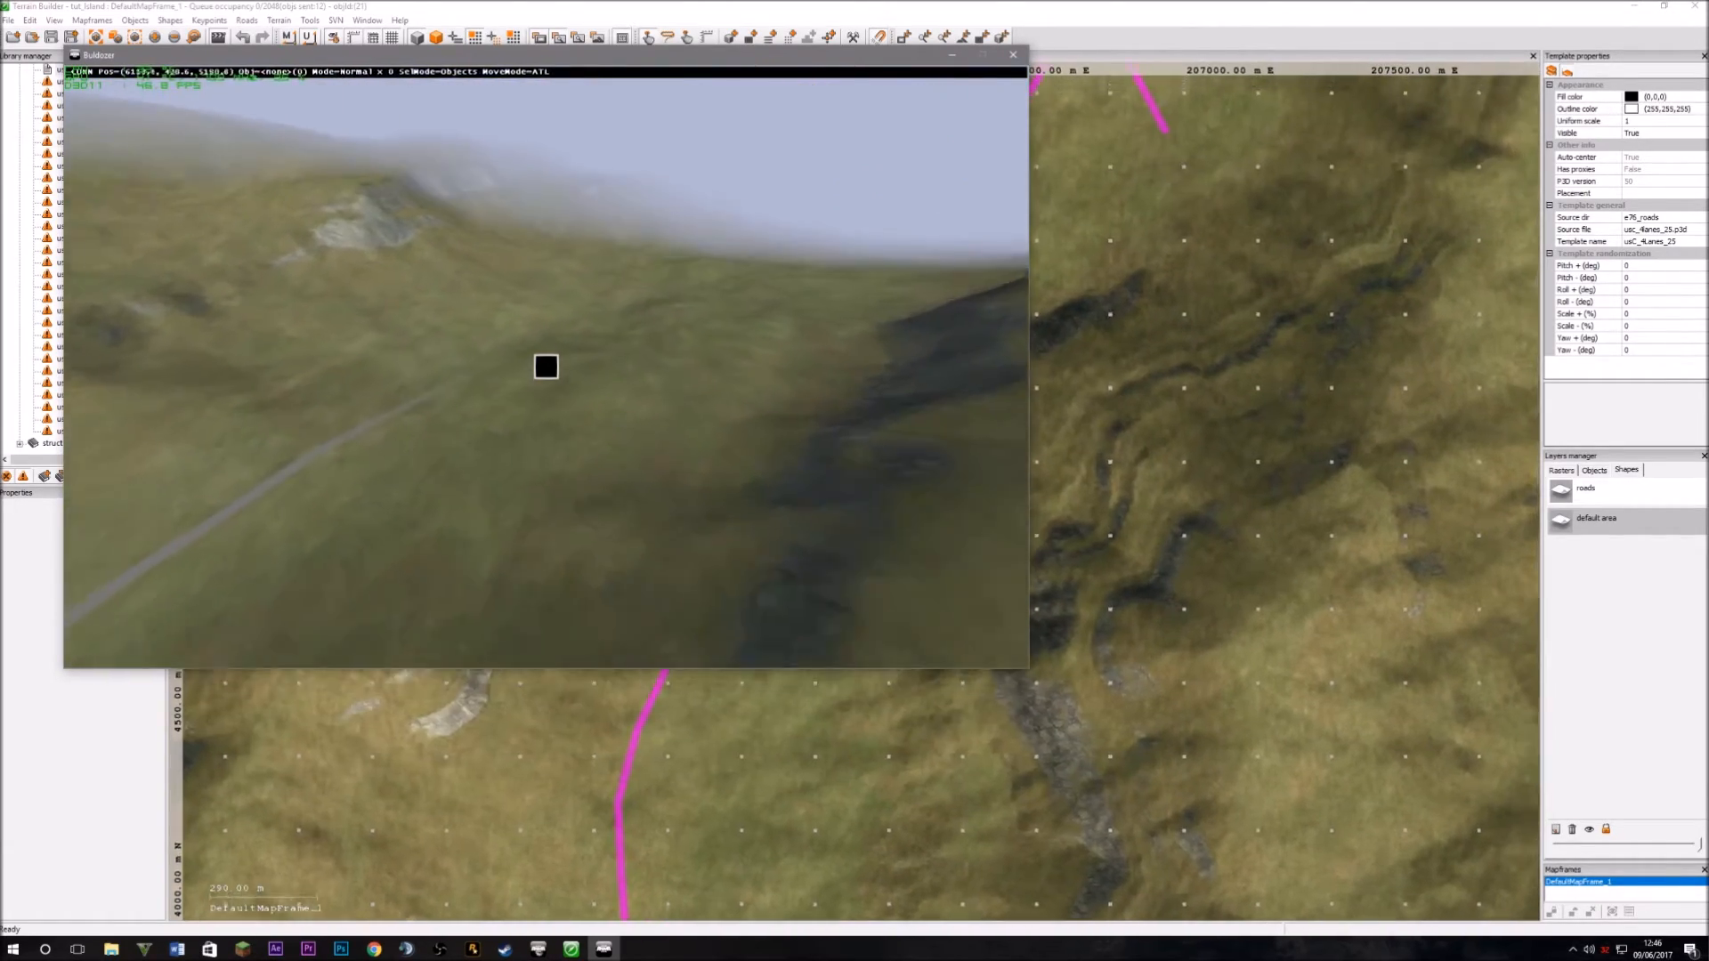
Compare the road with its polyline in Terrain Builder, and return to Buldozer to view the road's end up close.
key("alt+Tab")
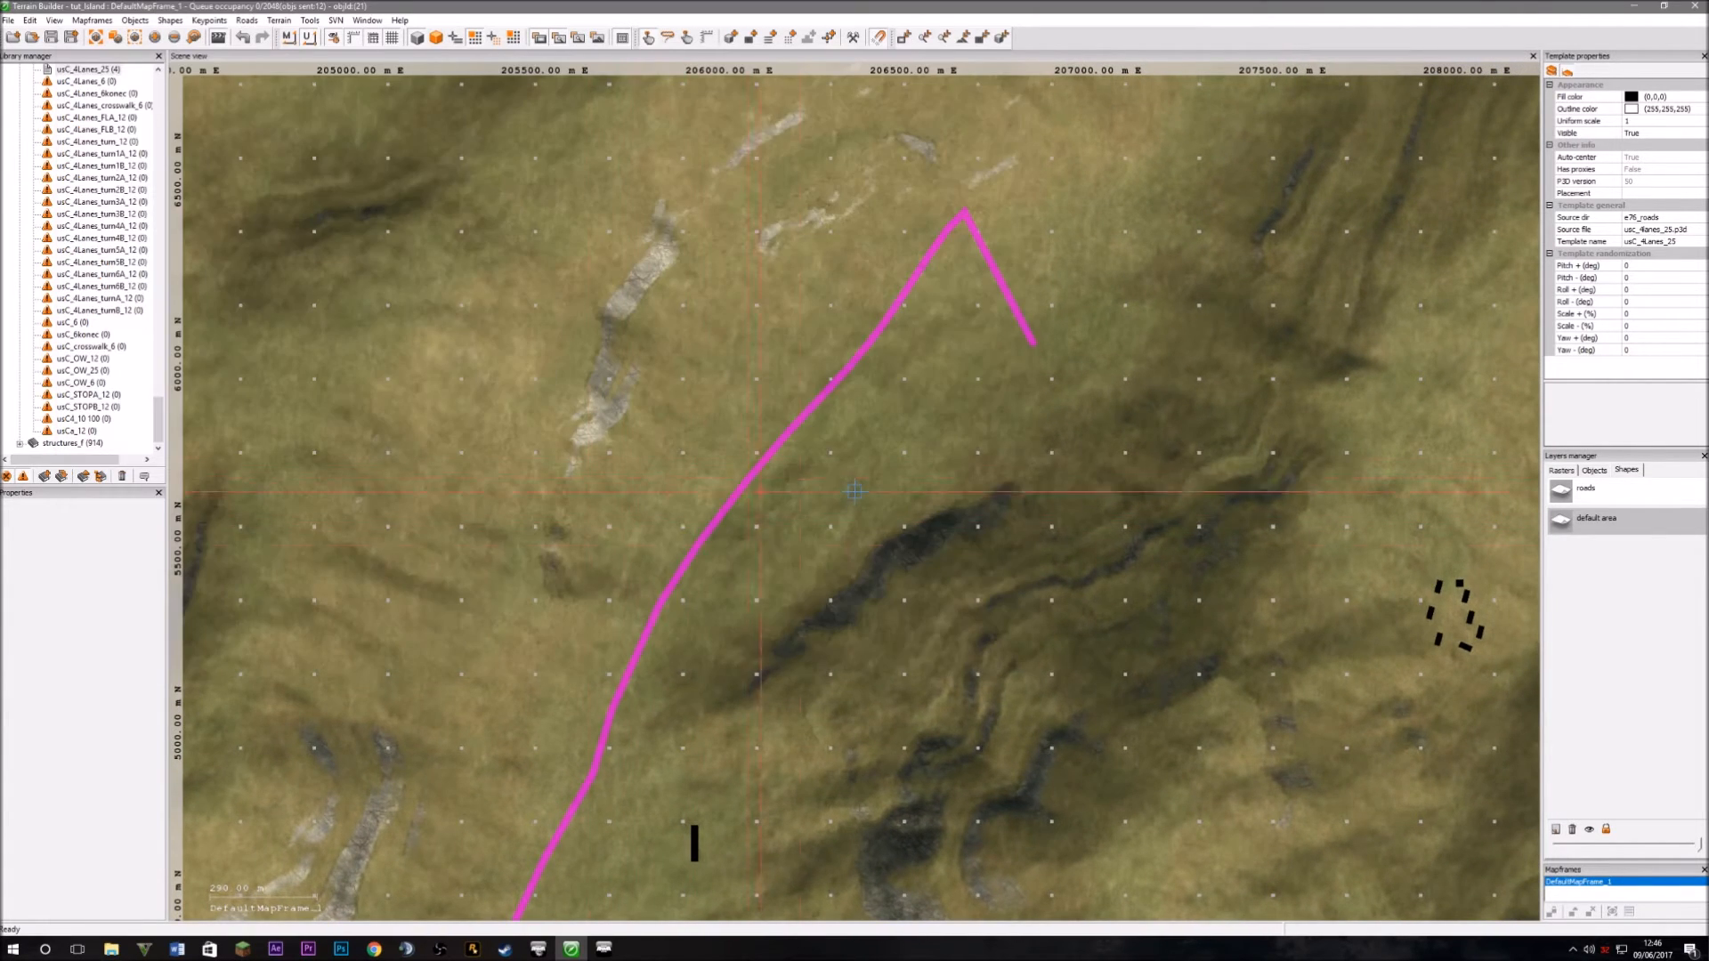
key("alt+Tab")
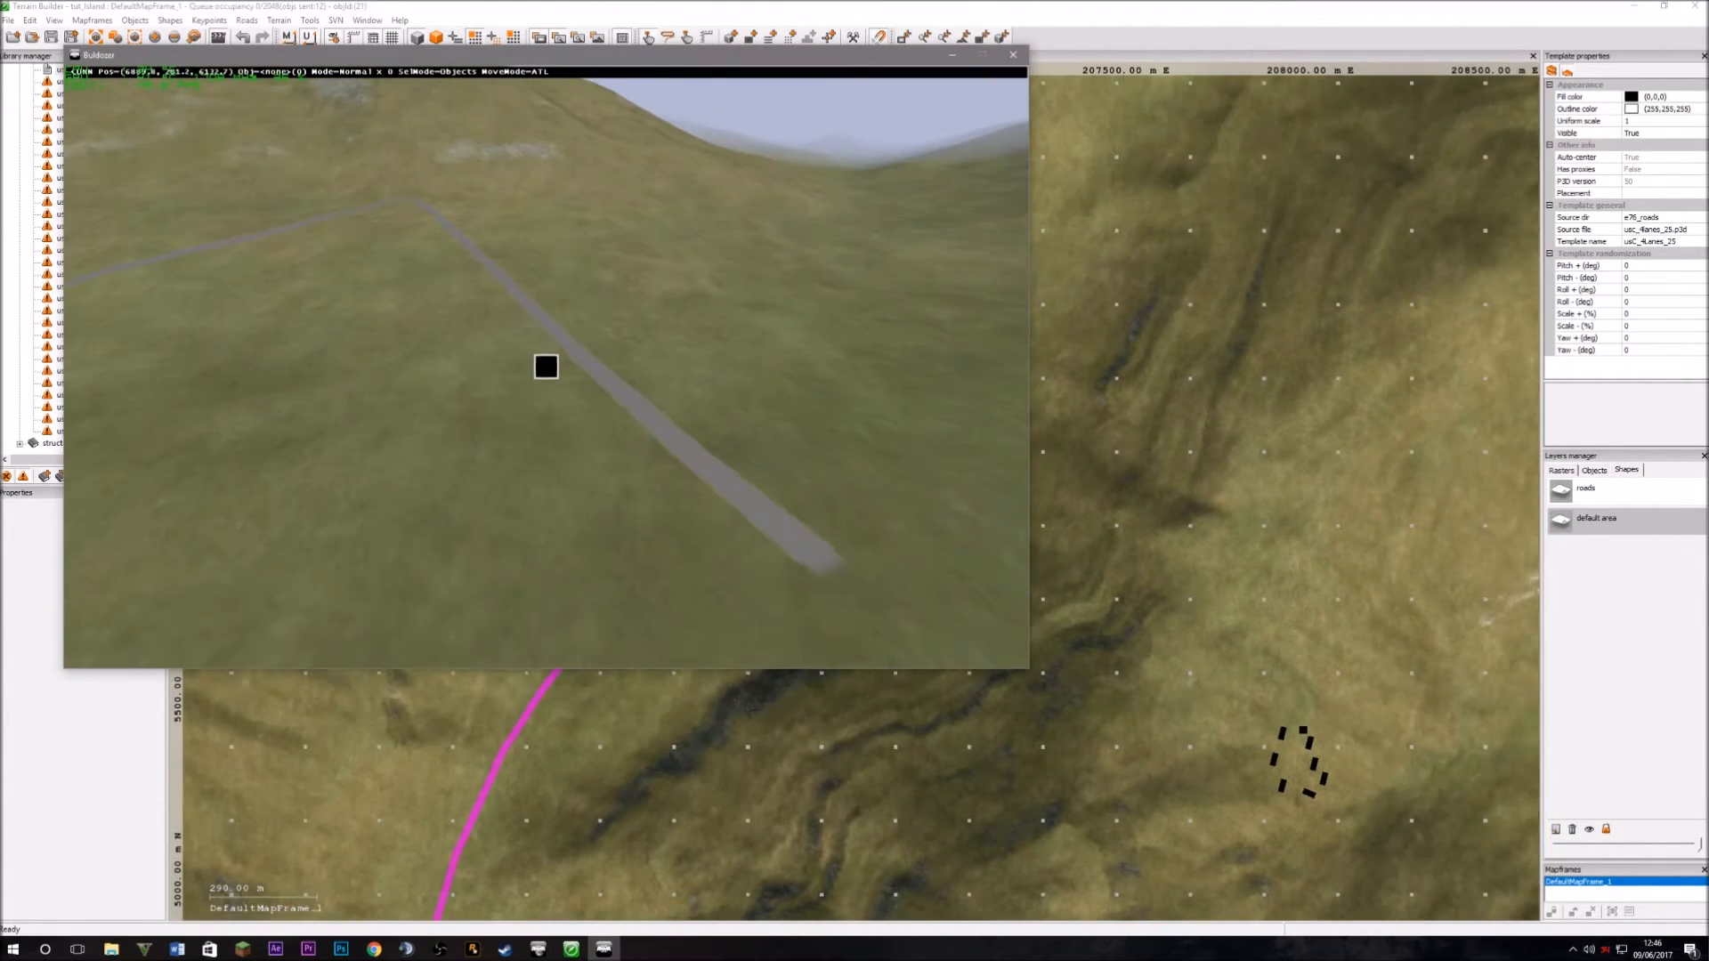
key("w")
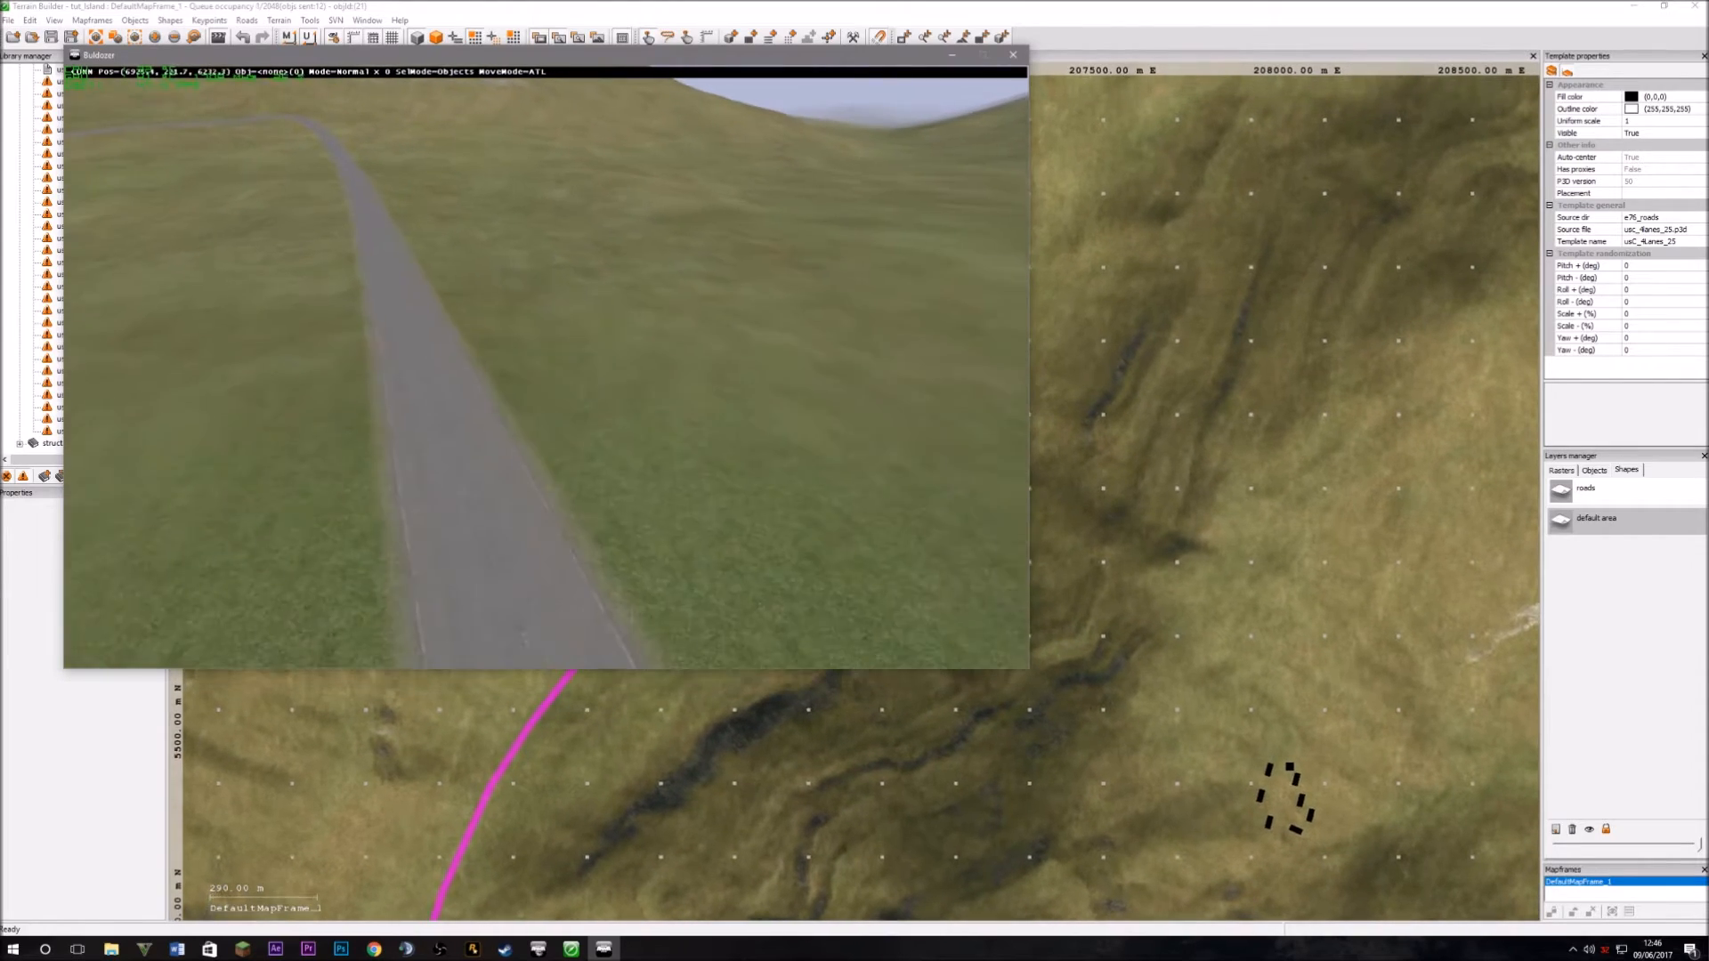
Examine the shapefile road's surface and bend up close in Buldozer, and view its long stretch across the terrain from a distance.
key("w")
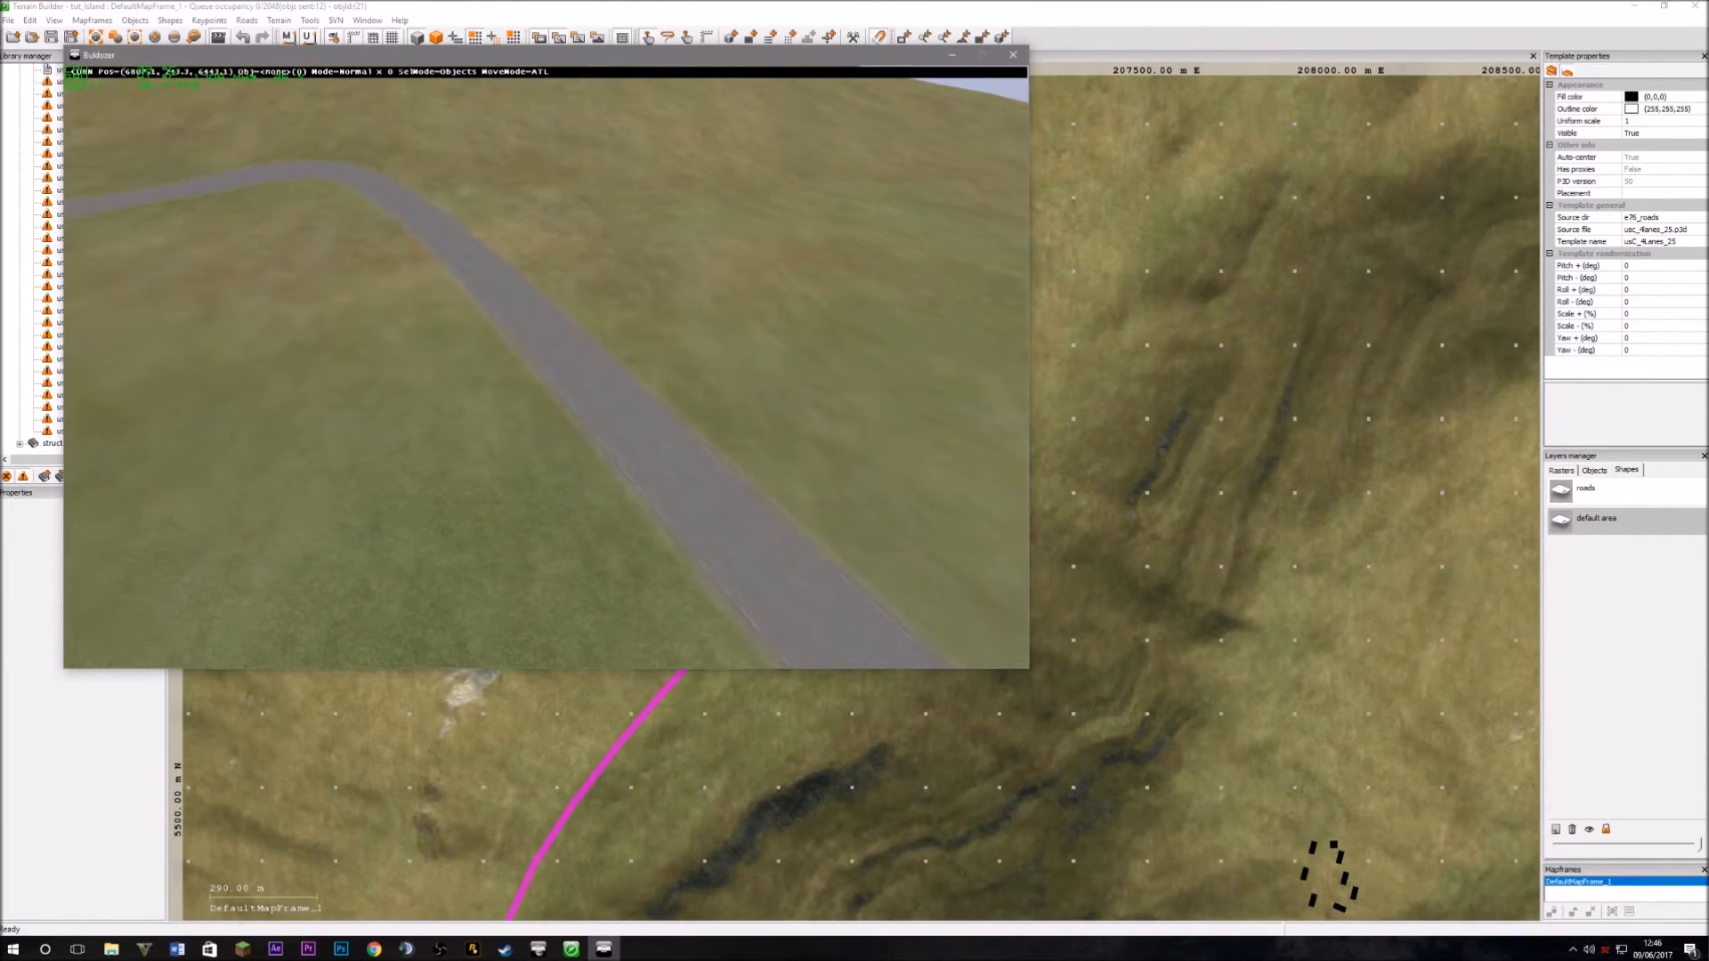
key("w")
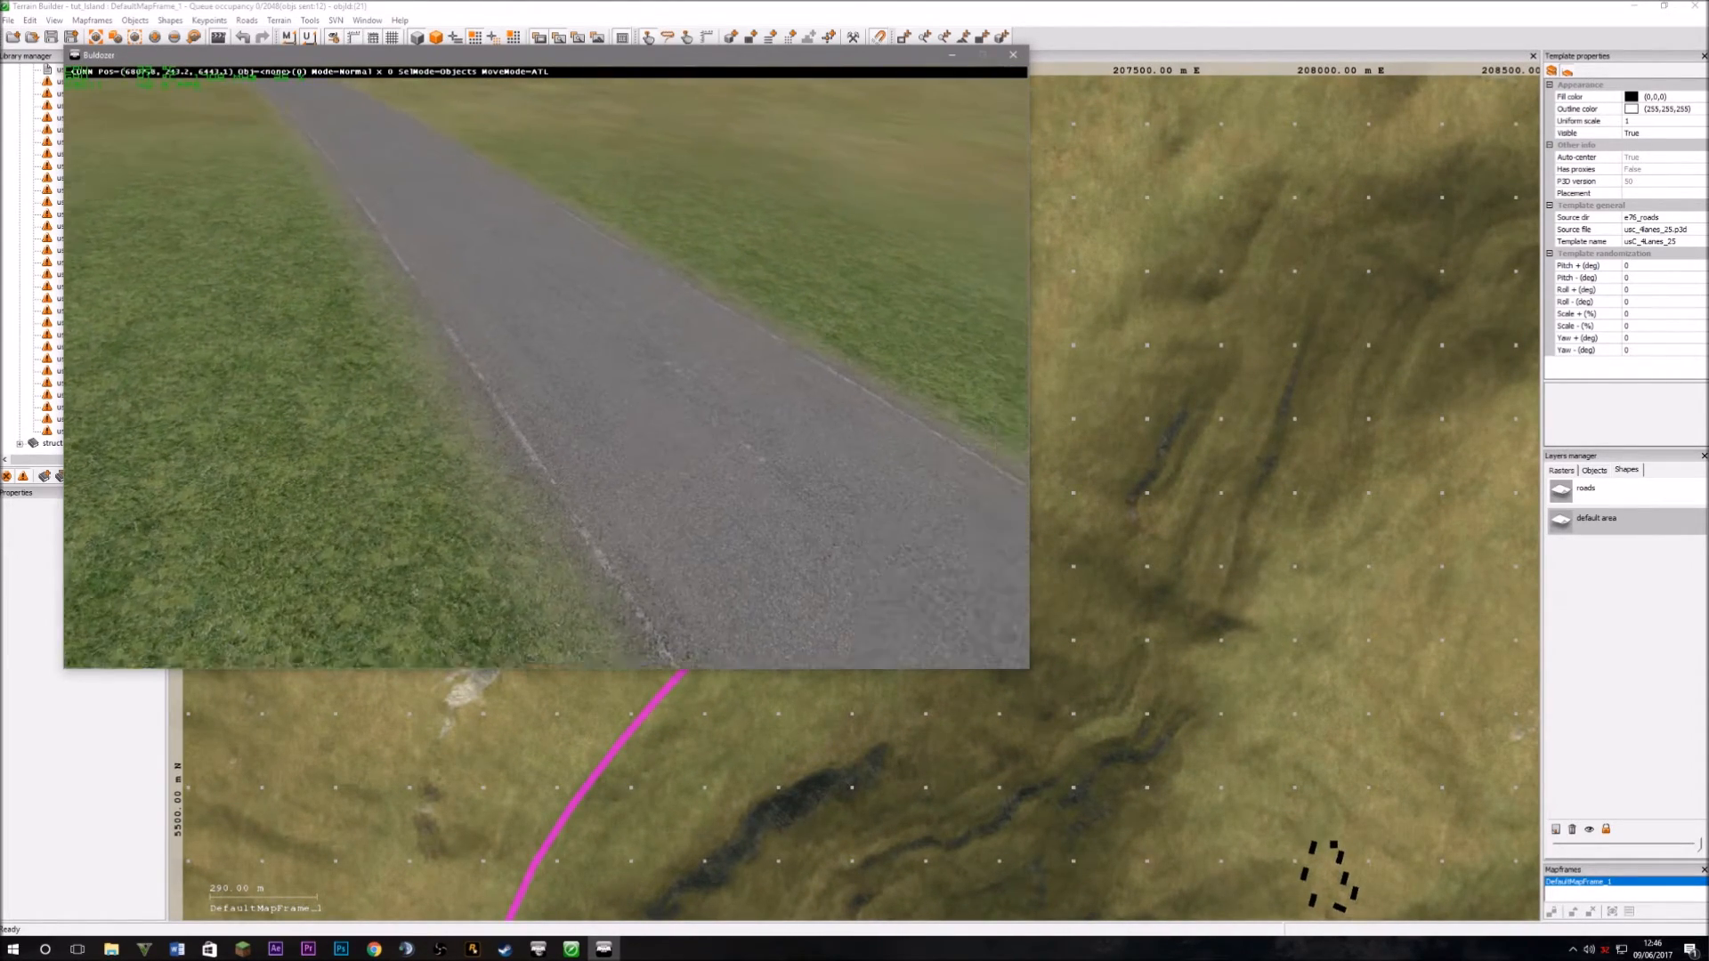
key("w")
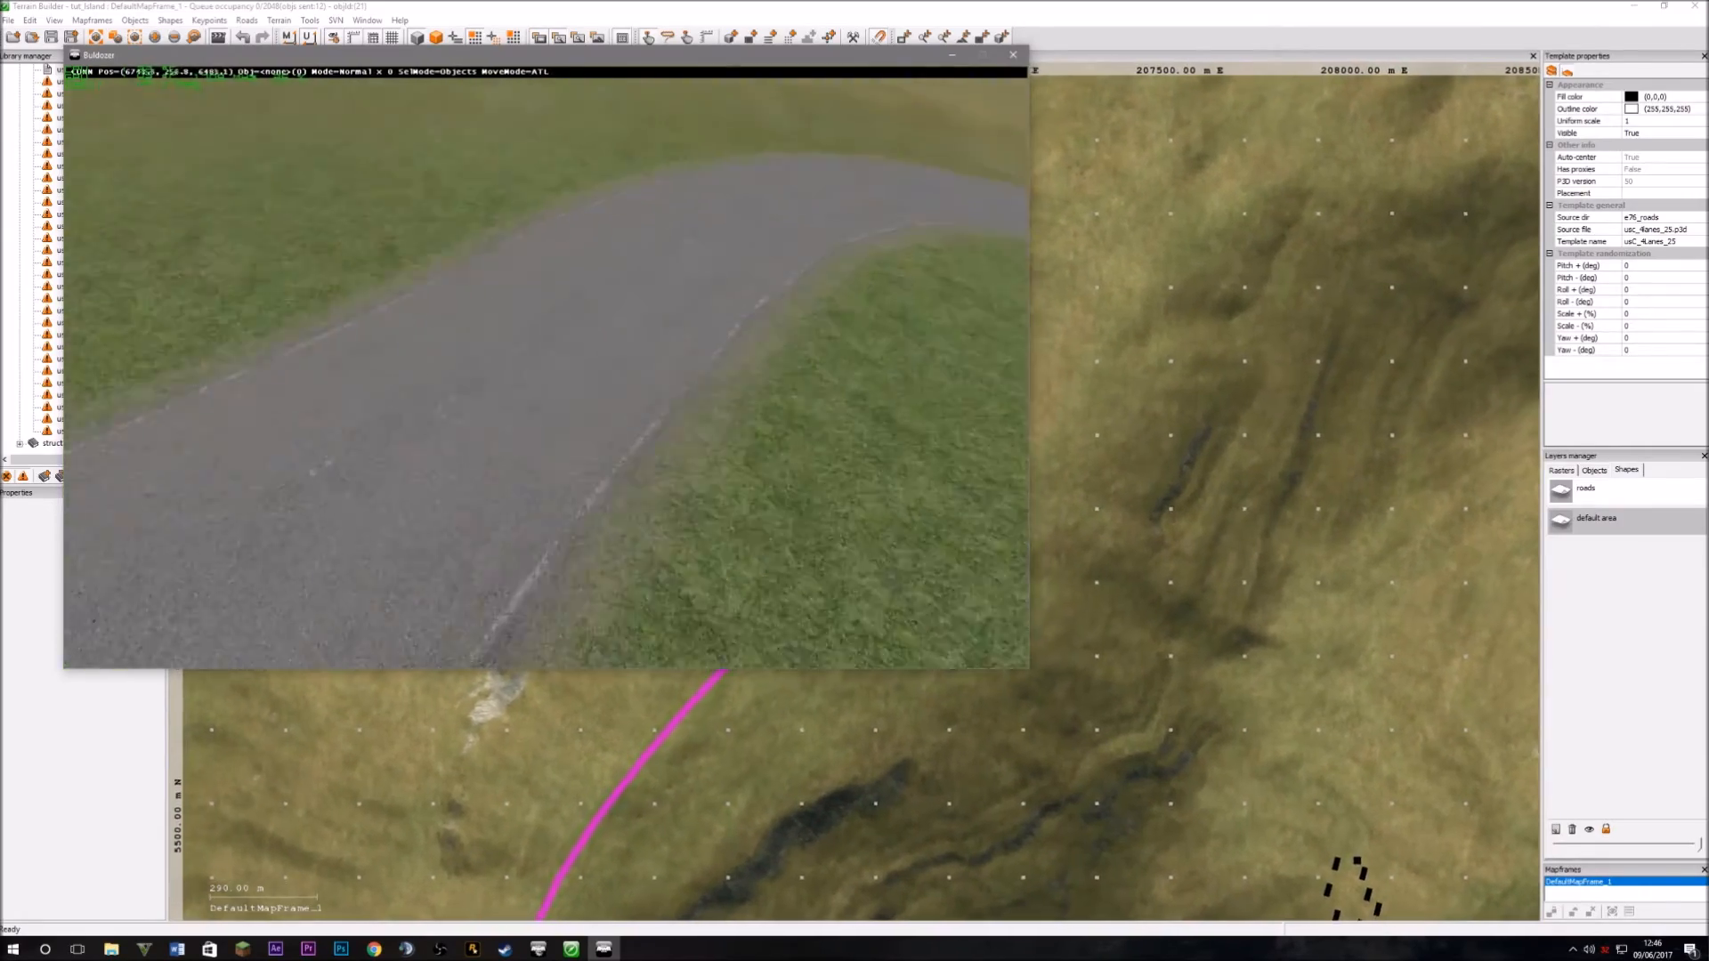
key("q")
key("s")
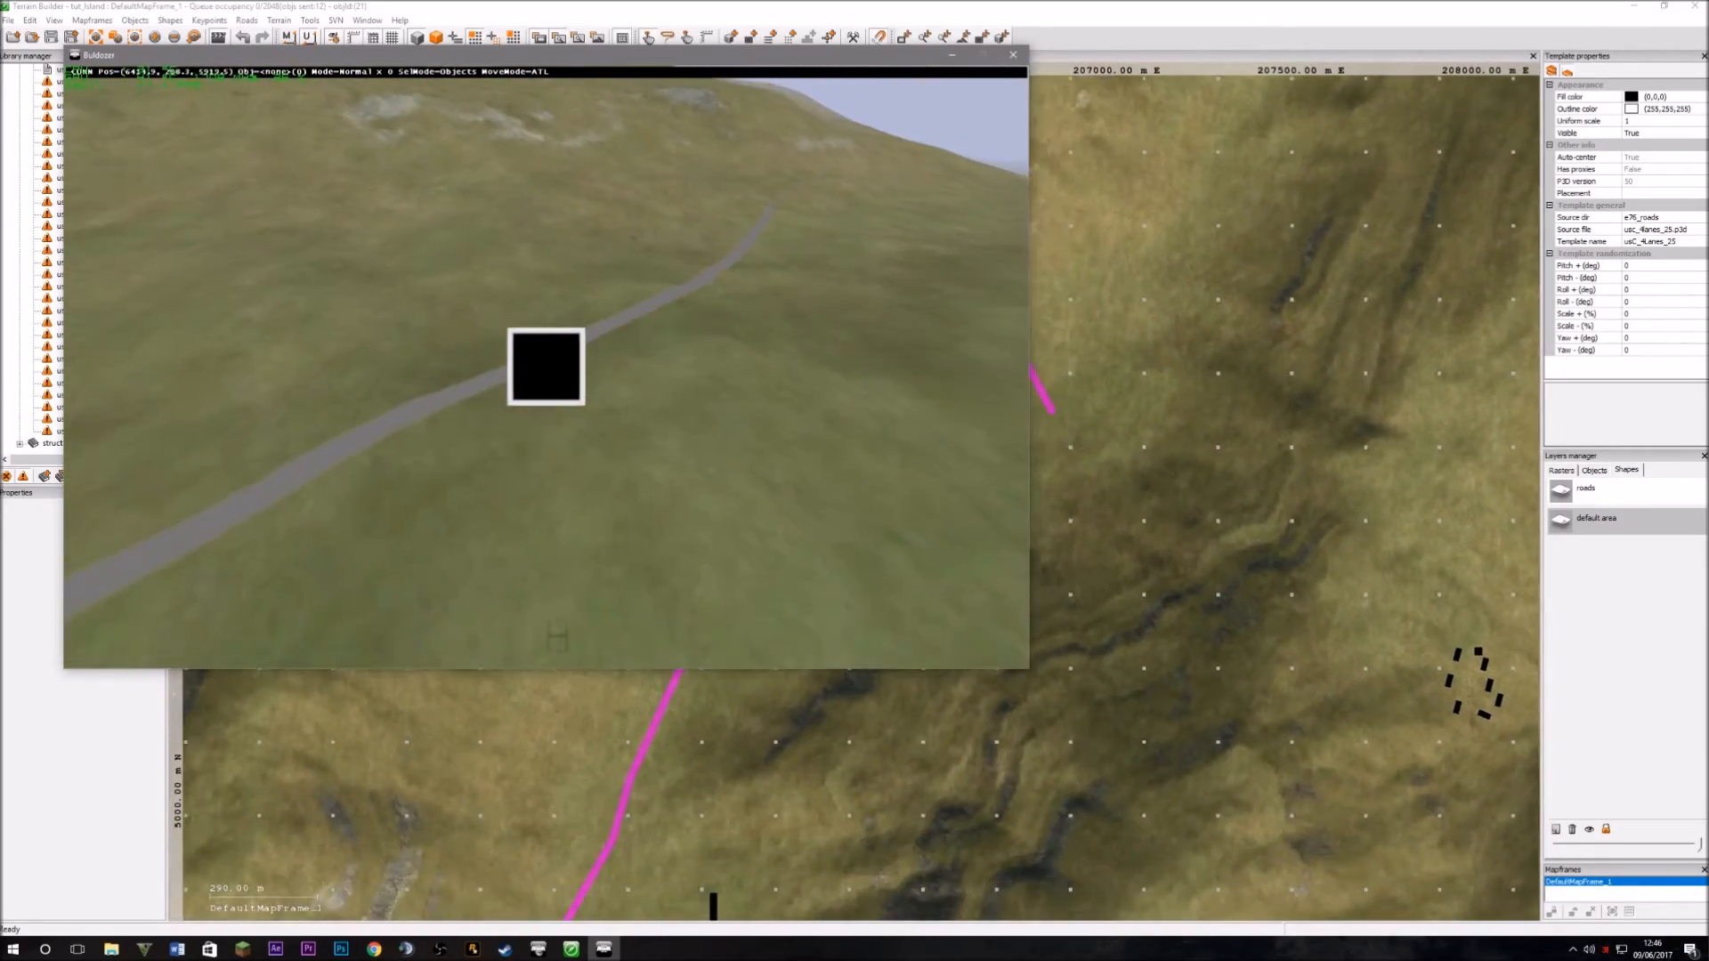
key("s")
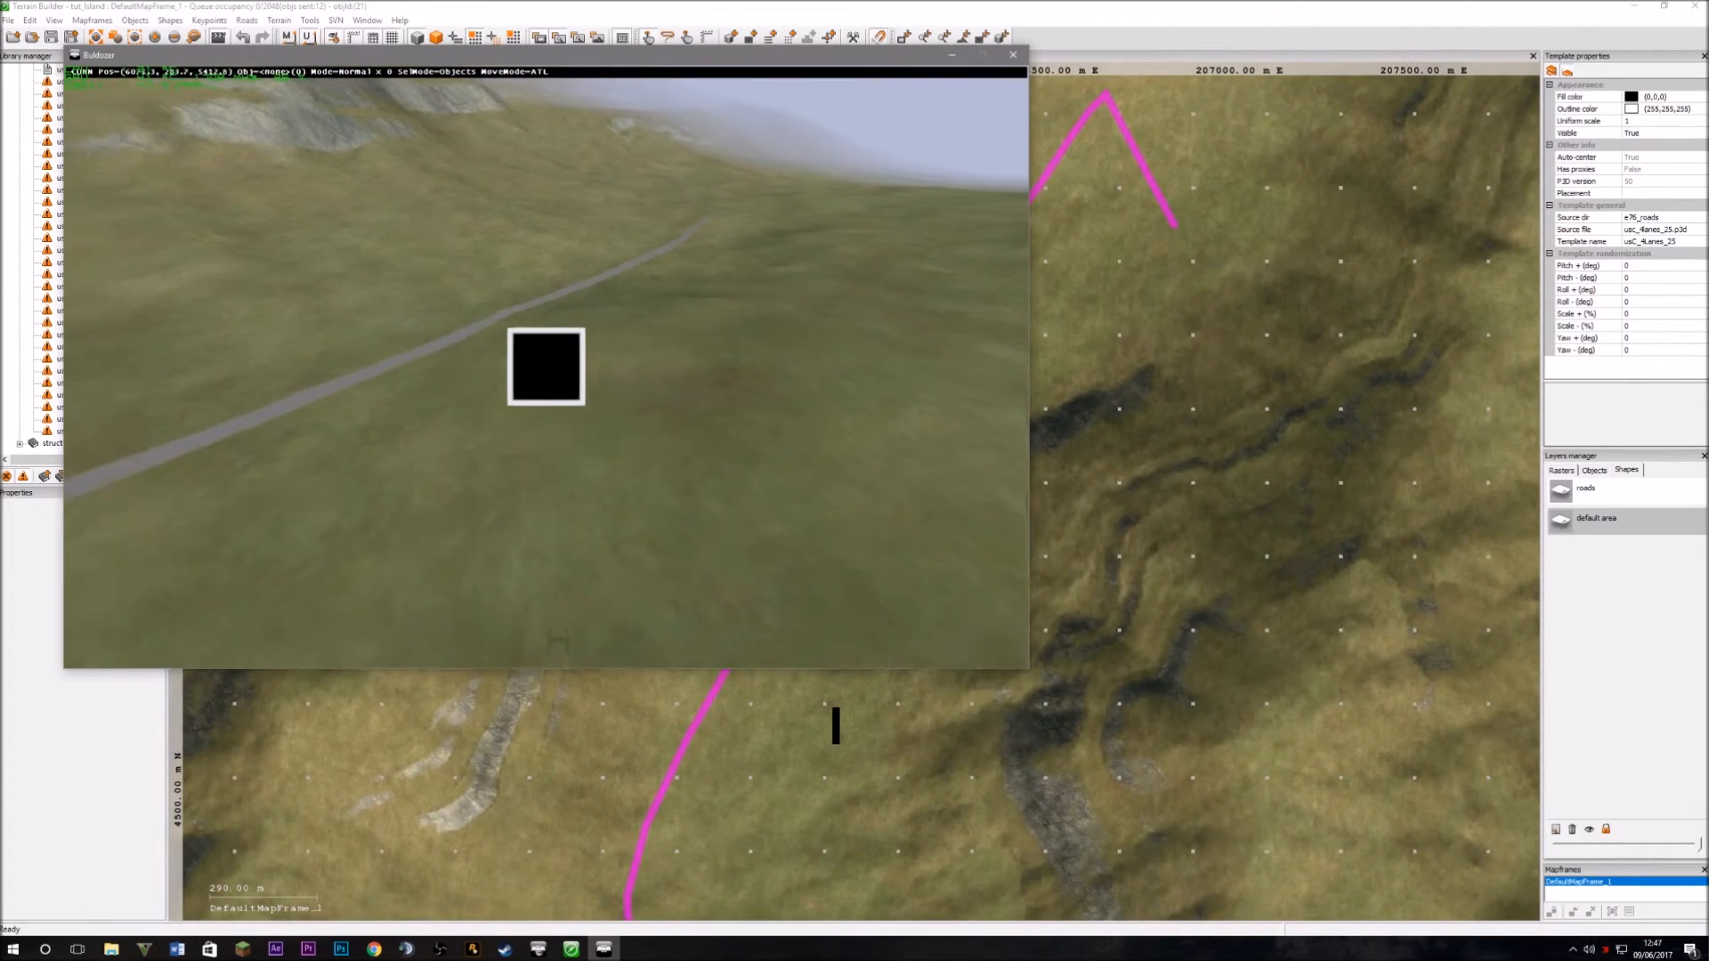
key("s")
key("s")
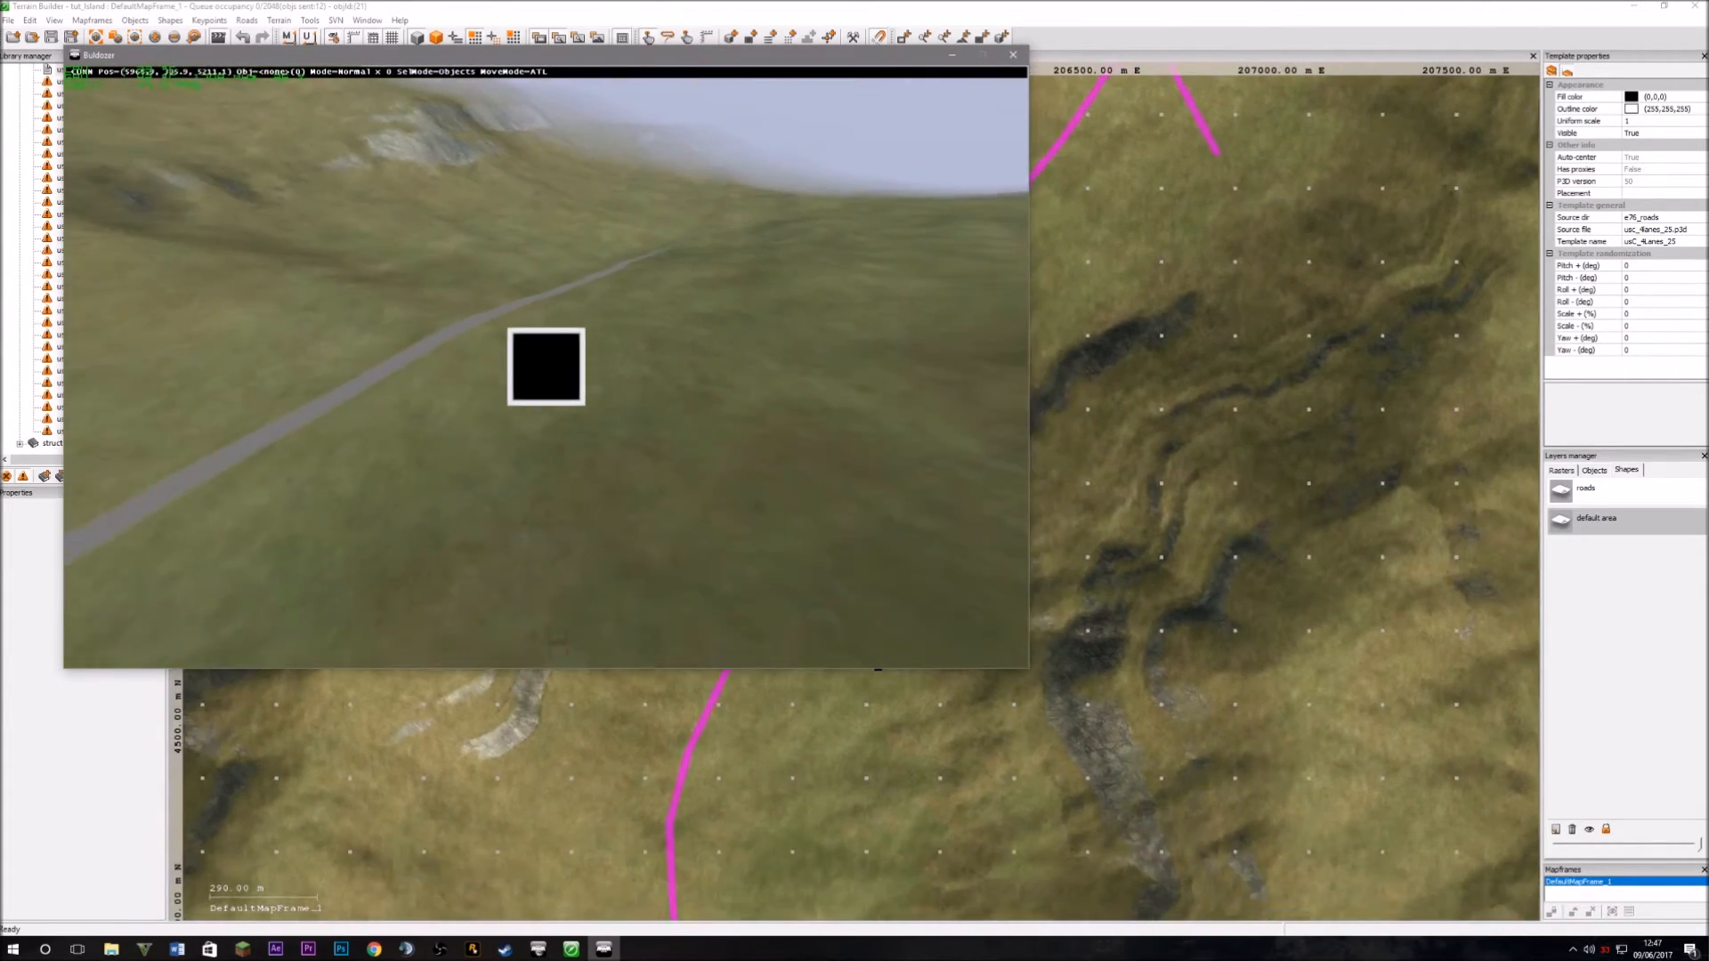
key("w")
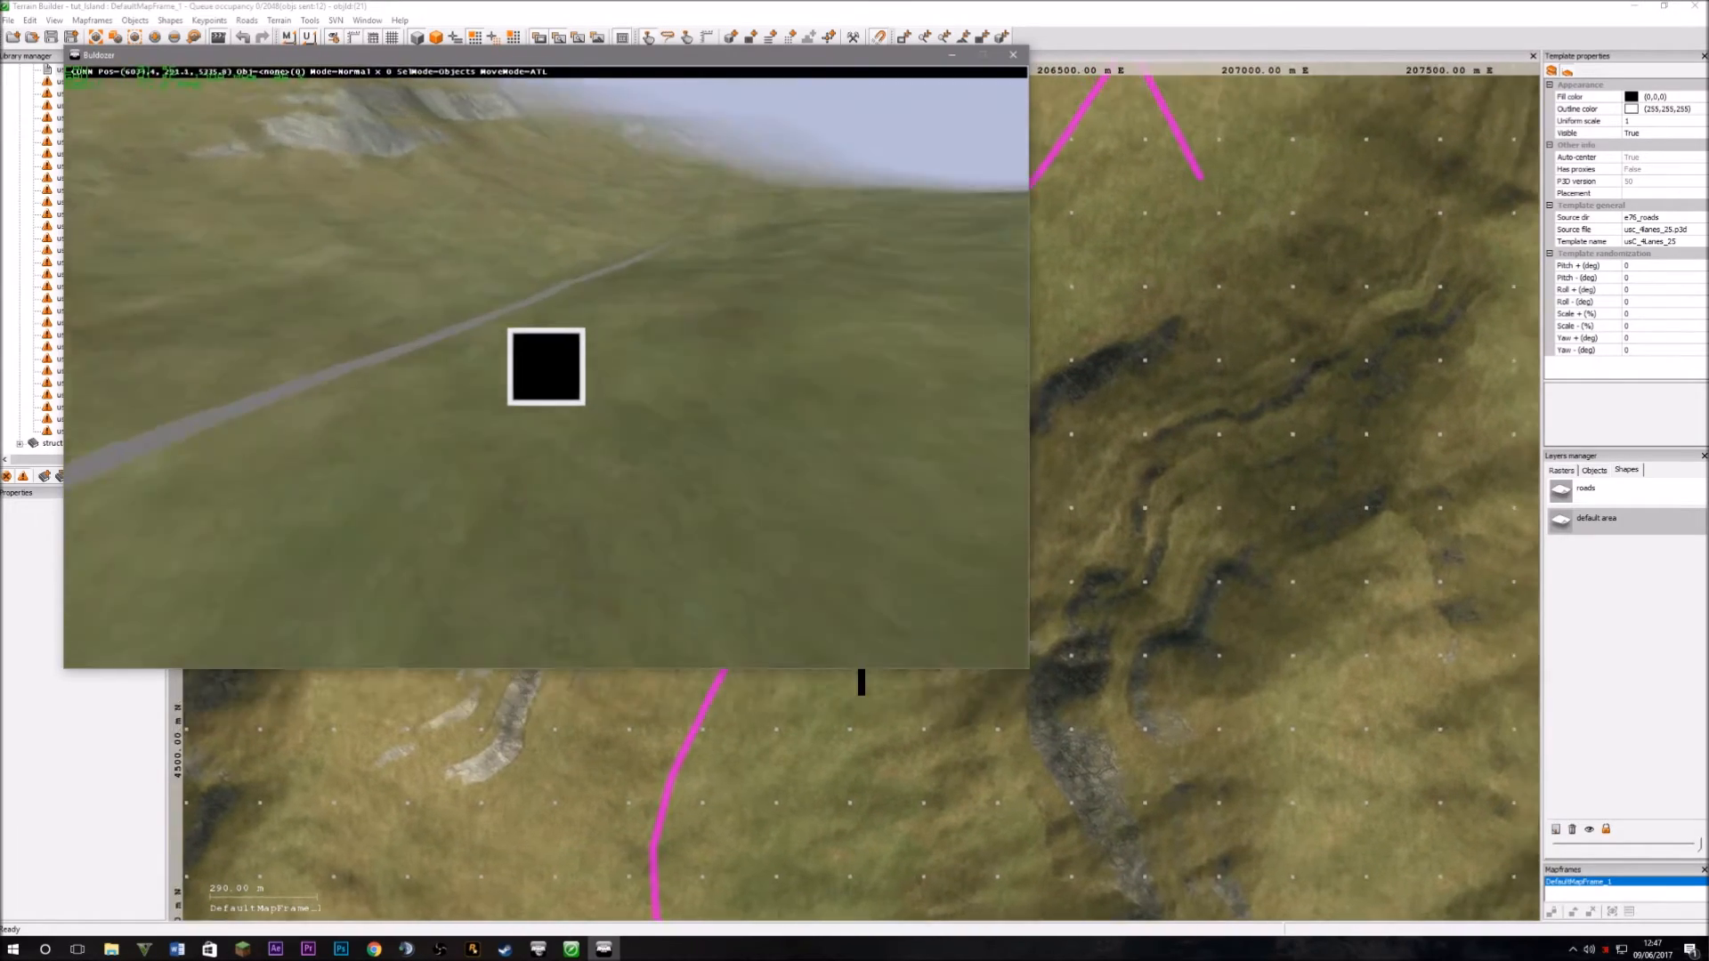
key("s")
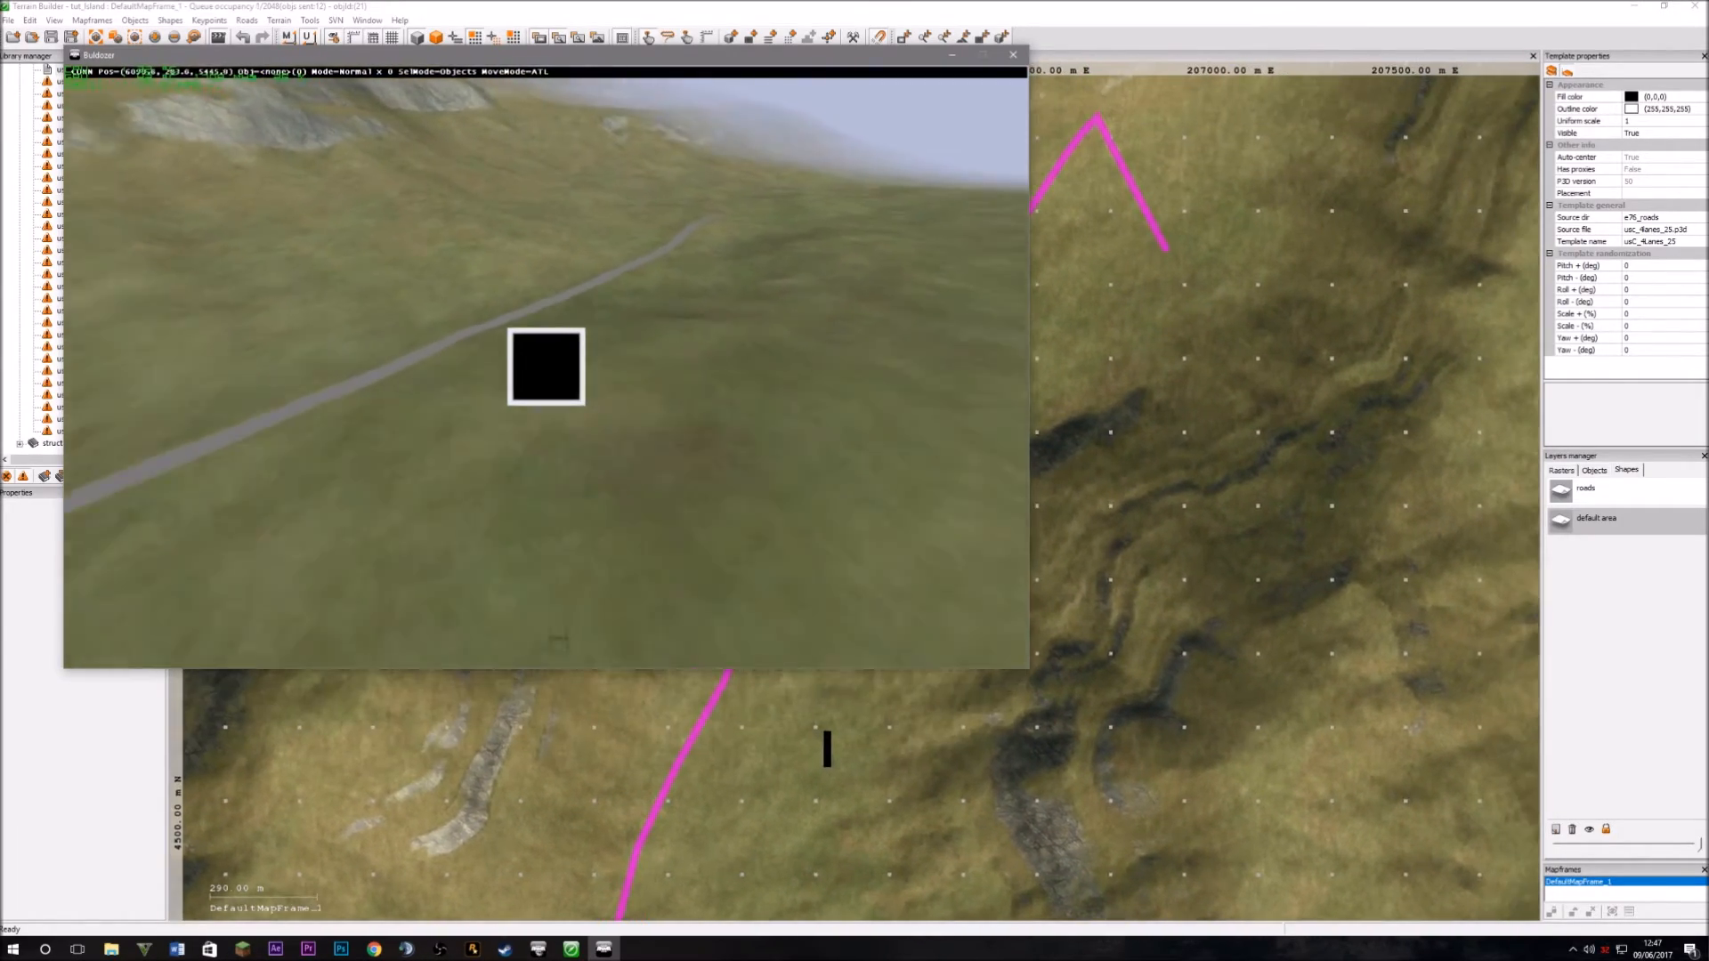
key("w")
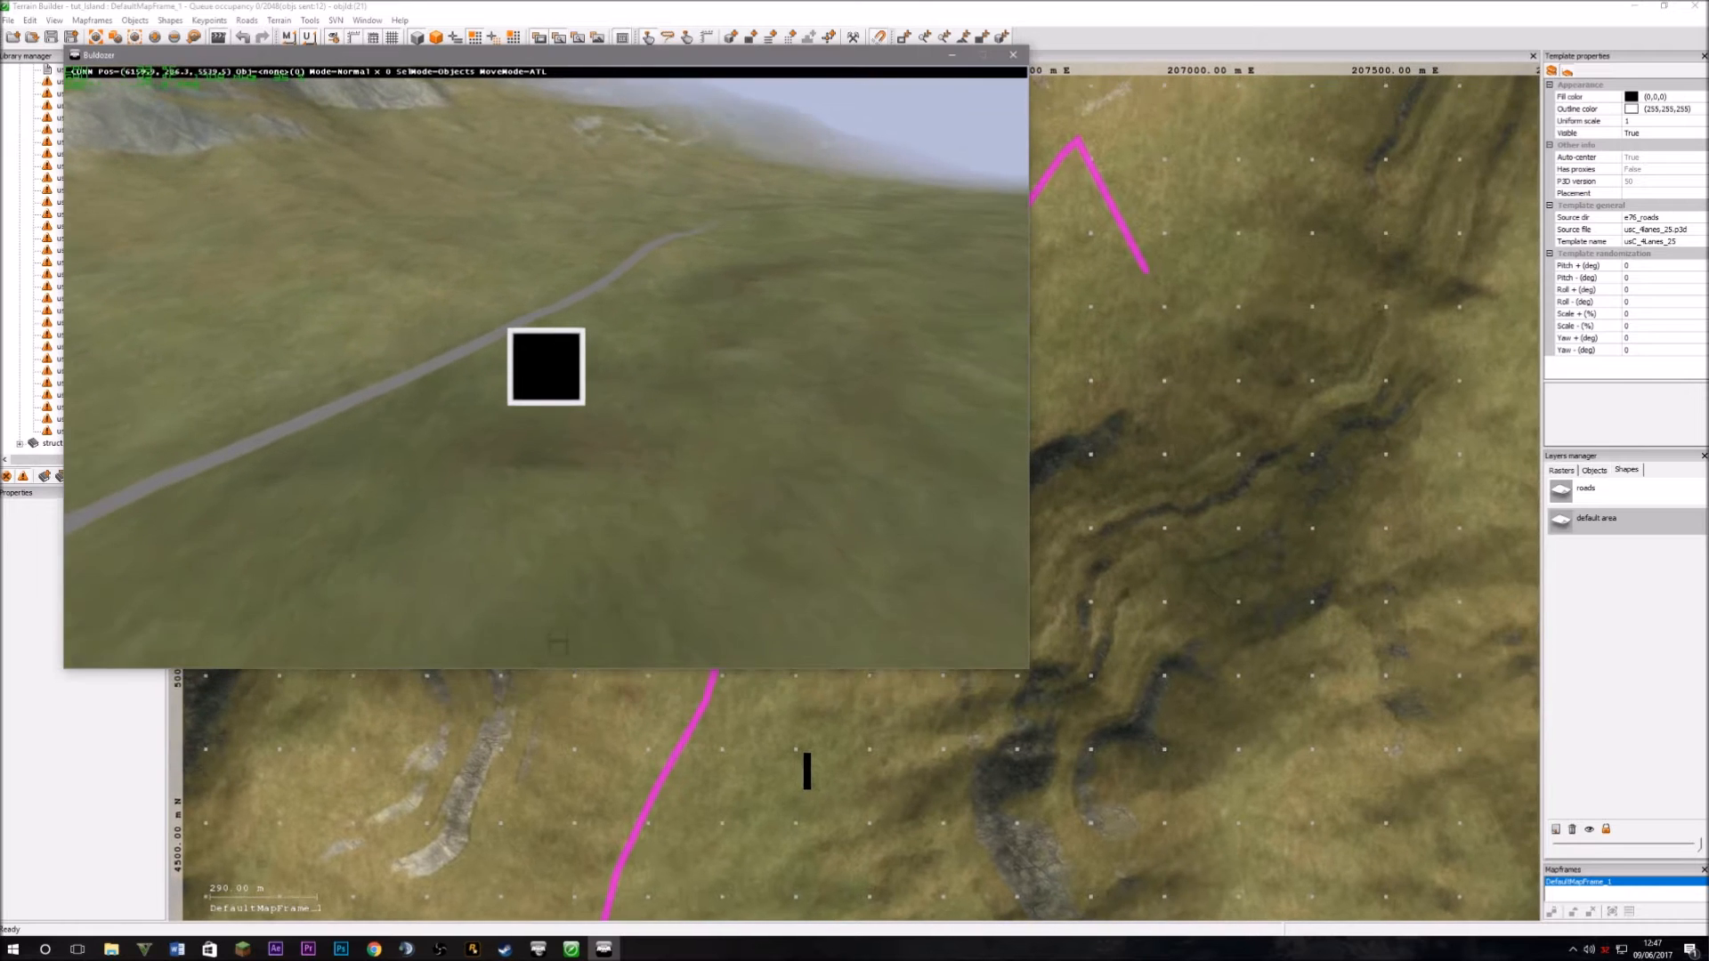
key("s")
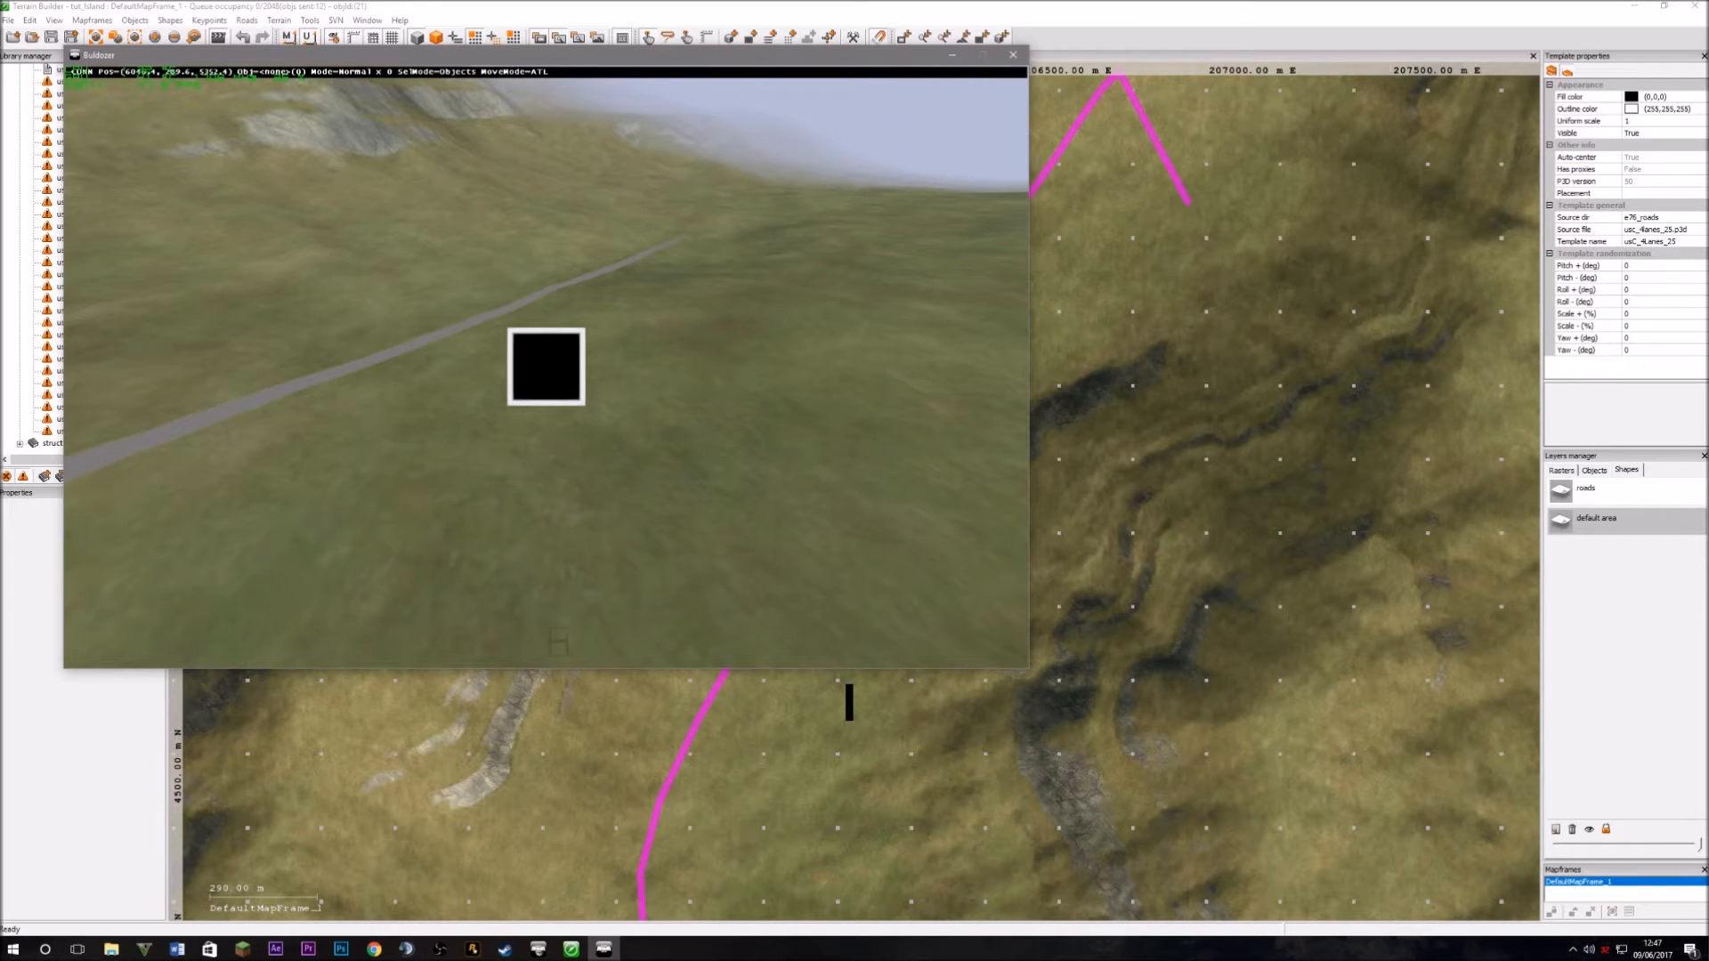
Switch to Terrain Builder and examine the road polyline on the map, both in full and closer up along its bend.
key("alt+Tab")
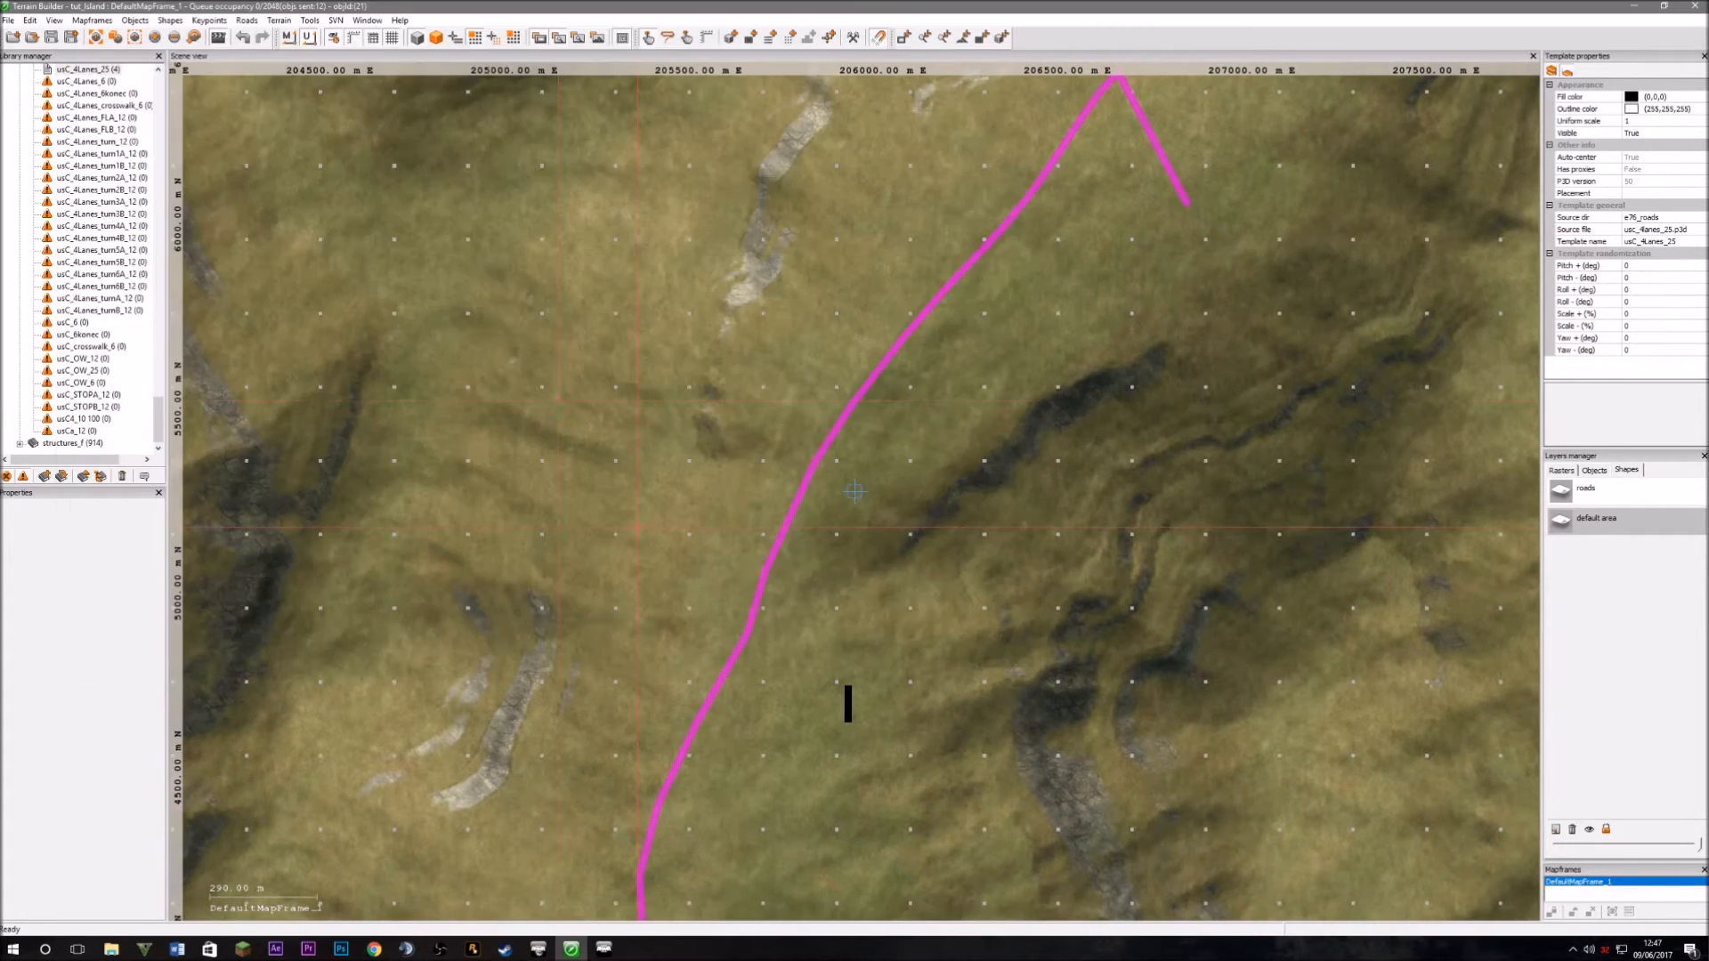
scroll(854, 492, "down", 3)
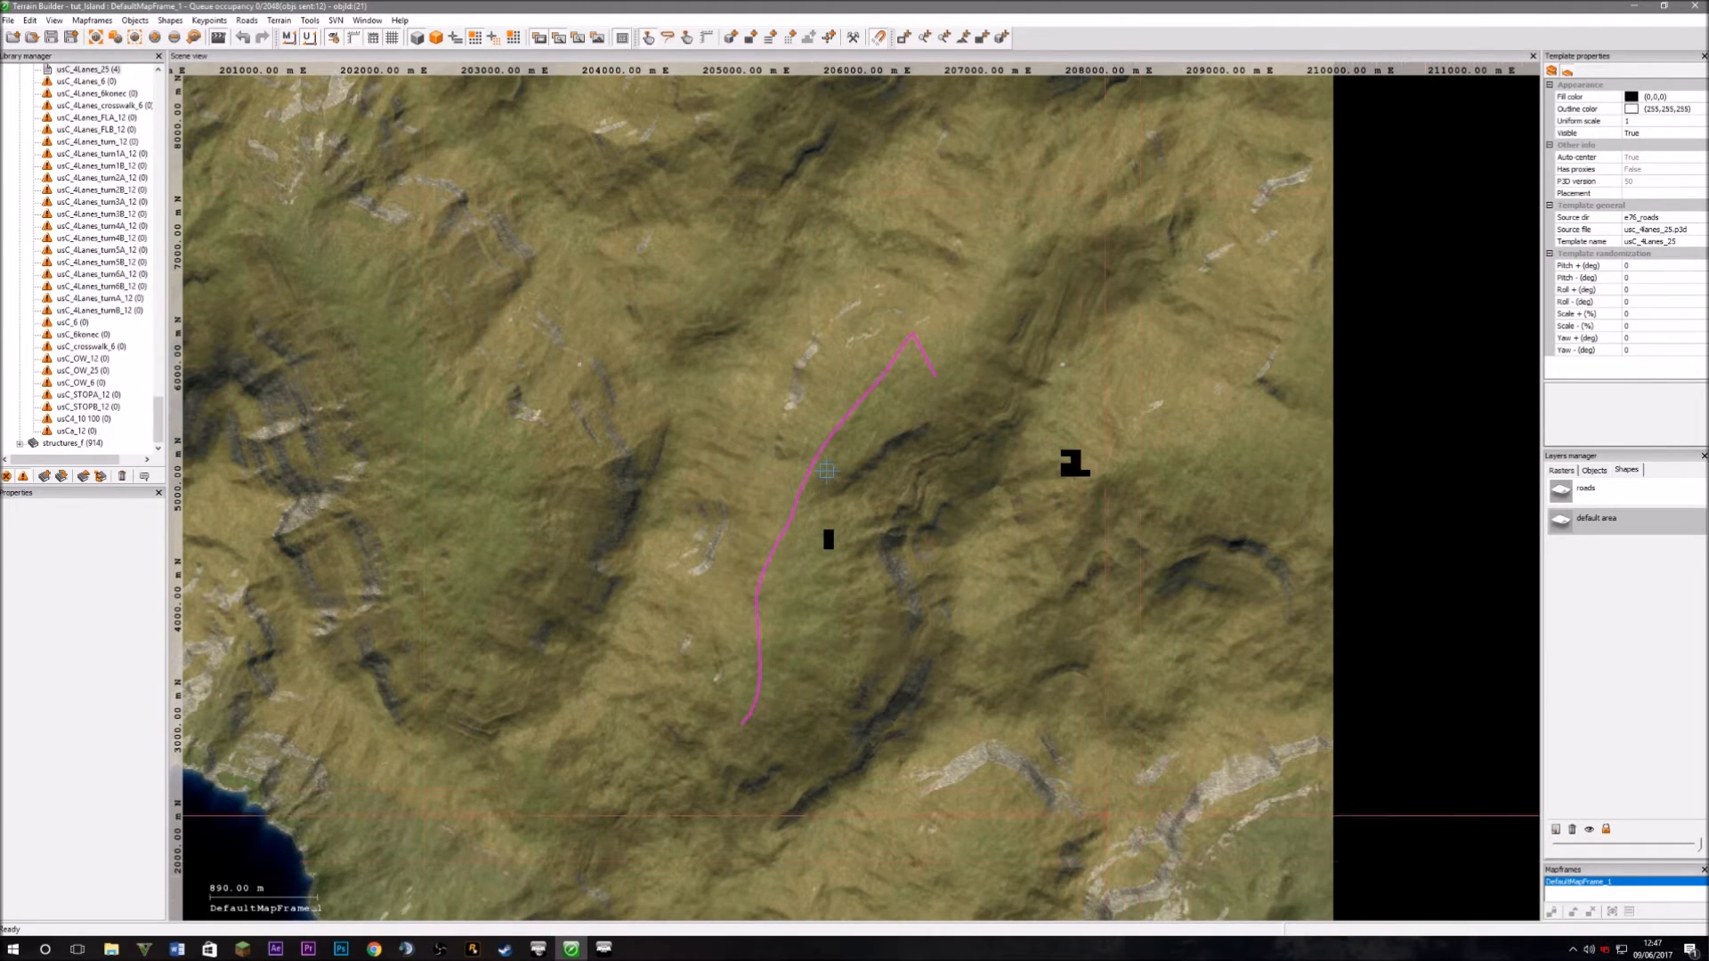
scroll(669, 790, "up", 4)
middle_click_drag(703, 192, 495, 794)
middle_click_drag(773, 242, 538, 772)
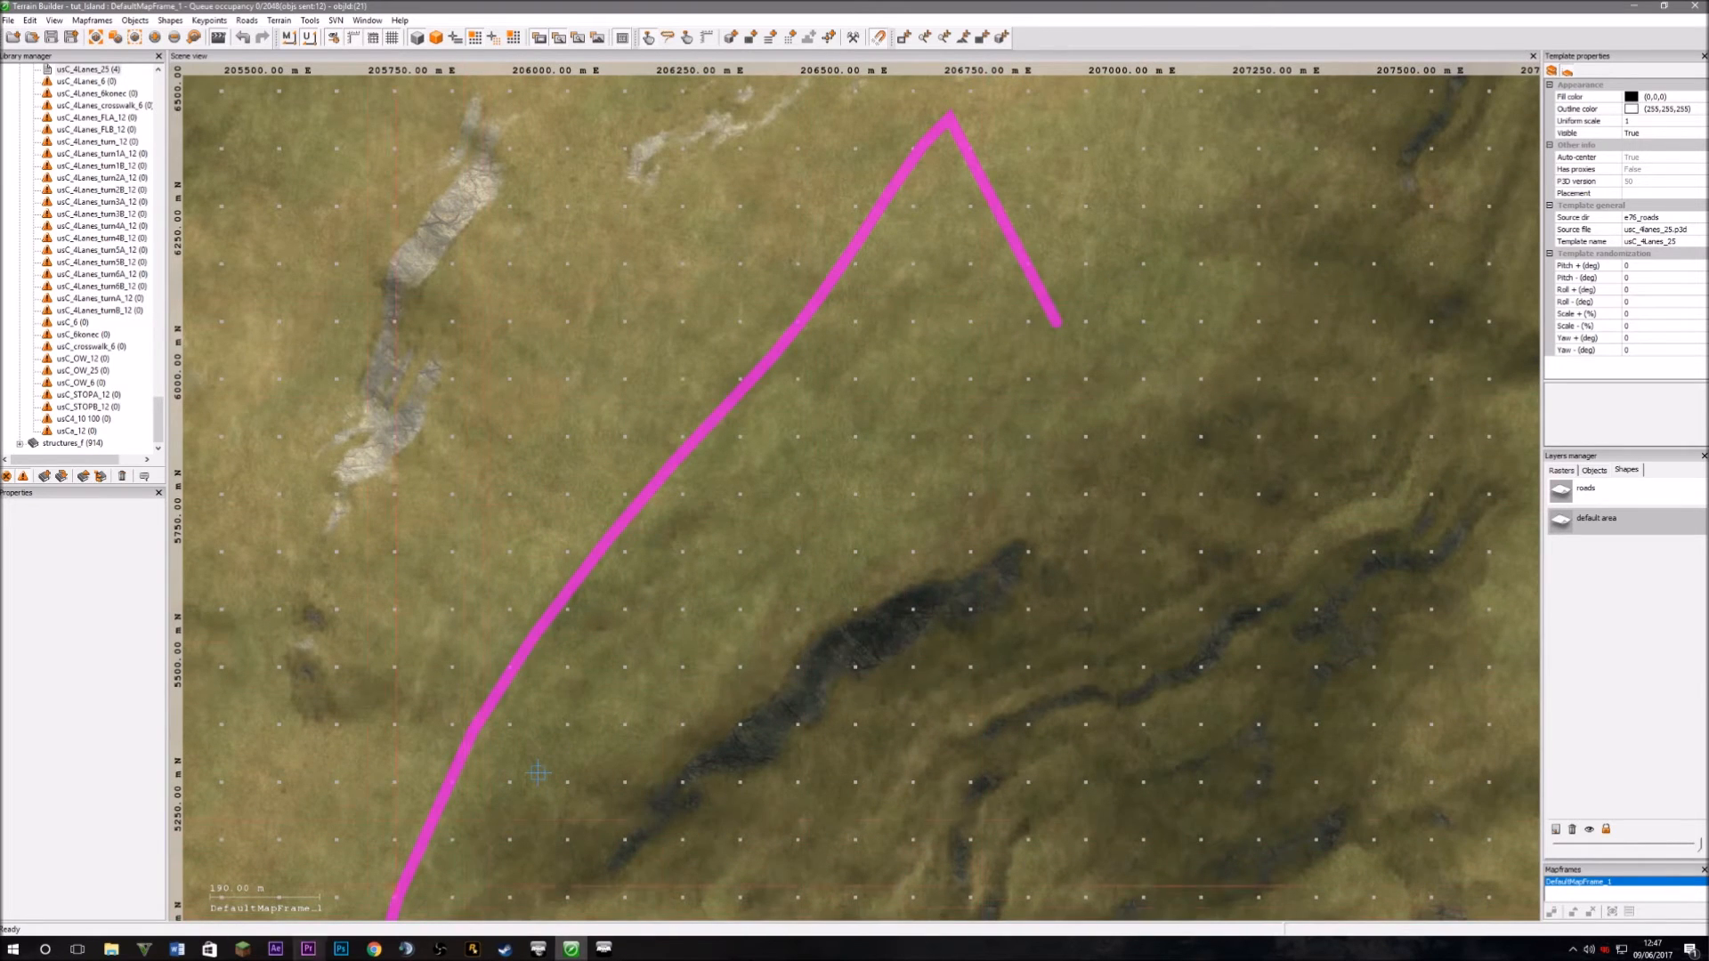
Open the satellite image sat.png from the source folder of JF_JasperIslands on the P: drive.
key("super")
left_click(238, 886)
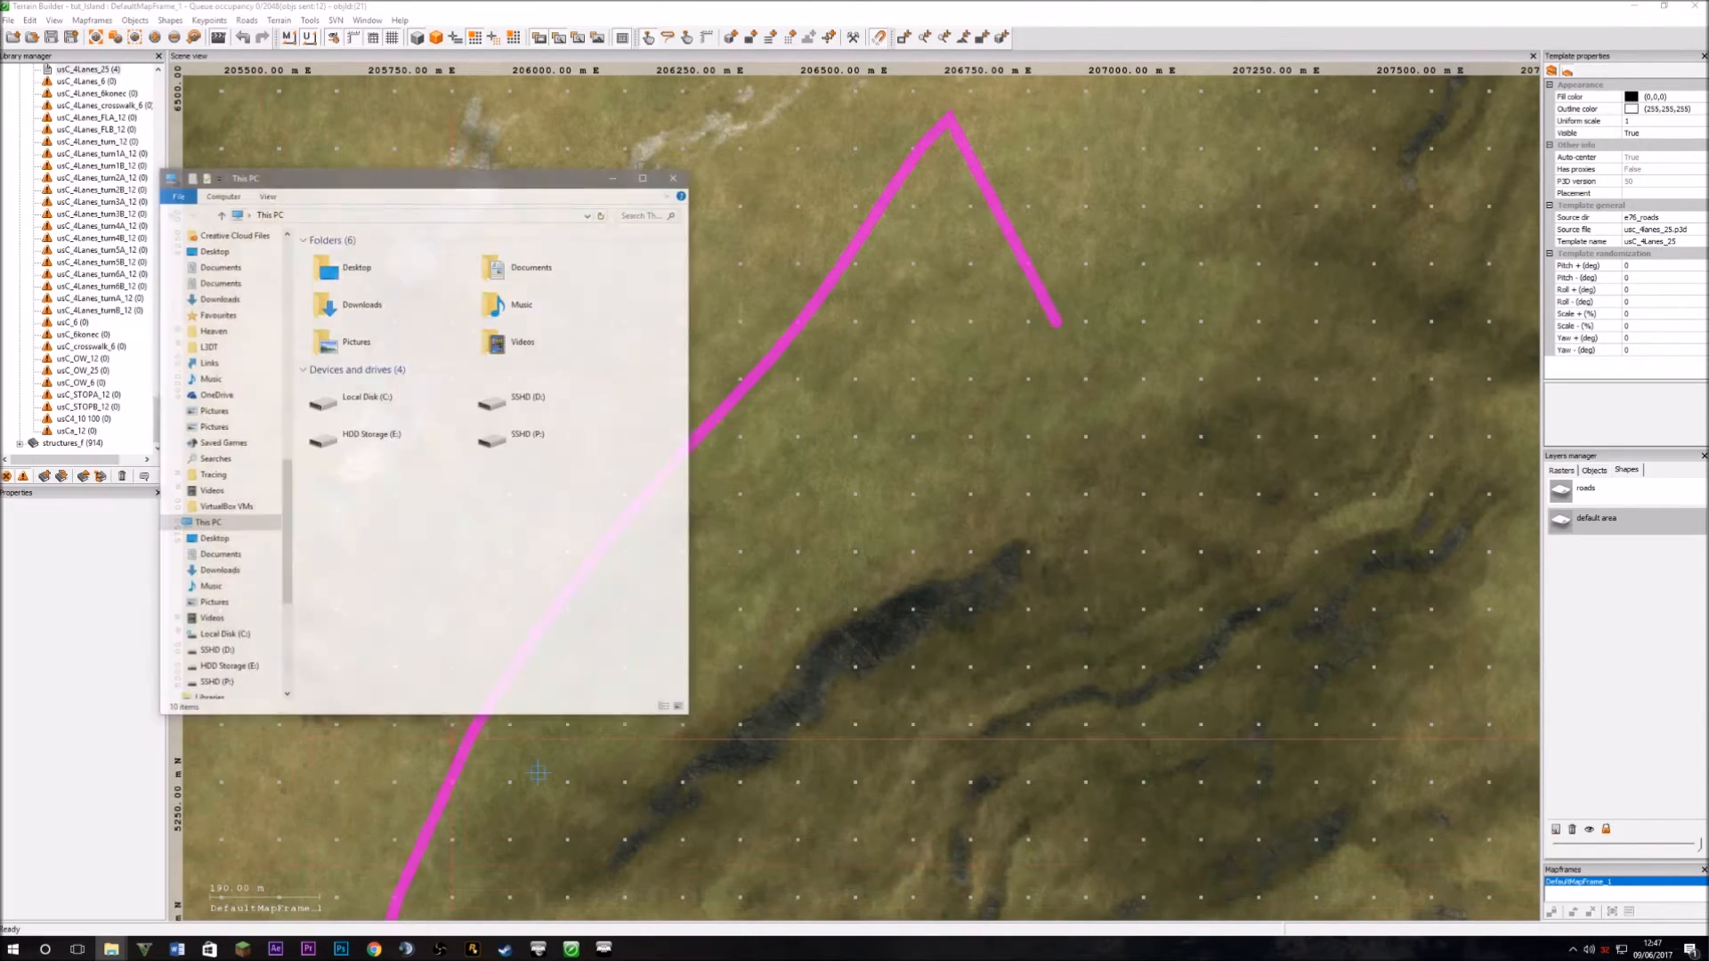
left_click(553, 445)
double_click(554, 445)
scroll(388, 605, "down", 3)
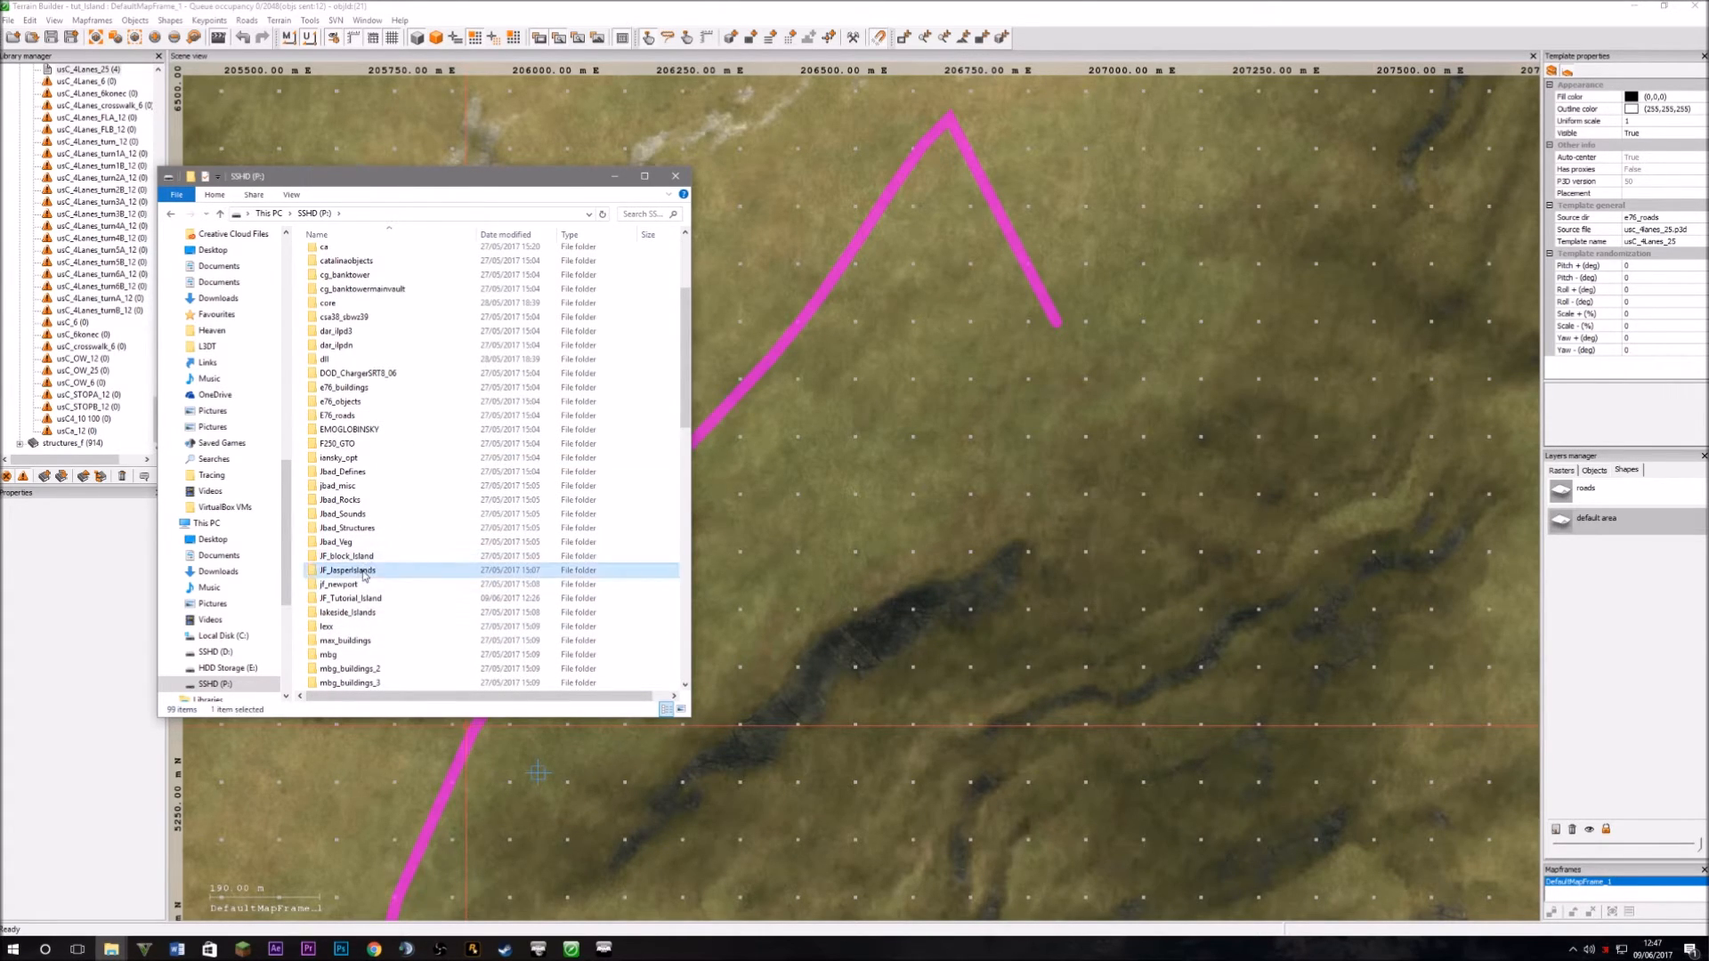
double_click(357, 570)
left_click(383, 267)
double_click(382, 267)
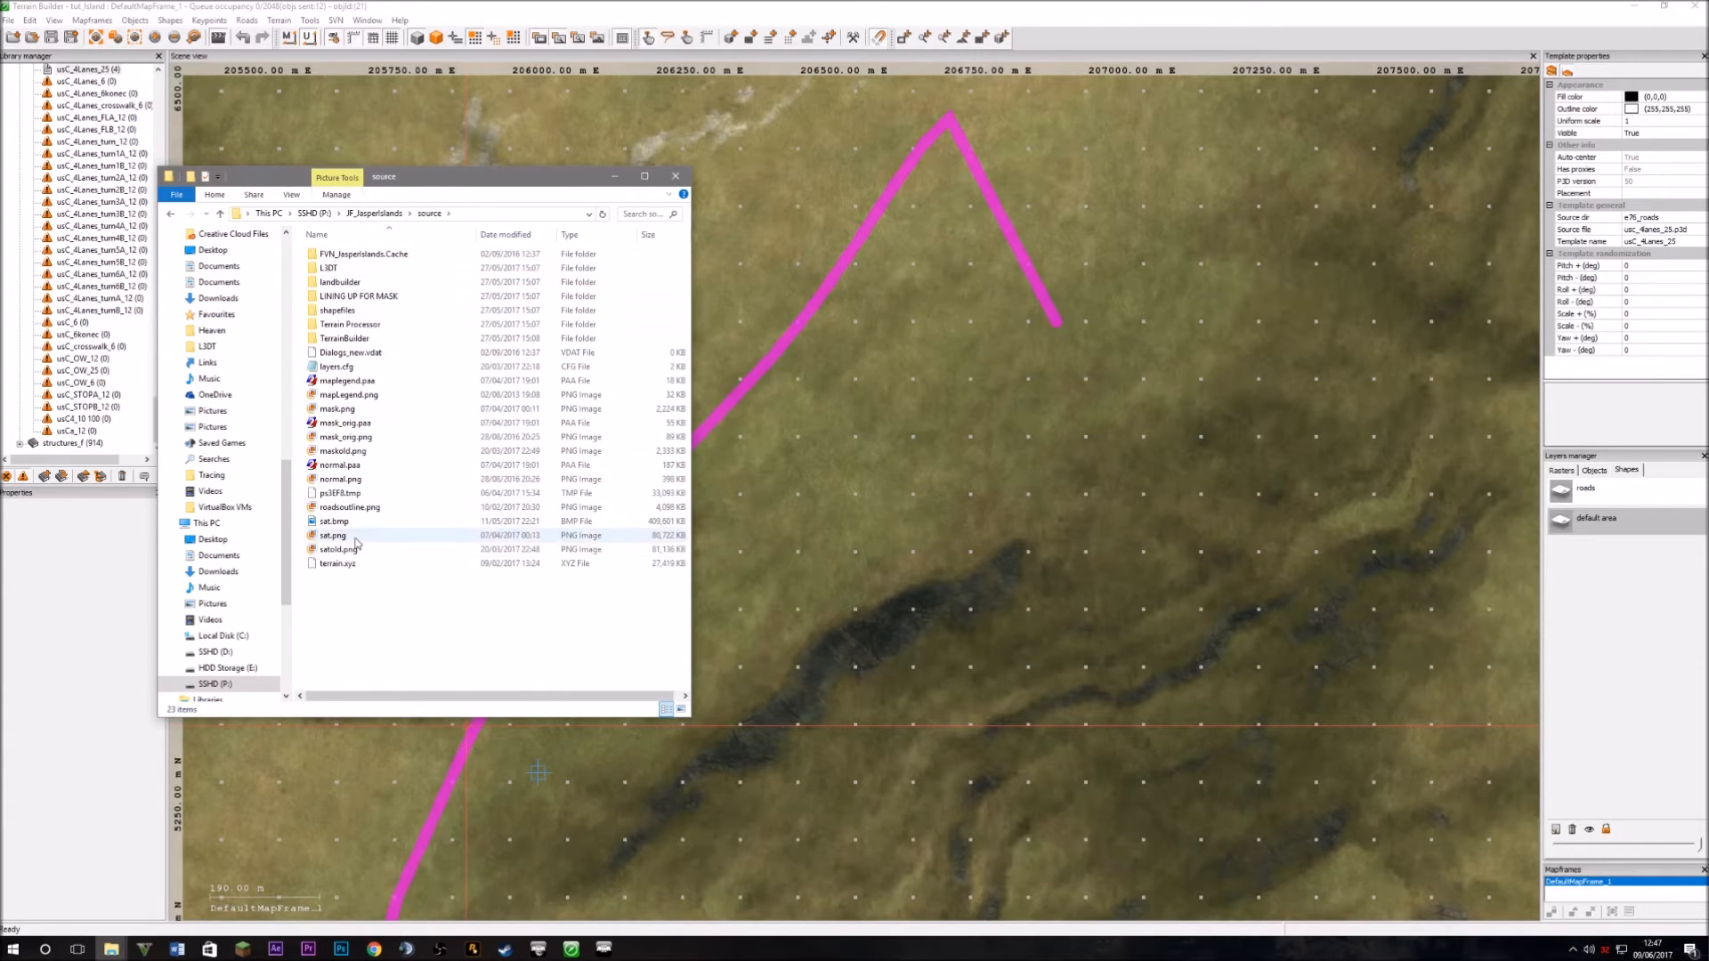
double_click(356, 539)
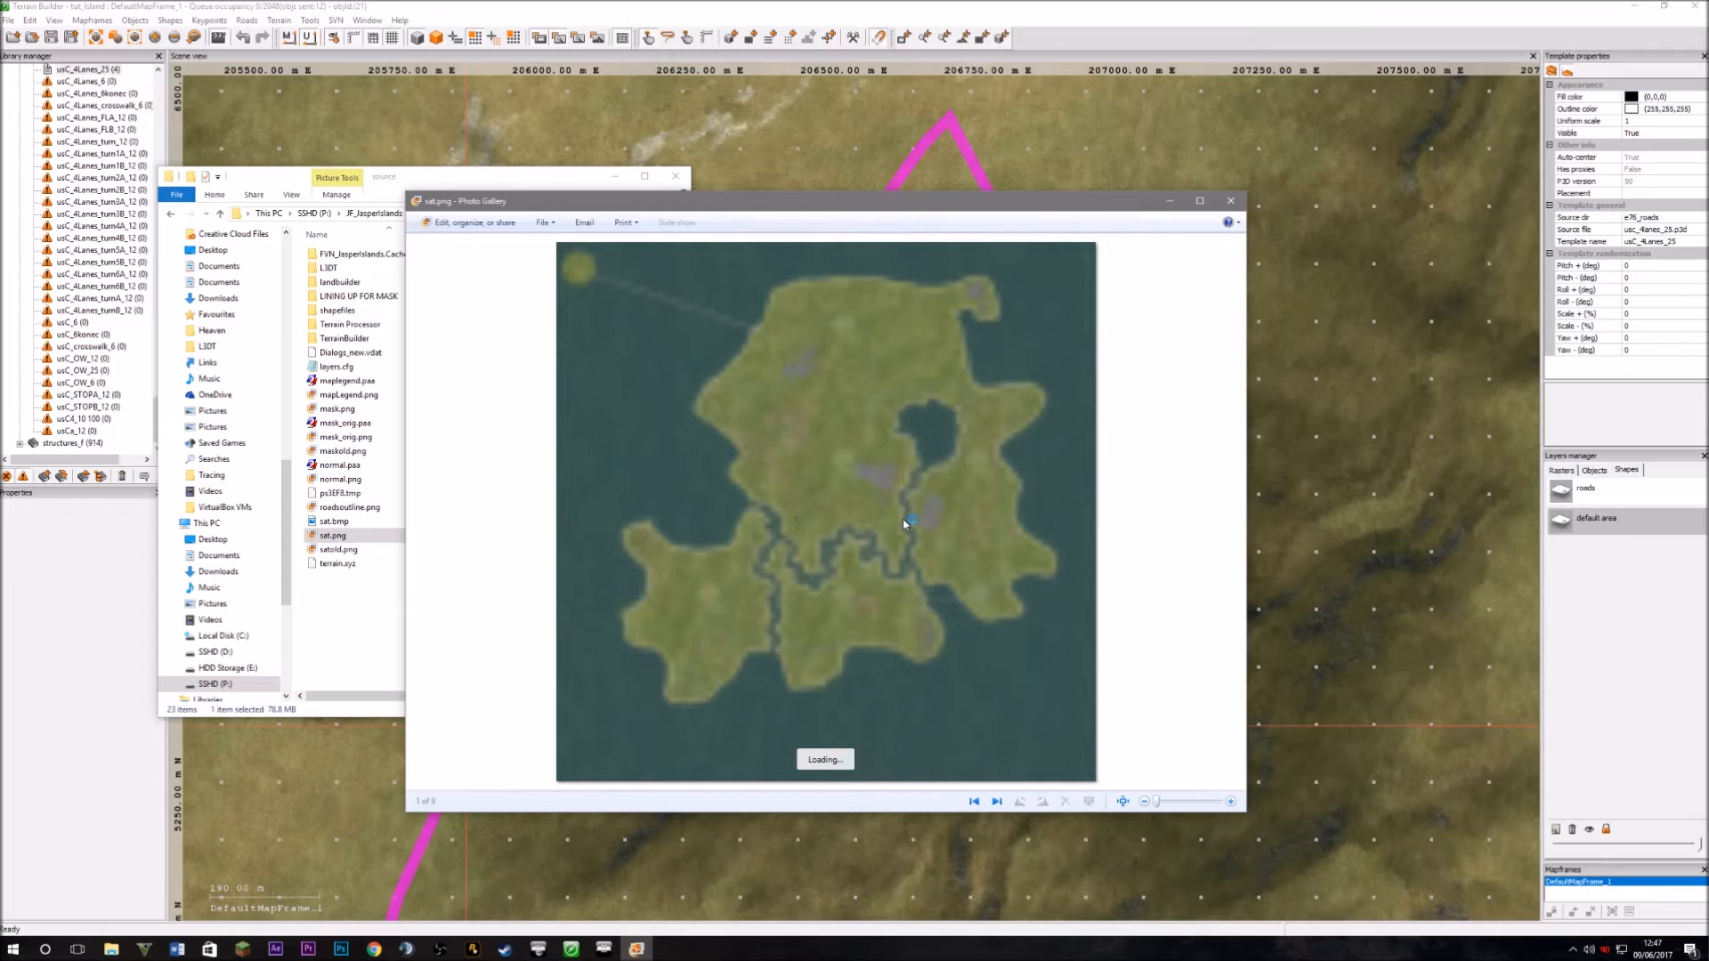
Examine how the roads are painted on the satellite image at several magnifications, and close the image.
scroll(913, 516, "up", 5)
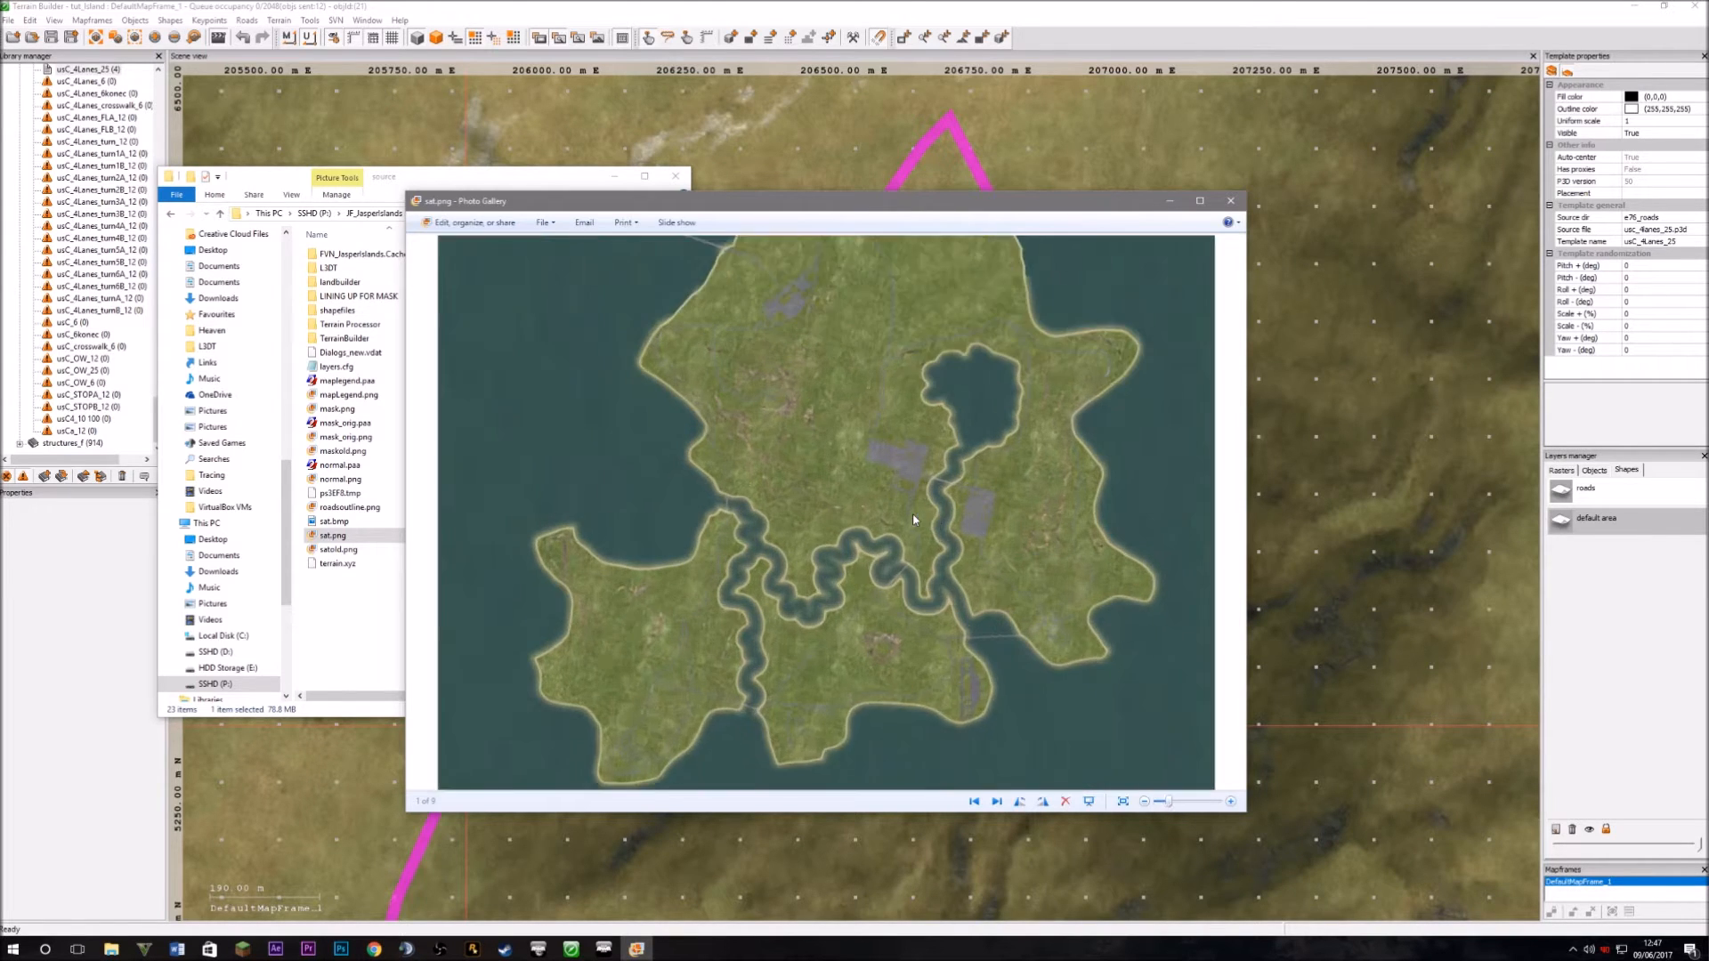
left_click_drag(813, 505, 735, 456)
scroll(690, 498, "down", 2)
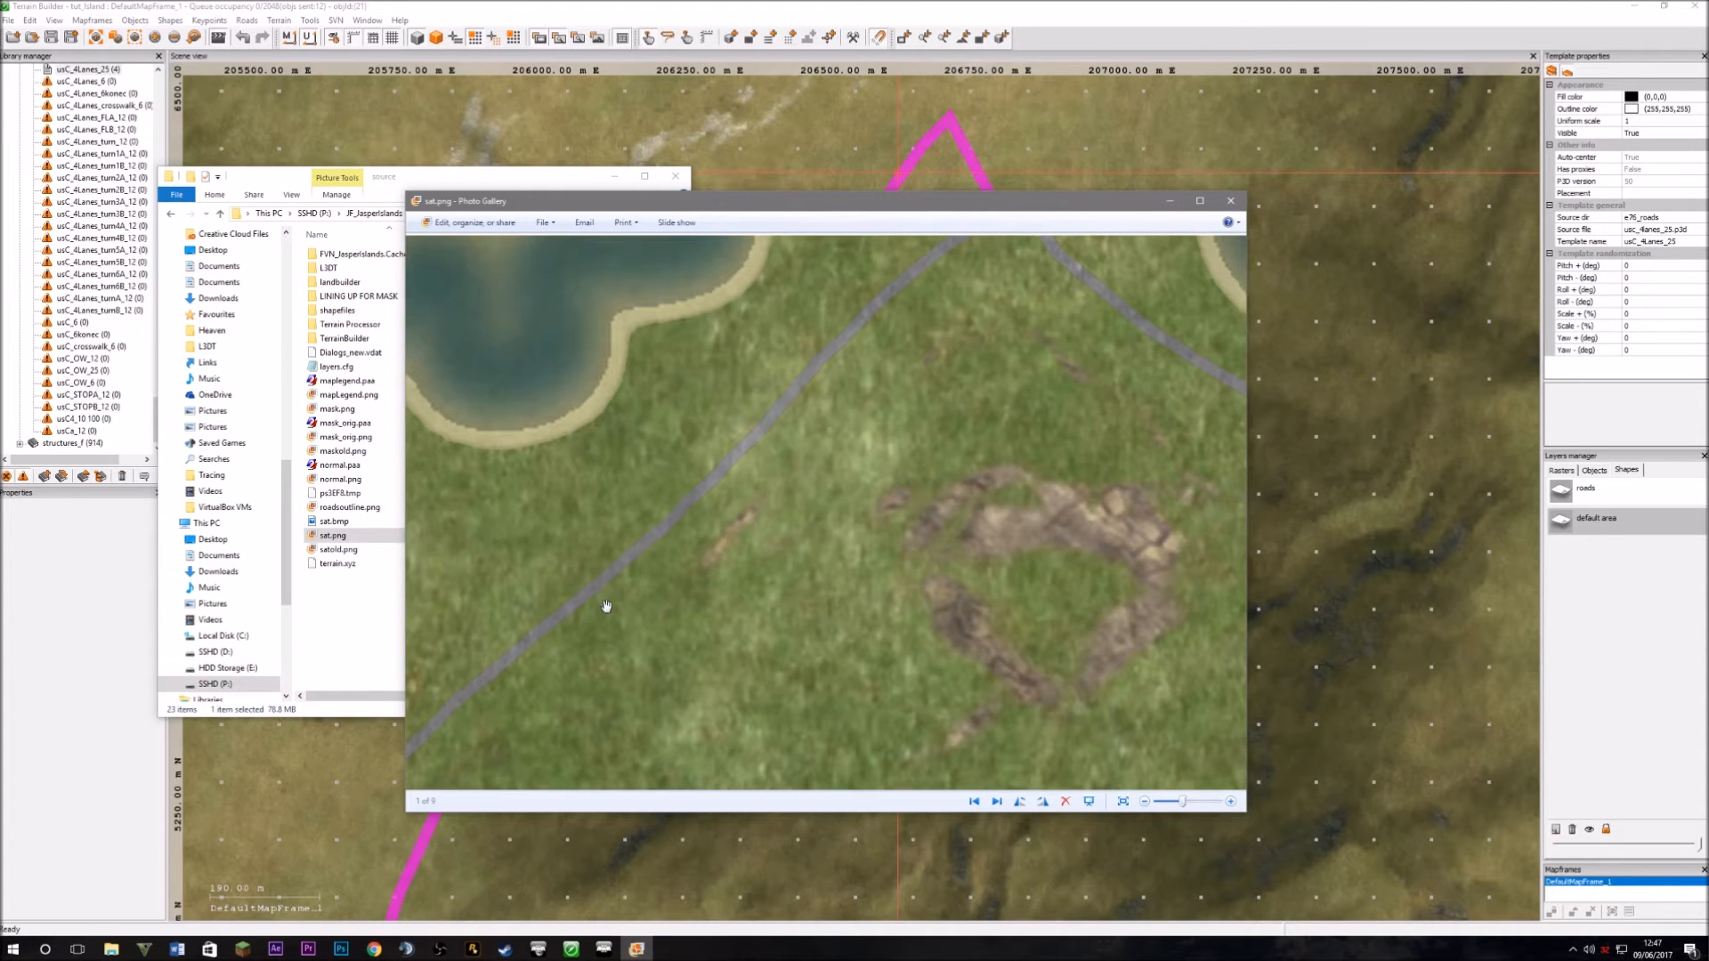
scroll(606, 606, "down", 3)
scroll(744, 597, "up", 3)
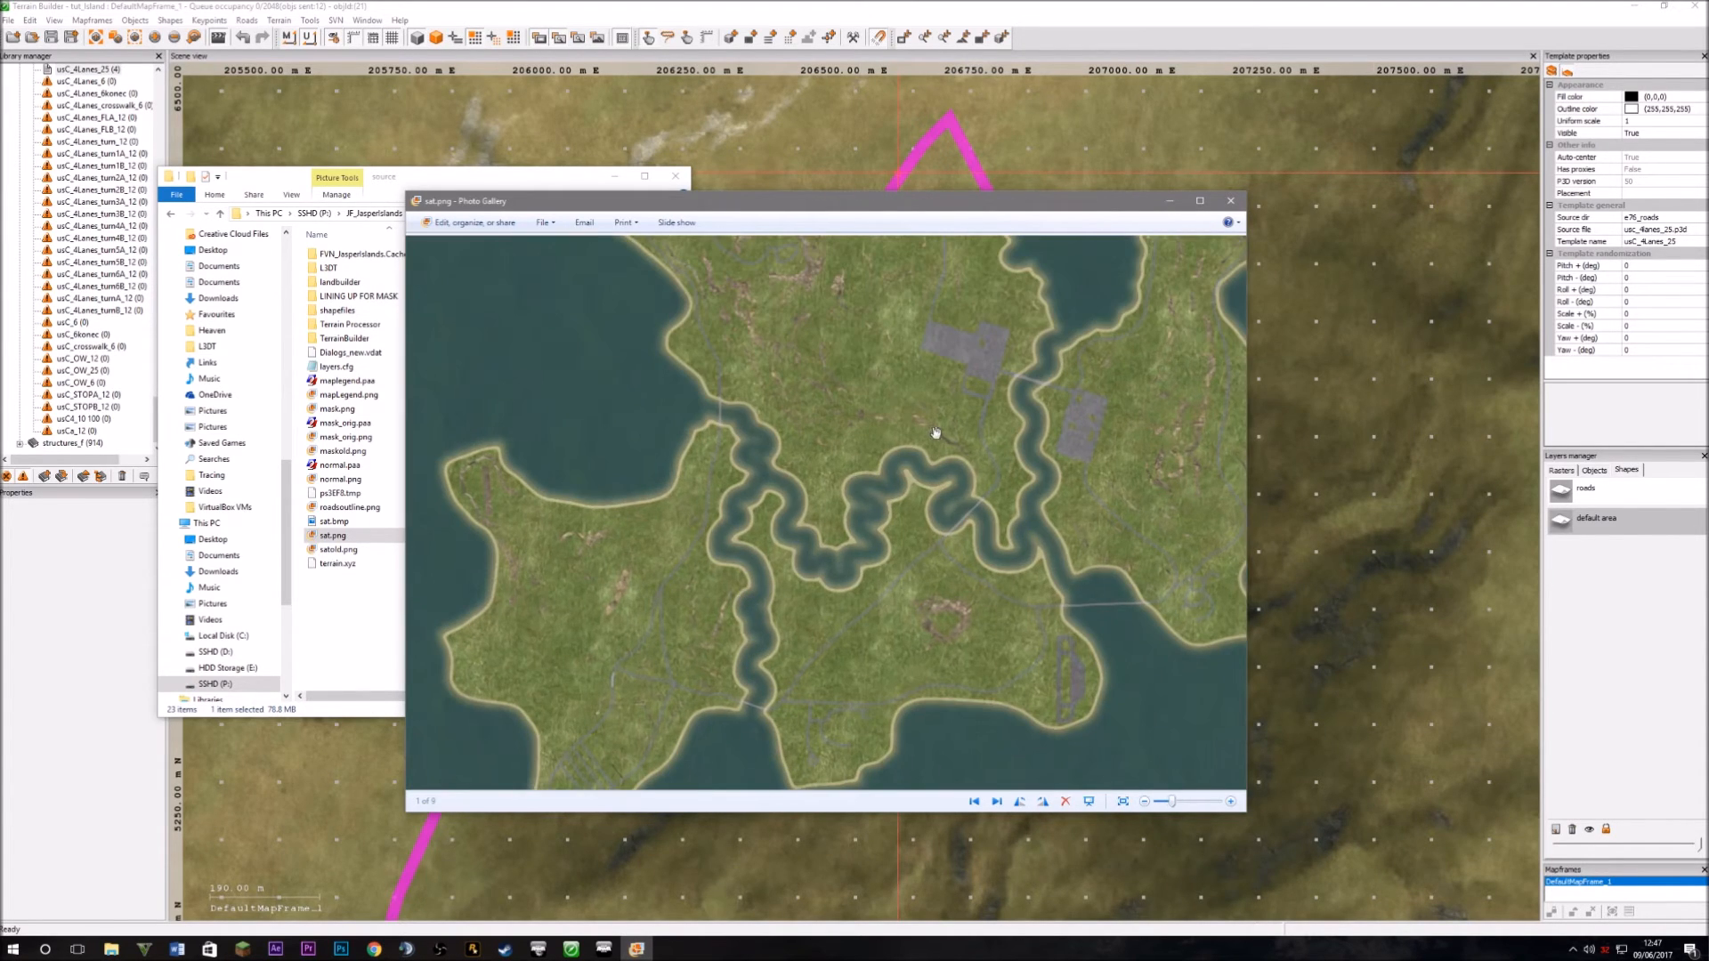
left_click(1232, 201)
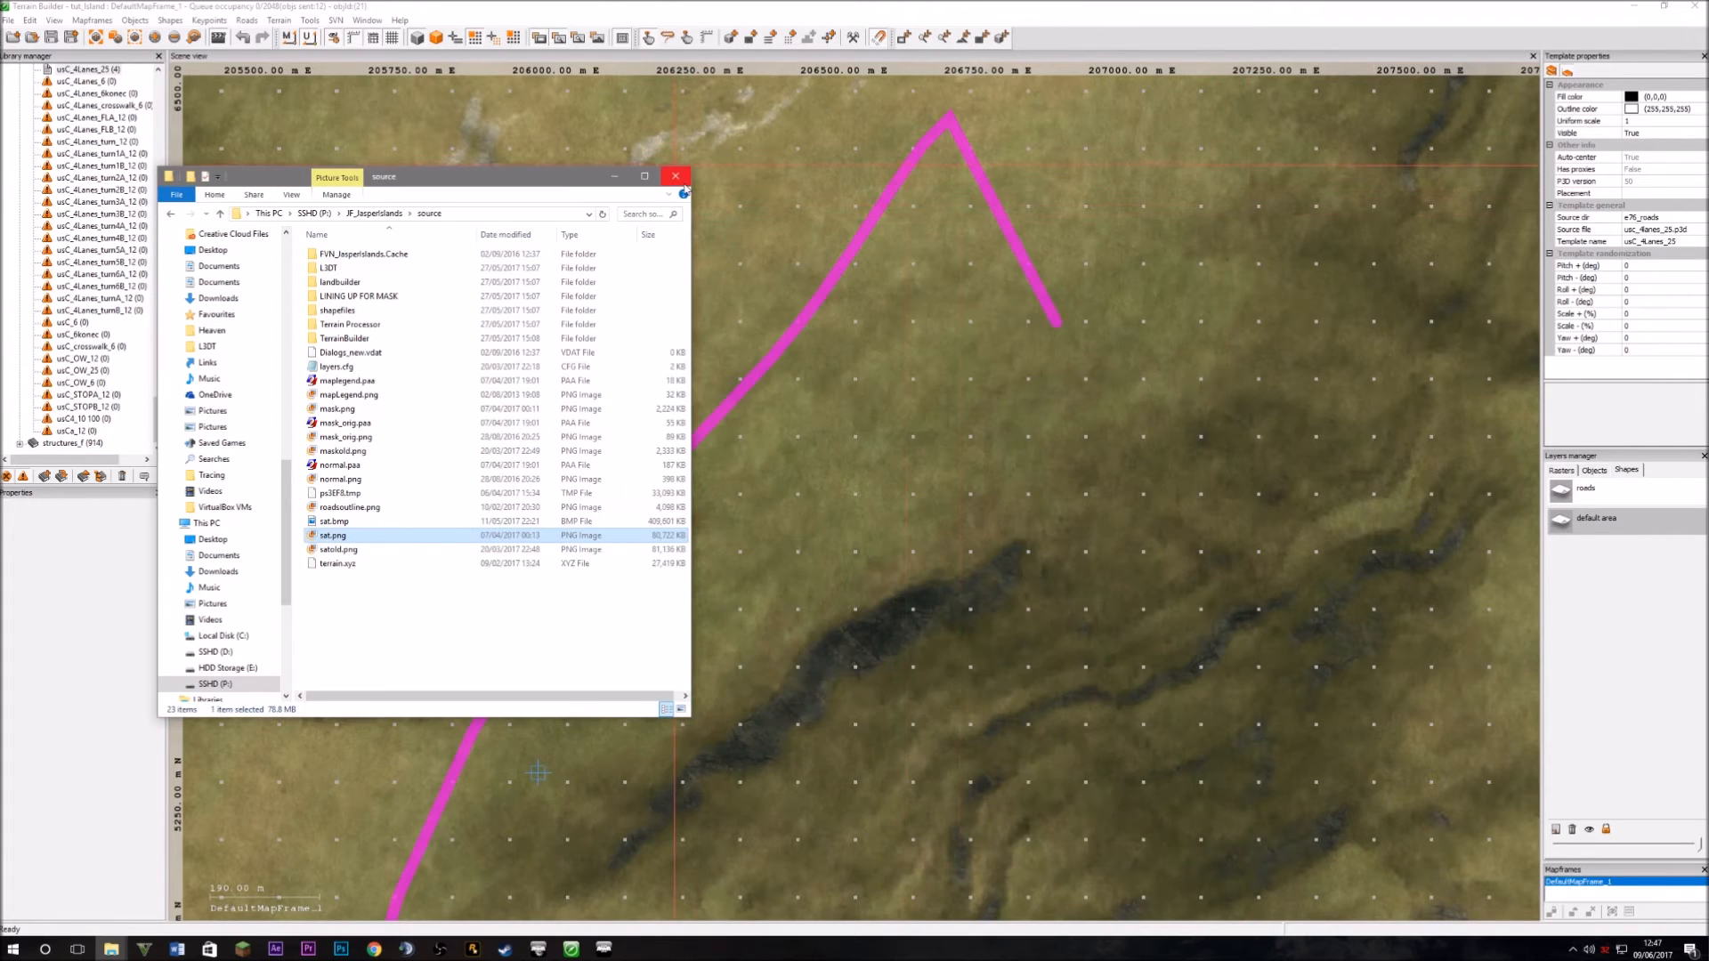
Look over the whole terrain in Terrain Builder, and inspect the area around the polyline and the placed road segments.
left_click(538, 772)
scroll(537, 772, "down", 5)
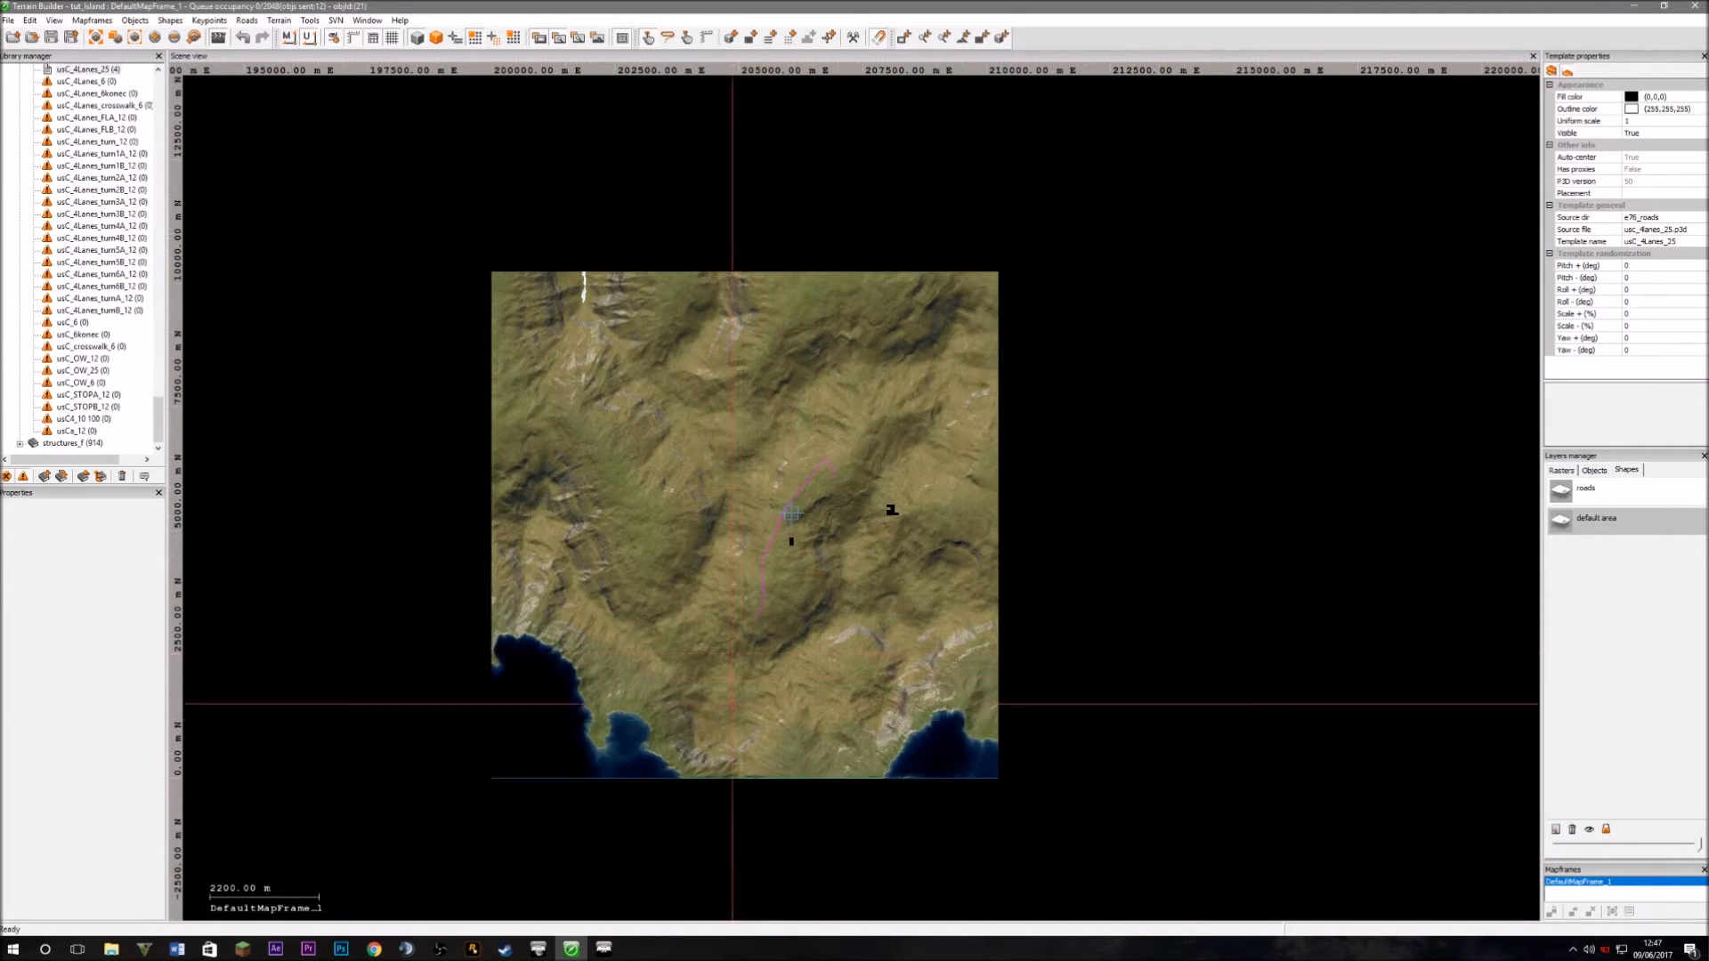
left_click(609, 949)
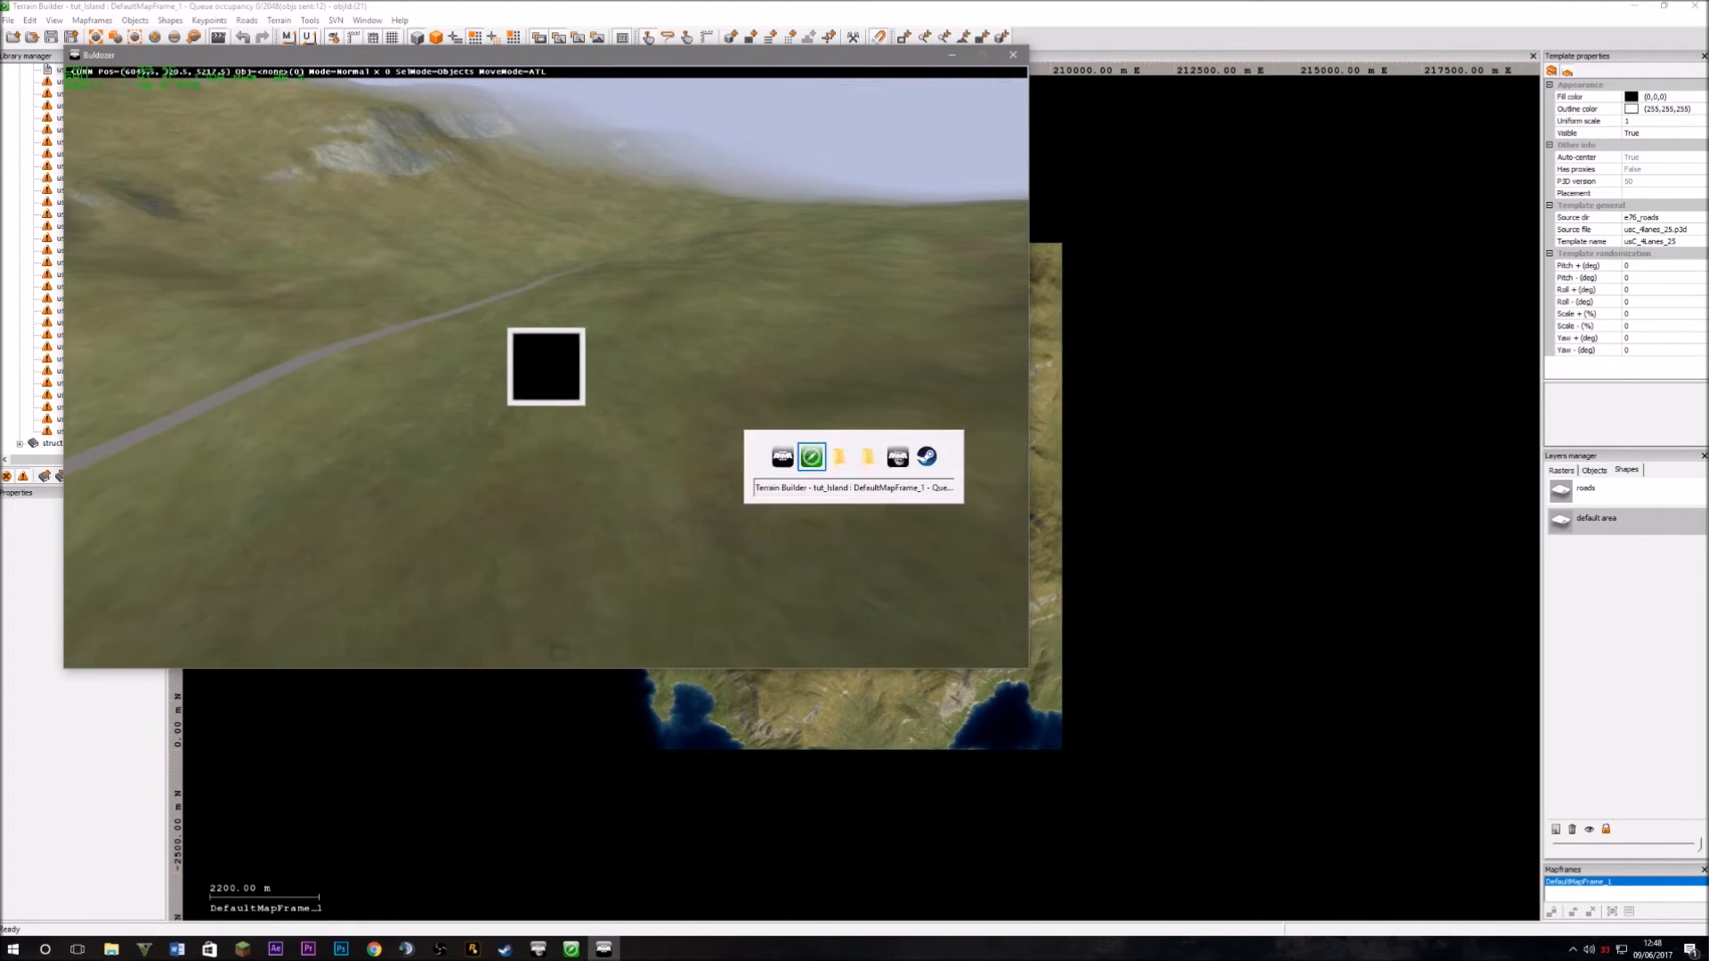
key("alt+Tab")
scroll(651, 384, "up", 10)
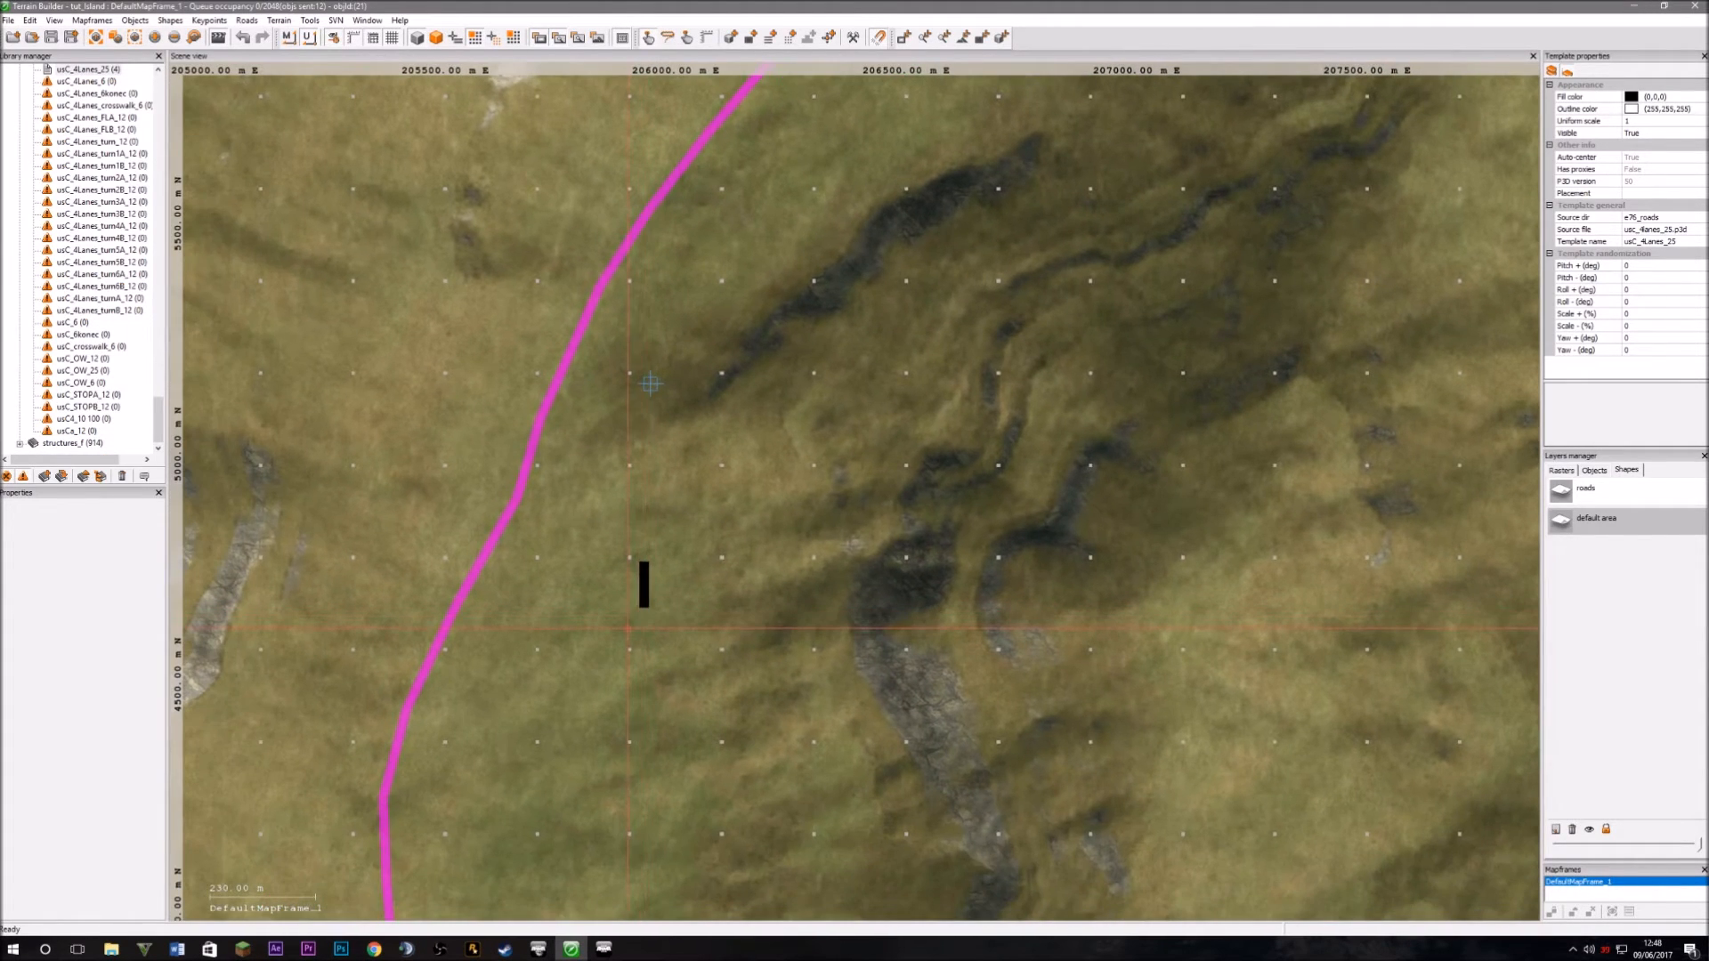
Go to the placed four-lane segments in Buldozer, shift one usc_4lanes_25 segment sideways, and undo the move.
left_click(605, 949)
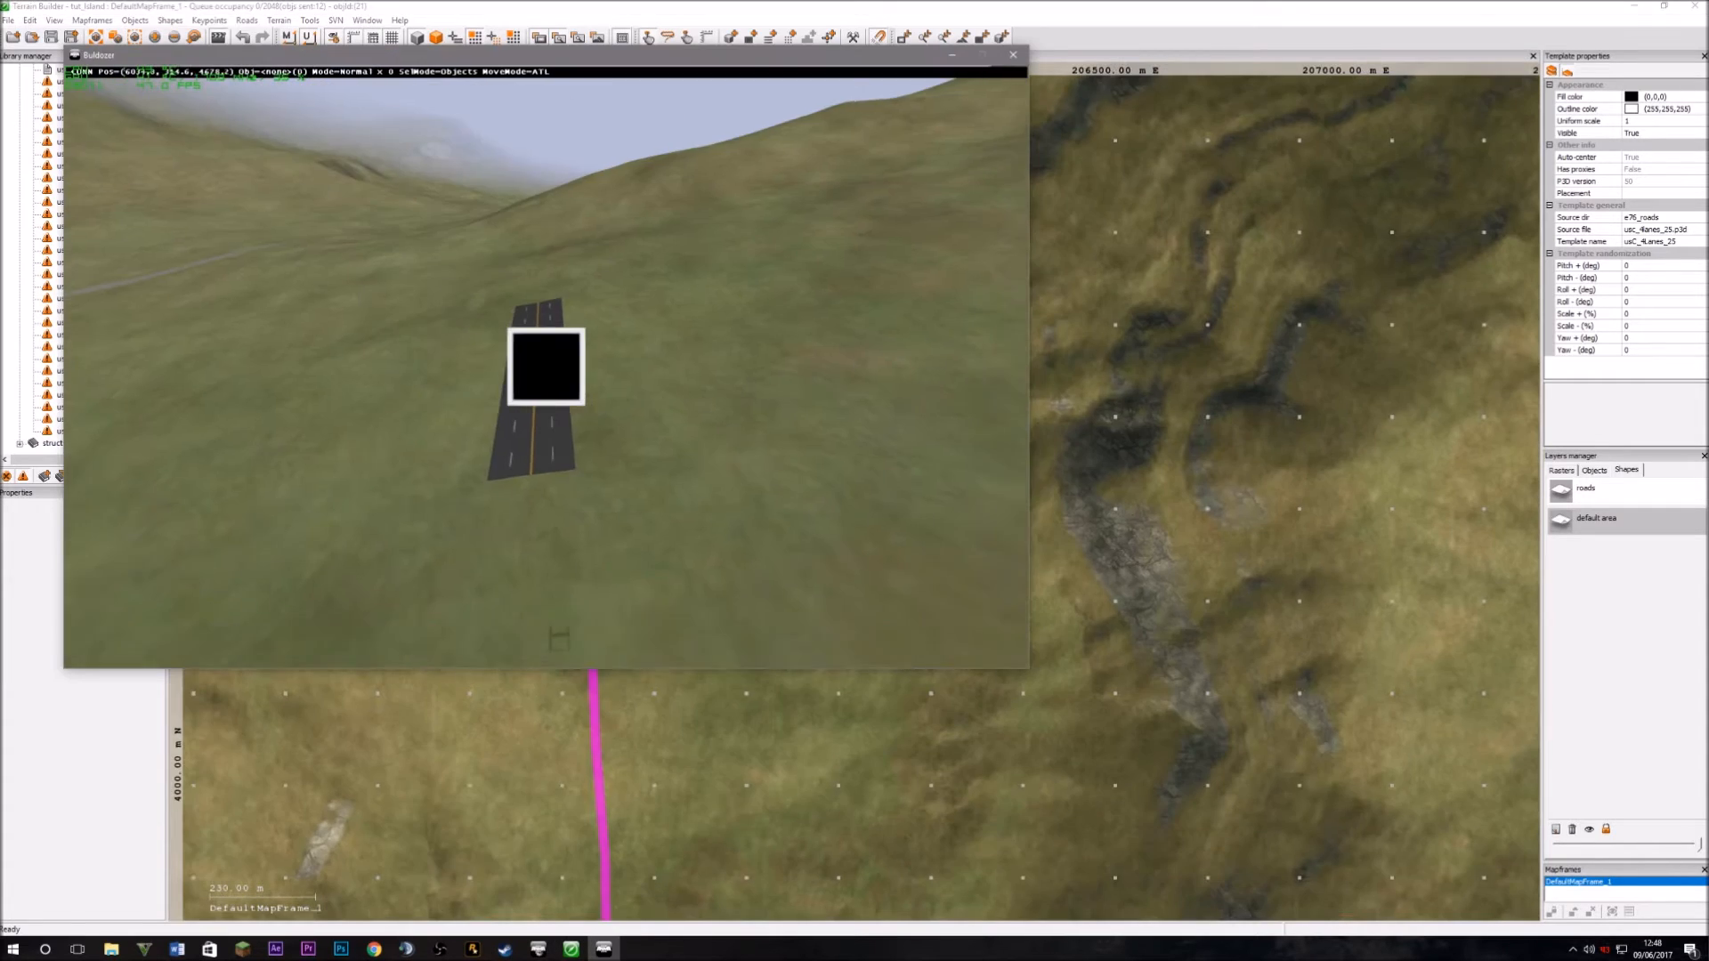
key("w")
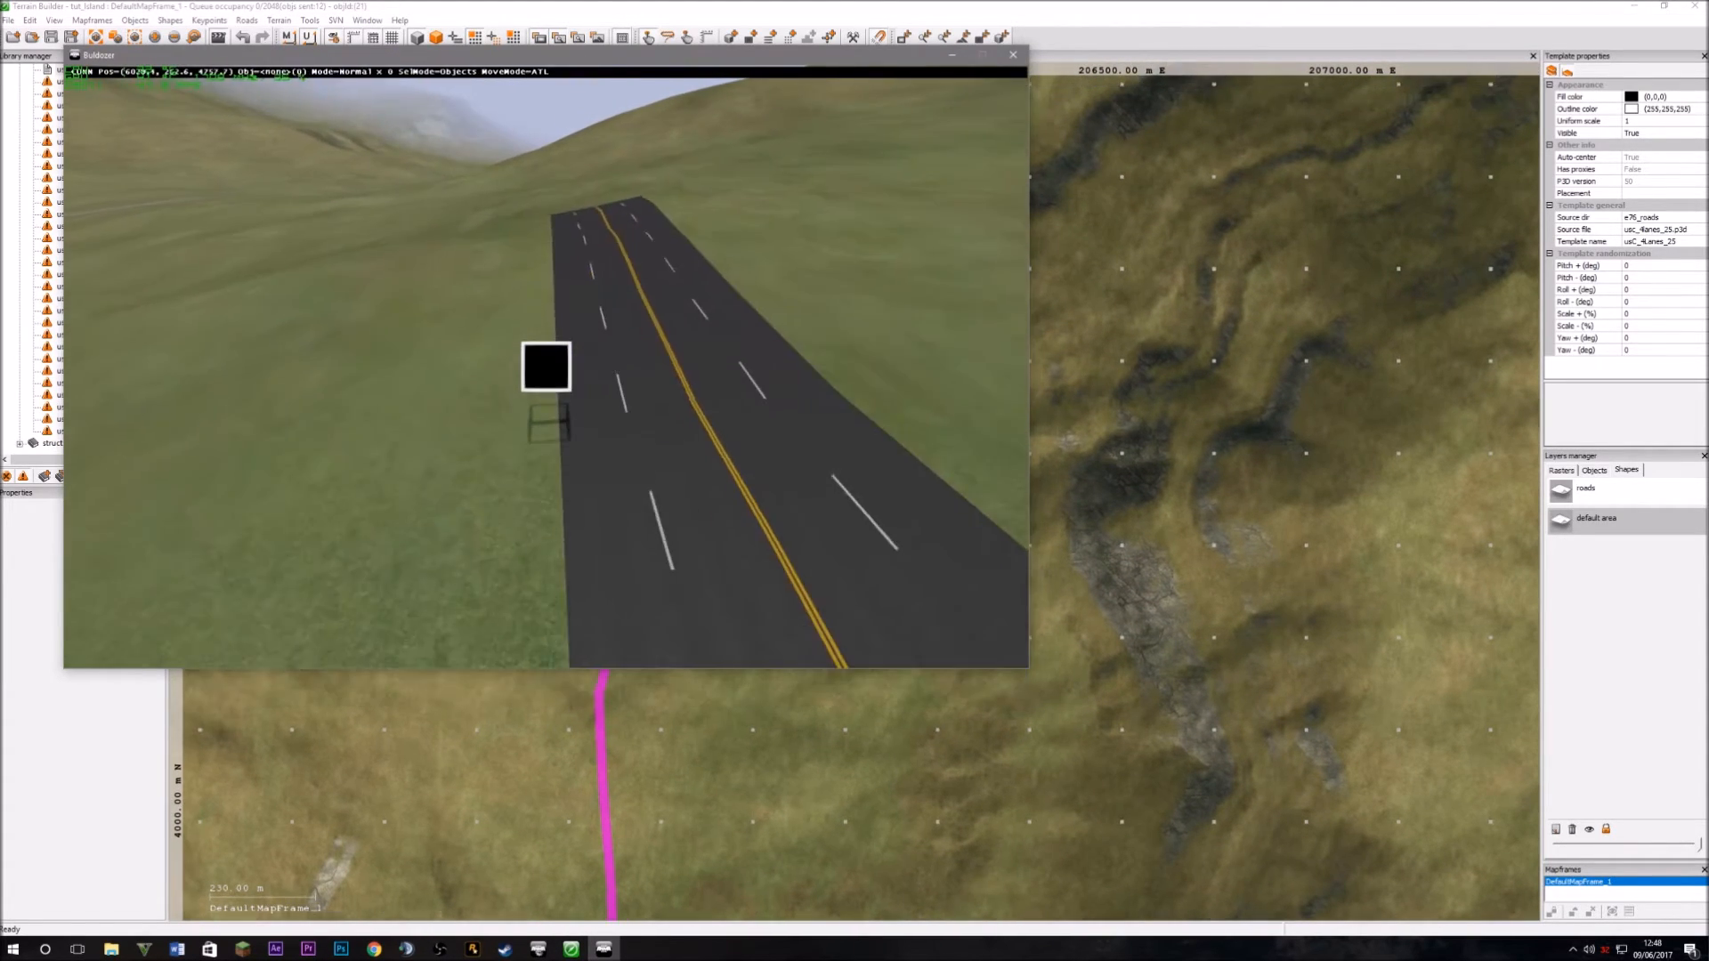
key("a")
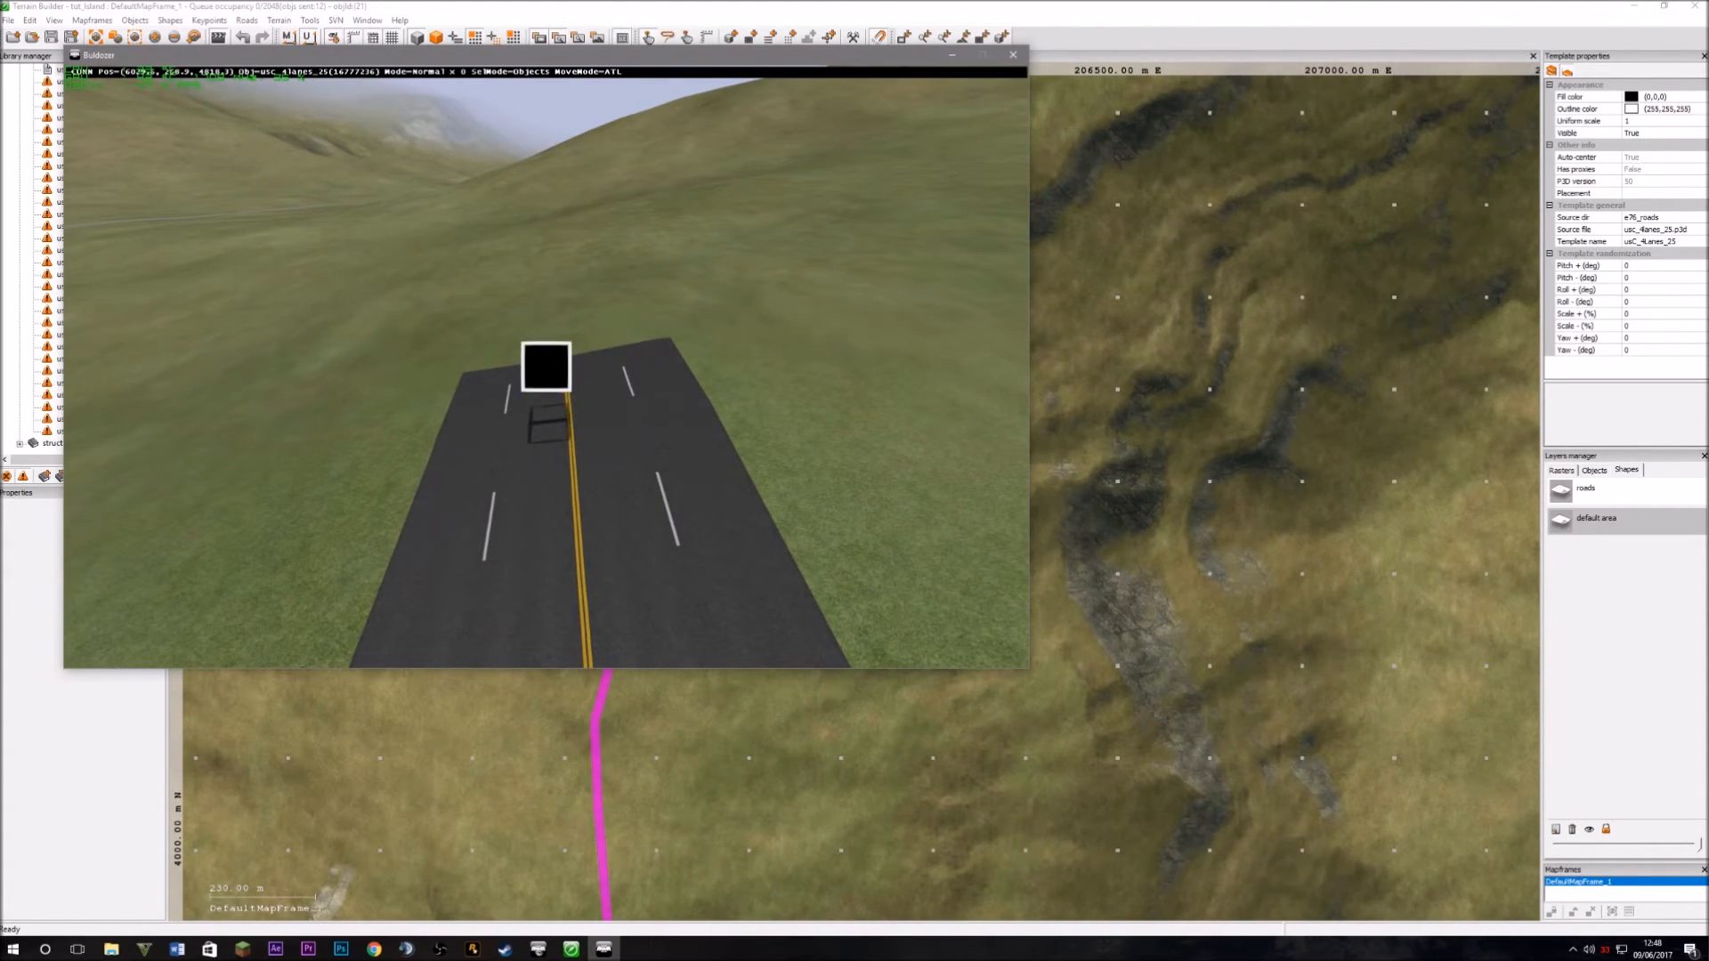
left_click(546, 366)
left_click_drag(546, 366, 409, 374)
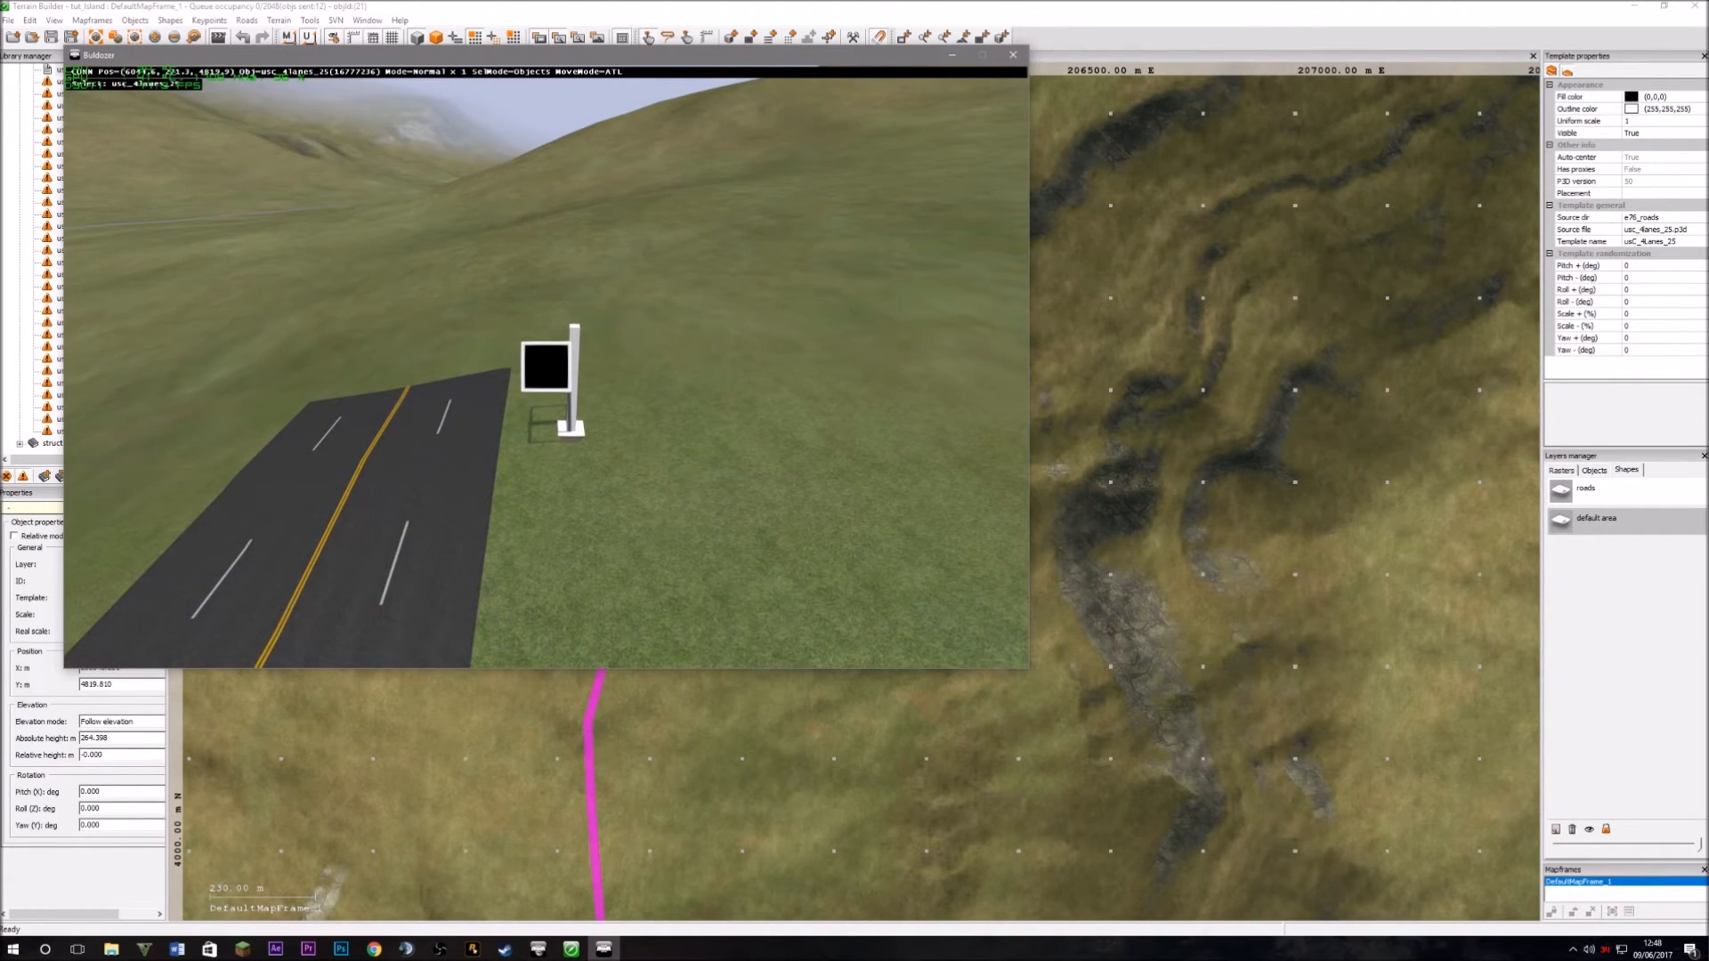
key("ctrl+z")
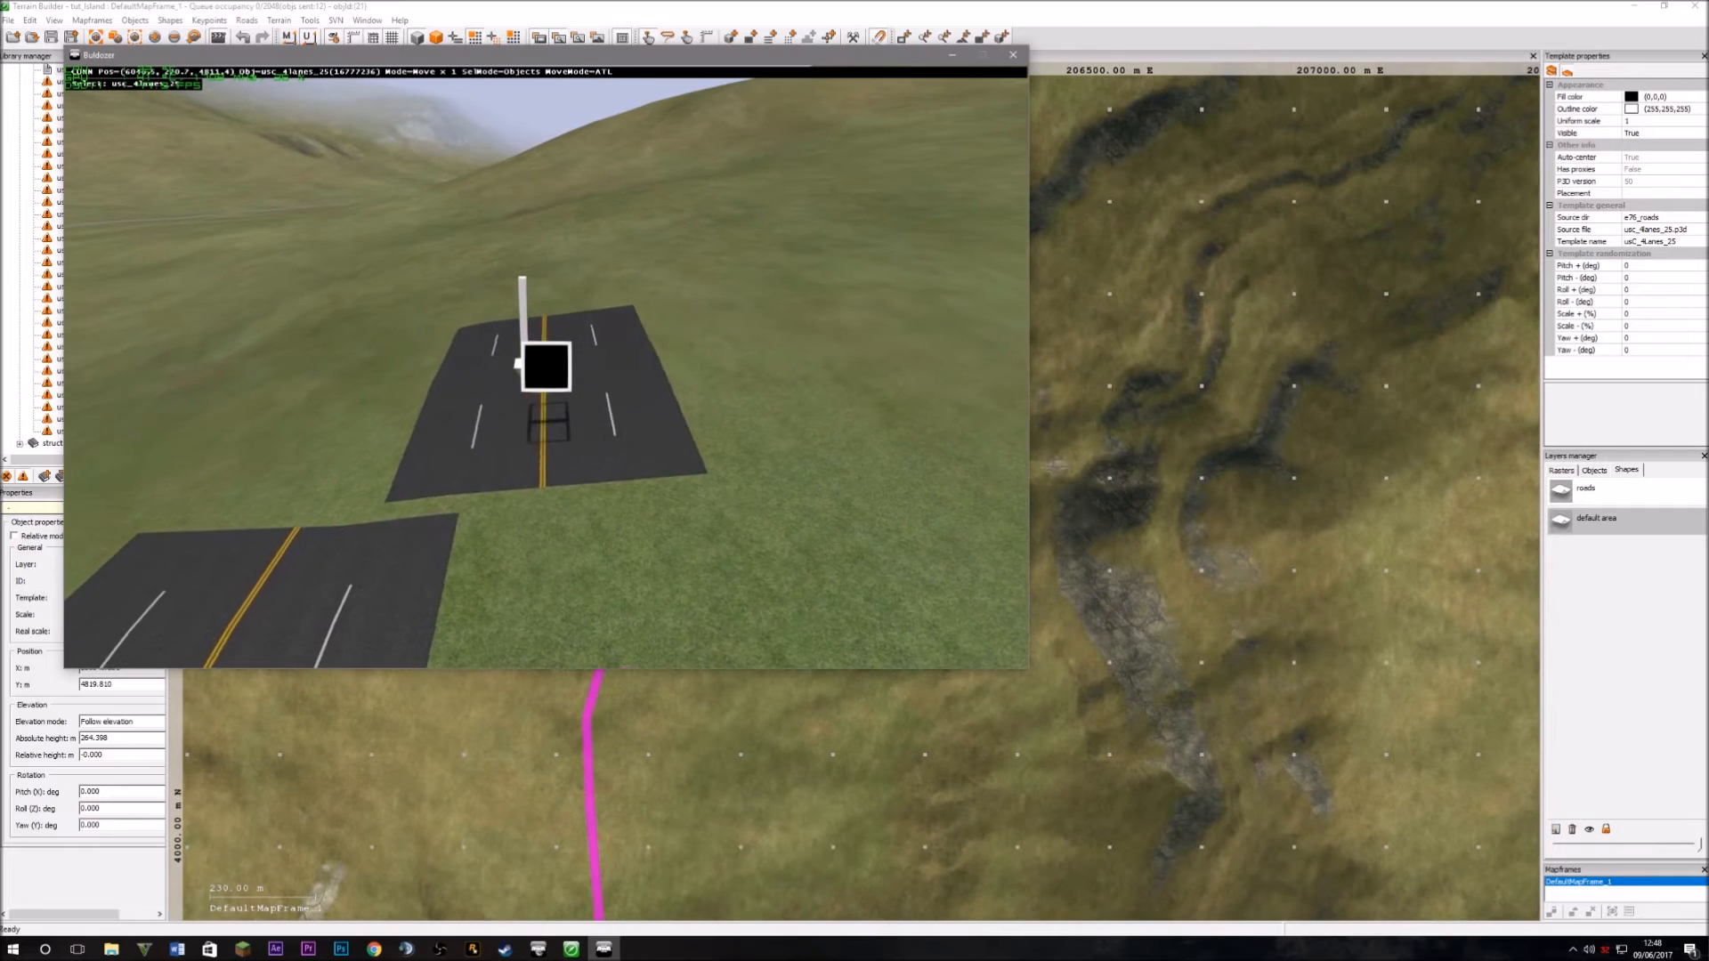
key("ctrl+z")
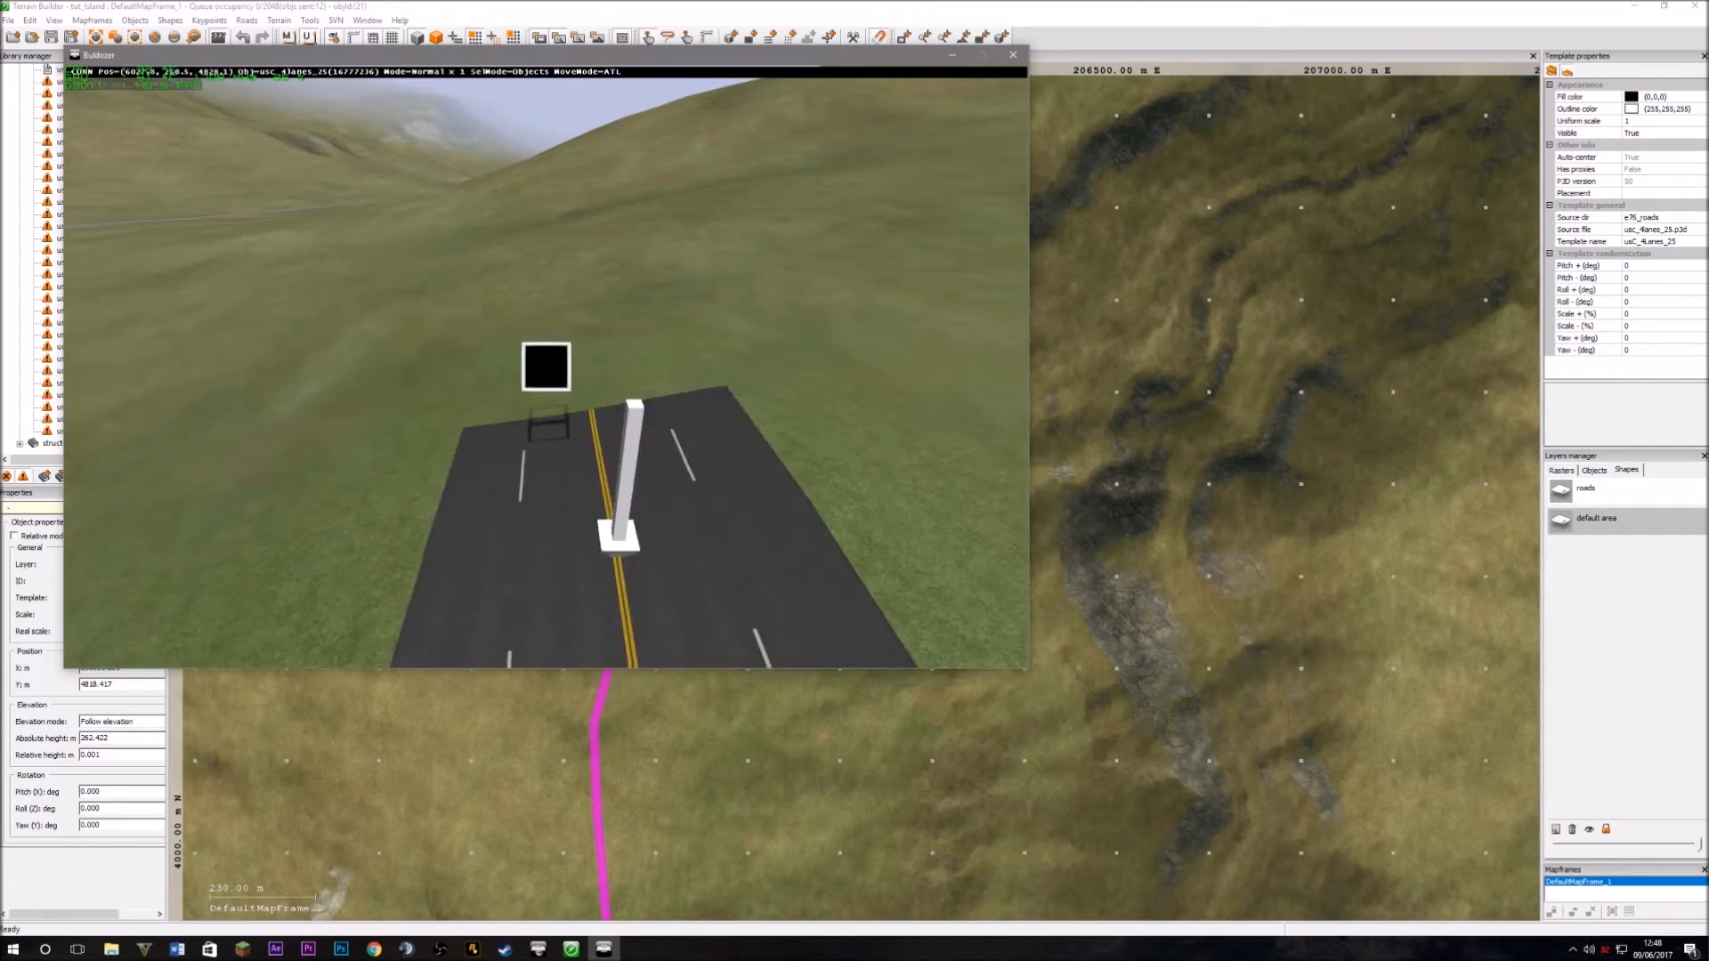
left_click(546, 366)
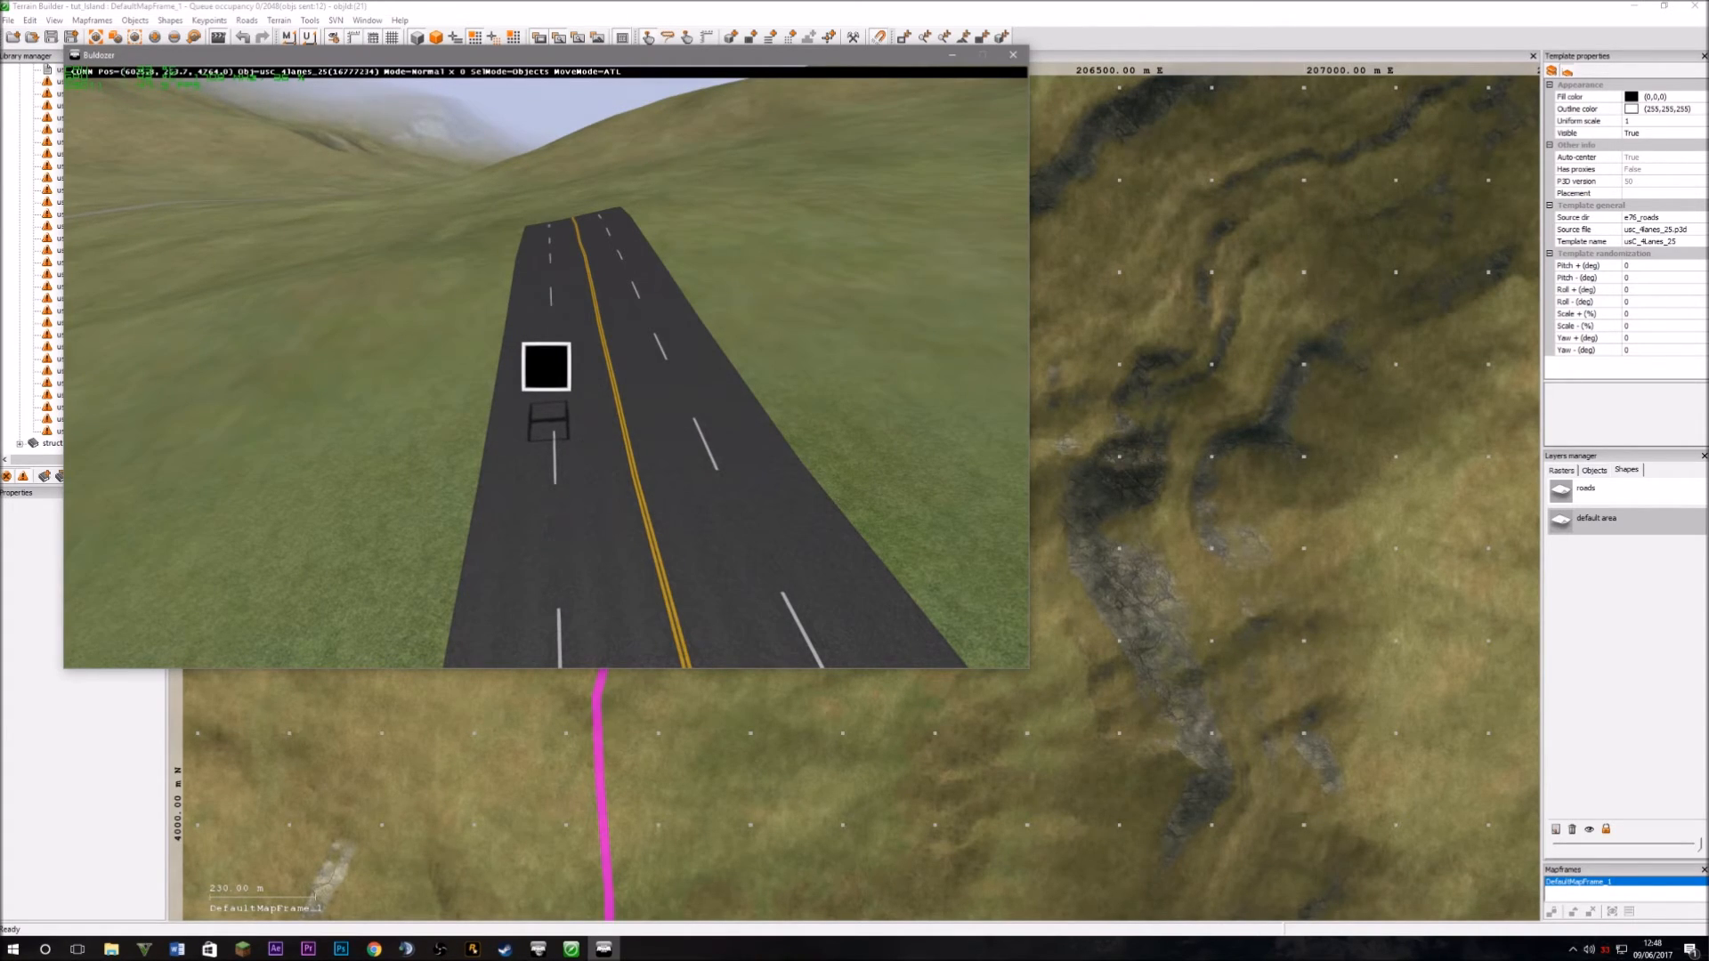
Open config.cpp from the JF_Tutorial_Island folder on the P: drive for editing in Notepad++.
key("alt+Tab")
left_click(13, 949)
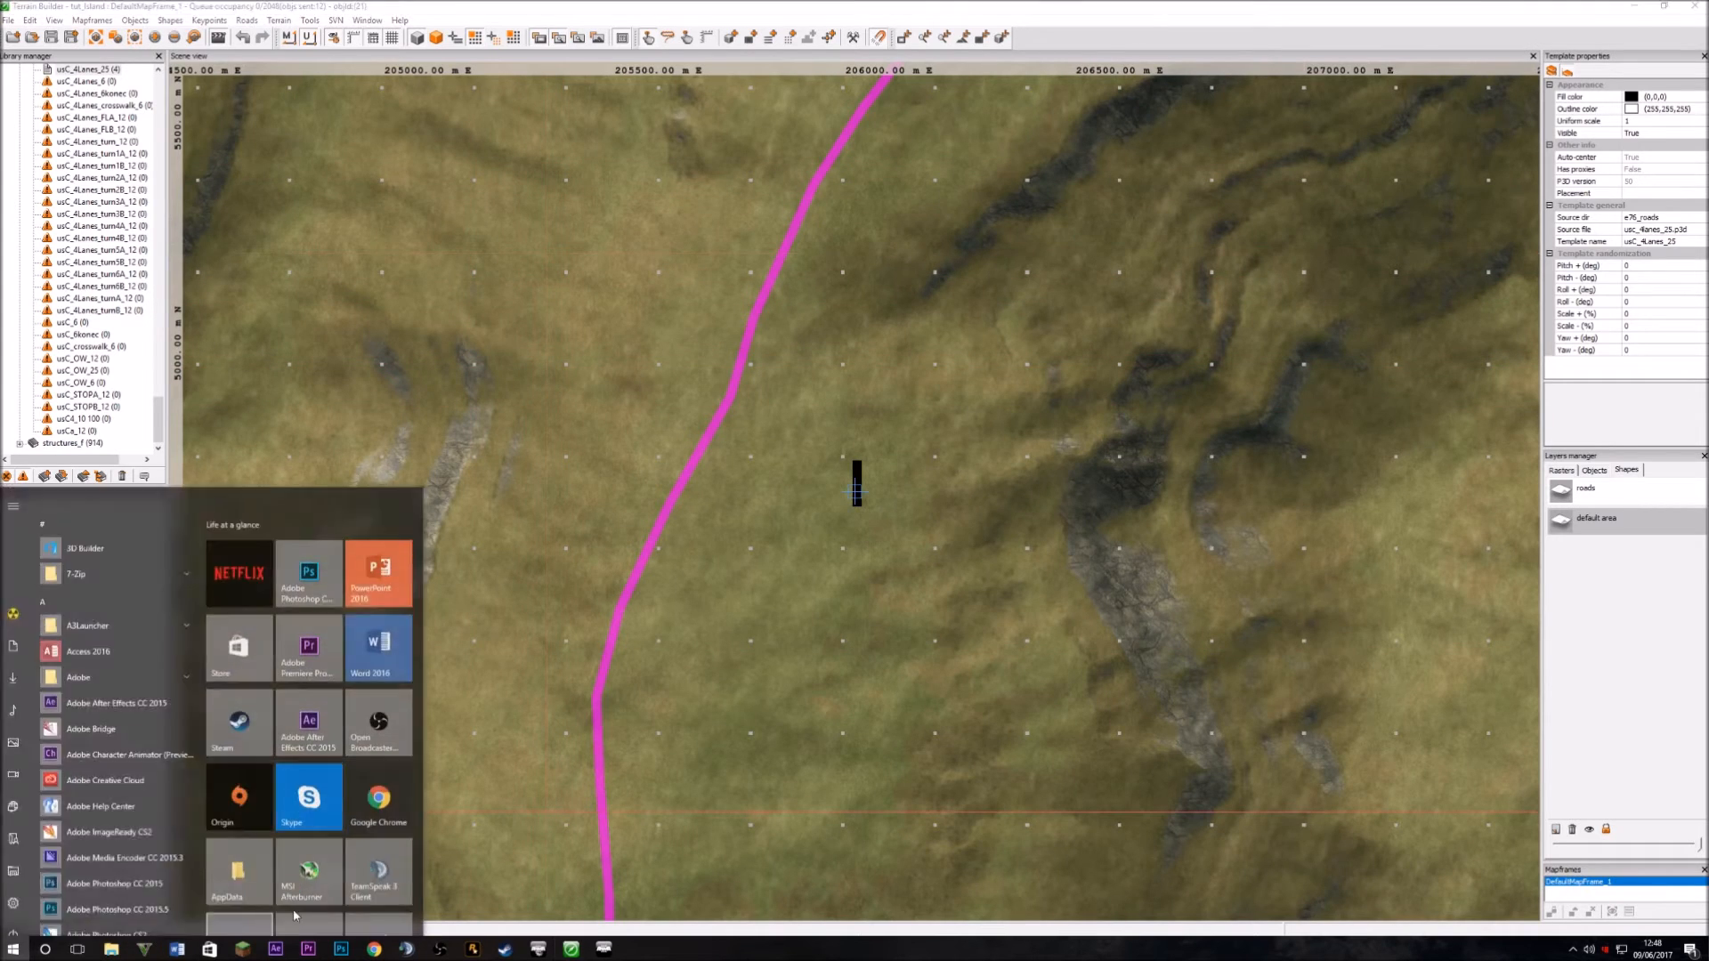
left_click(239, 886)
double_click(570, 448)
scroll(448, 631, "down", 6)
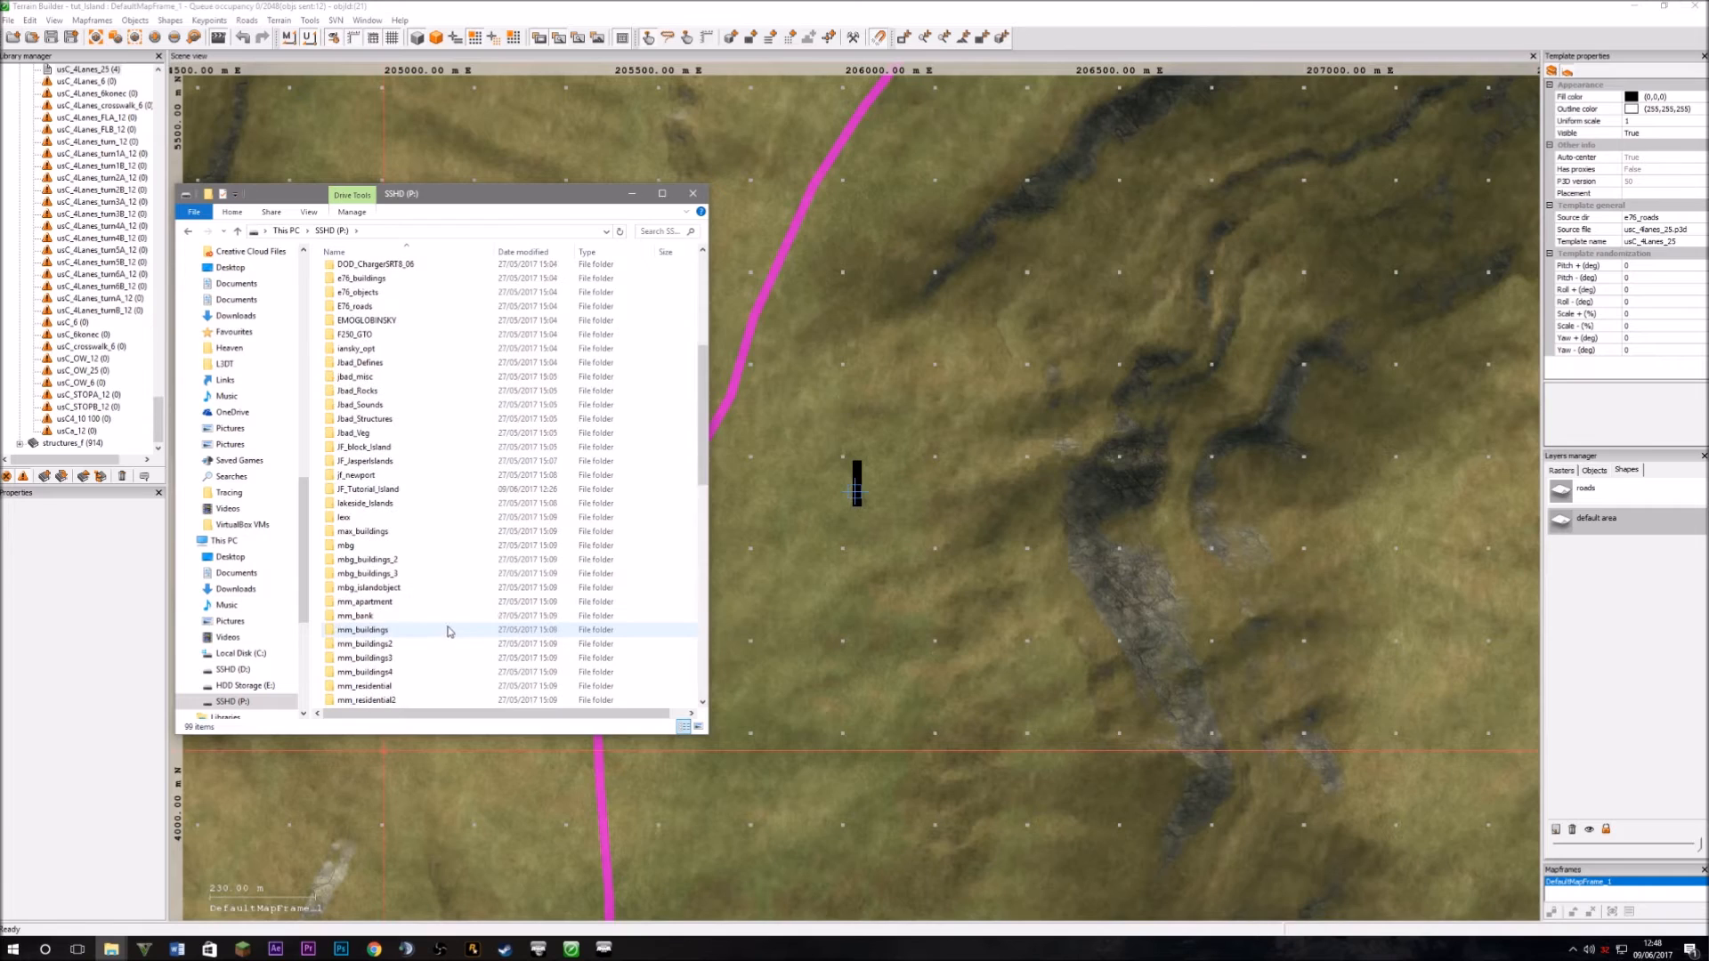
left_click(383, 492)
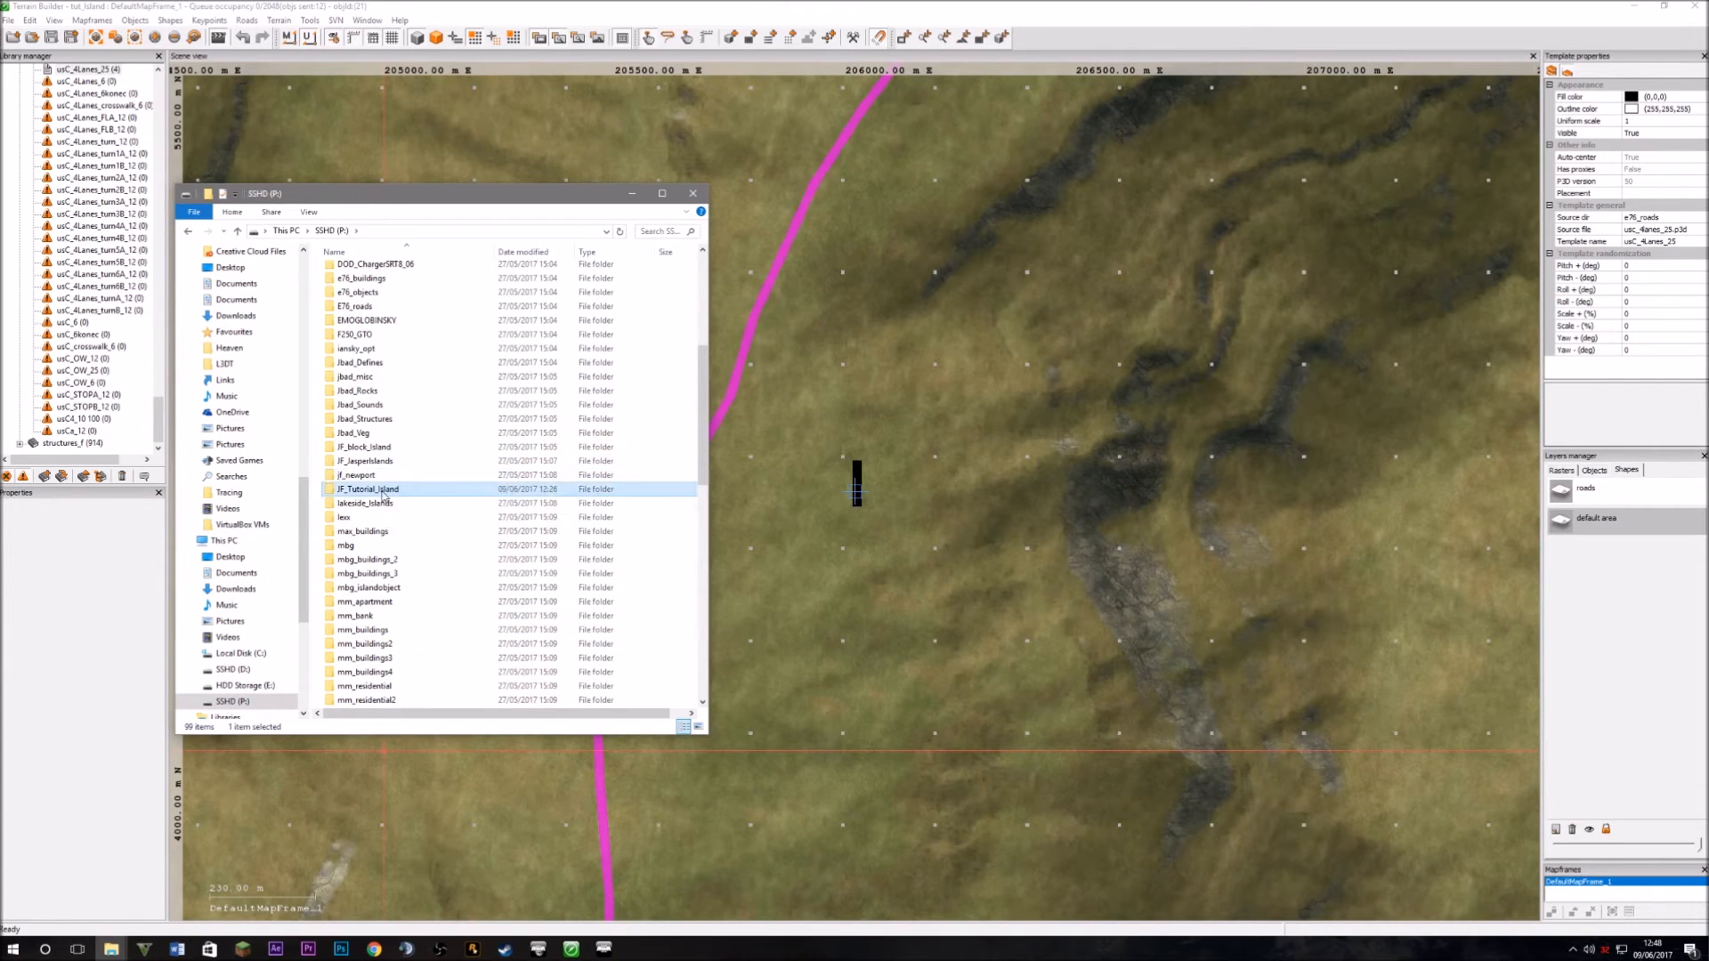
double_click(383, 493)
left_click(366, 300)
right_click(366, 300)
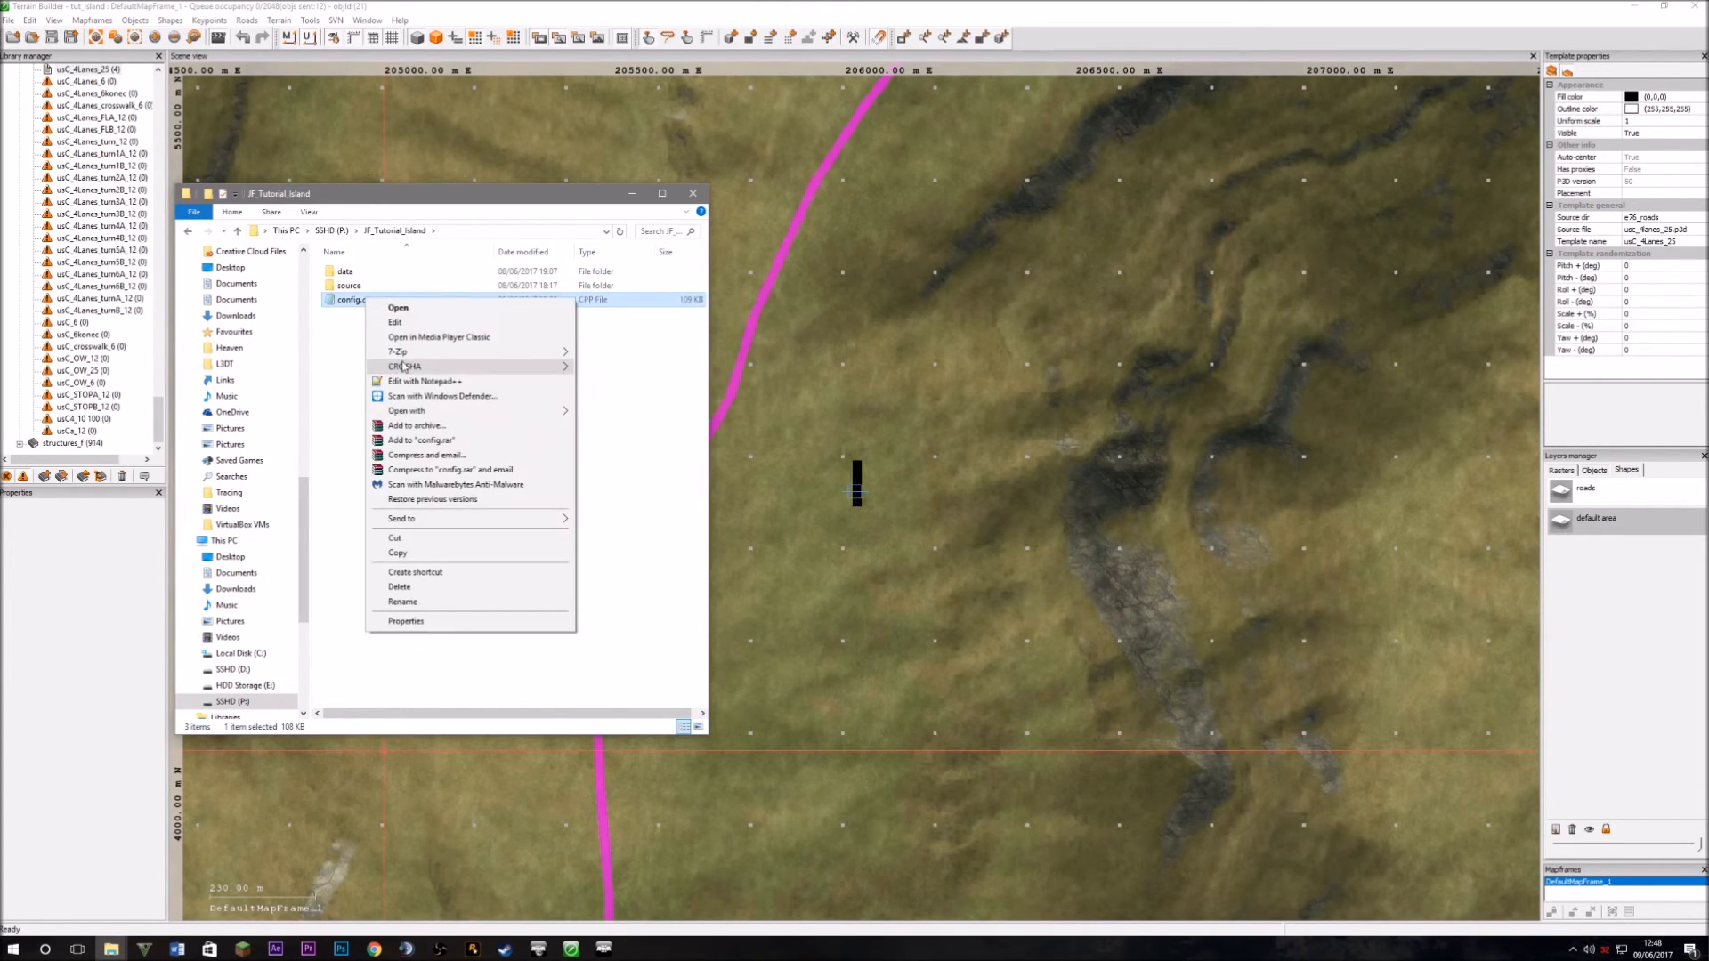
left_click(401, 382)
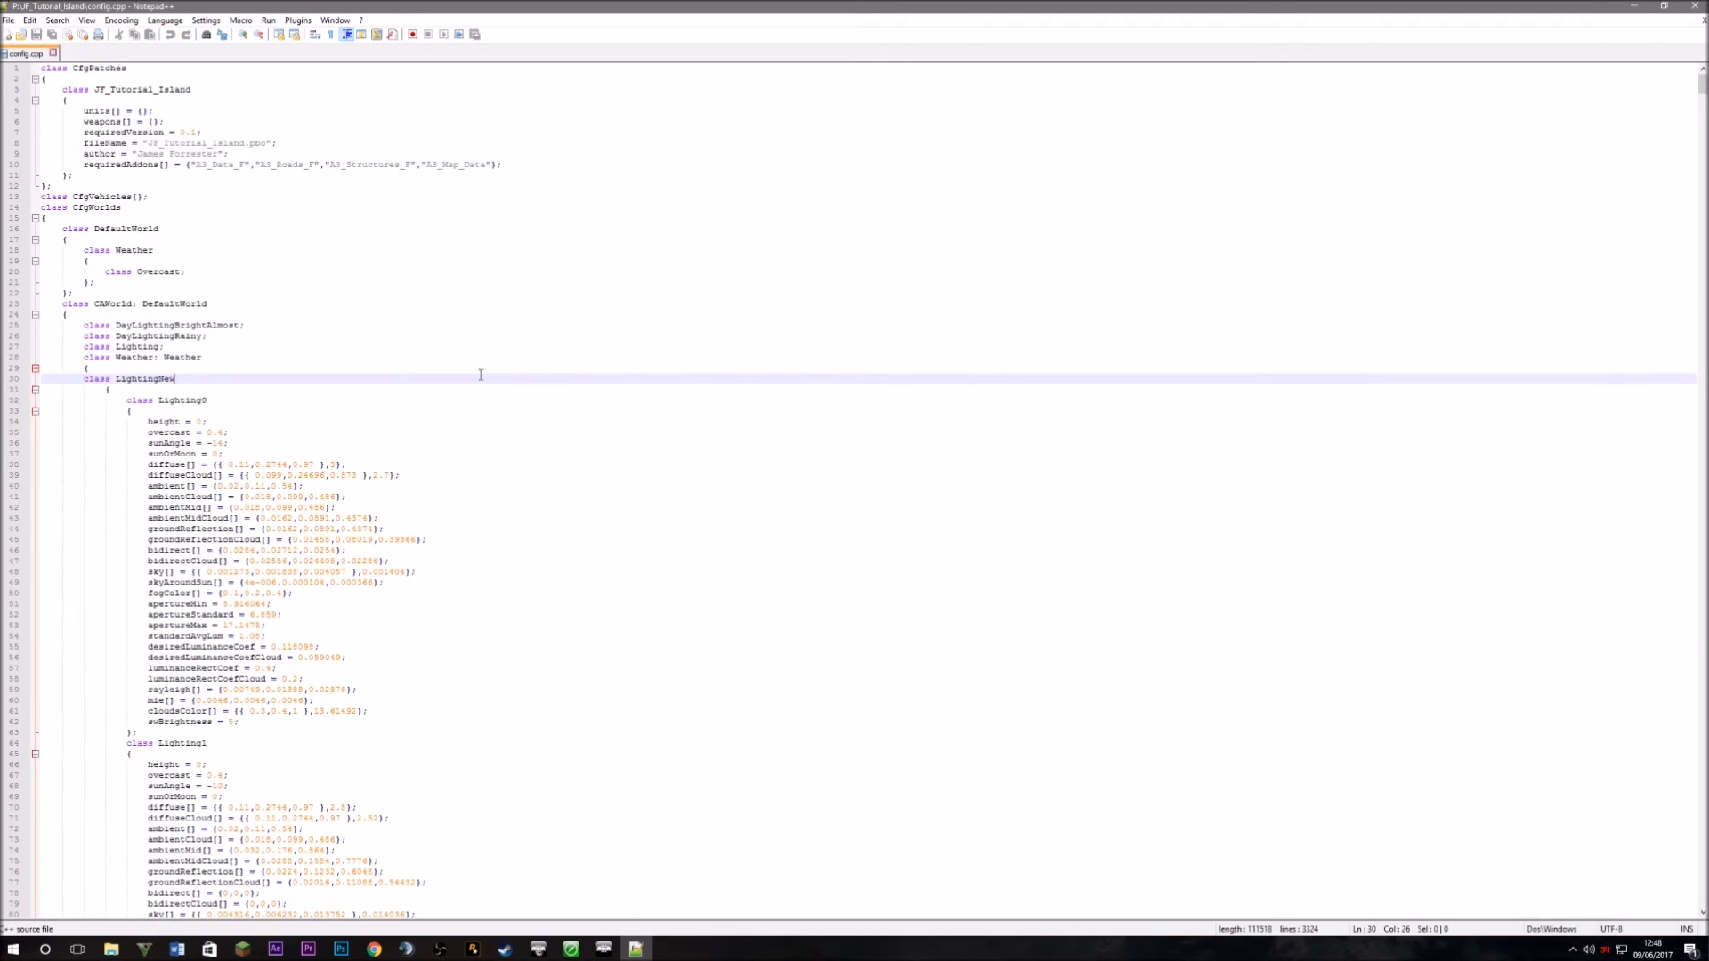
Search config.cpp for "roads" up to the newRoadsShape line, and close the search.
key("ctrl+f")
type("roads")
key("Return")
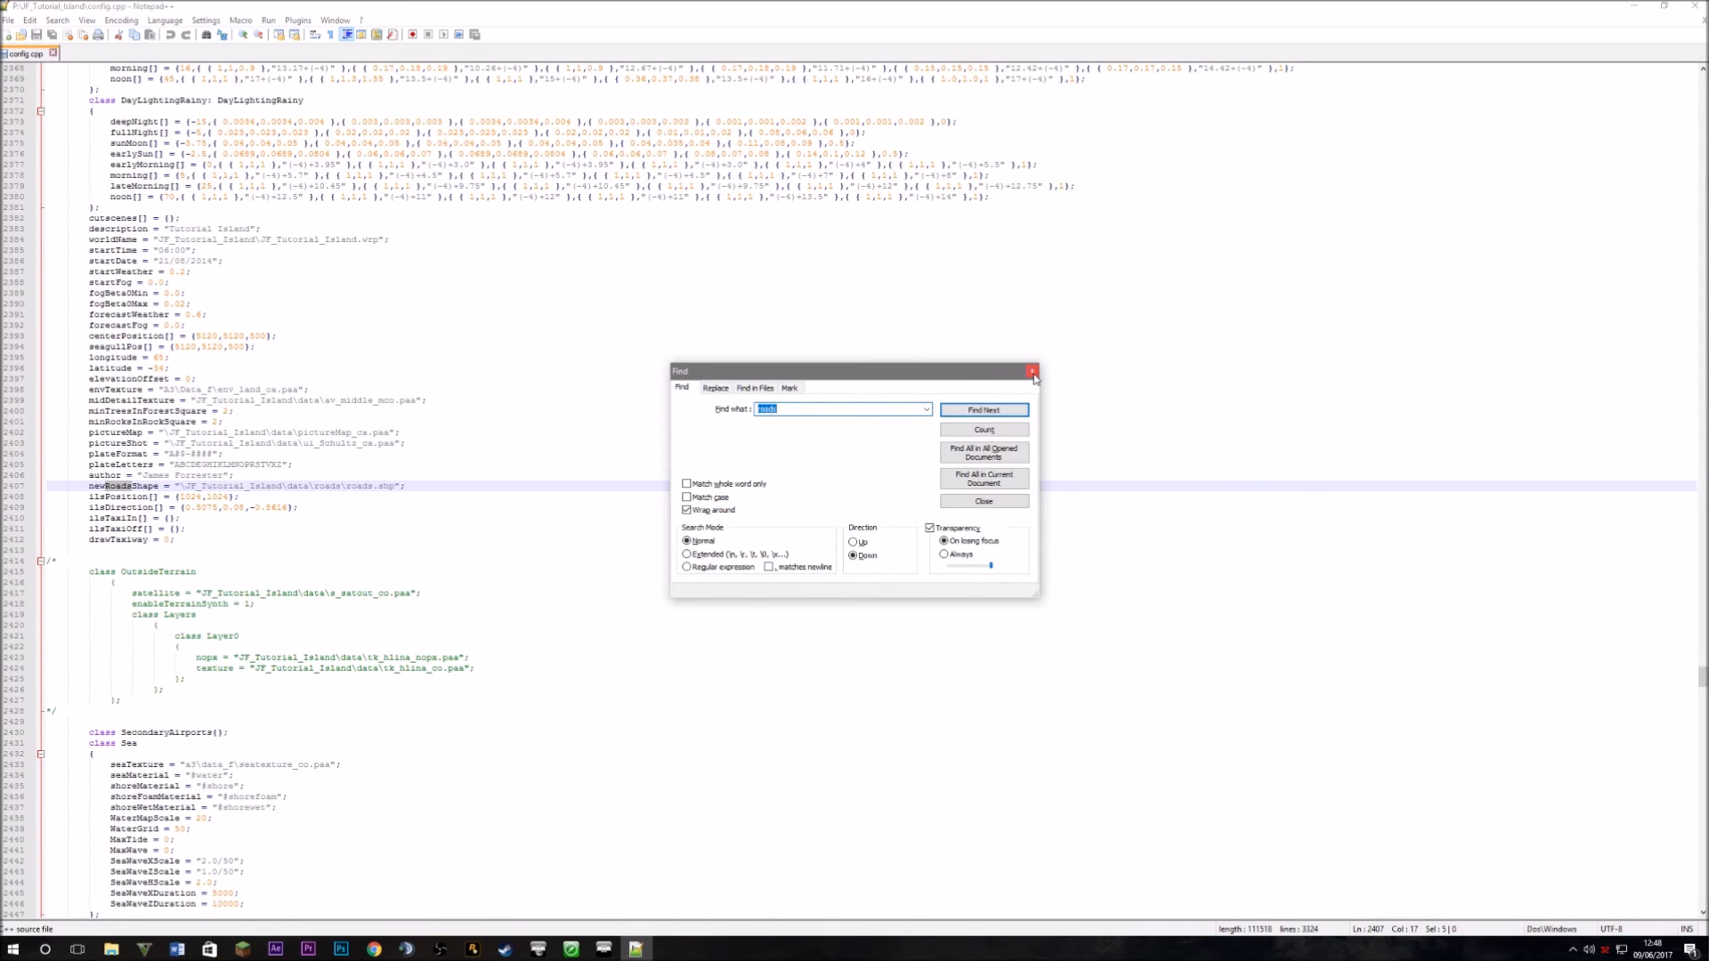
key("Return")
left_click(1032, 372)
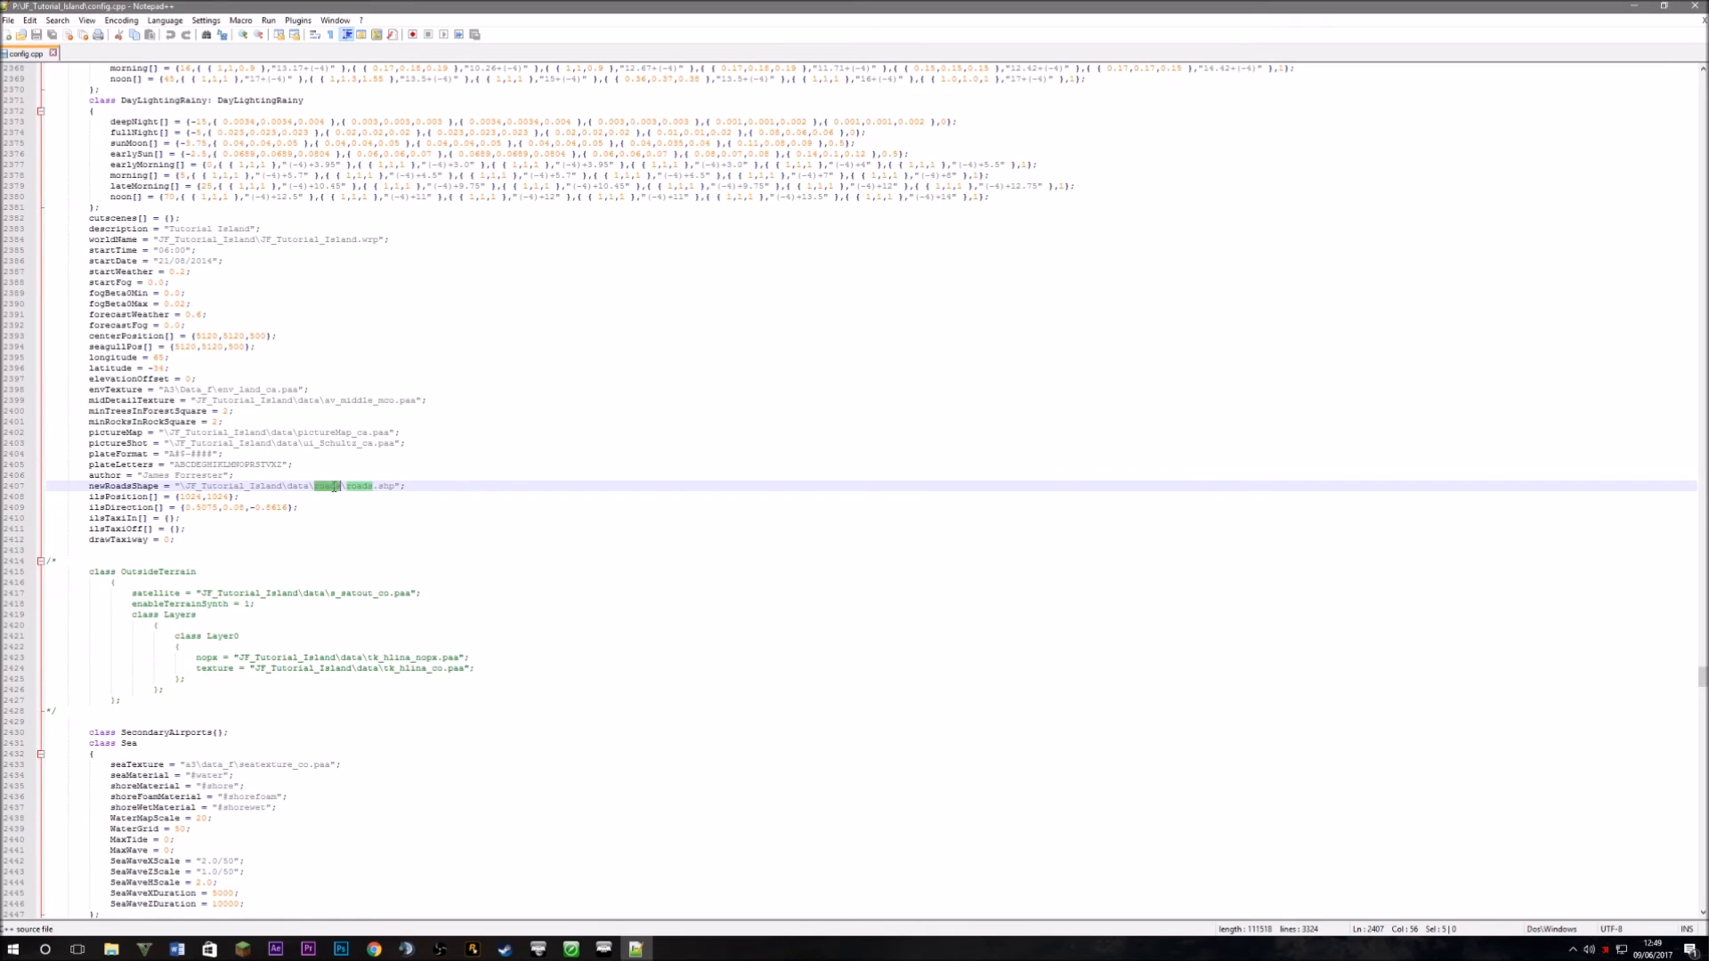
Examine the newRoadsShape entry, going over its name, the roads folder and the roads.shp file in its path.
left_click_drag(88, 486, 340, 487)
left_click(148, 486)
left_click(148, 487)
left_click_drag(86, 488, 192, 496)
left_click(196, 486)
left_click(325, 487)
left_click_drag(347, 488, 401, 488)
left_click(428, 475)
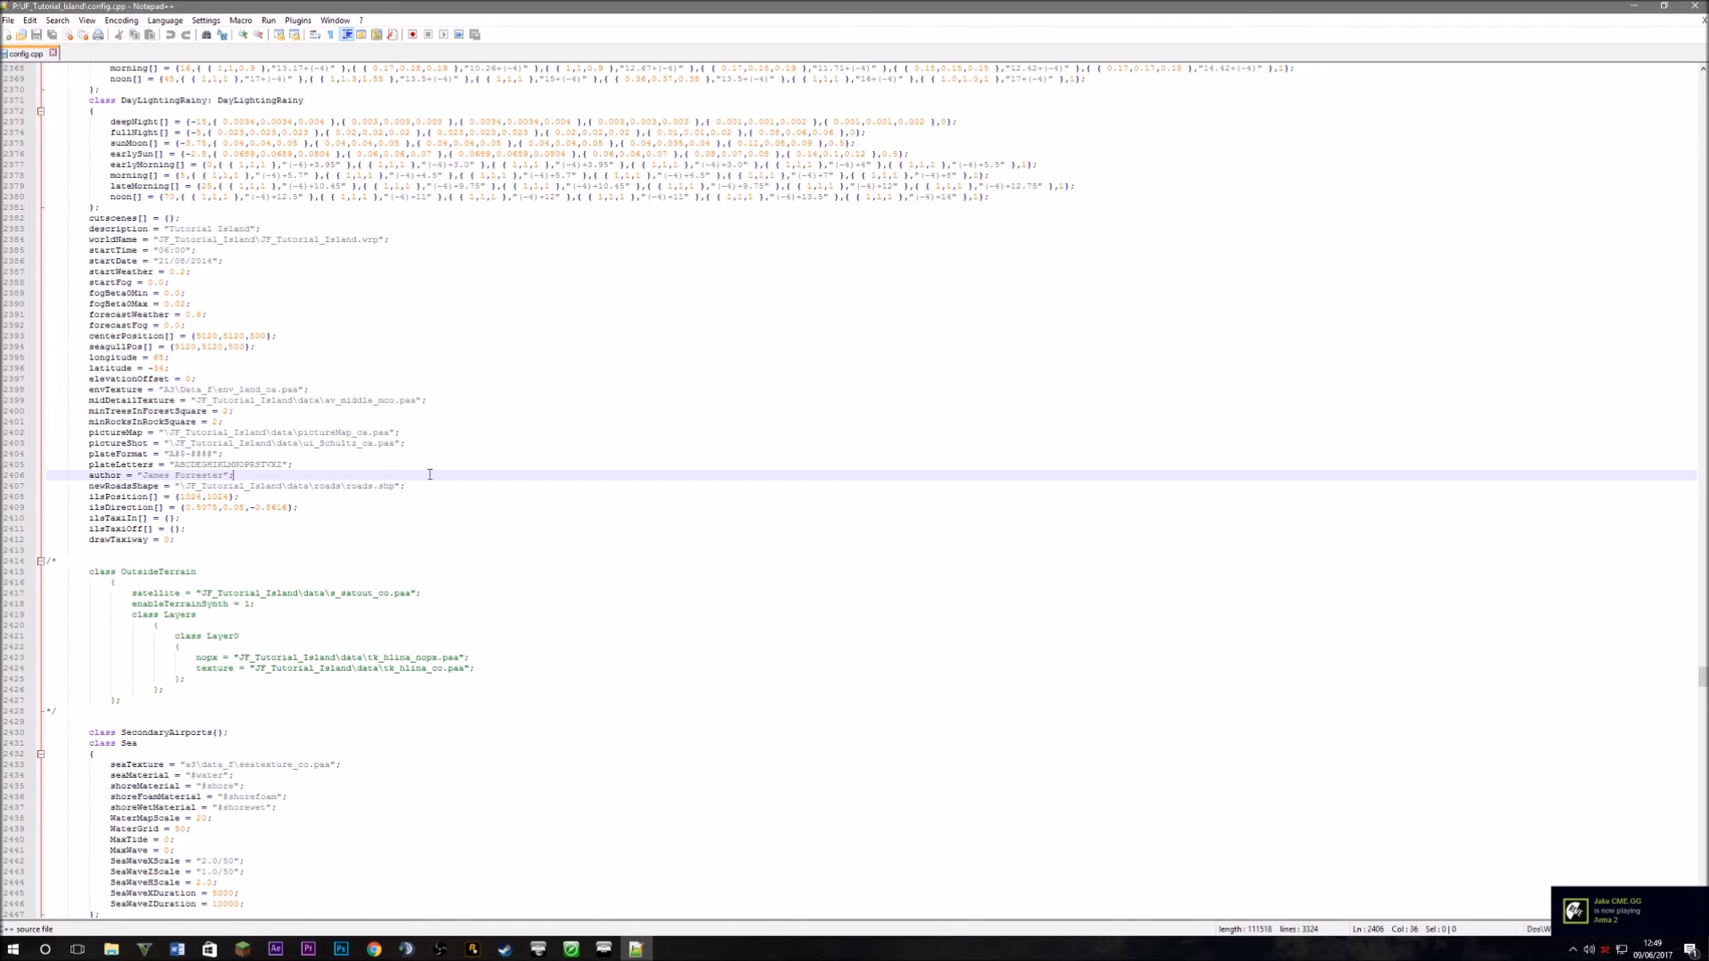
Cycle again through the occurrences of "roads" in the file, return to the newRoadsShape path, and close the search.
key("ctrl+f")
key("Return")
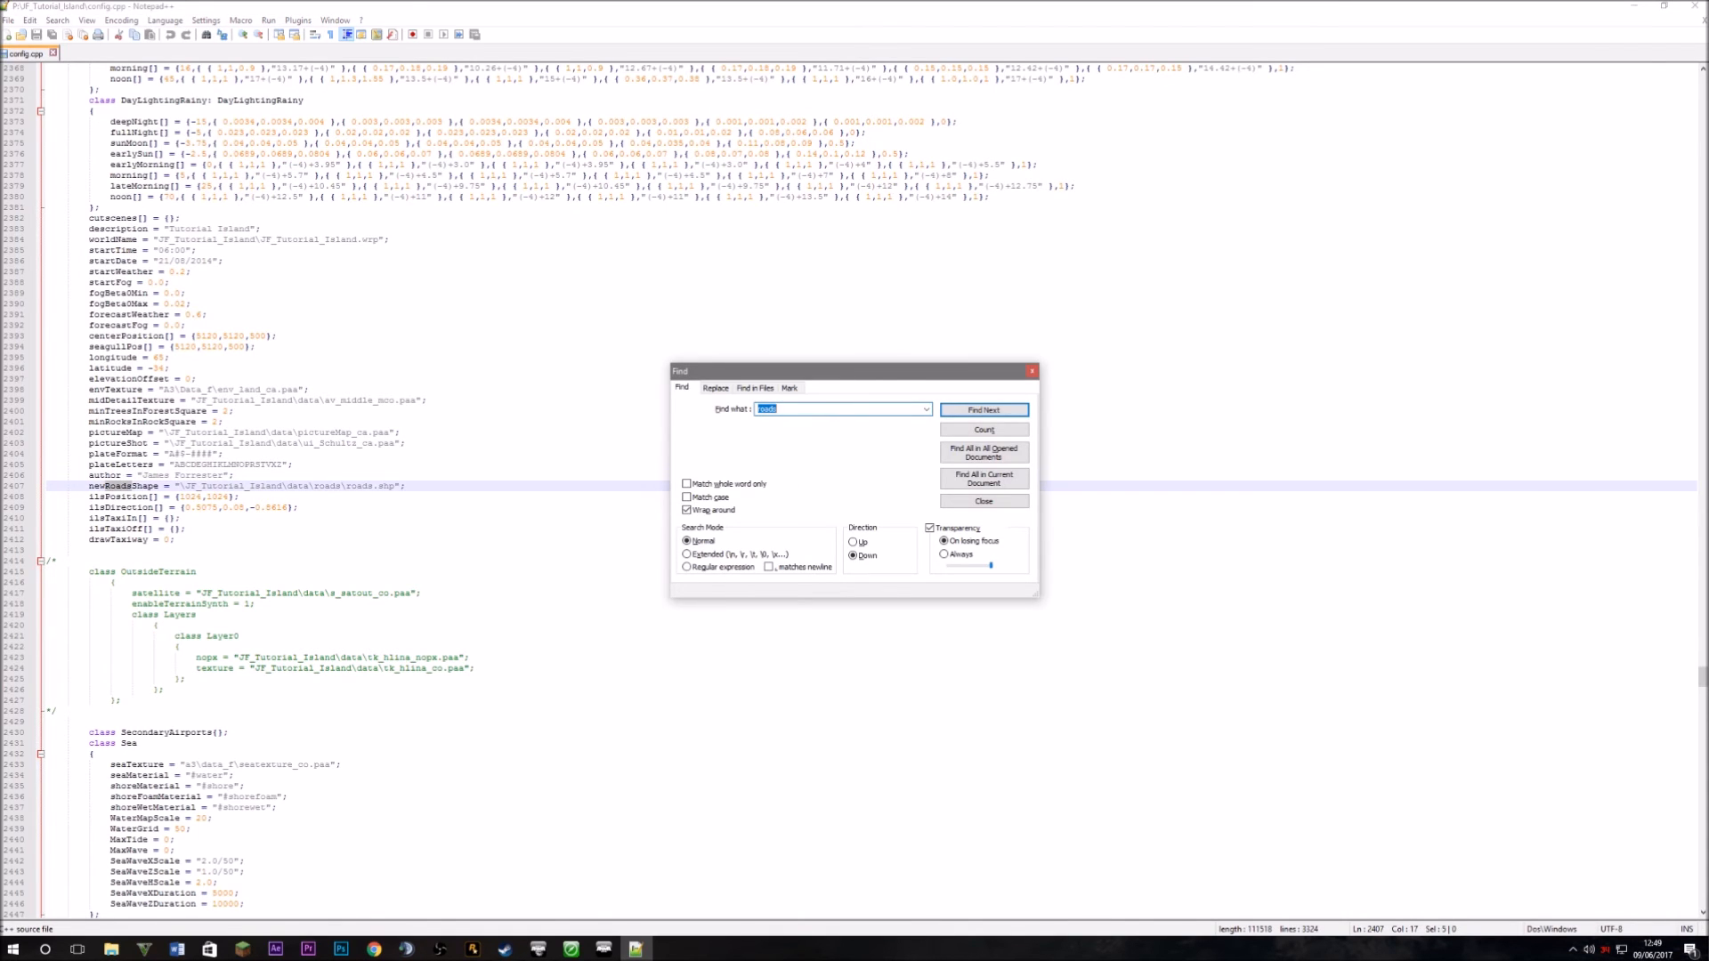
key("Return")
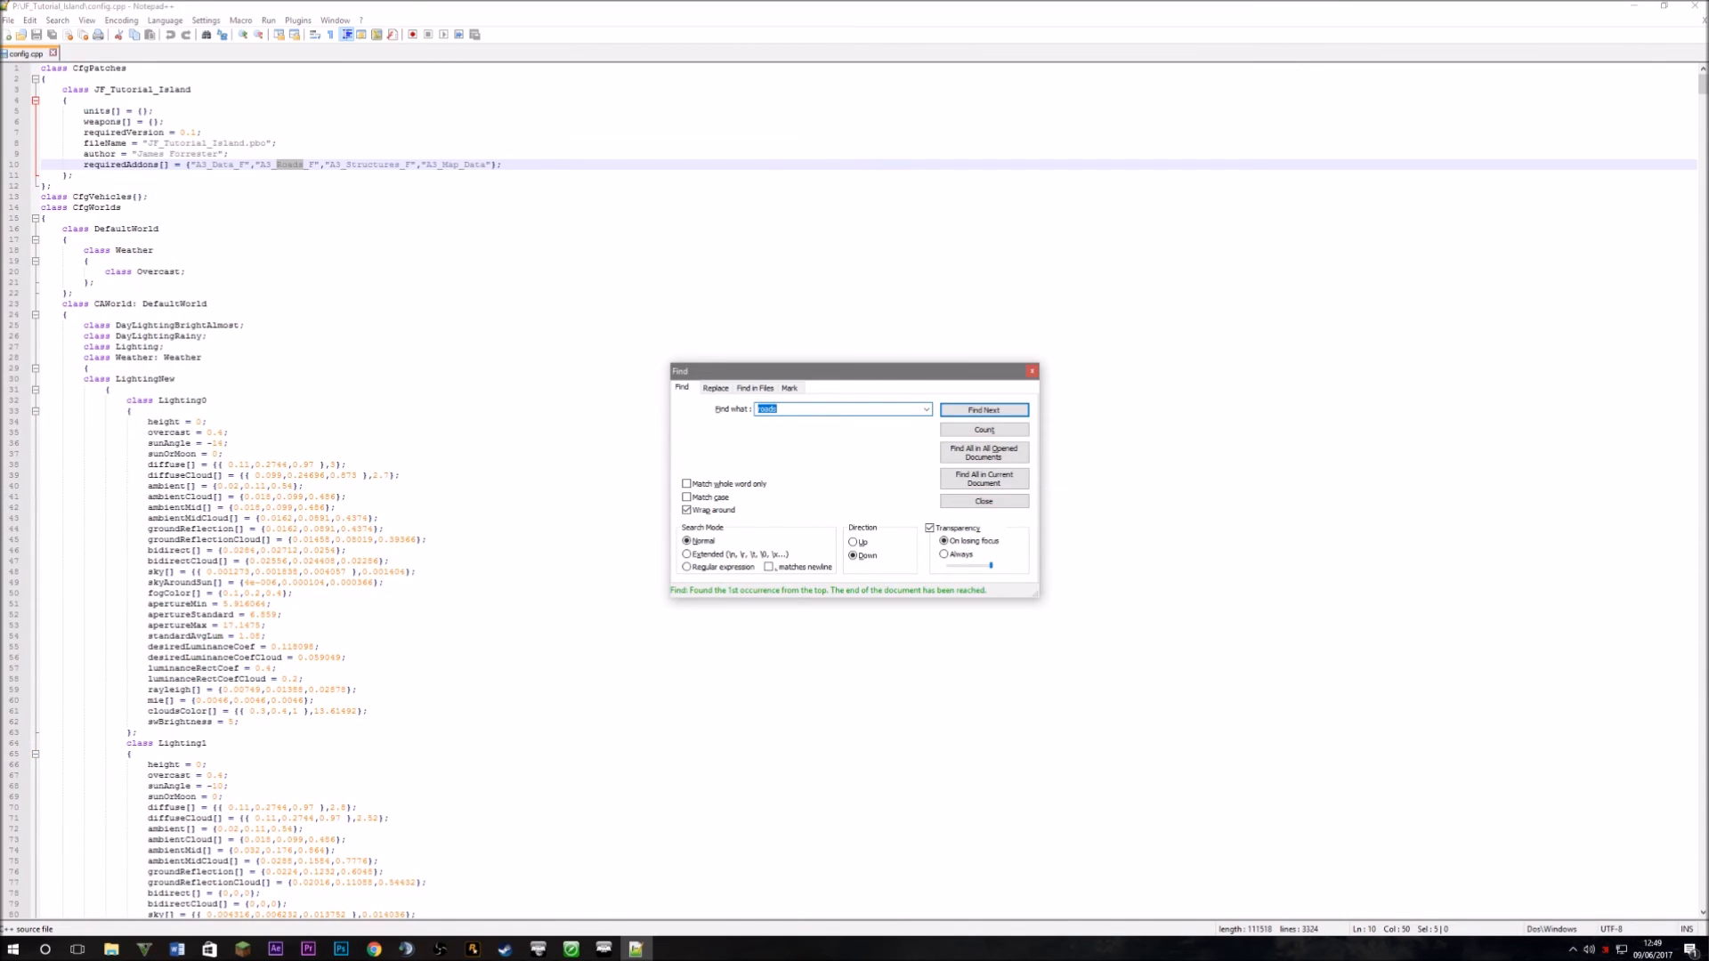
key("Return")
key("Return")
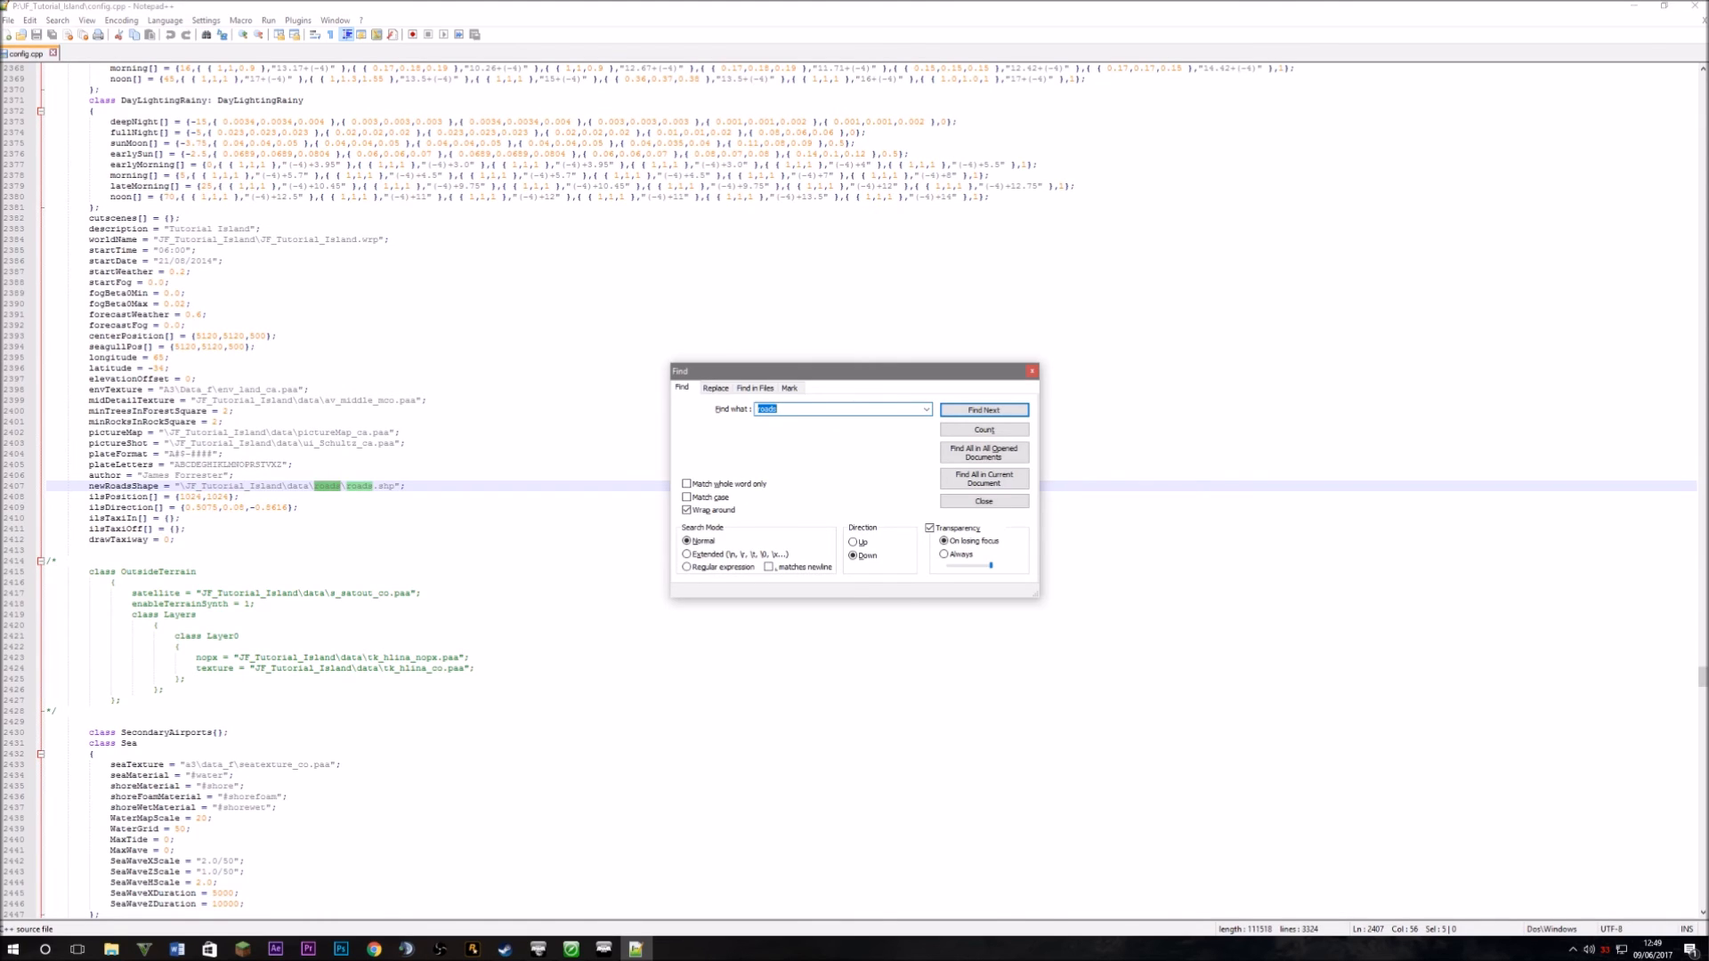
left_click(1031, 373)
Look over the world settings from longitude to drawTaxiway around the newRoadsShape line, and the classes below them.
left_click_drag(988, 560, 552, 218)
left_click(294, 282)
left_click_drag(191, 540, 73, 358)
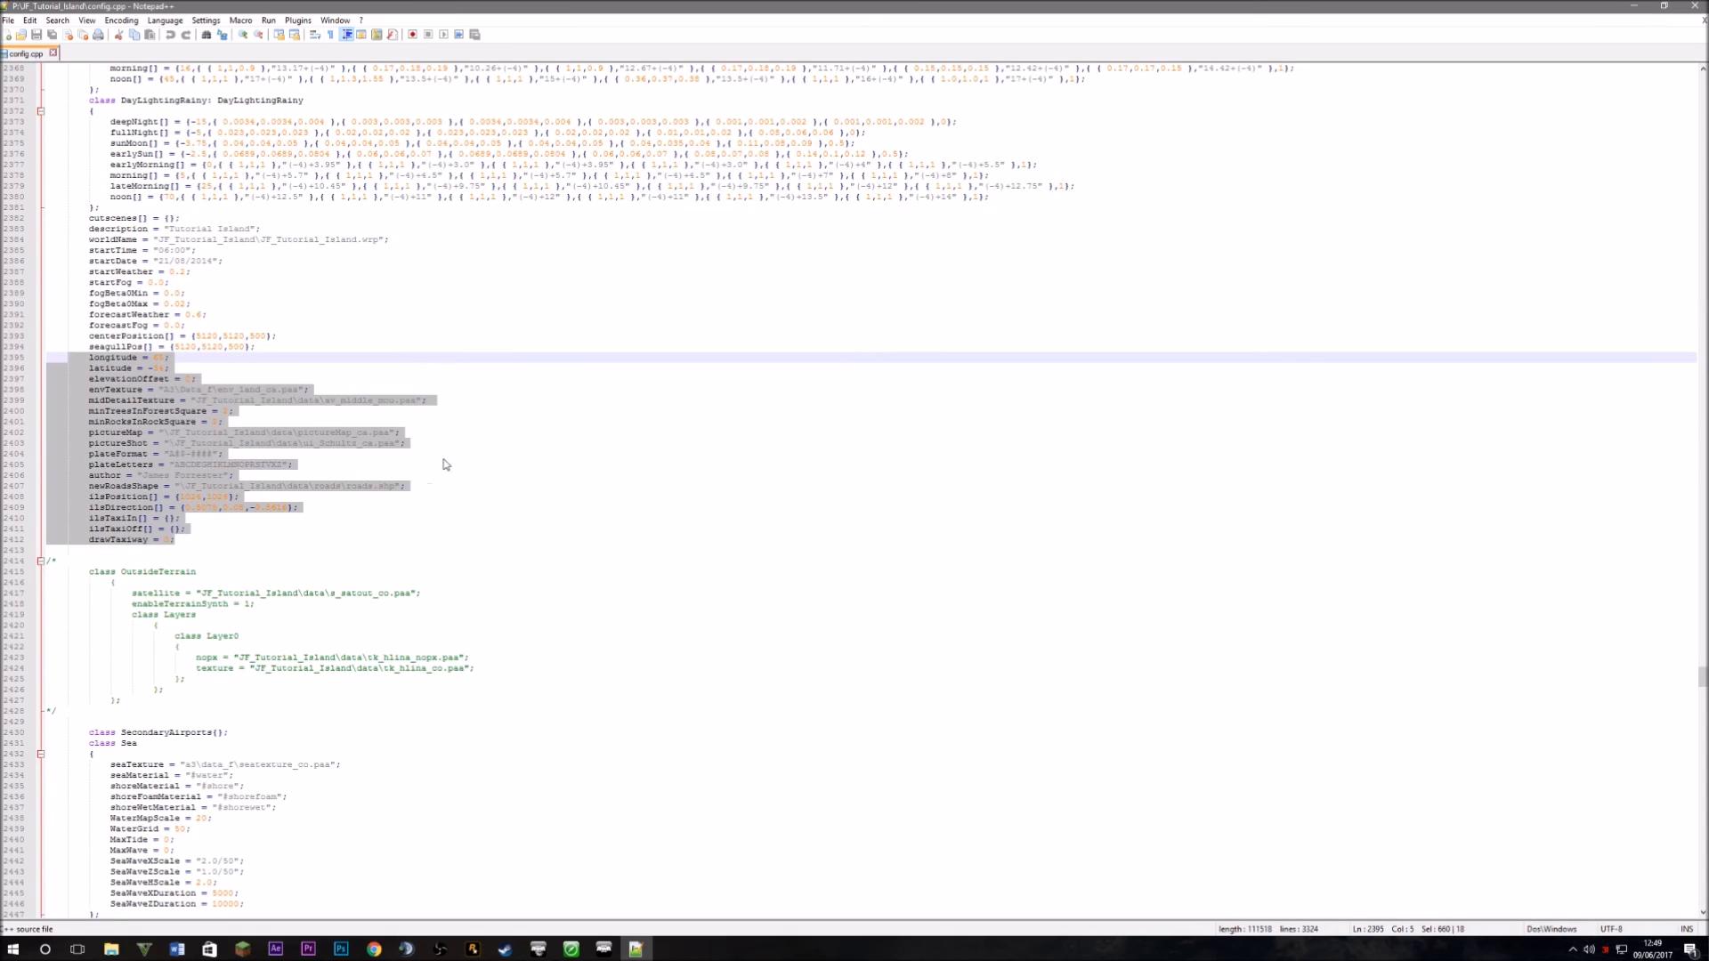
left_click(579, 425)
scroll(580, 427, "down", 7)
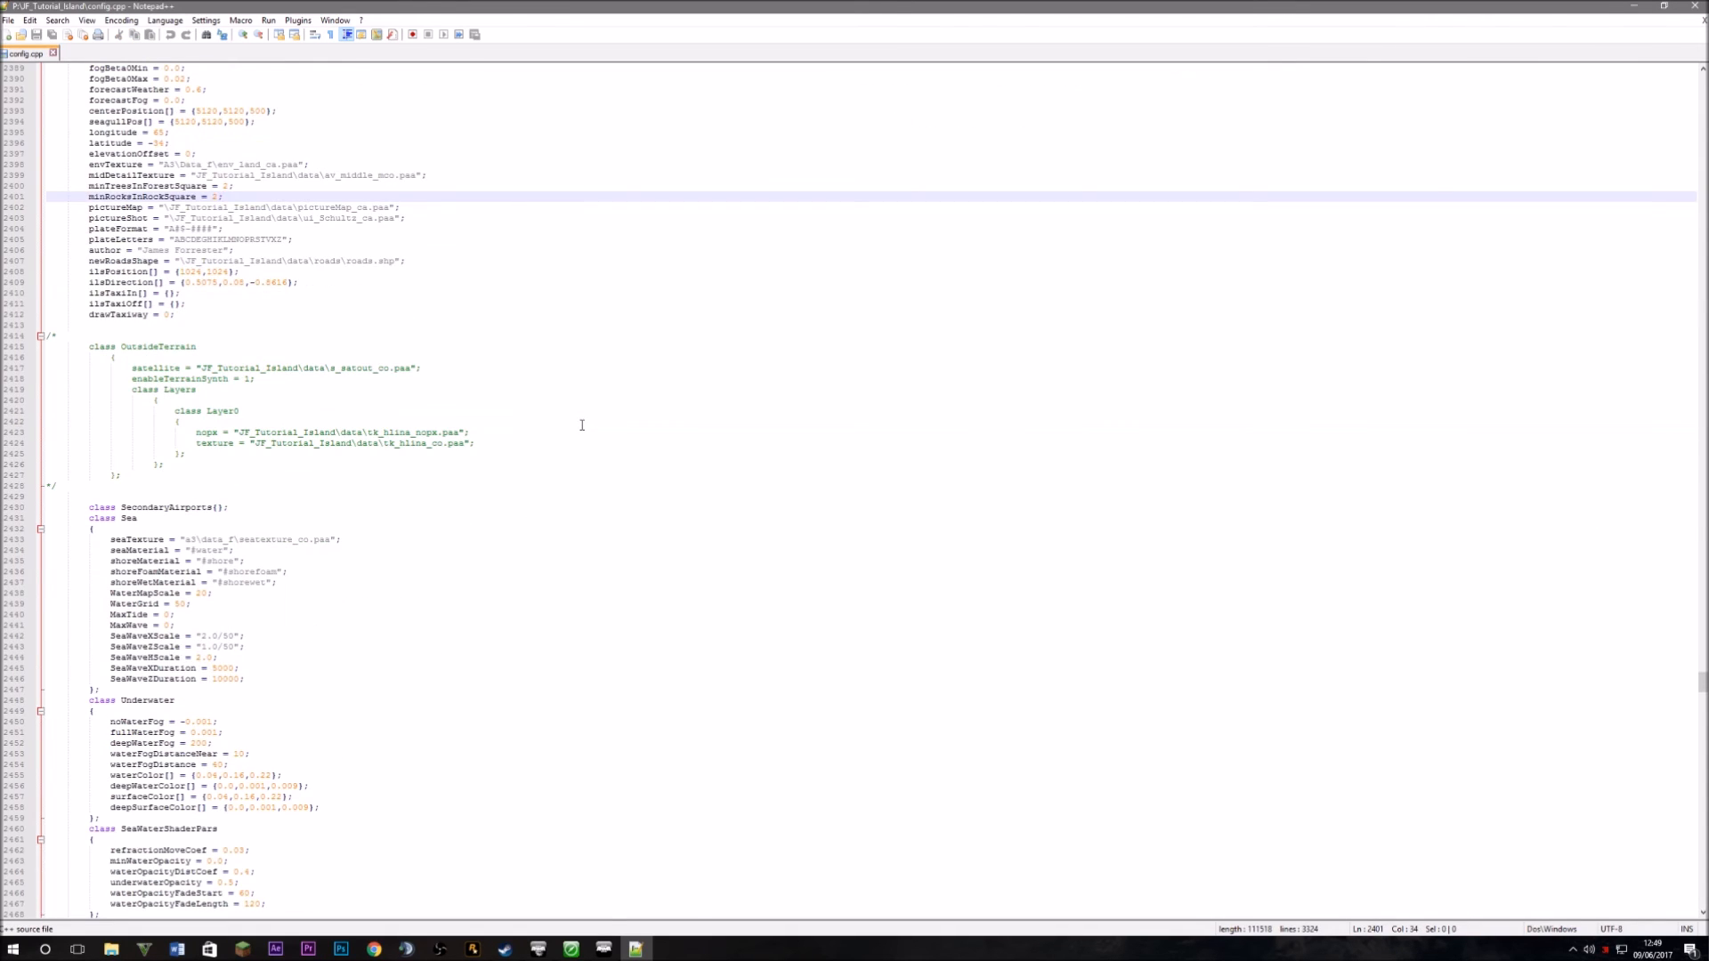